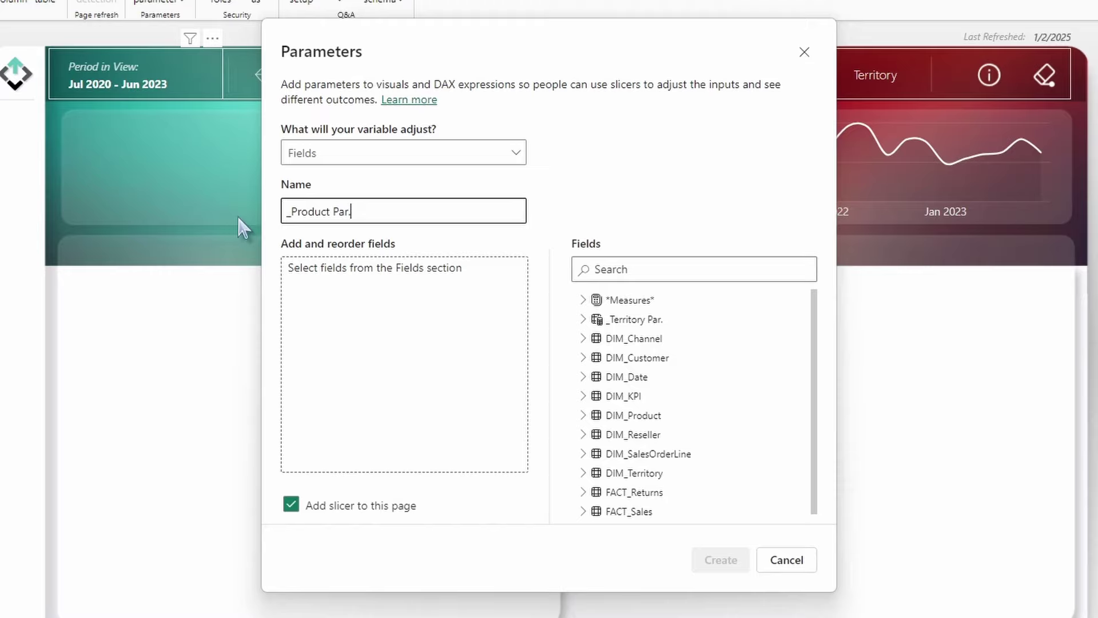
Add Category and Subcategory from DIM_Product to the _Product Par. field parameter and create it without a page slicer
click(584, 416)
scroll(738, 415, down, 2)
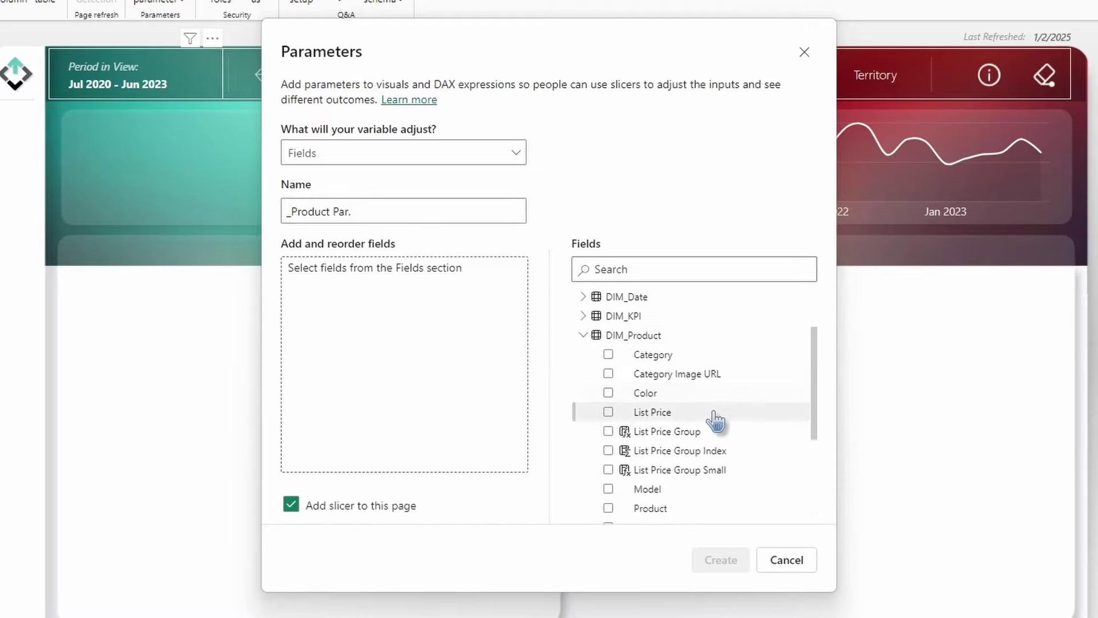
click(608, 355)
scroll(698, 385, down, 3)
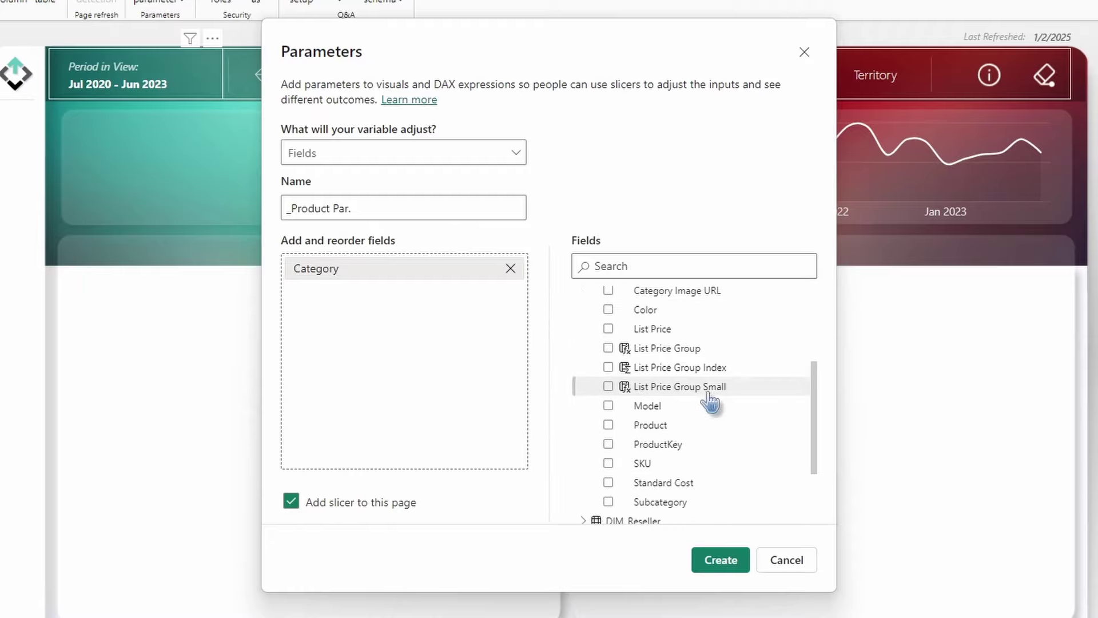
click(608, 502)
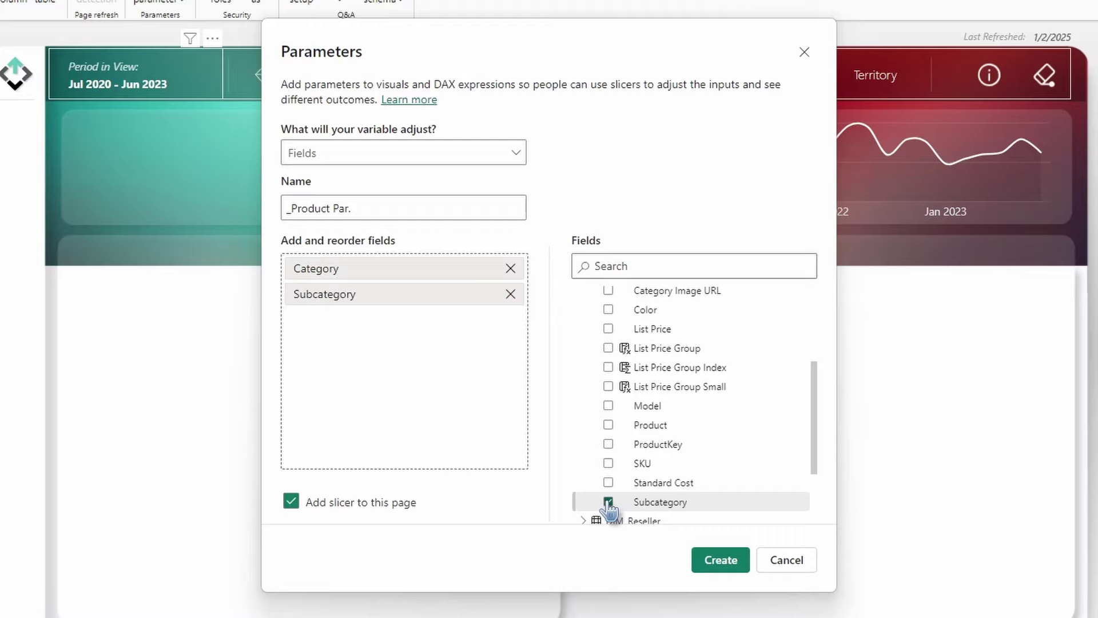
click(291, 502)
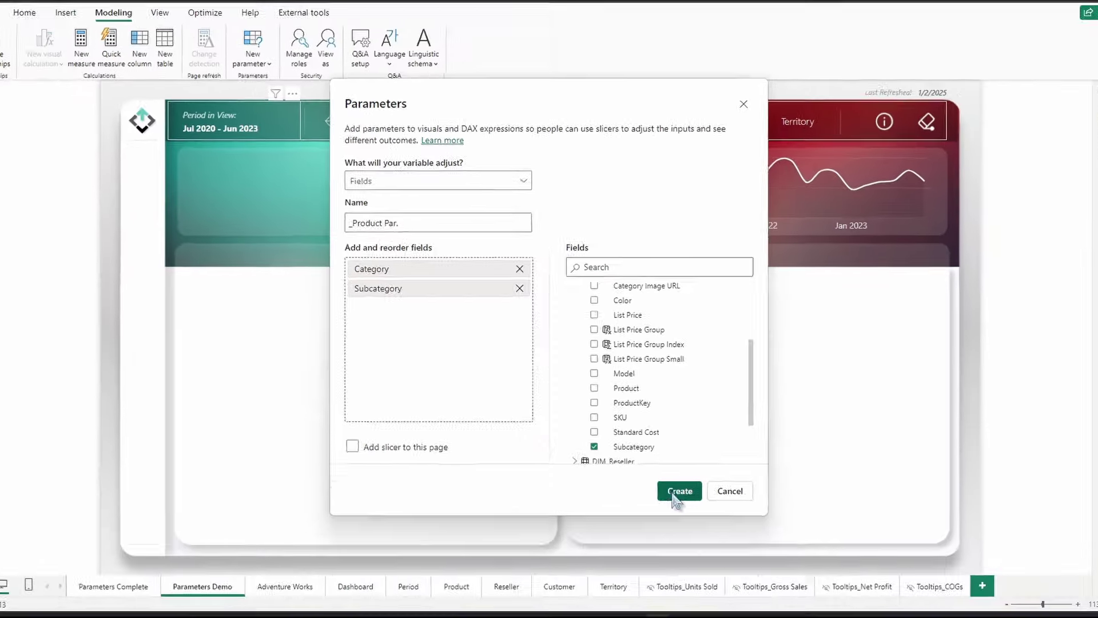
click(718, 562)
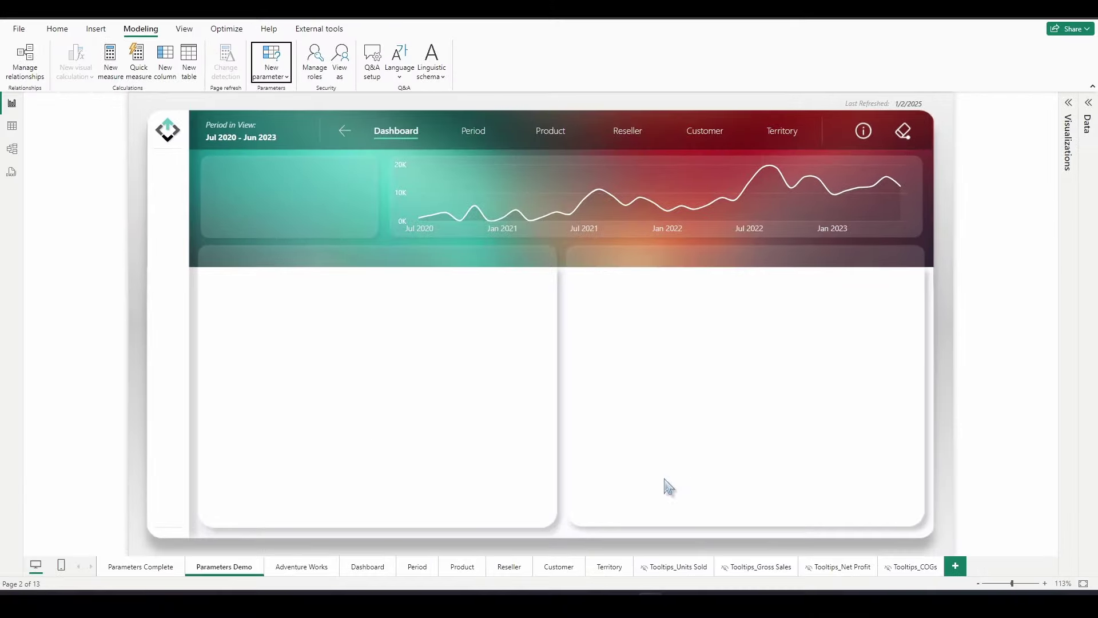
Examine the _Product Par. table and its DAX definition, including the display names and order numbers
click(11, 130)
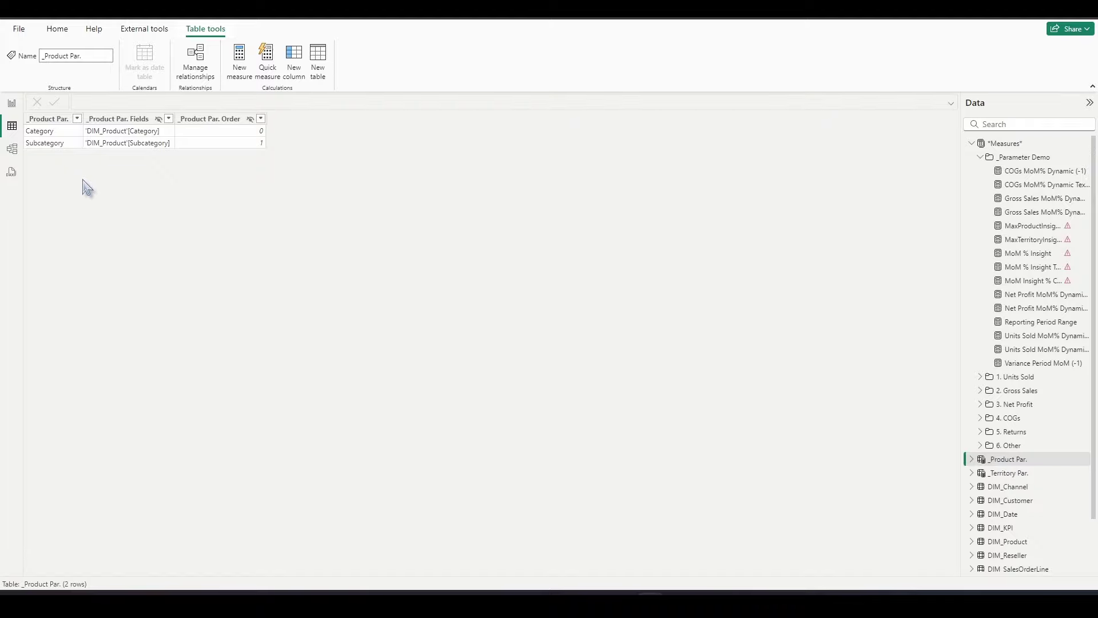
click(135, 105)
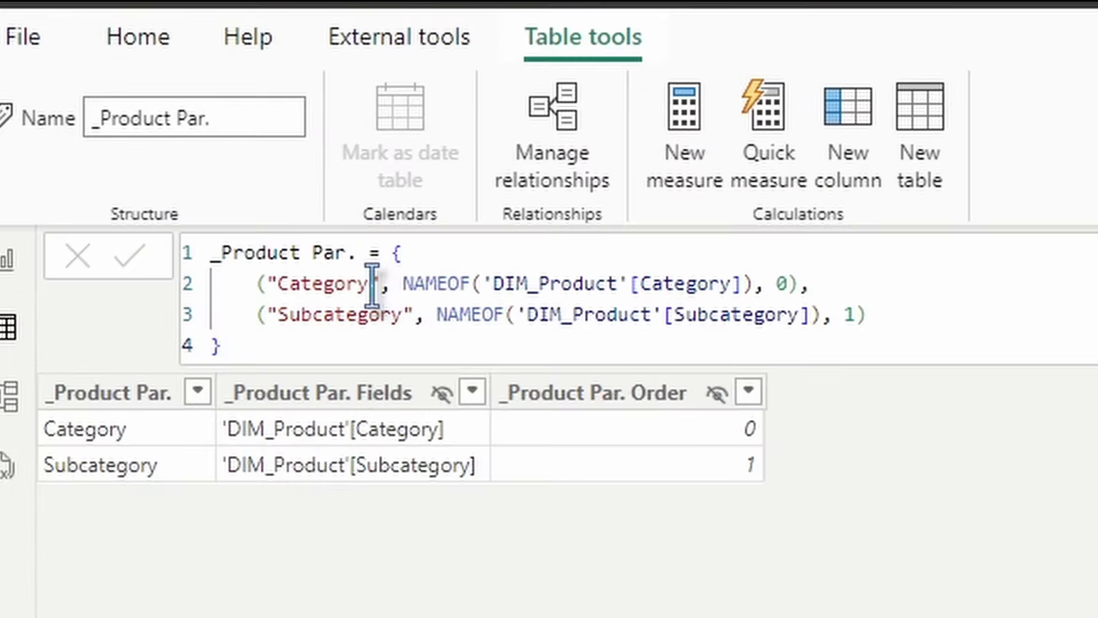
drag(134, 109, 119, 112)
drag(324, 283, 289, 284)
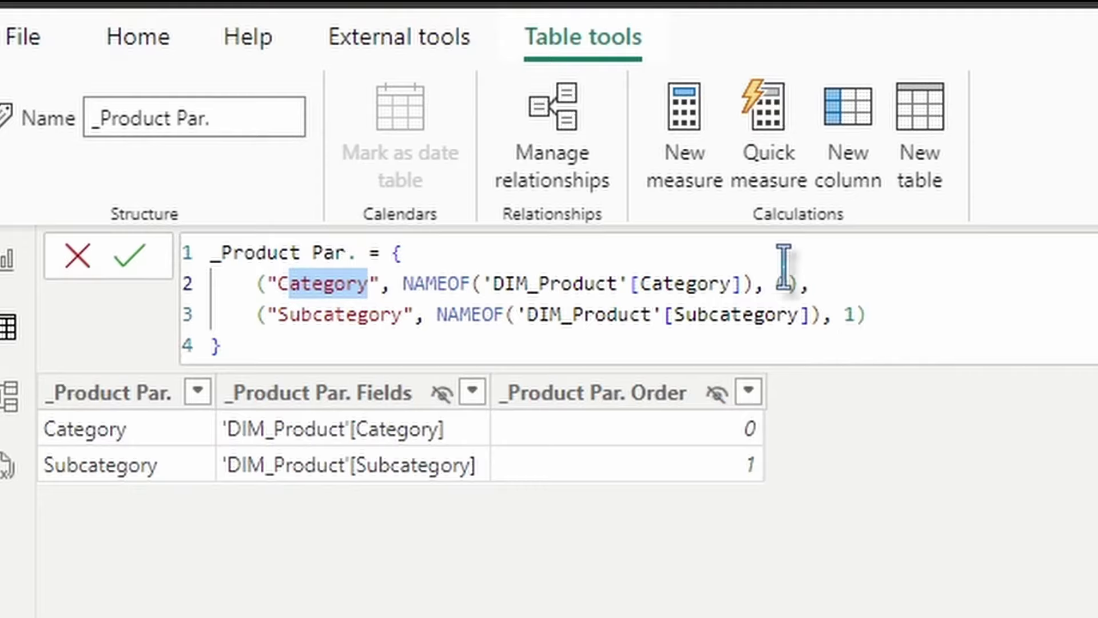
double_click(848, 315)
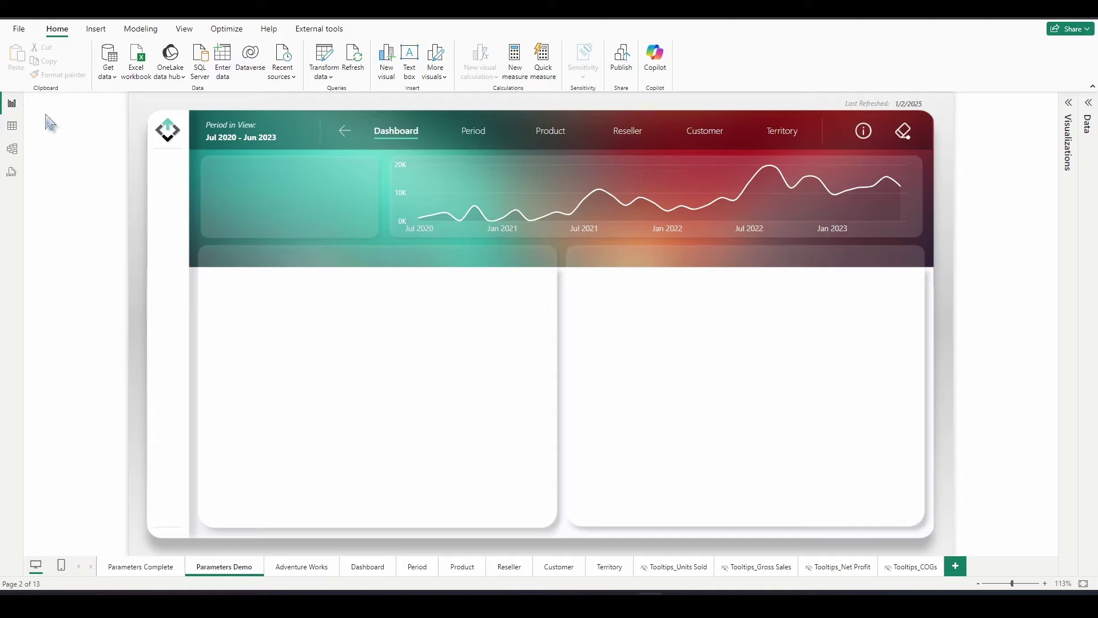
Start a new fields parameter named _Insights Par
click(144, 27)
click(272, 67)
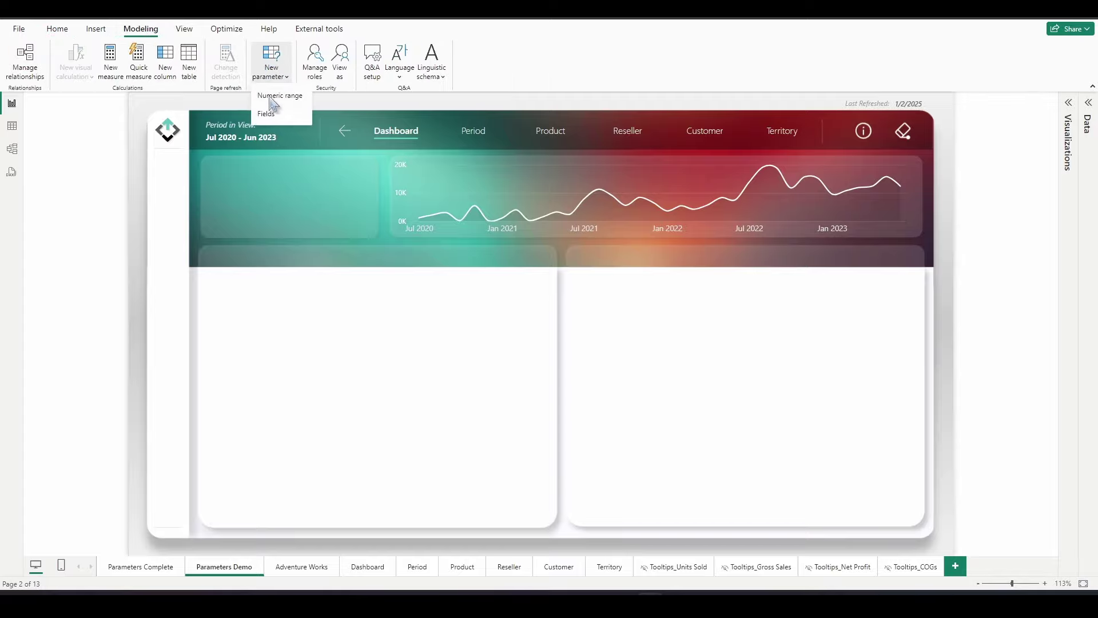
click(270, 111)
double_click(401, 224)
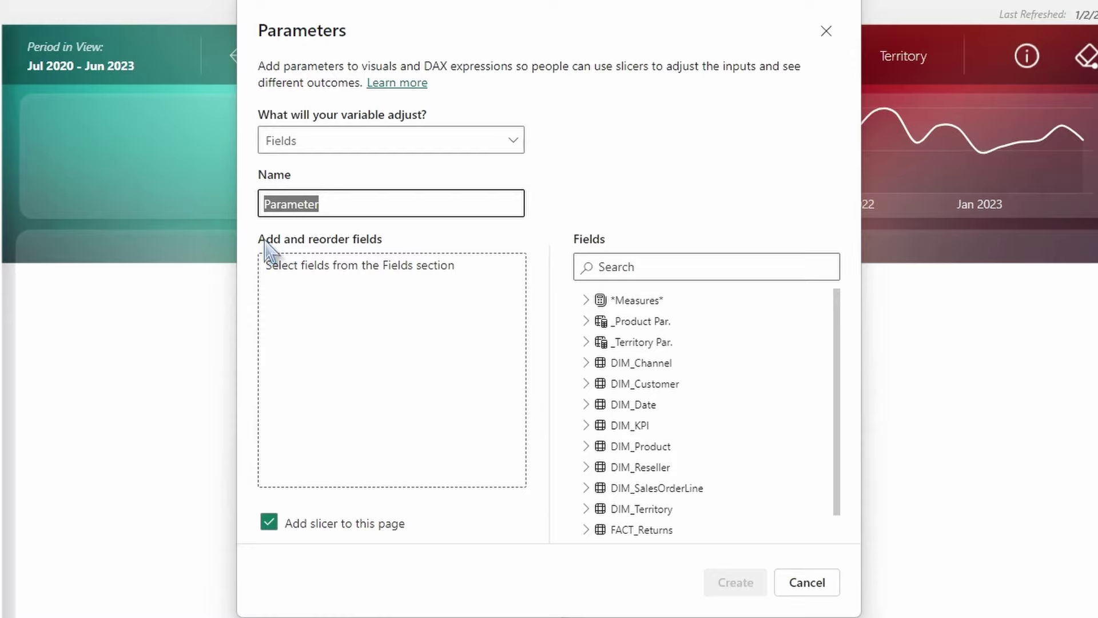
text(_Insights Par.)
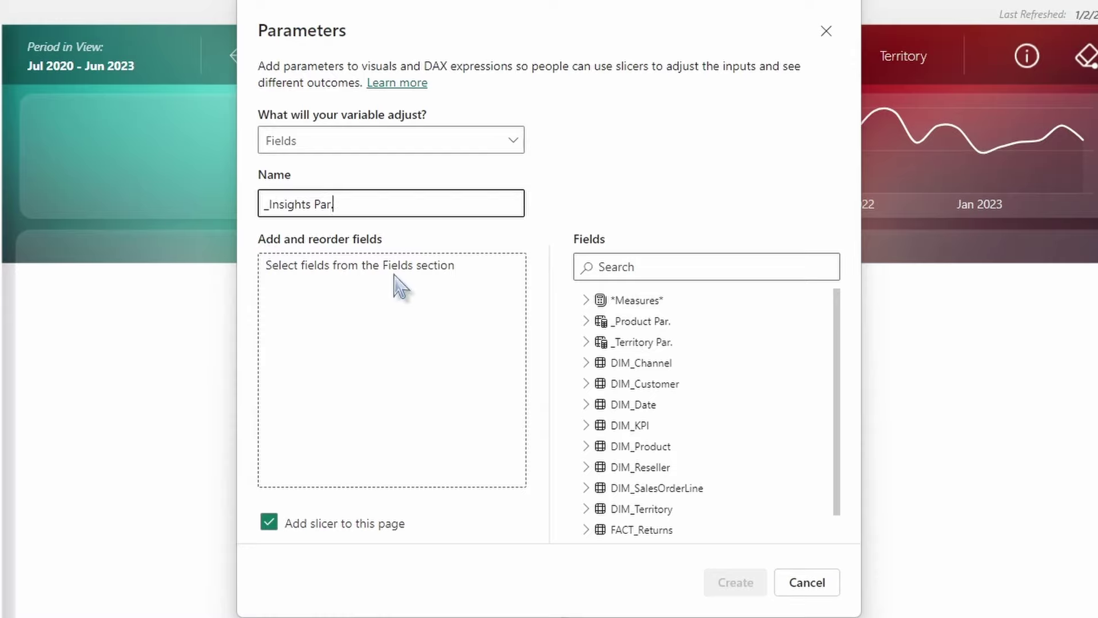
Add the Units Sold and Gross Sales measures from their measure folders to the parameter's fields
click(586, 301)
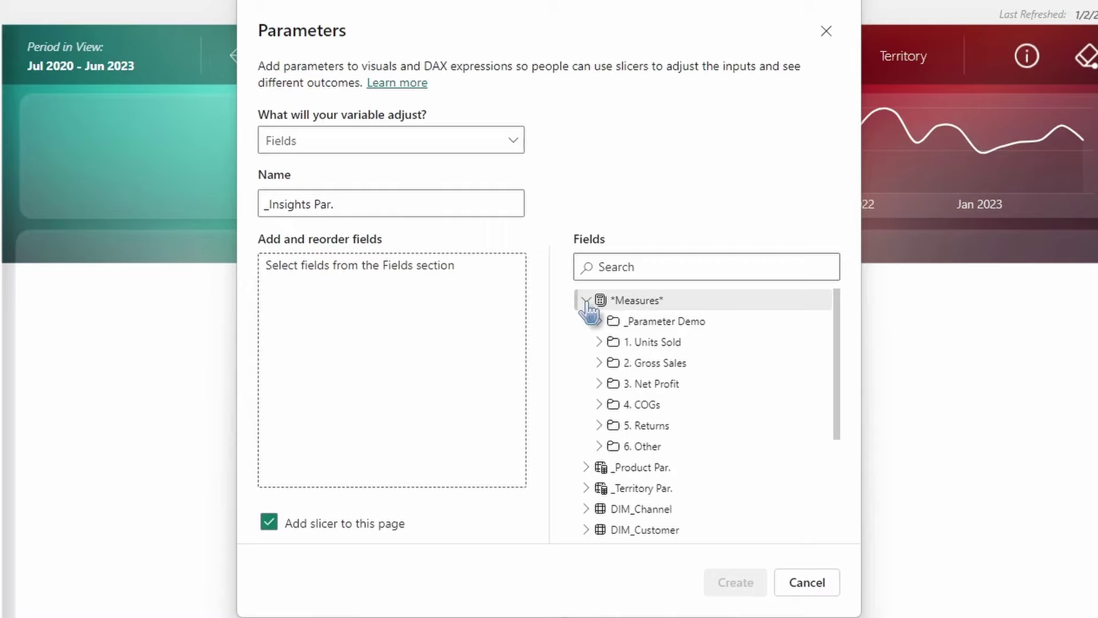
click(599, 342)
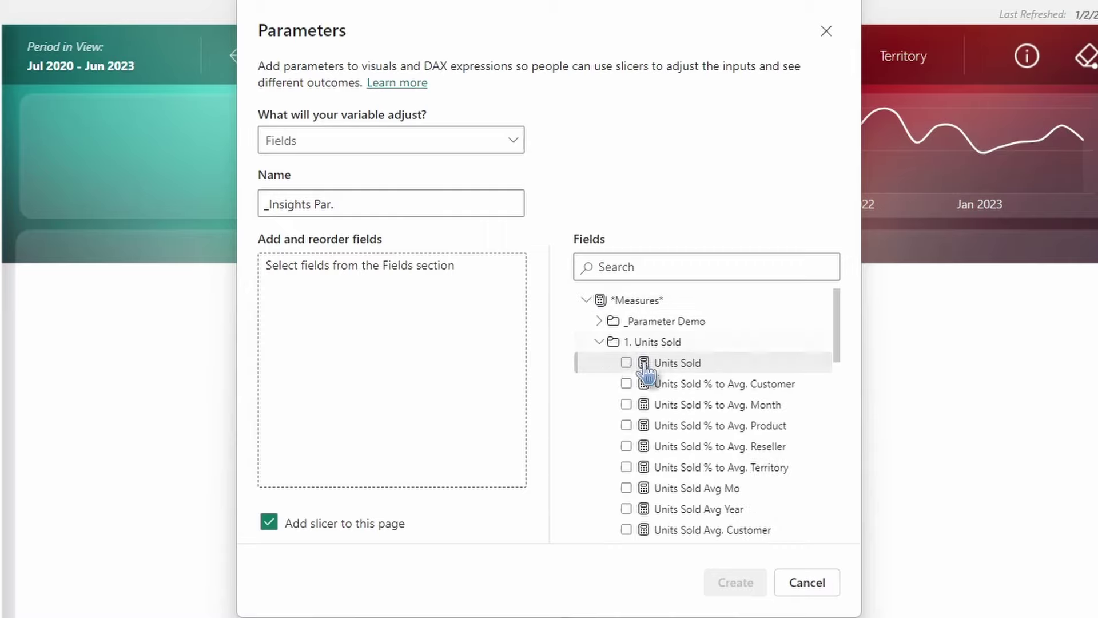
click(627, 363)
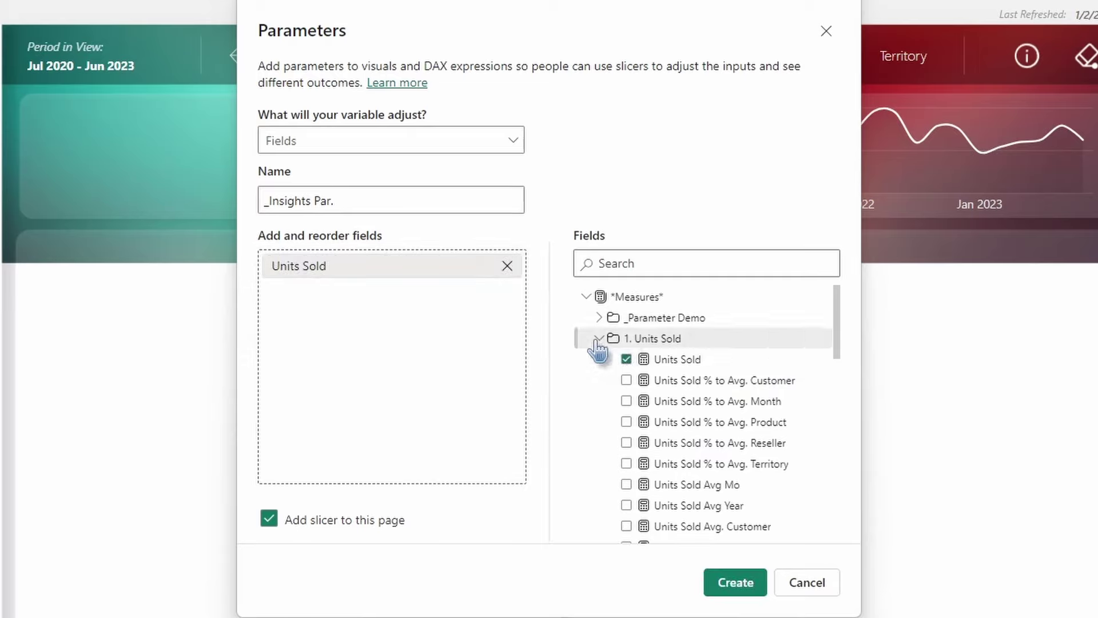
click(598, 338)
click(598, 360)
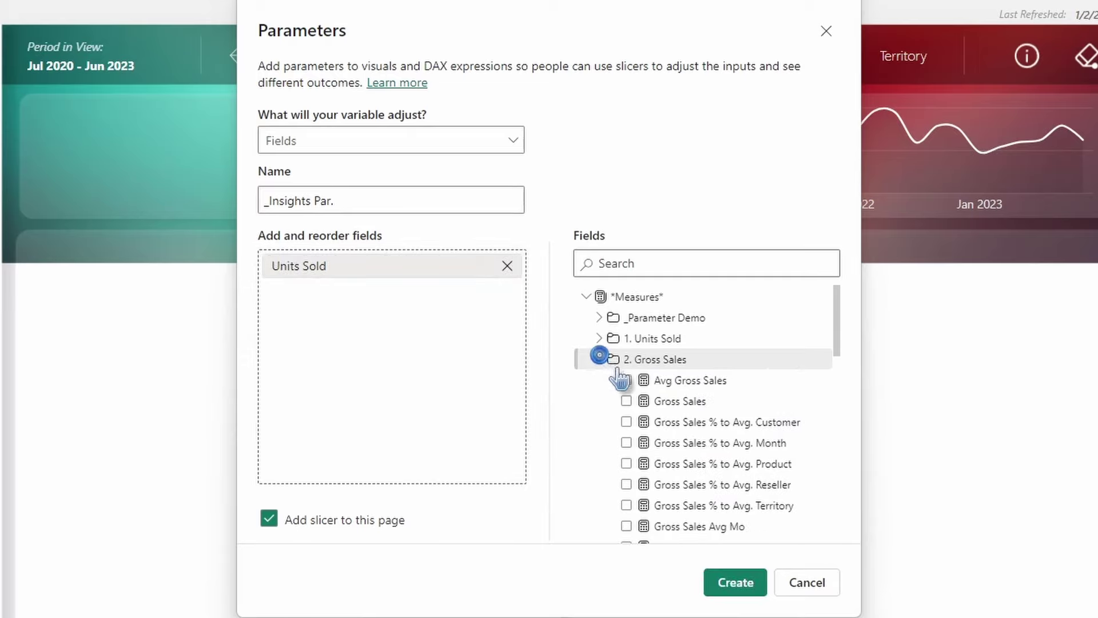
click(628, 402)
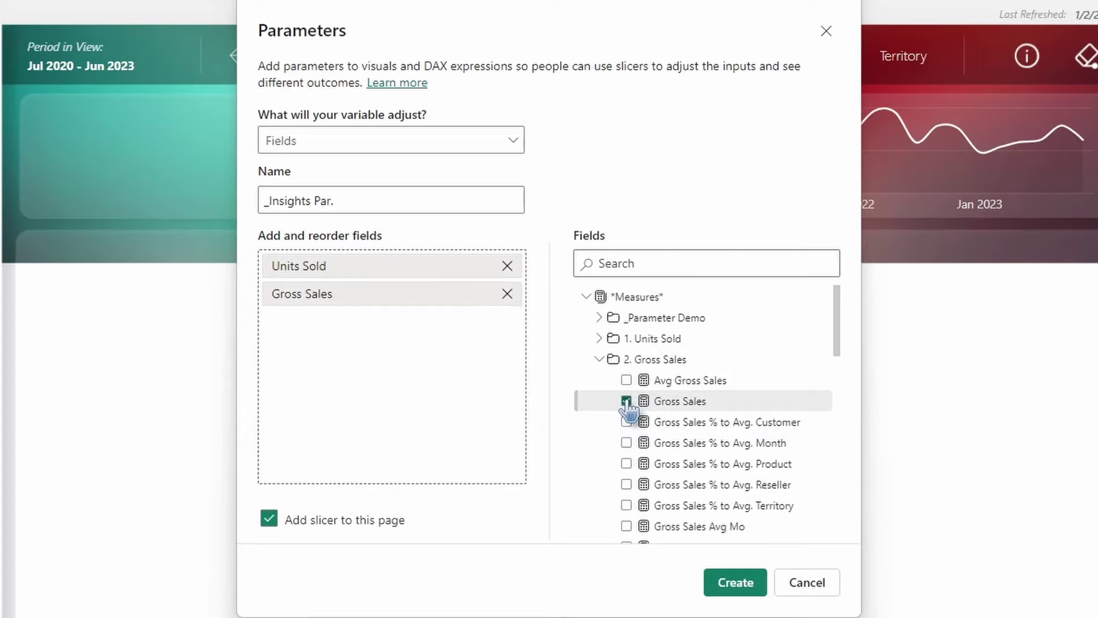
Add the Net Profit and COGs measures to the parameter and create it without a page slicer
click(599, 360)
click(598, 380)
click(627, 401)
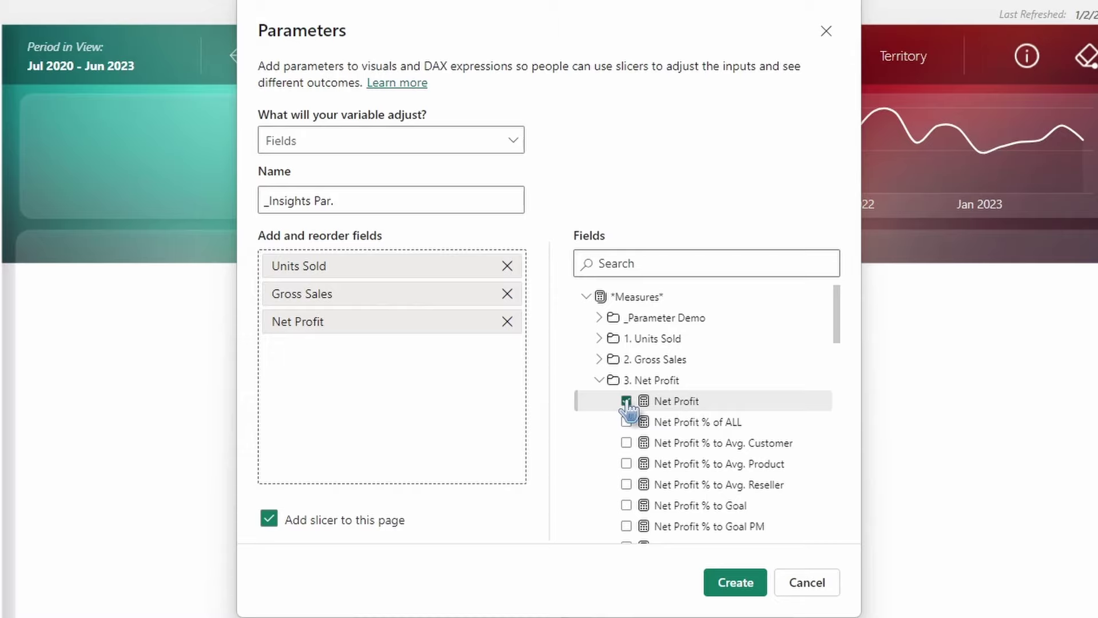
click(598, 380)
click(598, 400)
click(626, 422)
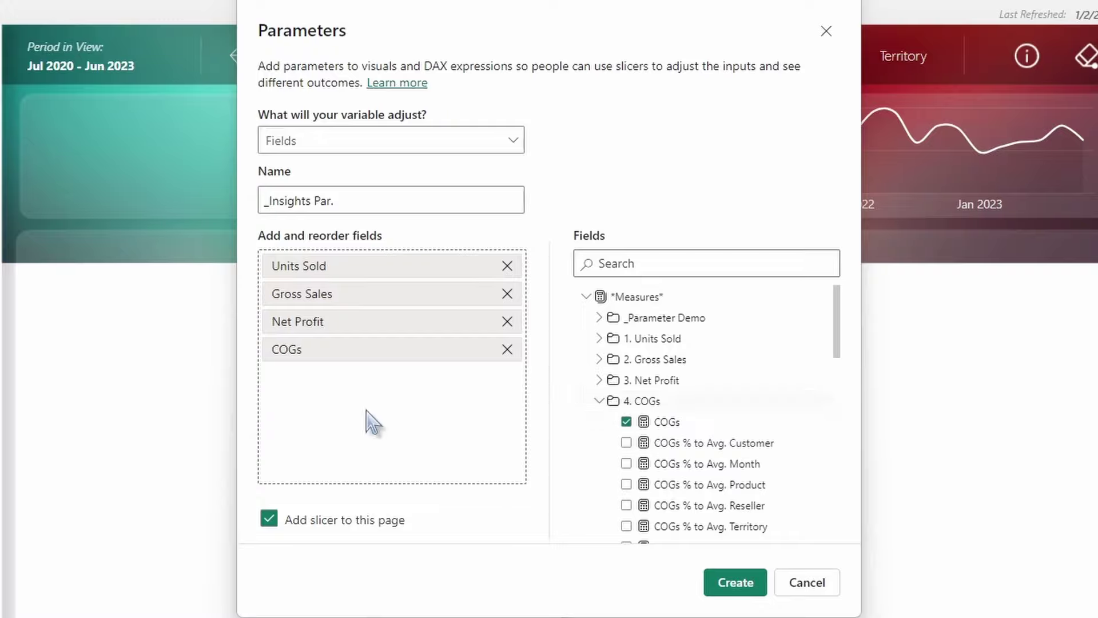
click(268, 519)
click(714, 589)
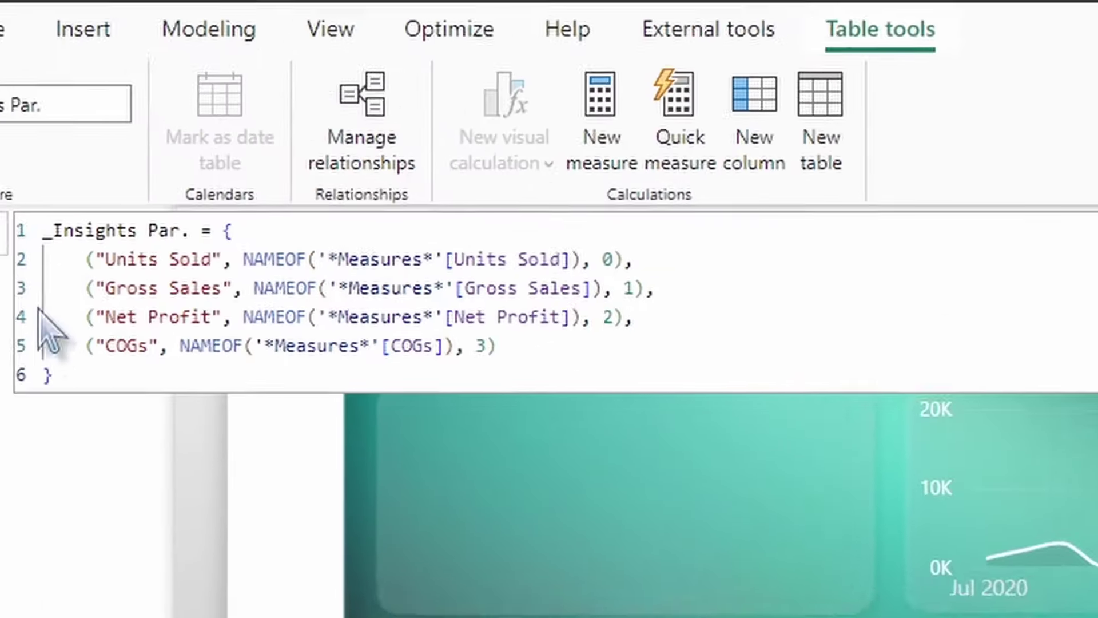
Examine the _Insights Par. table and the DAX lines that define its four measures
drag(91, 168, 72, 117)
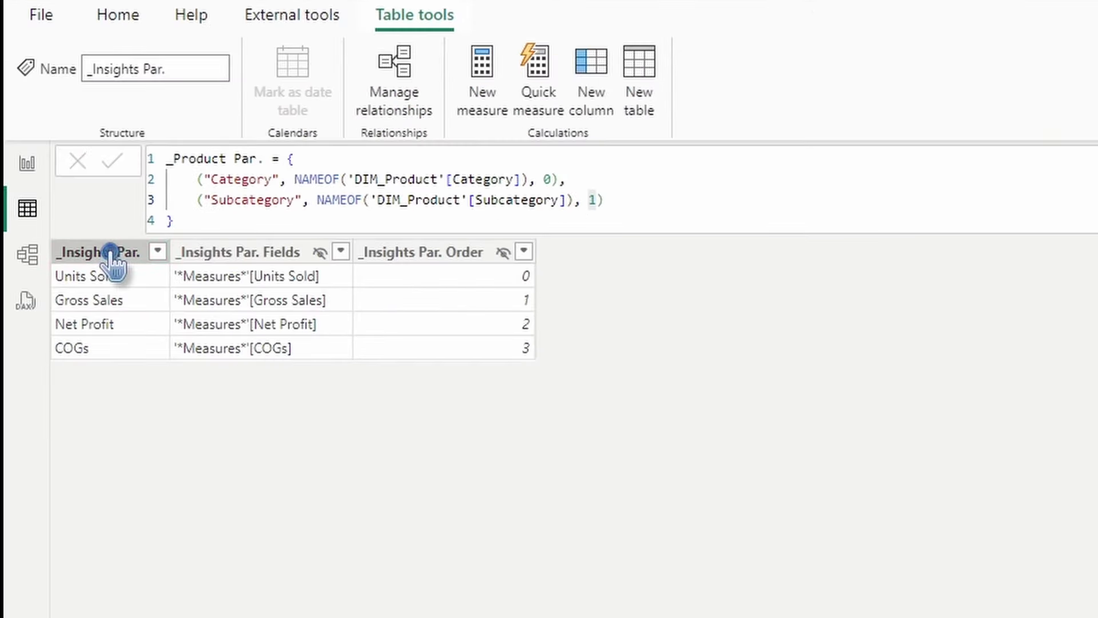
click(114, 246)
click(239, 261)
key(shift+Up)
key(shift+Up)
key(shift+Up)
key(shift+Up)
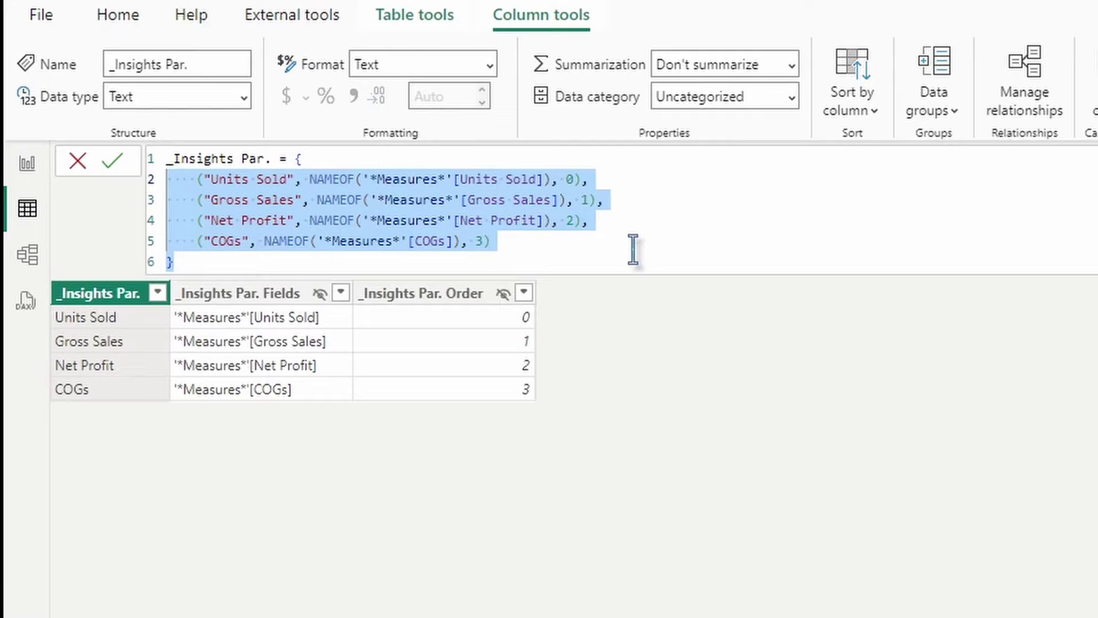
click(630, 240)
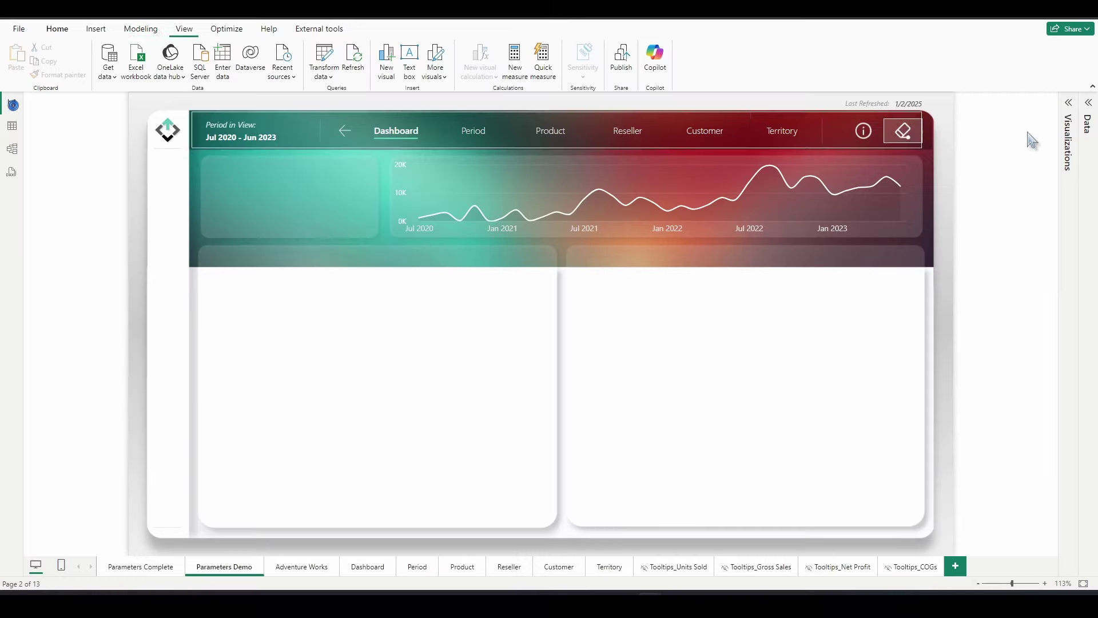
Show the data fields and visual types beside the report page and insert a stacked bar chart on Parameters Demo
click(1088, 104)
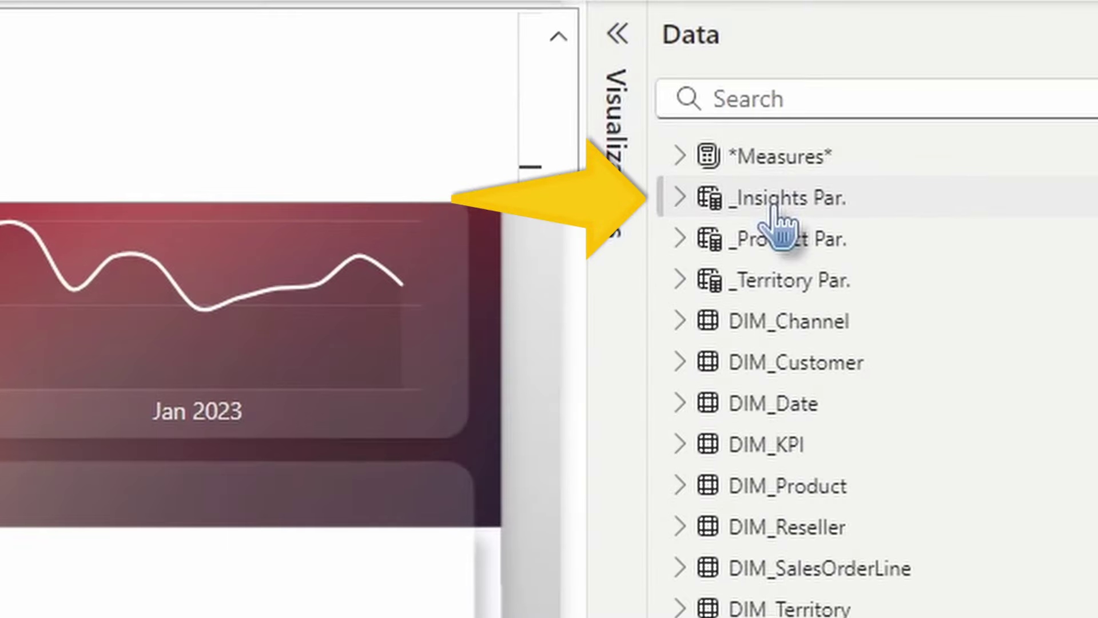
mouse_move(928, 159)
click(774, 206)
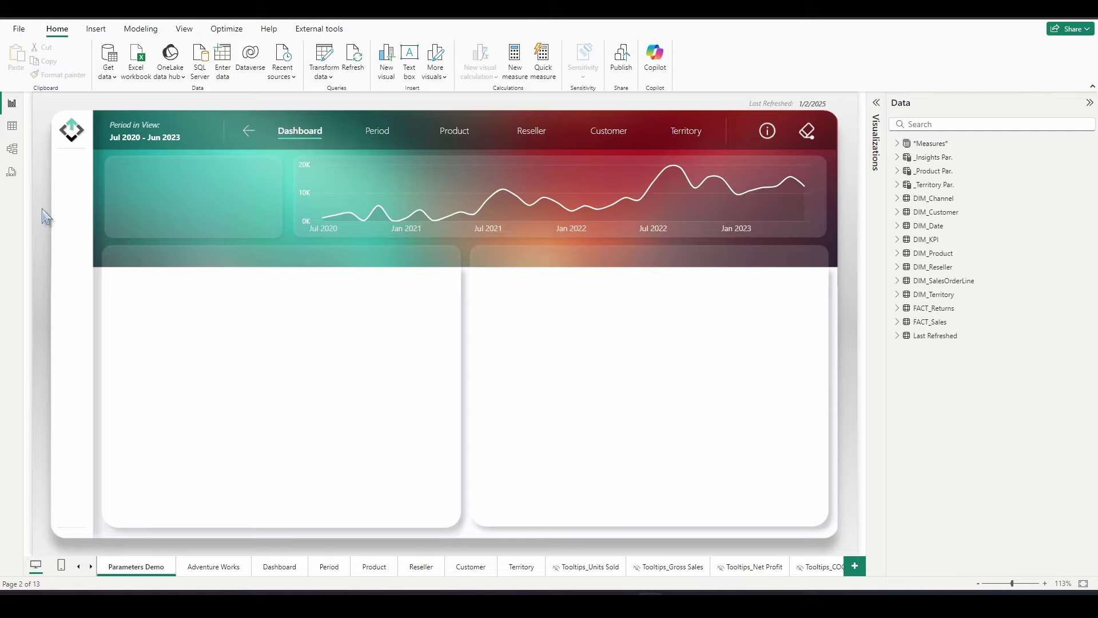
click(877, 103)
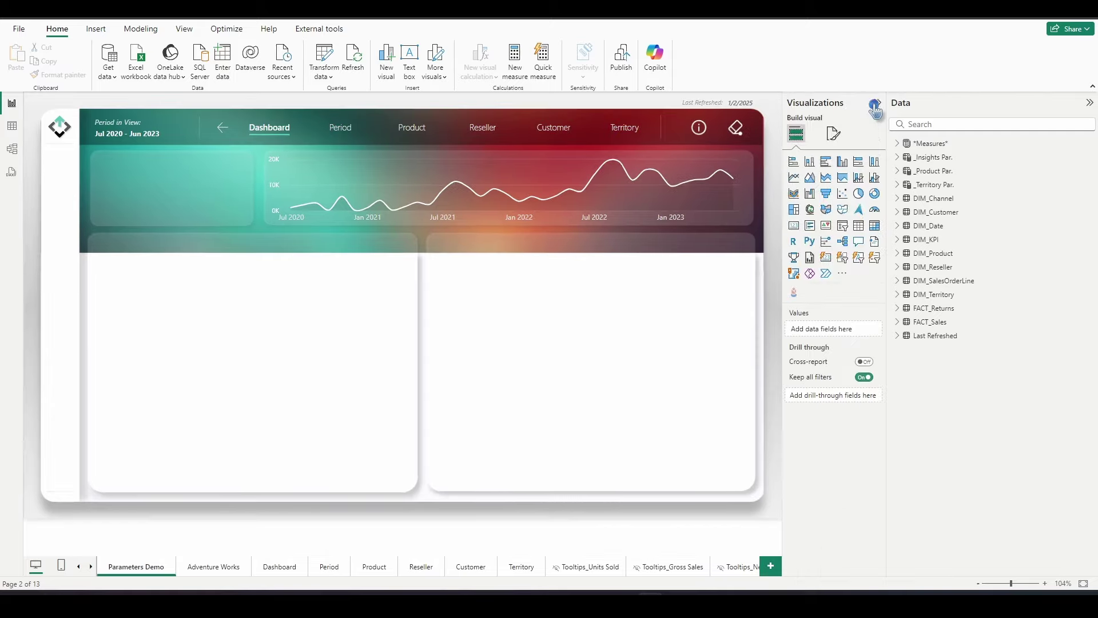
click(793, 163)
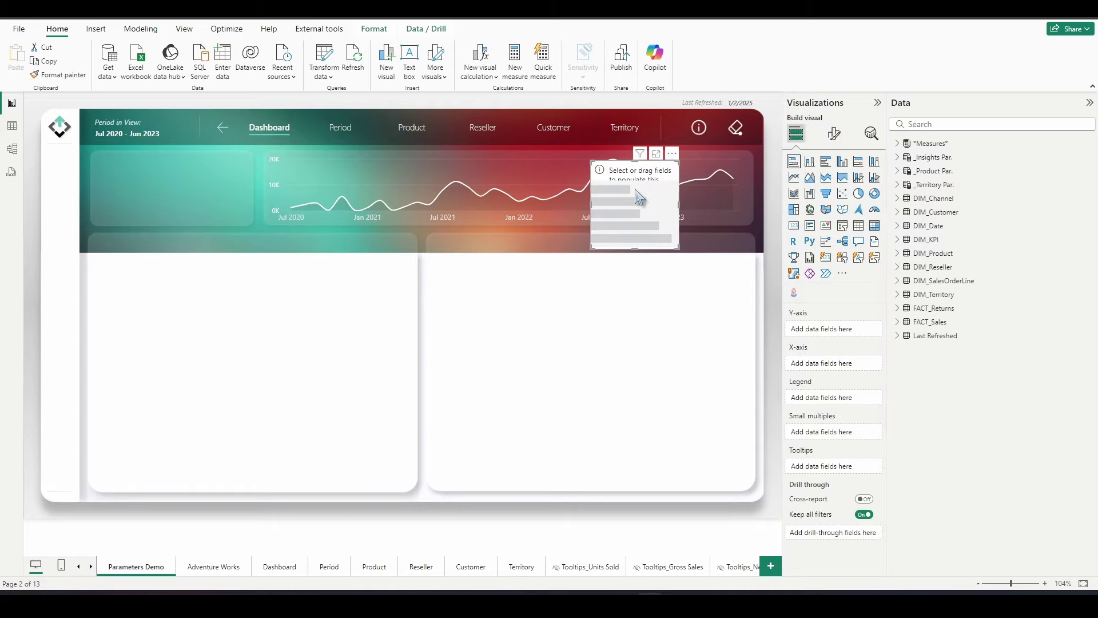
Move the empty bar chart onto the right-hand white card of the report page and resize it to fill the card
drag(648, 187, 751, 315)
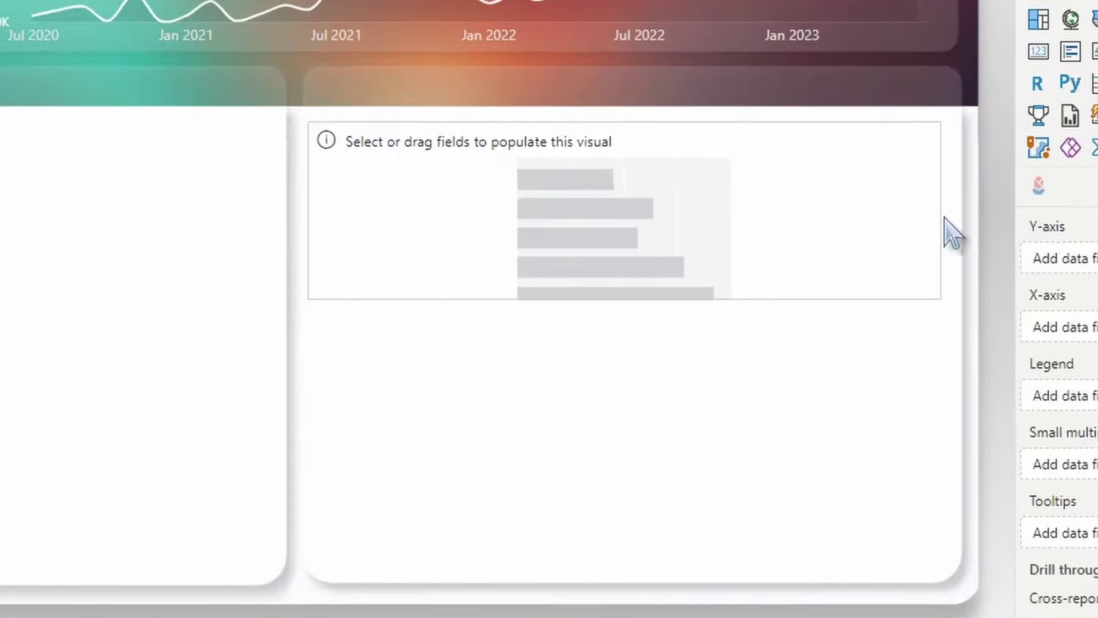
drag(944, 218, 967, 218)
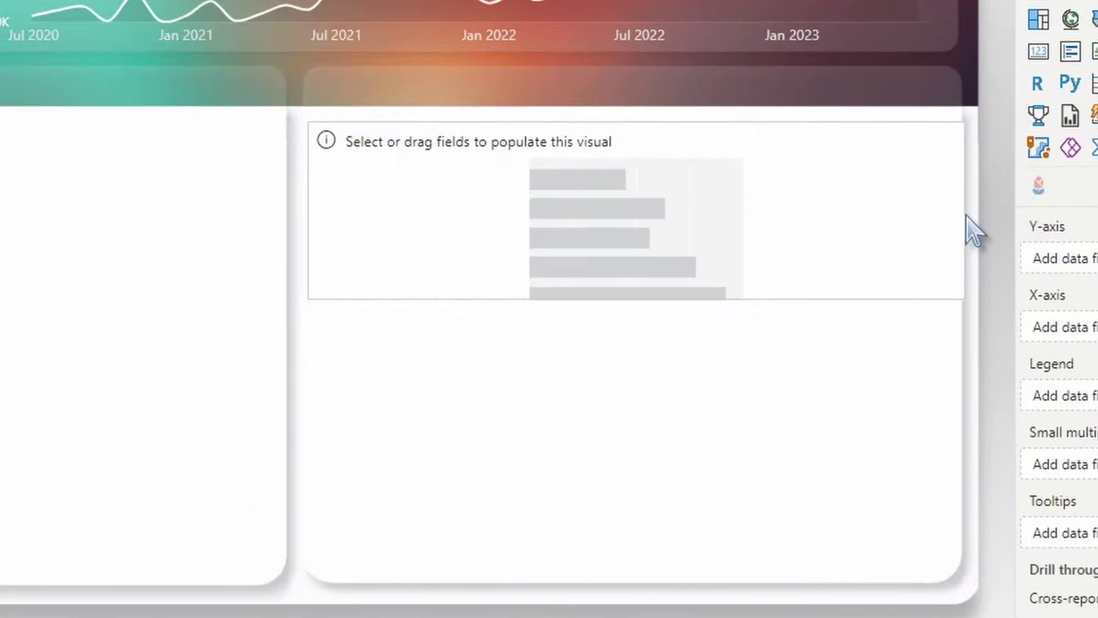
drag(637, 300, 608, 588)
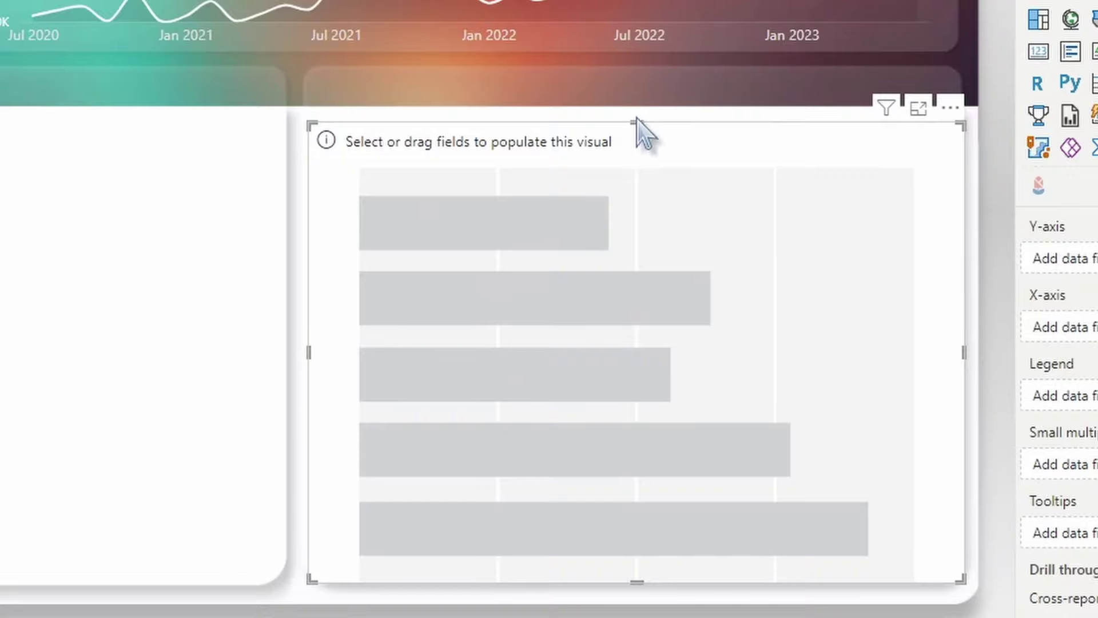
drag(637, 119, 640, 107)
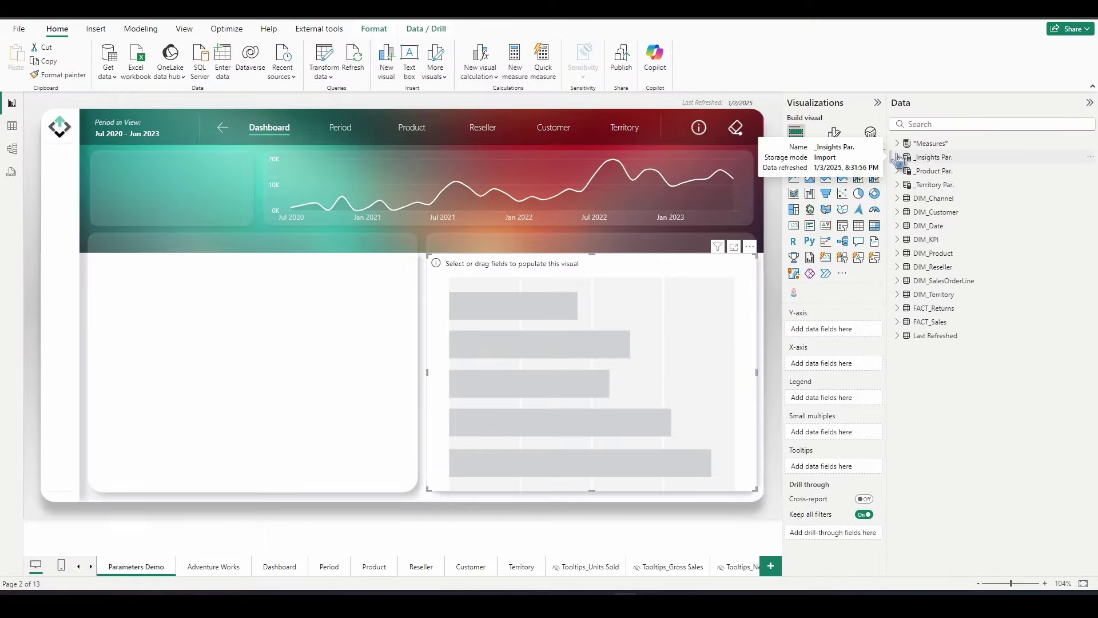
Assign _Insights Par. to the bar chart's X-axis and _Product Par. to its Y-axis
click(897, 158)
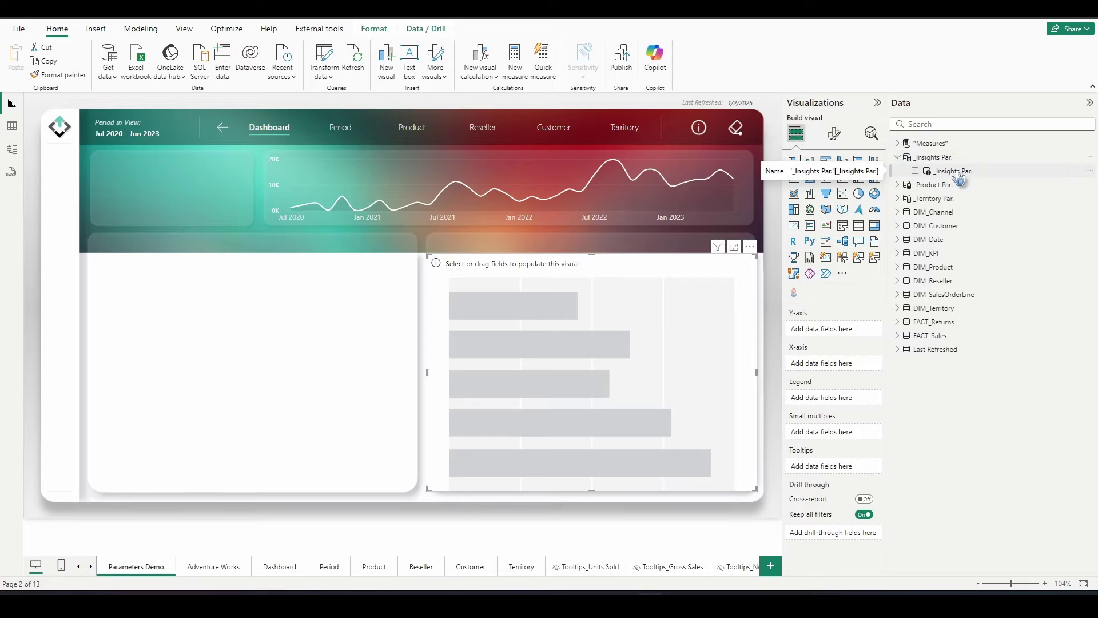
drag(959, 178, 830, 368)
click(897, 158)
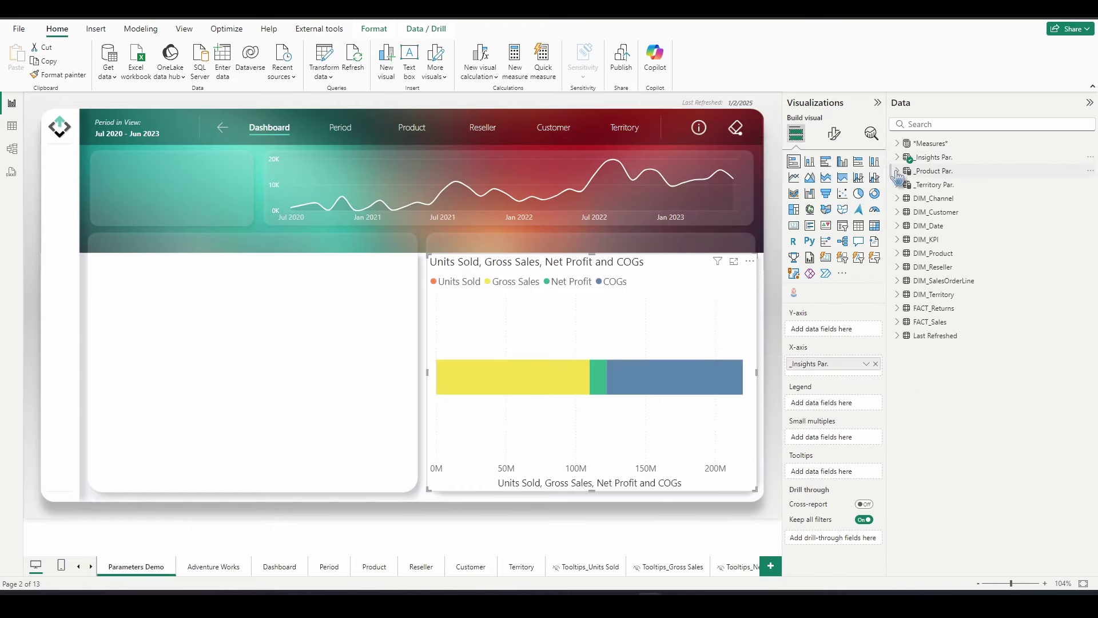
click(897, 171)
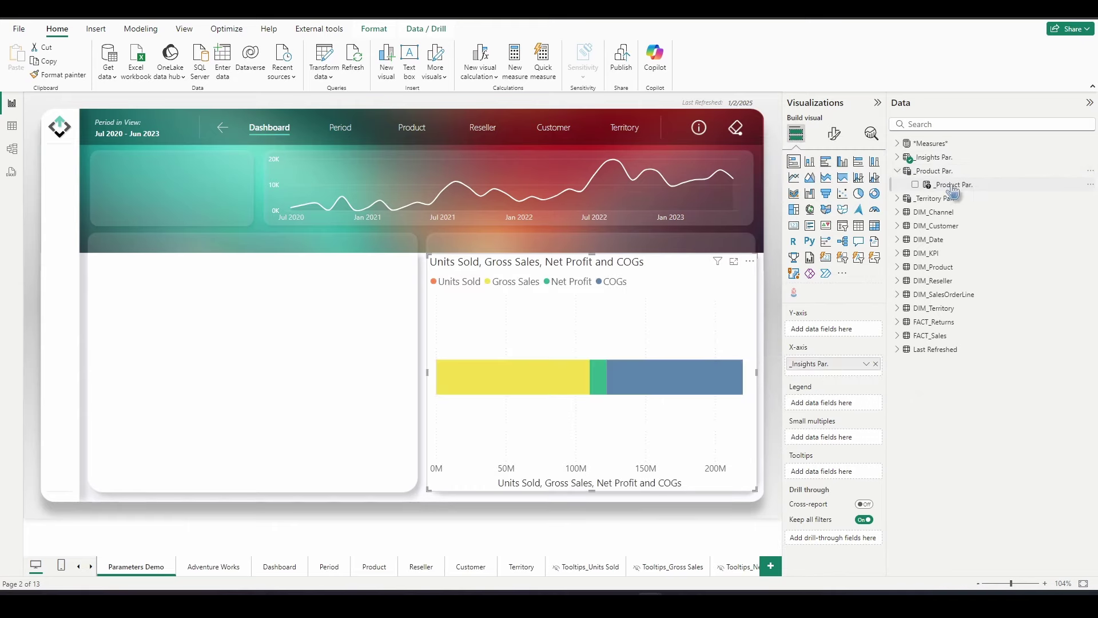
drag(951, 185, 863, 329)
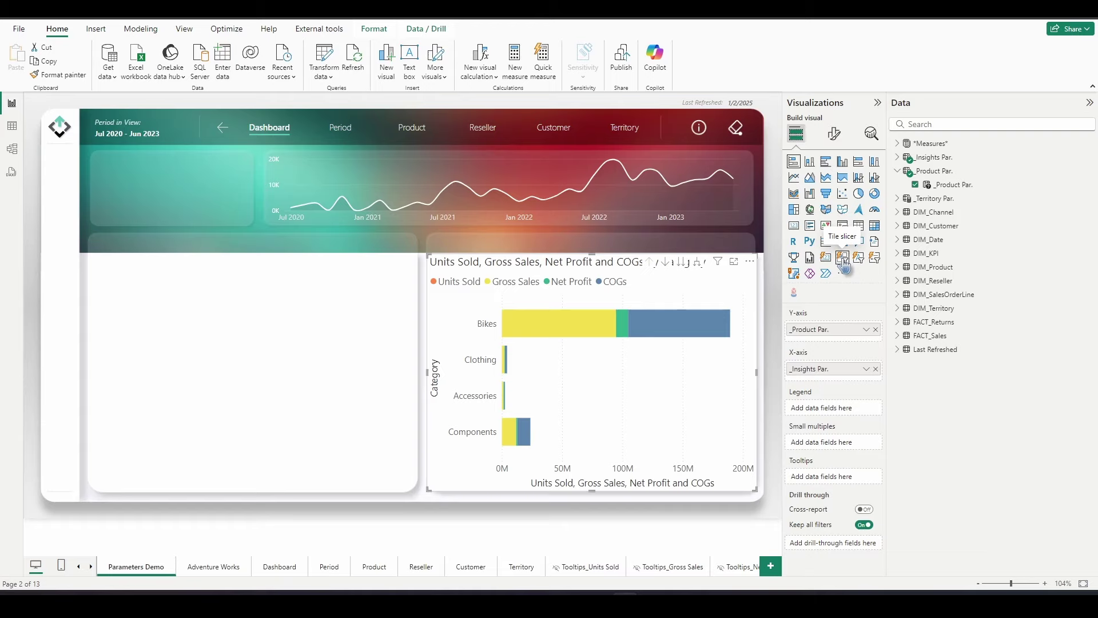
Insert a tile slicer for _Product Par. in the upper part of the left-hand white card and widen it to fit both tiles
click(559, 531)
click(842, 257)
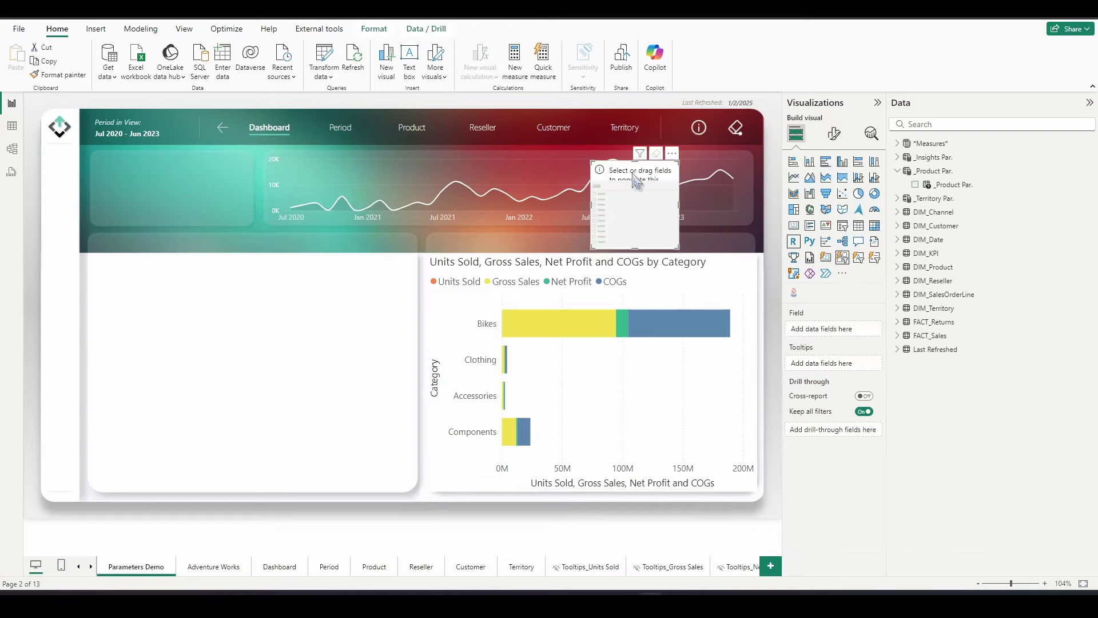
drag(424, 248, 278, 336)
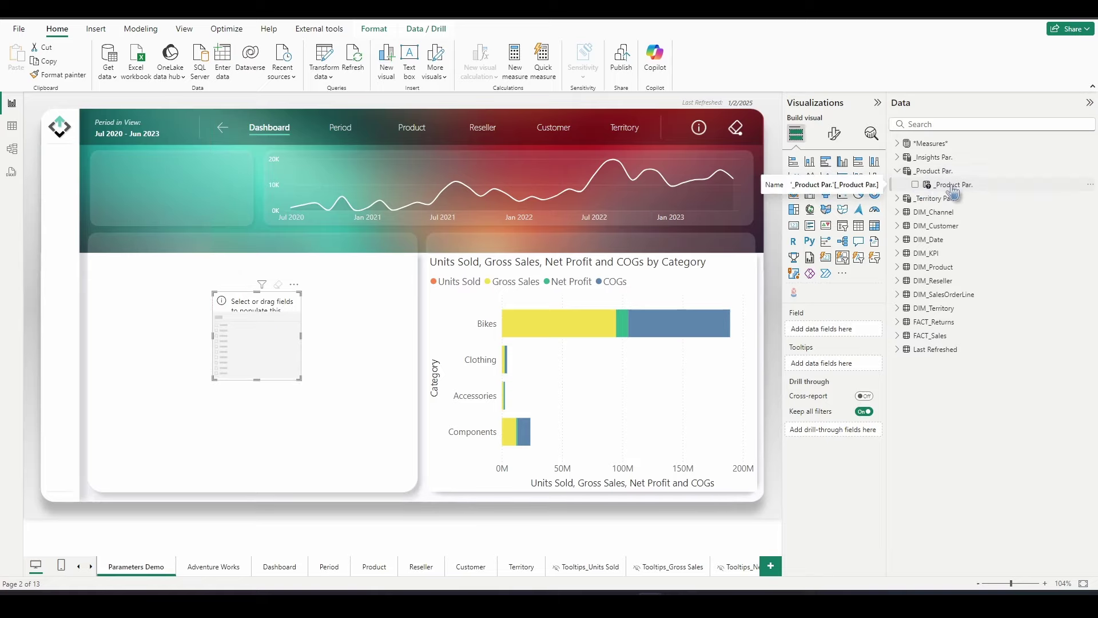
drag(952, 191, 846, 337)
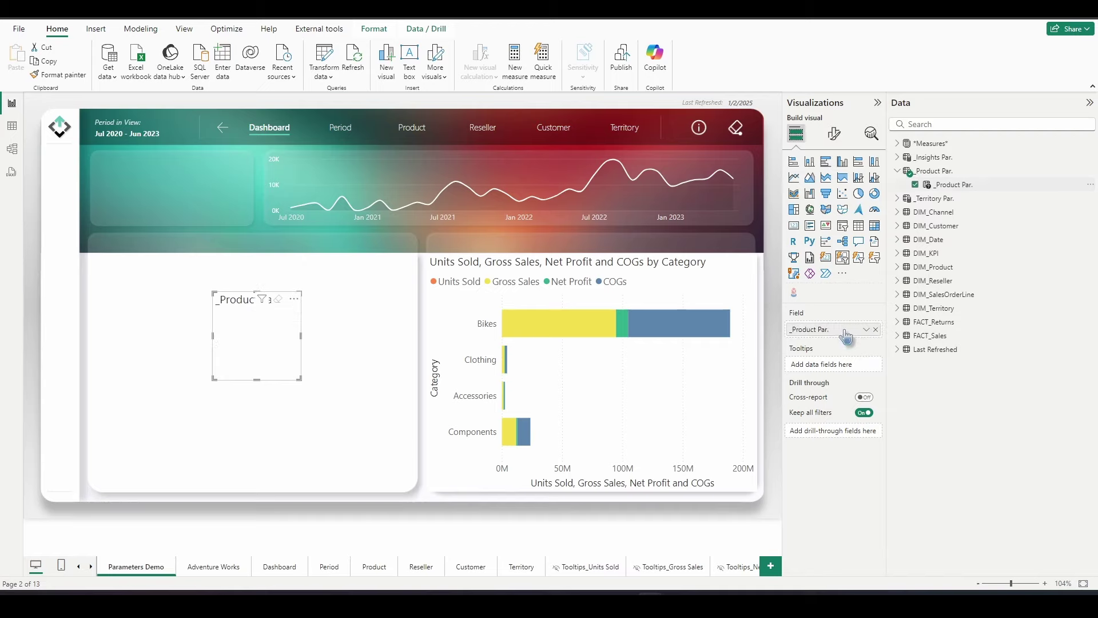
mouse_move(300, 336)
mouse_down()
mouse_move(395, 346)
mouse_move(355, 353)
mouse_move(320, 342)
mouse_up()
click(209, 355)
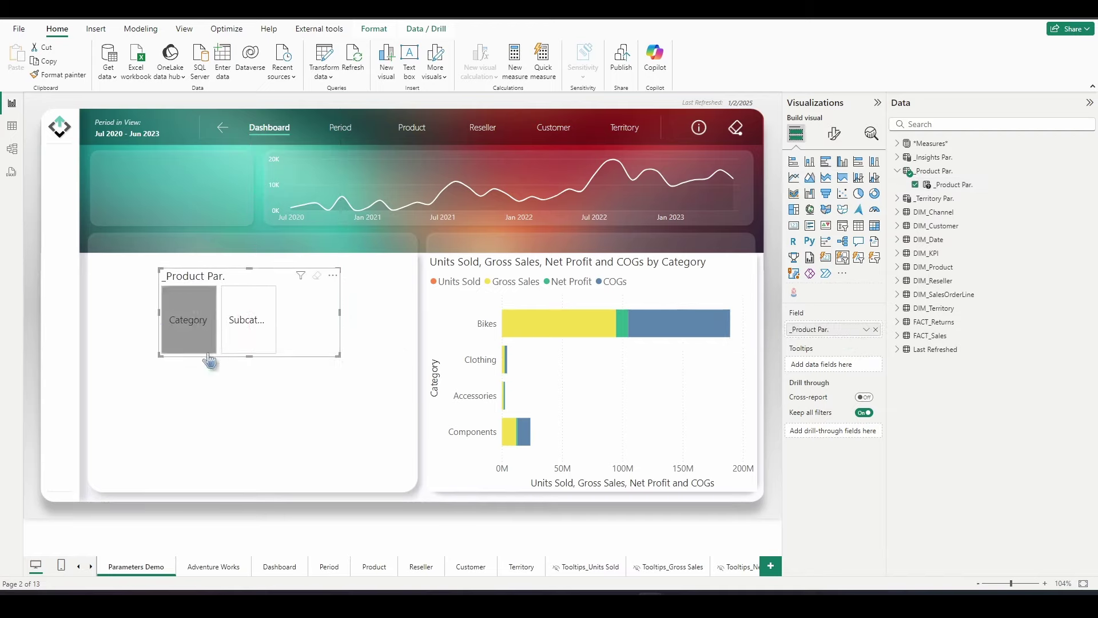
click(397, 531)
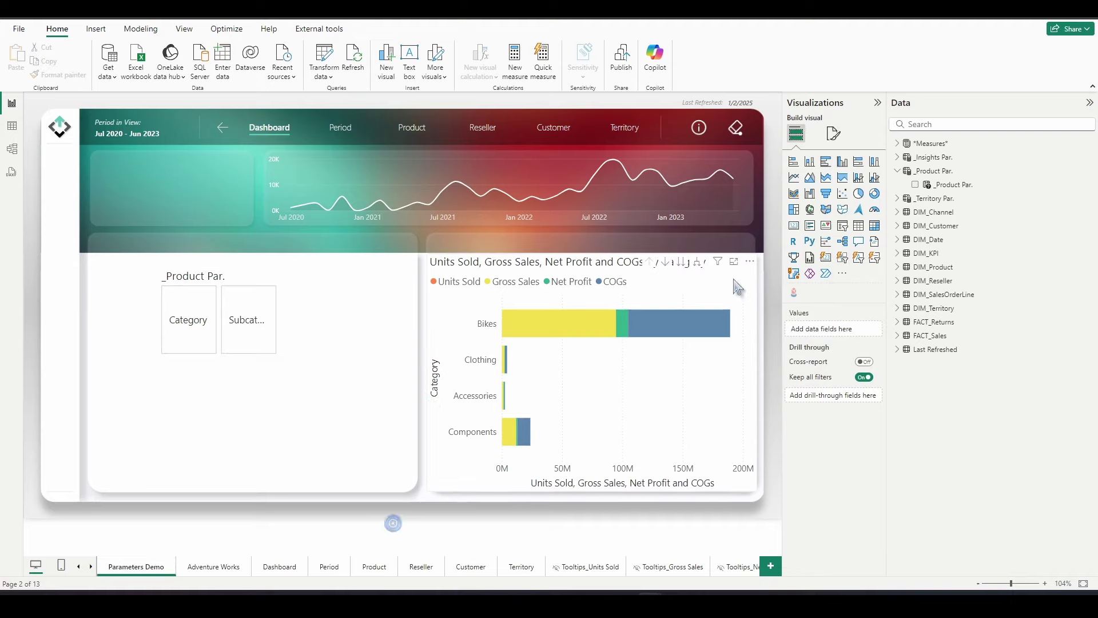
Add a second tile slicer for _Insights Par. below the product slicer and widen it so the measure names are readable
click(844, 269)
drag(642, 207, 216, 415)
click(899, 158)
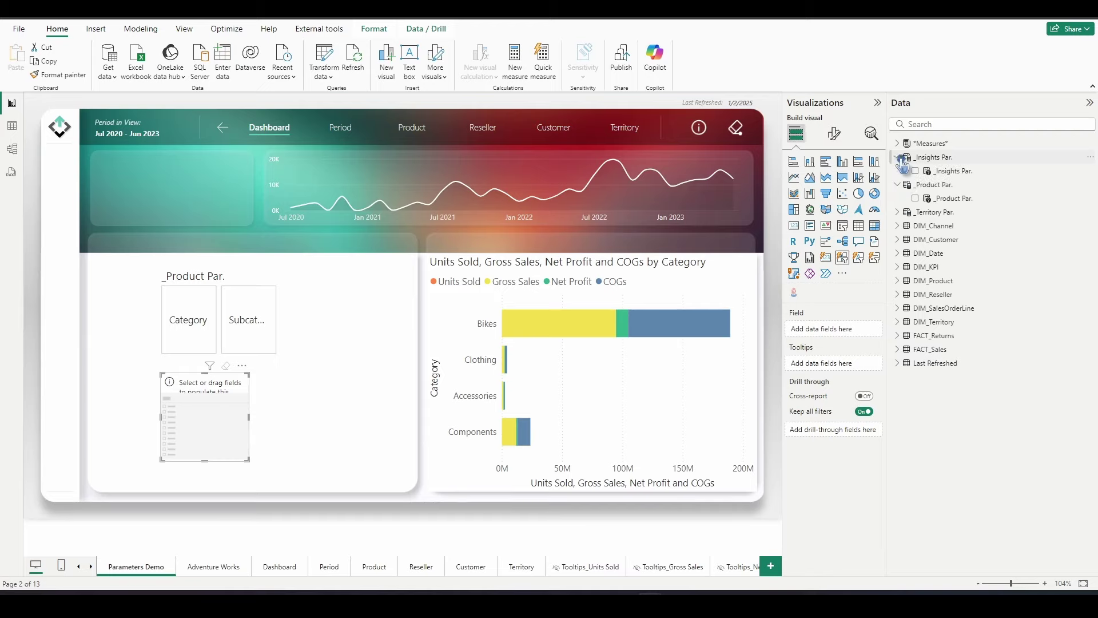
drag(950, 172, 850, 332)
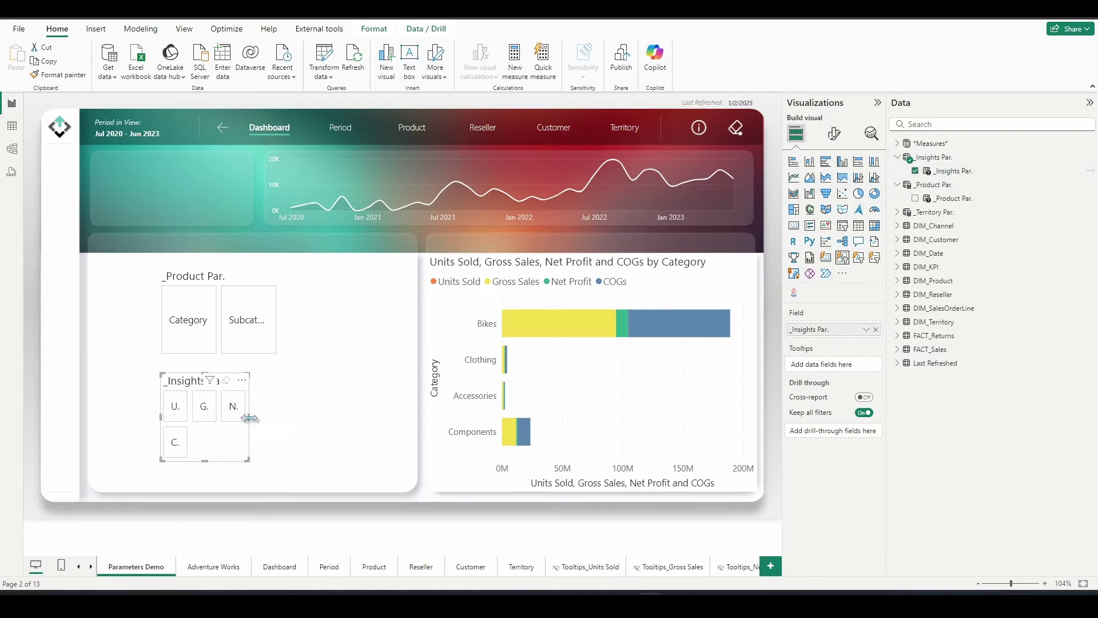
drag(248, 418, 382, 418)
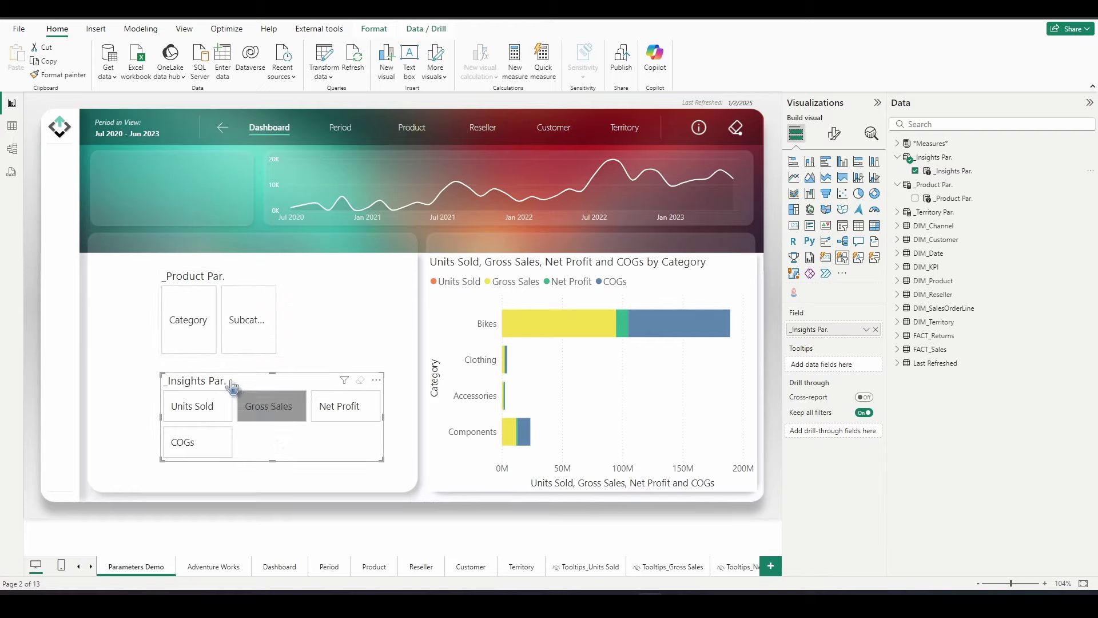
Select Category in the product slicer and switch the chart repeatedly between Units Sold, Gross Sales, Net Profit and COGs
click(198, 333)
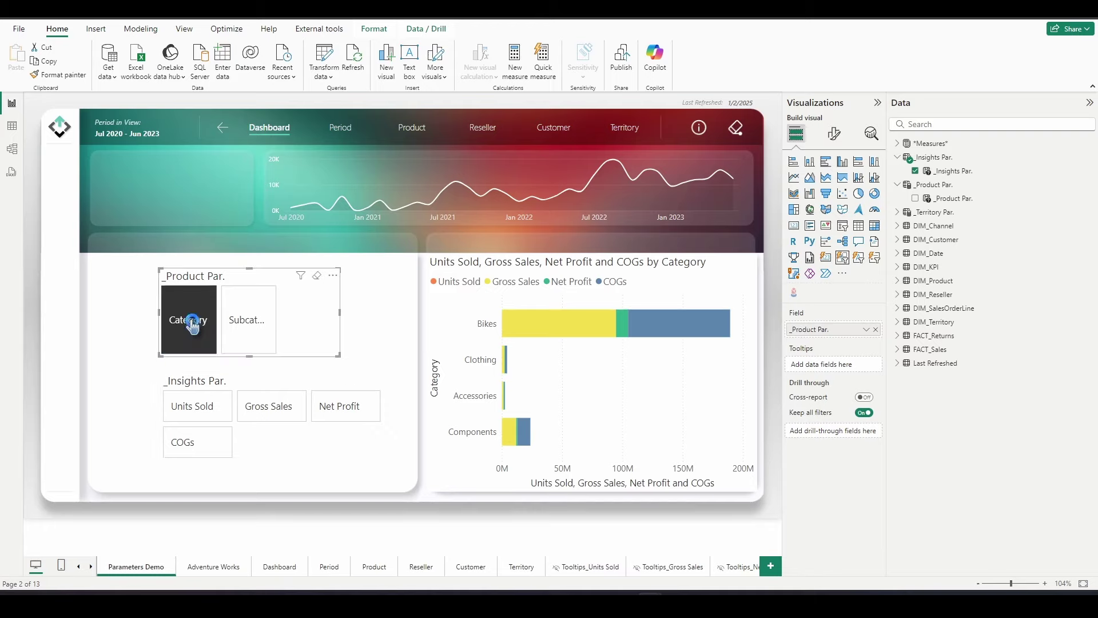
click(188, 409)
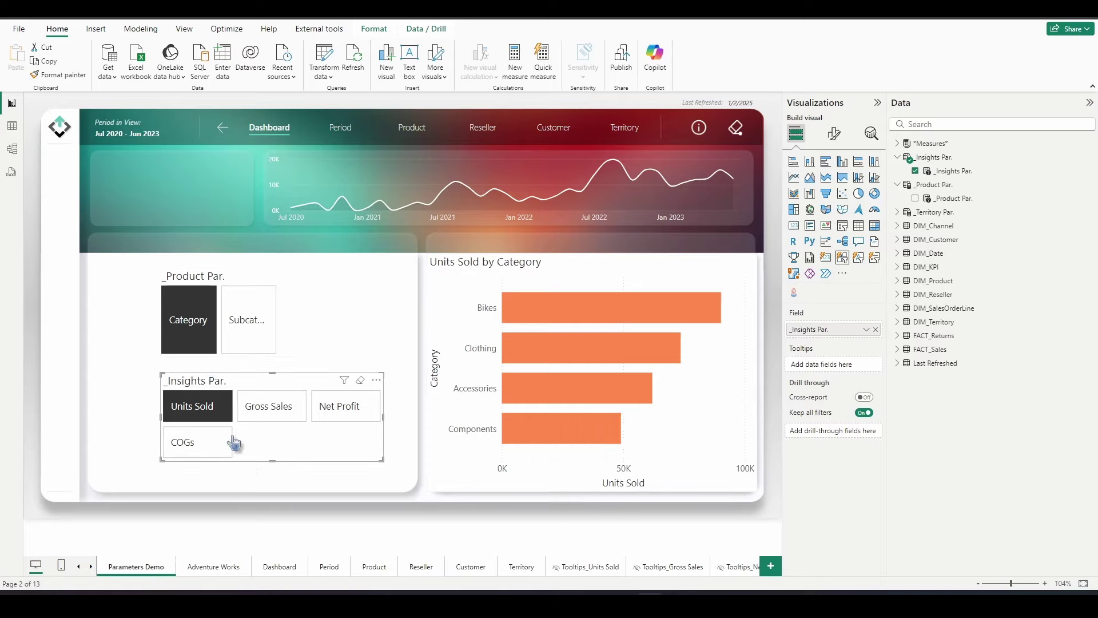
click(266, 414)
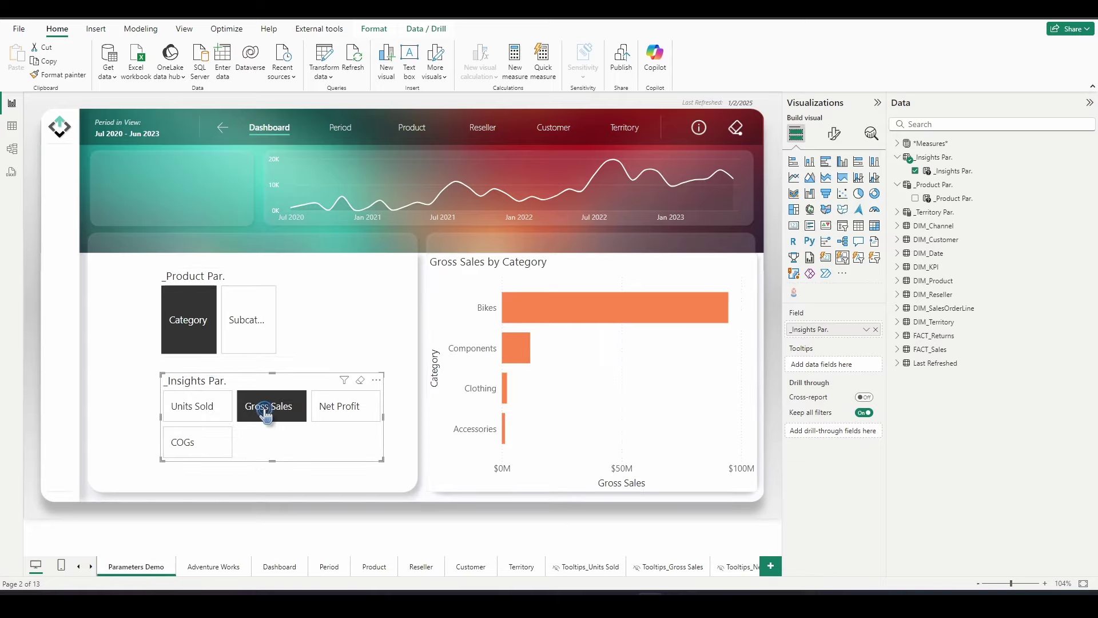
click(340, 407)
click(192, 446)
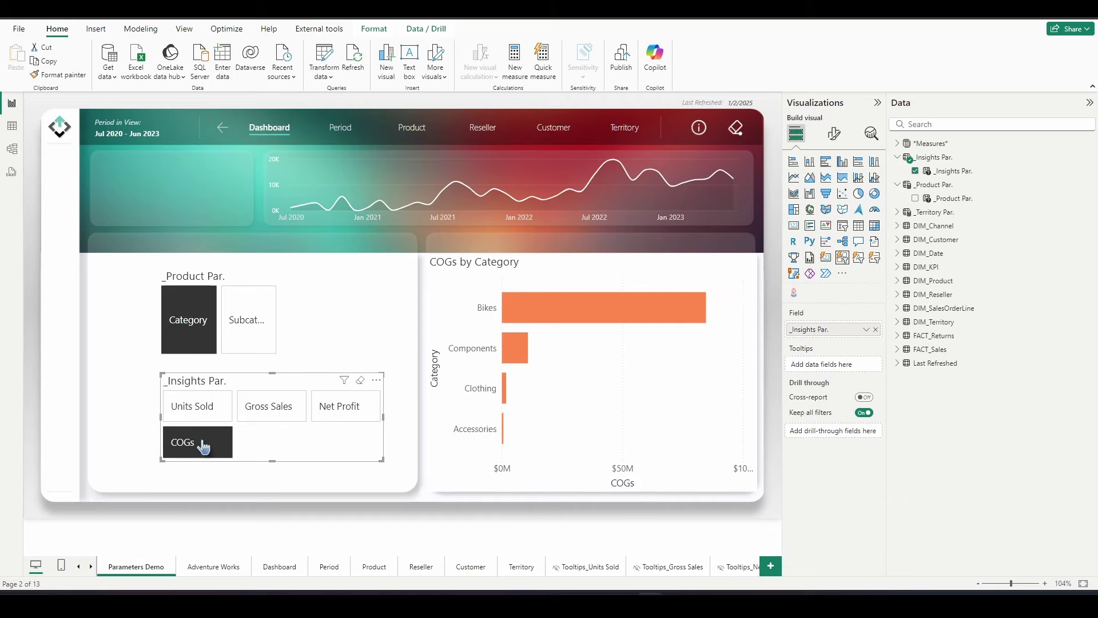
click(338, 413)
click(274, 415)
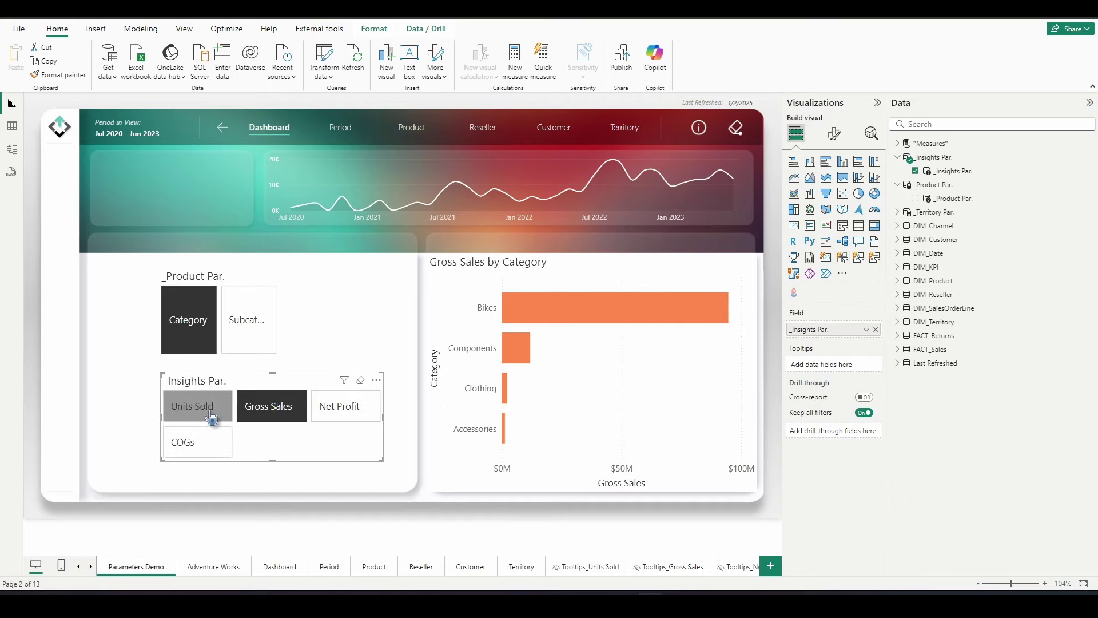
click(207, 413)
click(194, 440)
click(319, 406)
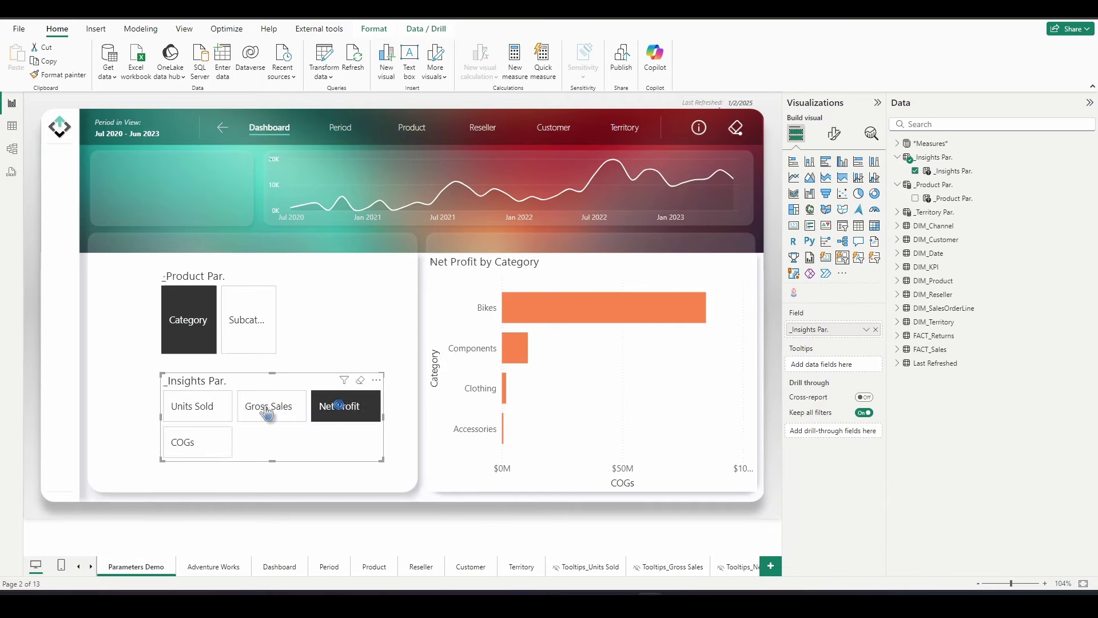
click(207, 409)
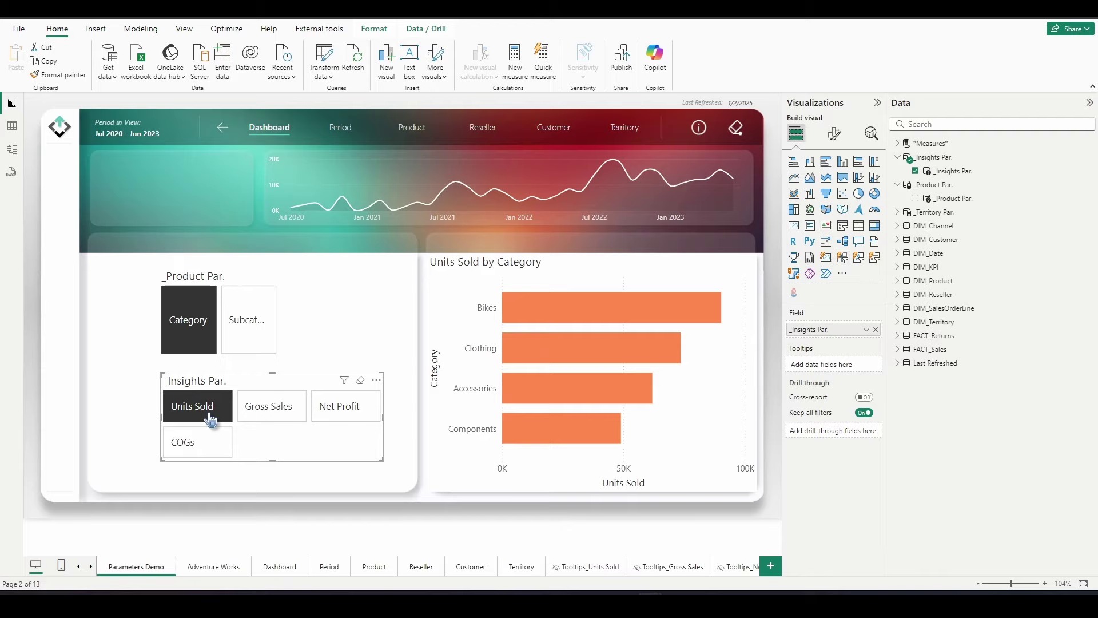
Switch the product slicer to Subcategory, try all four insights measures on the chart, and clear both slicer selections
click(250, 333)
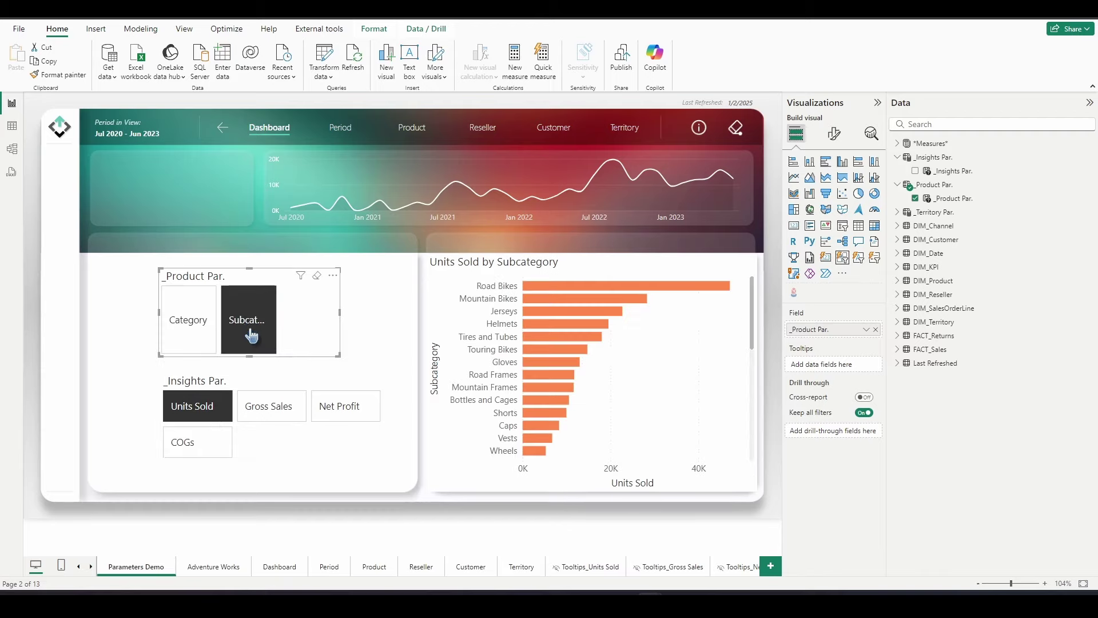
click(268, 406)
click(344, 404)
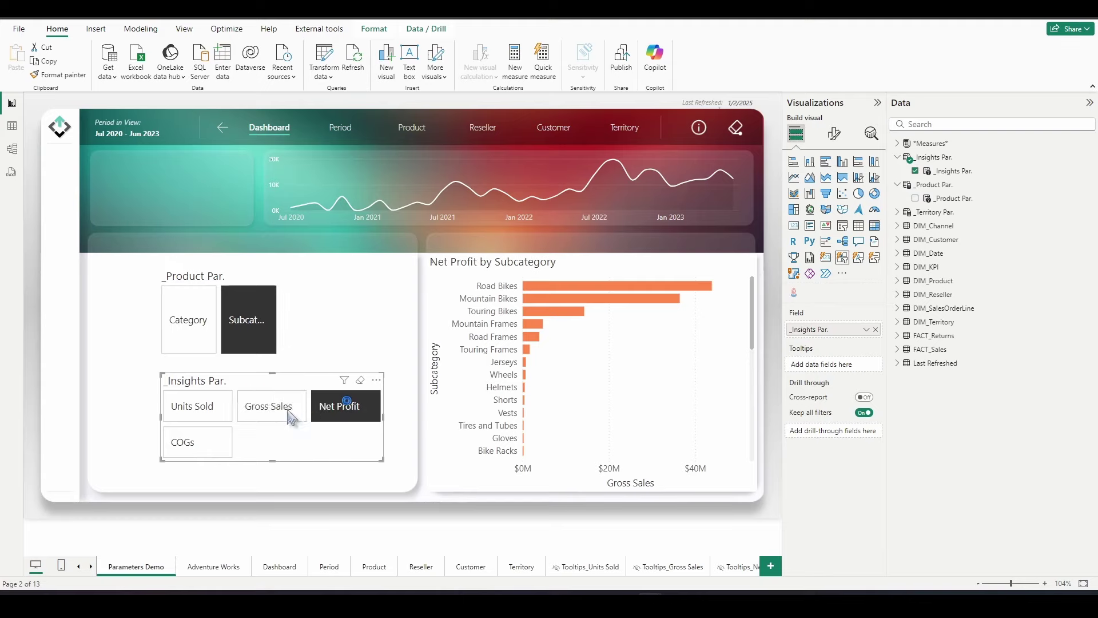
click(194, 443)
click(197, 408)
click(269, 408)
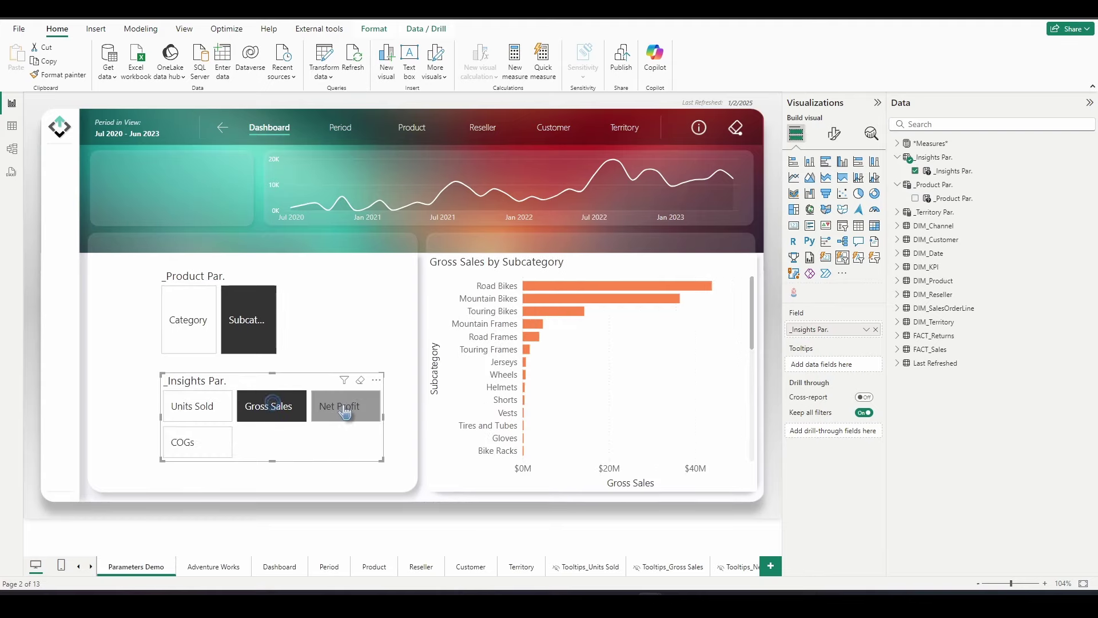
click(344, 409)
click(184, 444)
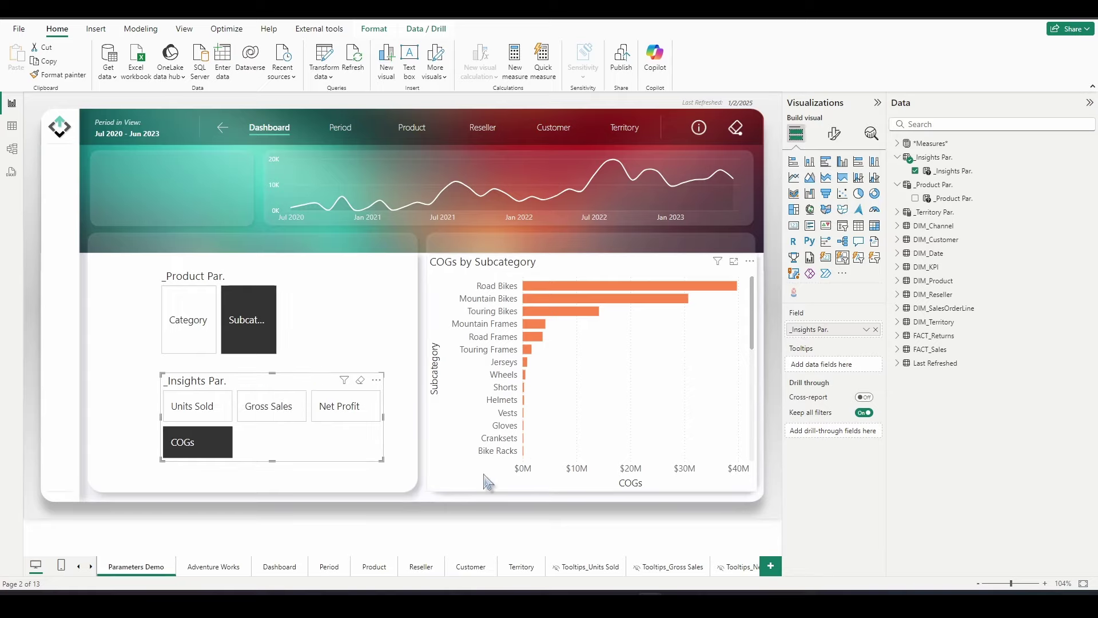
click(272, 338)
click(217, 452)
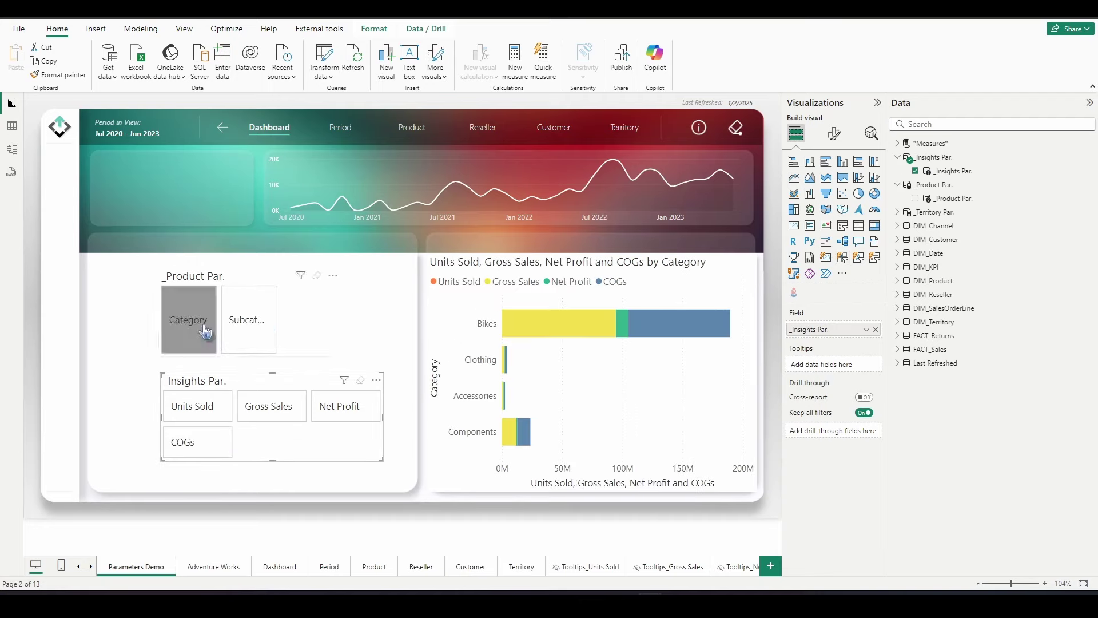
Set the bar chart's top padding to 15 px
click(453, 479)
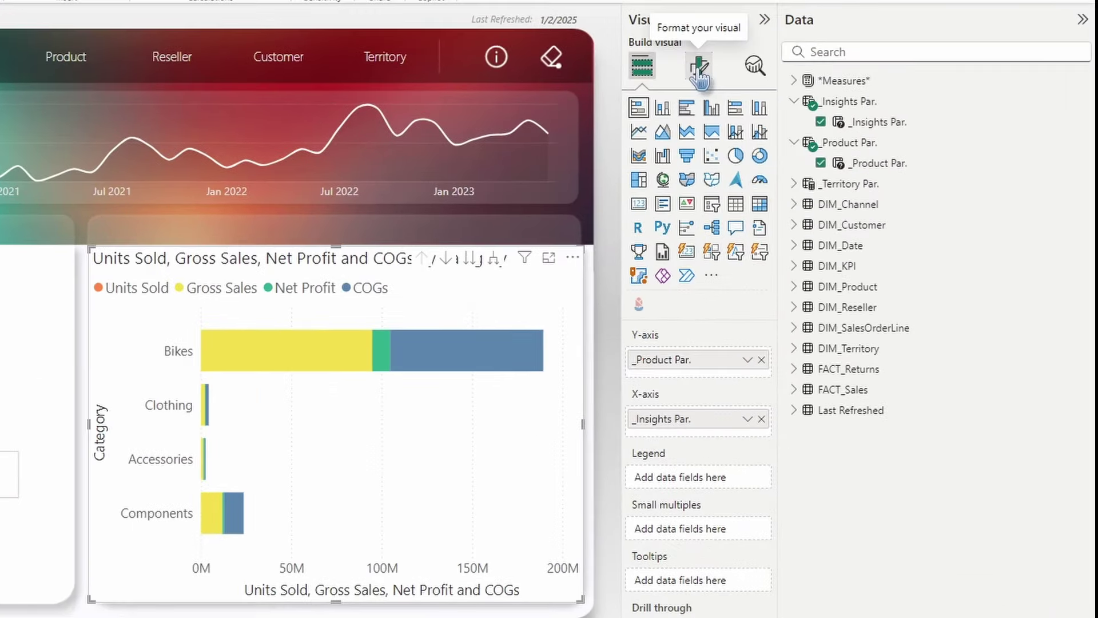
click(833, 134)
click(699, 144)
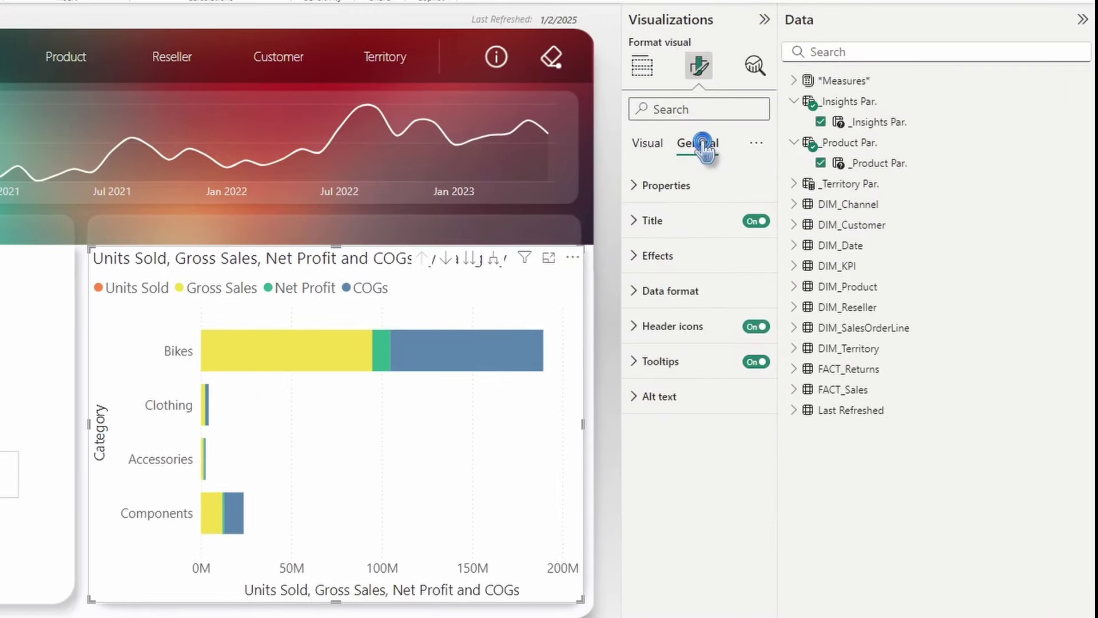
click(686, 186)
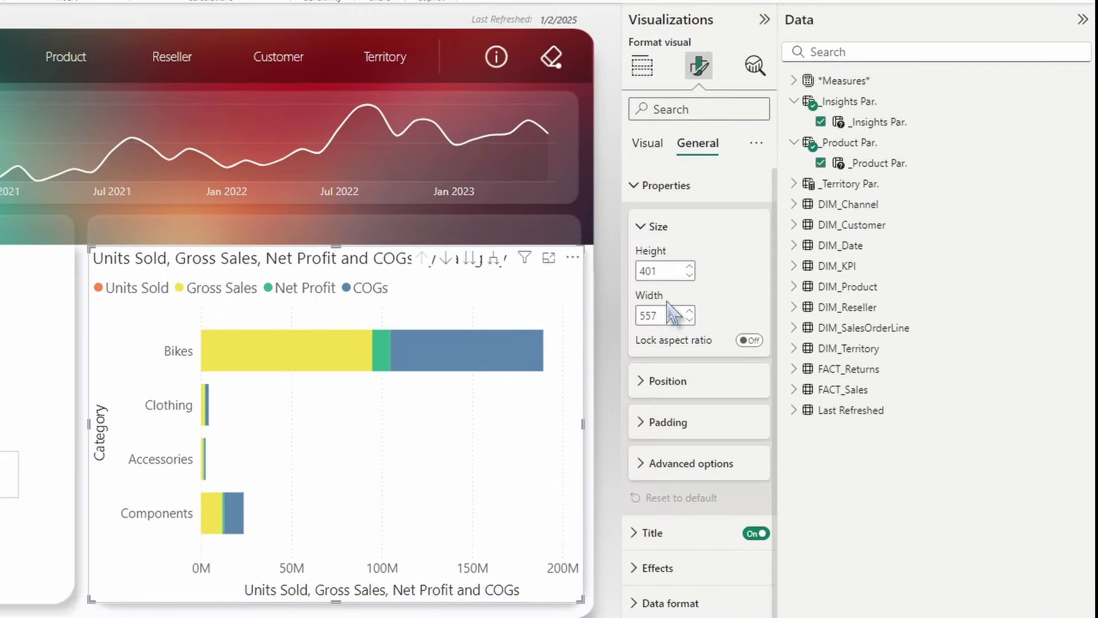
click(665, 422)
click(695, 452)
text(0)
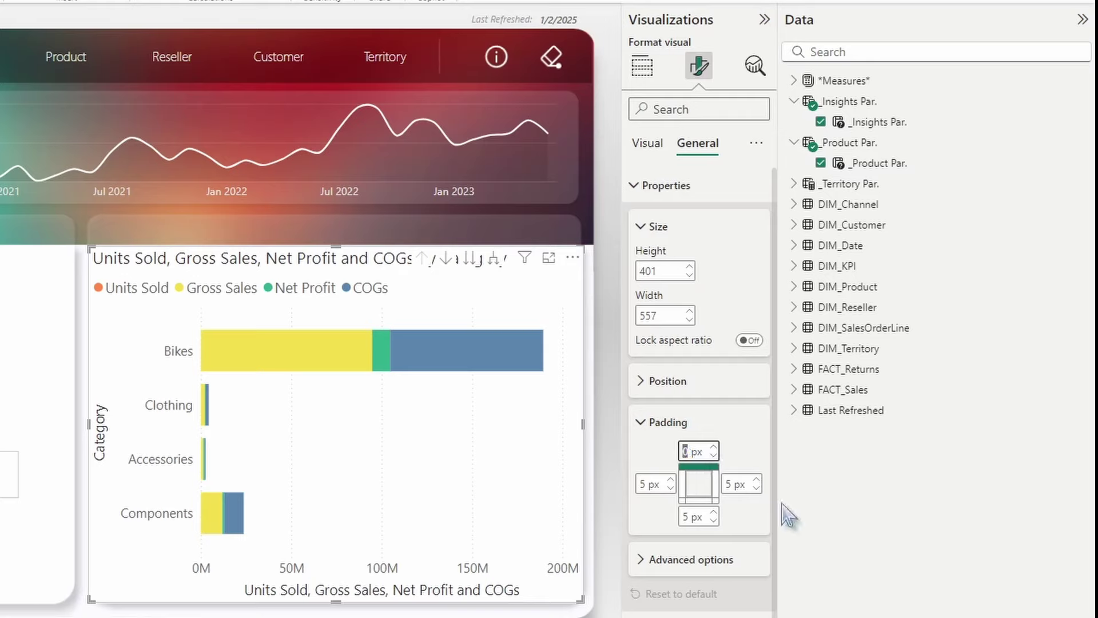
text(5)
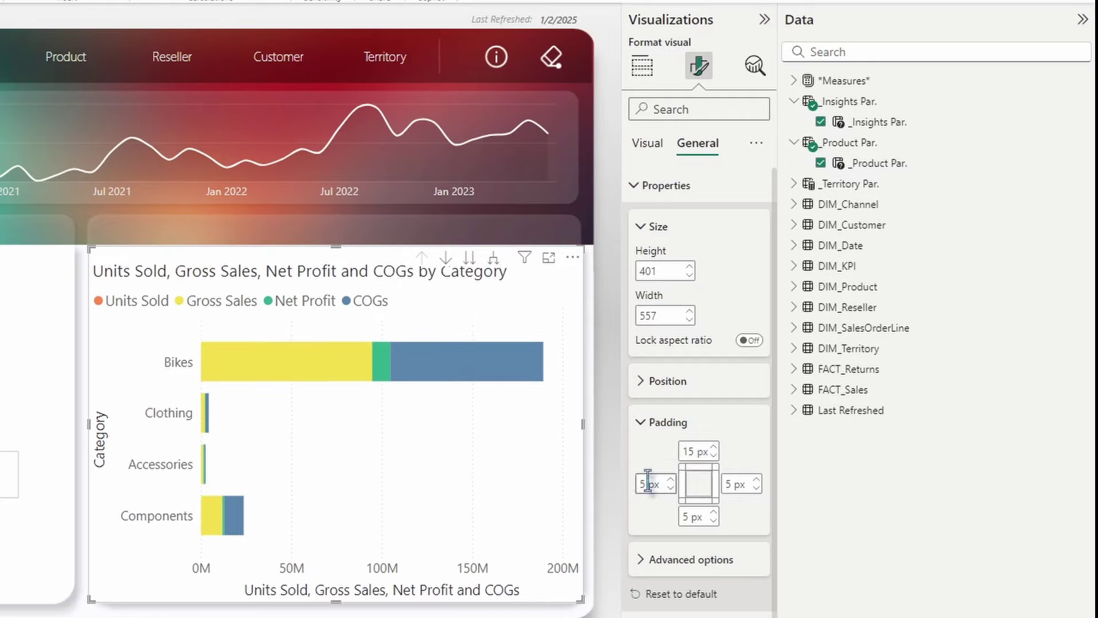
click(667, 188)
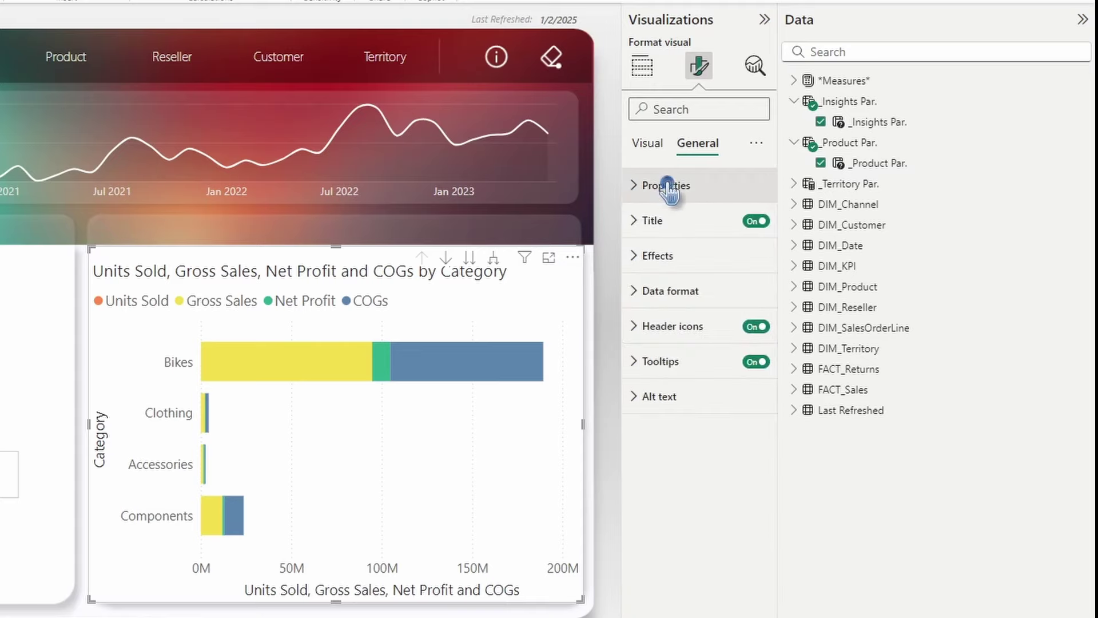
Format the bar chart's title in a bolder Segoe UI variant at size 12, with text color #333333 and centered alignment
click(675, 228)
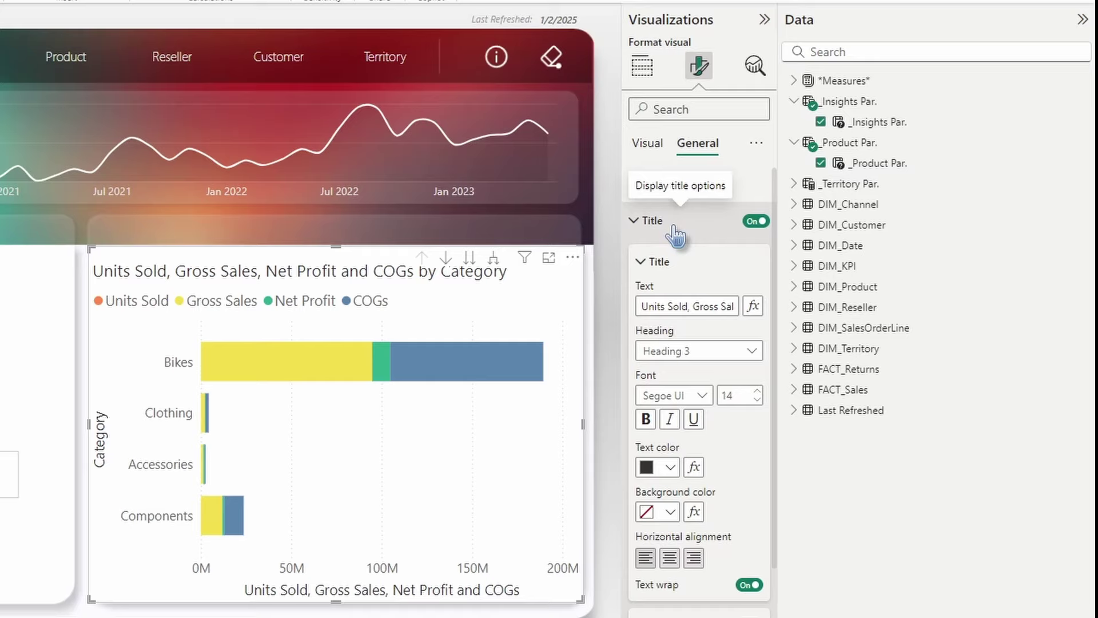
click(694, 398)
click(694, 605)
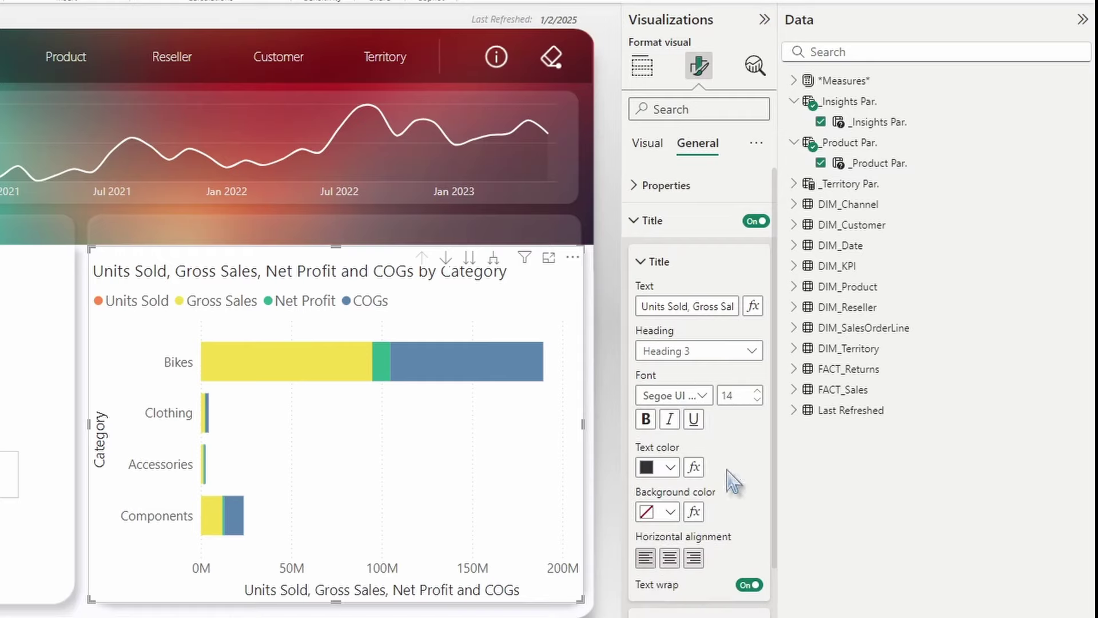
double_click(735, 395)
text(12)
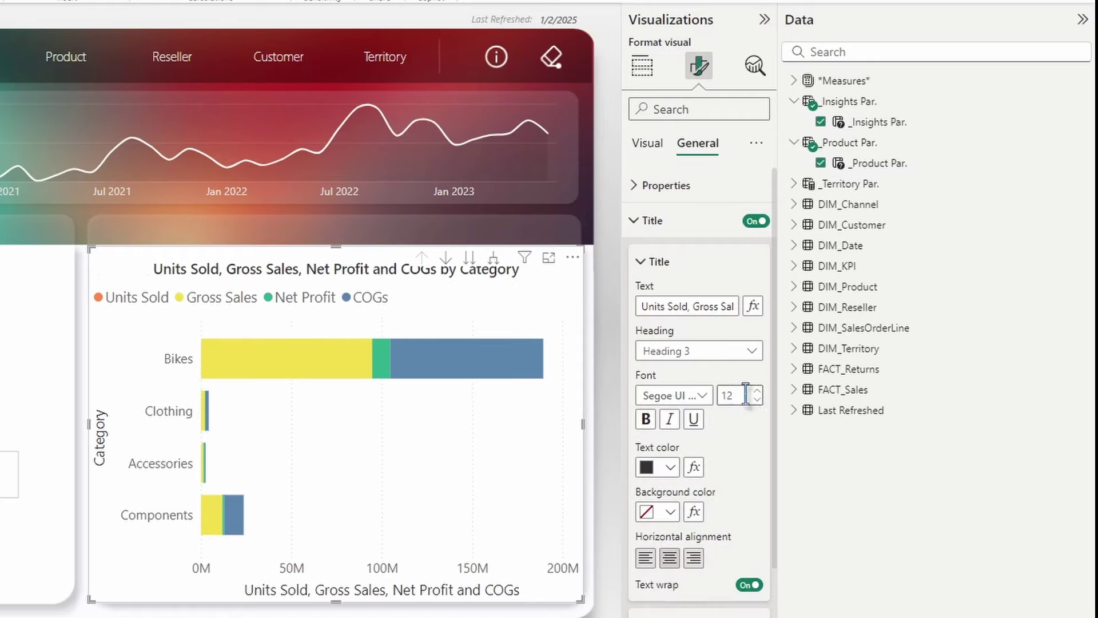
click(666, 468)
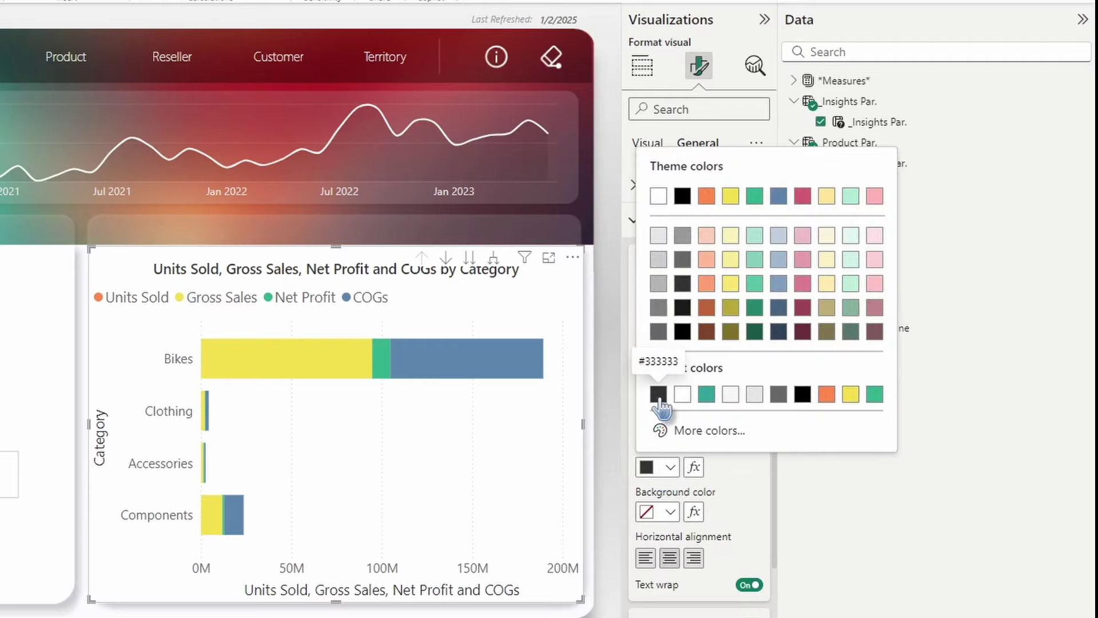
click(672, 557)
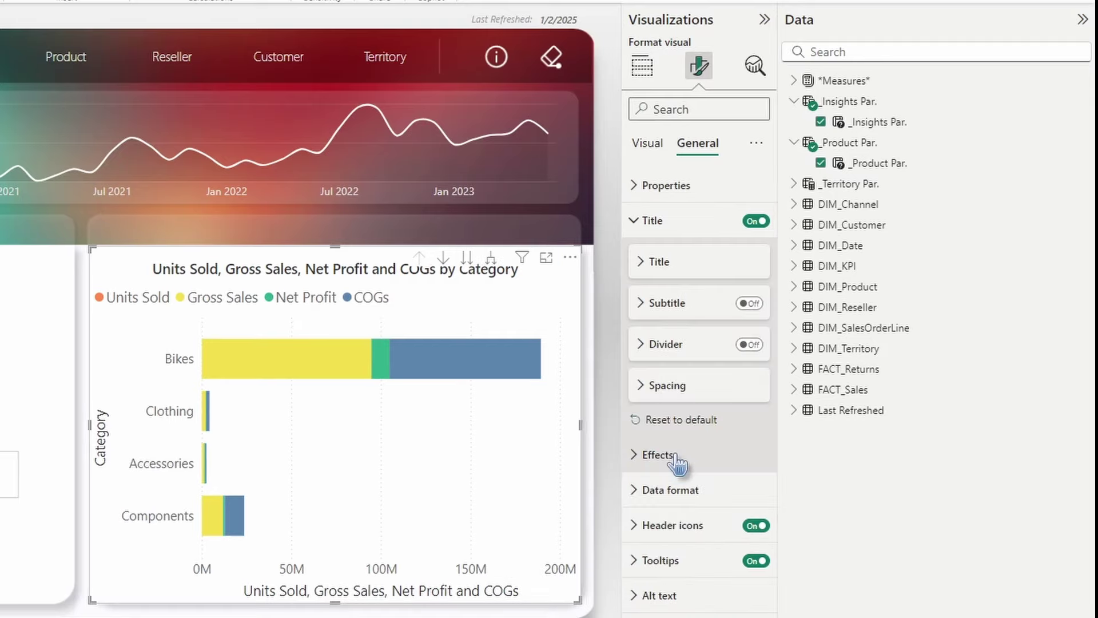
Turn off the bar chart's background effect
click(658, 455)
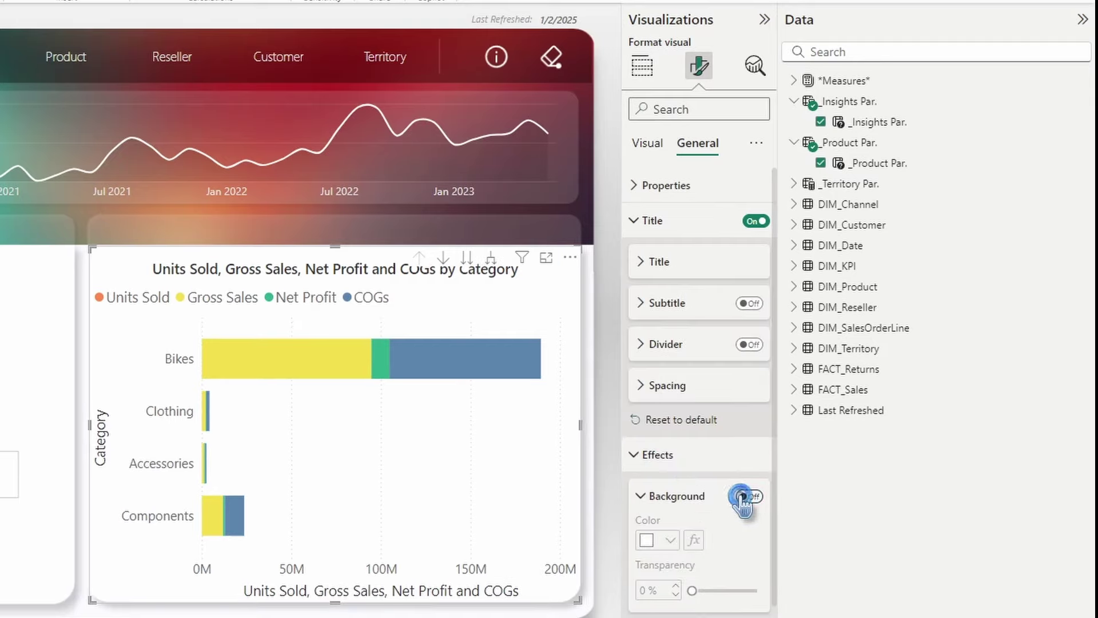
click(677, 455)
Format the bar chart's Y-axis values with font size 10 and color #333333
click(648, 145)
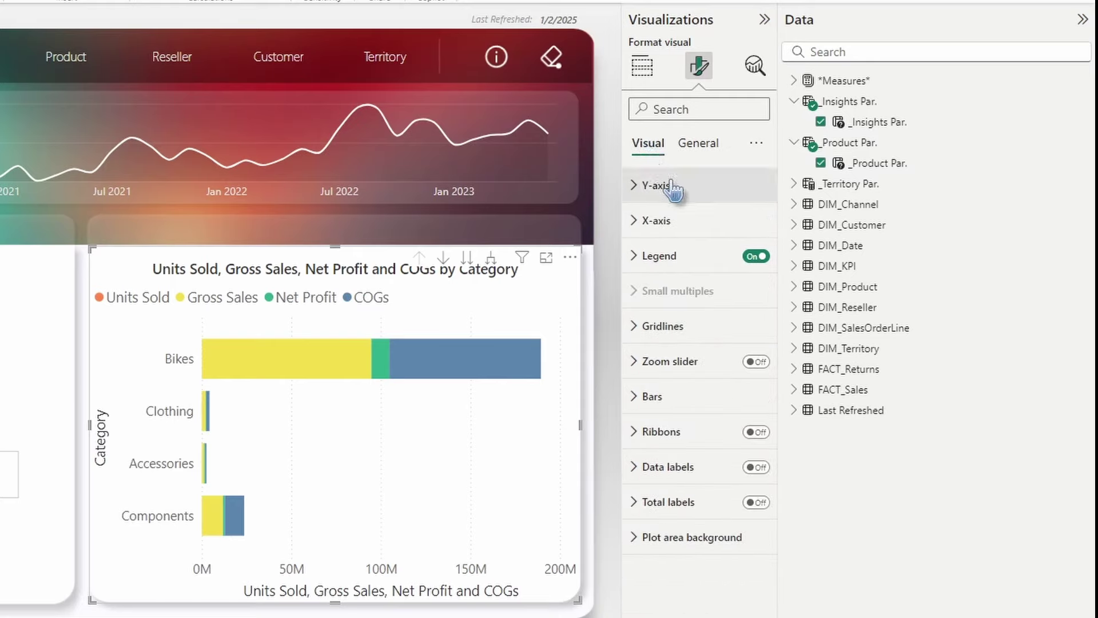
click(671, 192)
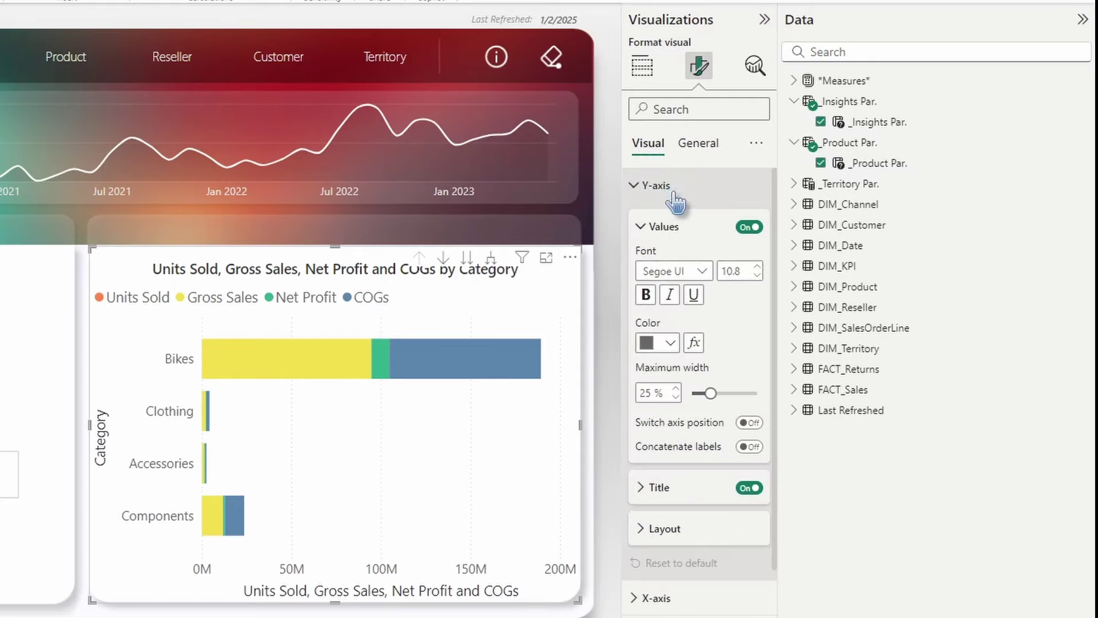
click(674, 271)
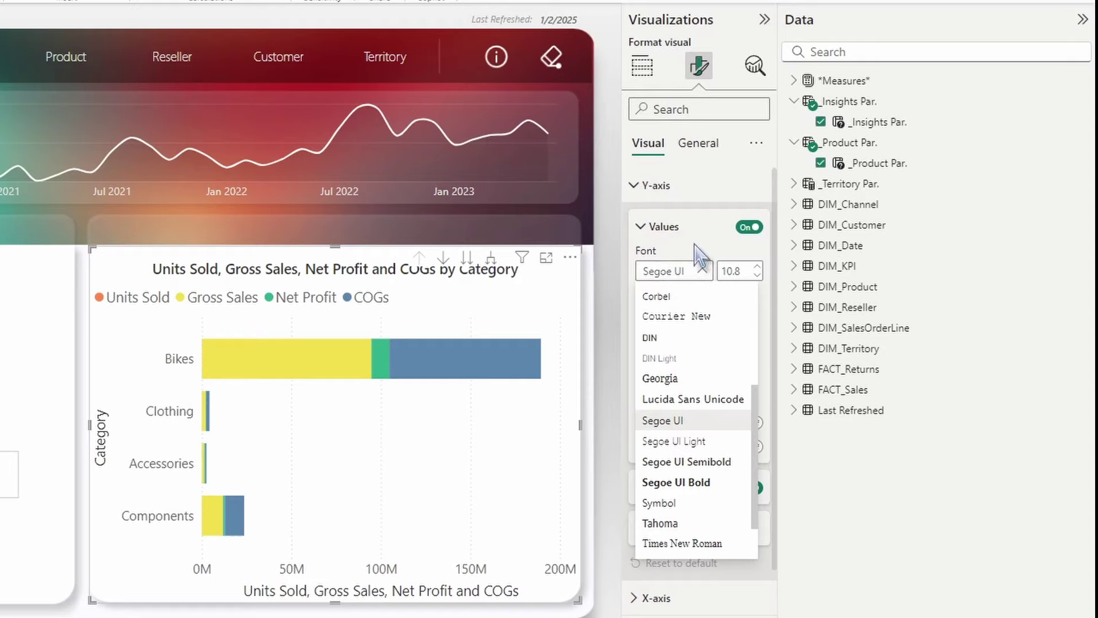
click(702, 271)
click(756, 276)
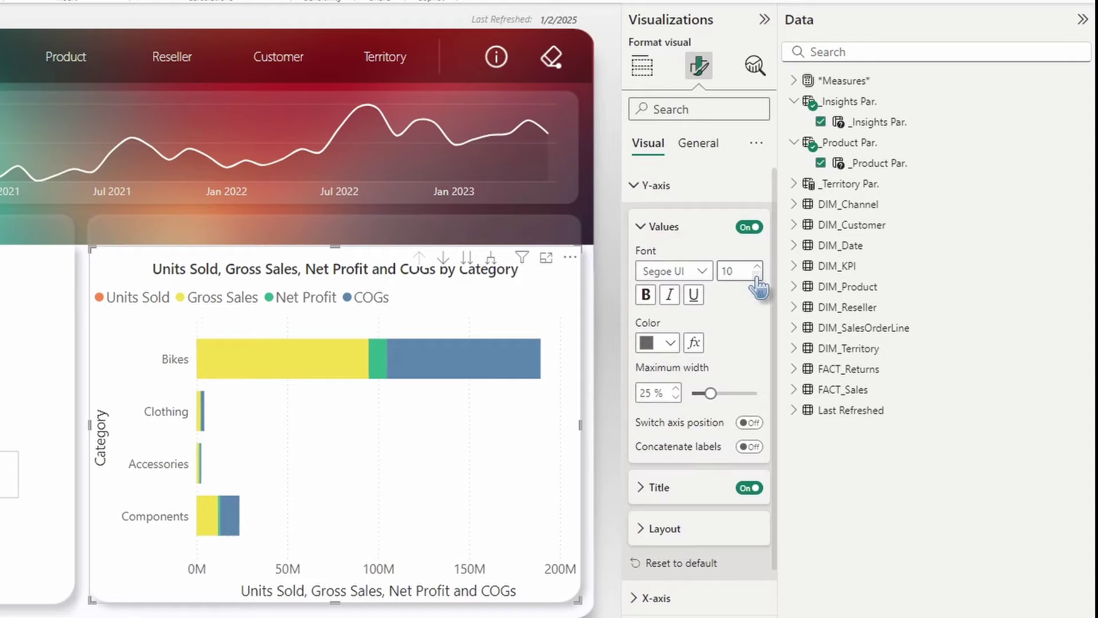
click(663, 343)
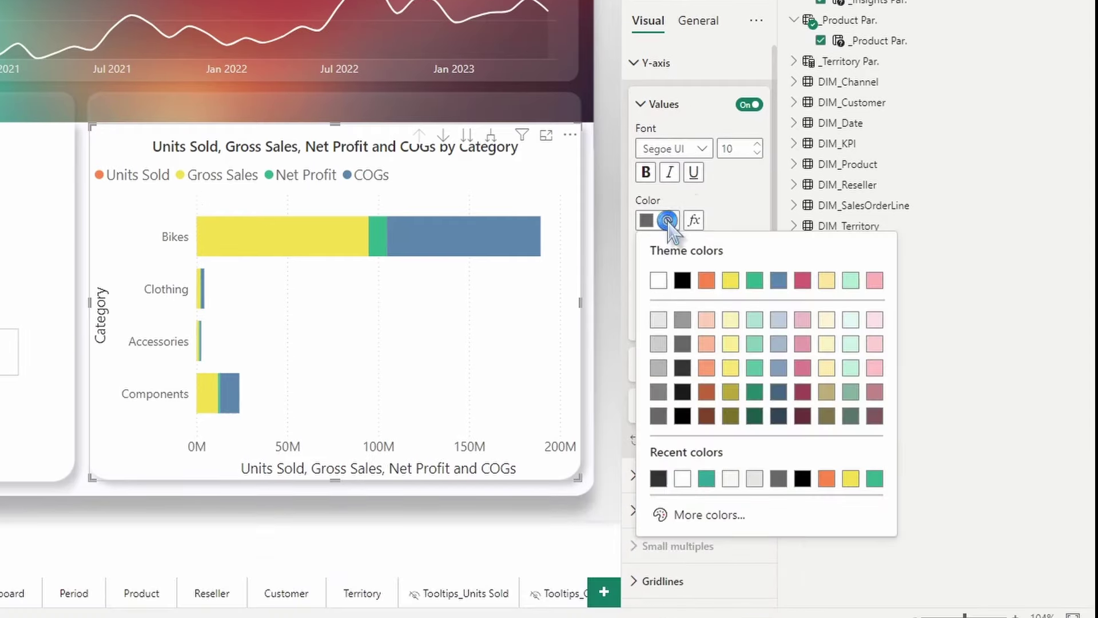
click(658, 485)
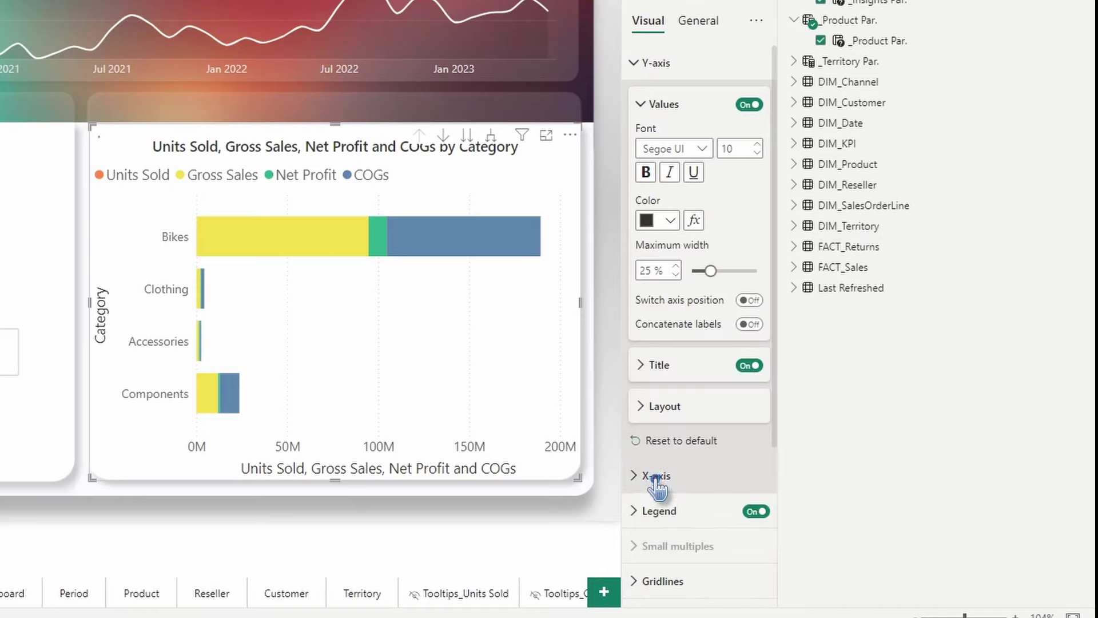
Turn off the bar chart's Y-axis title and set the Y-axis values' maximum width to 50%
click(745, 366)
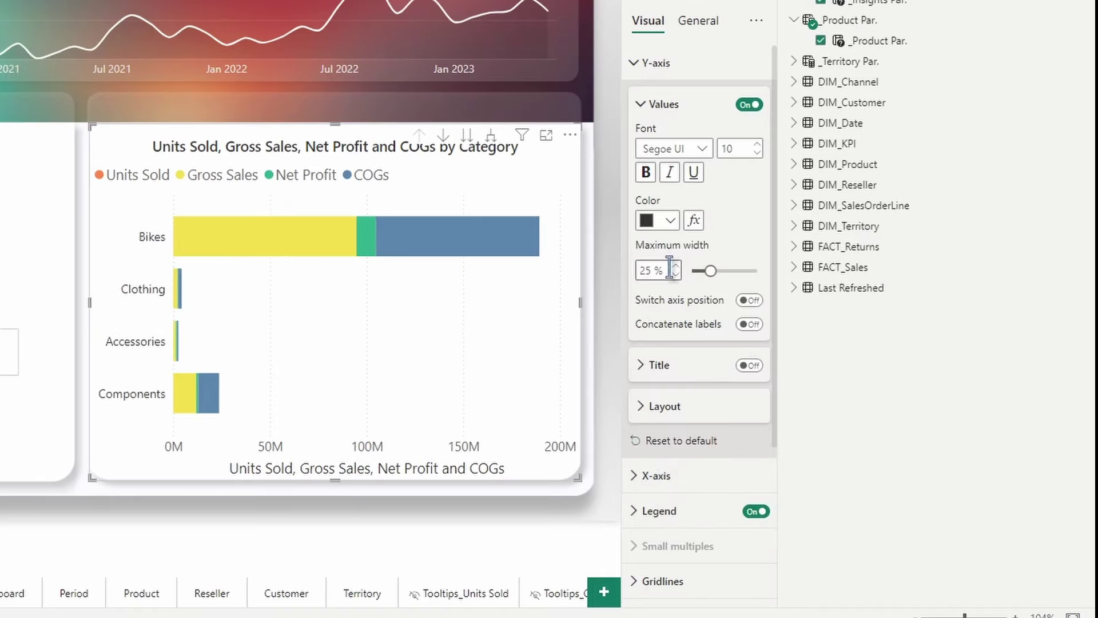
drag(708, 267, 815, 281)
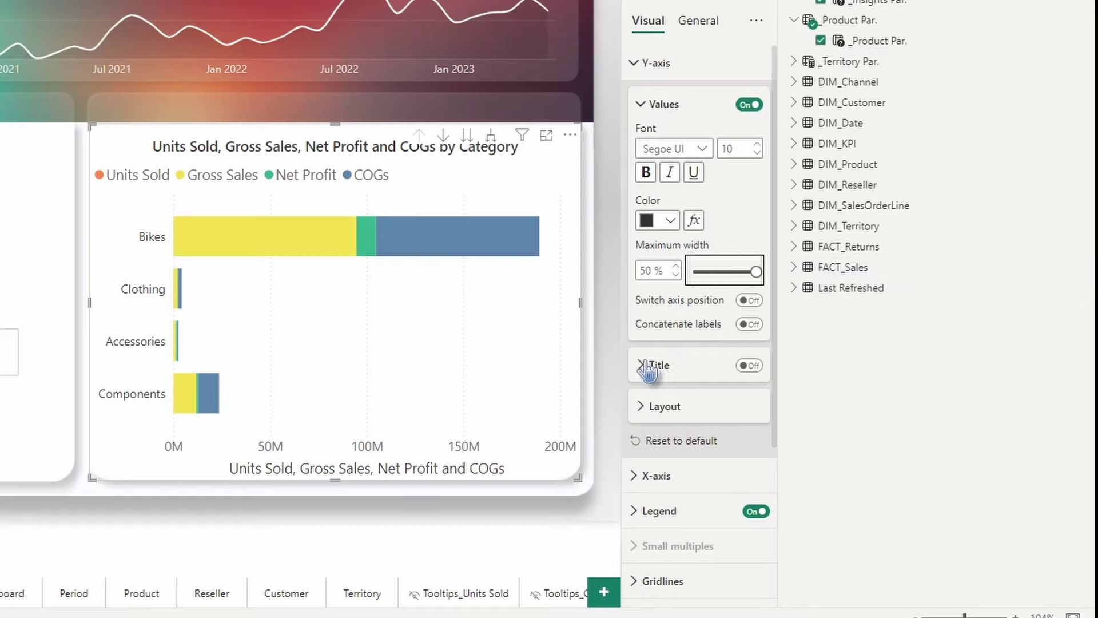
click(681, 67)
Turn off the bar chart's X-axis values and X-axis title, and hide the legend
click(677, 100)
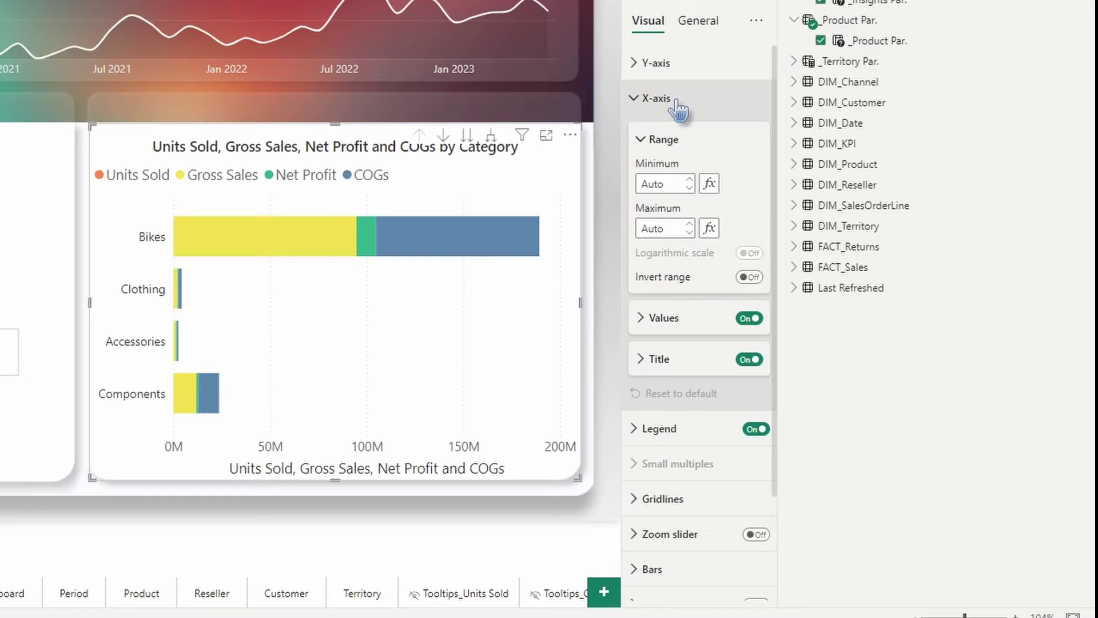
click(748, 318)
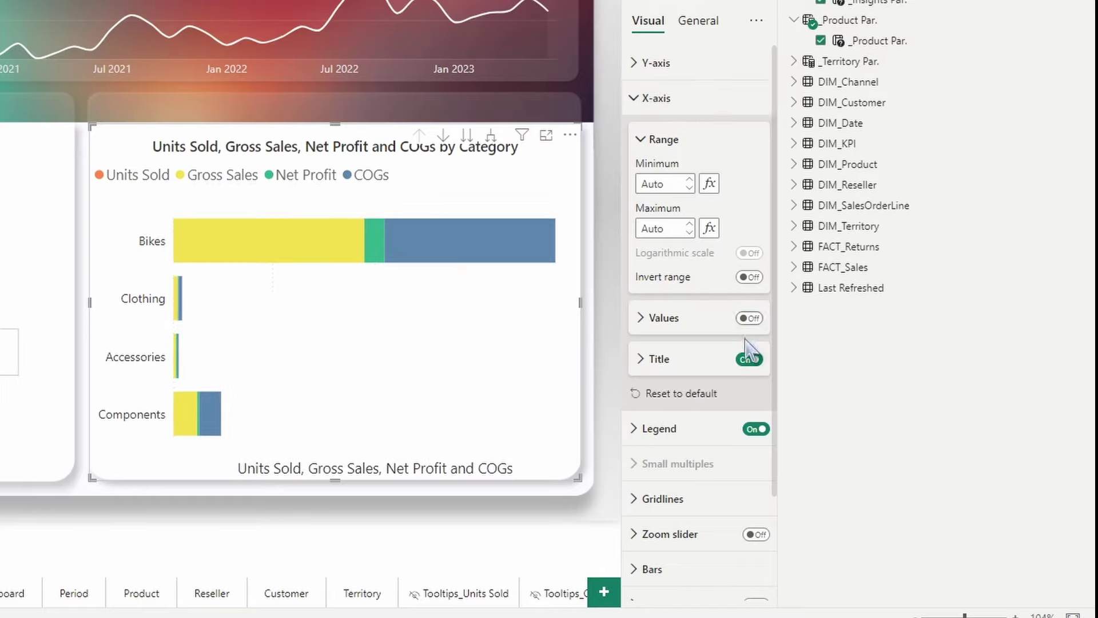
click(748, 359)
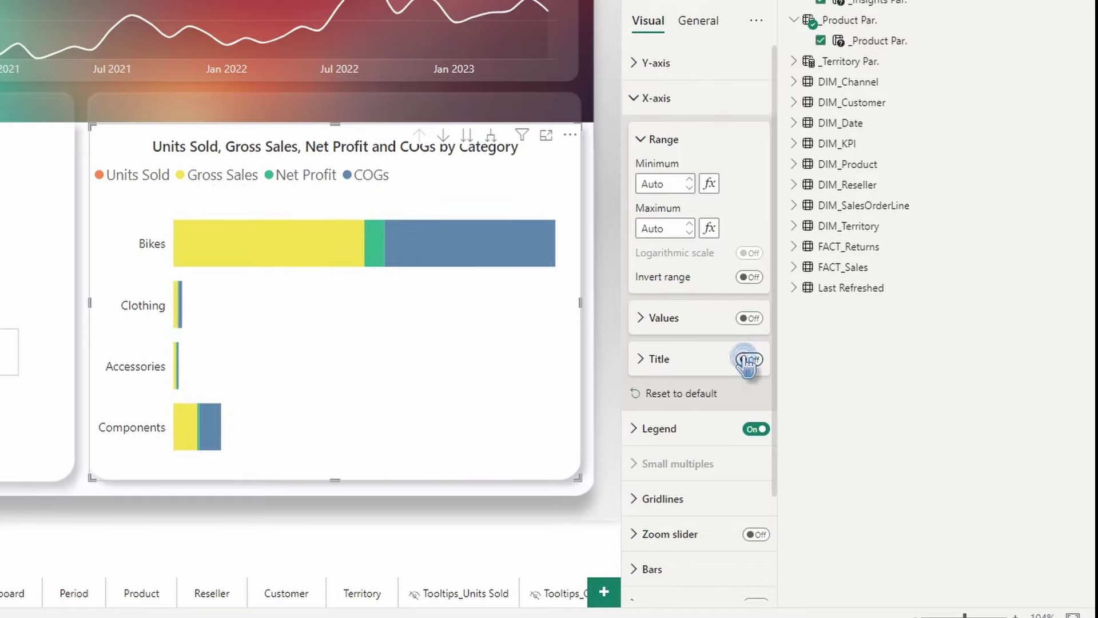
click(754, 429)
click(678, 101)
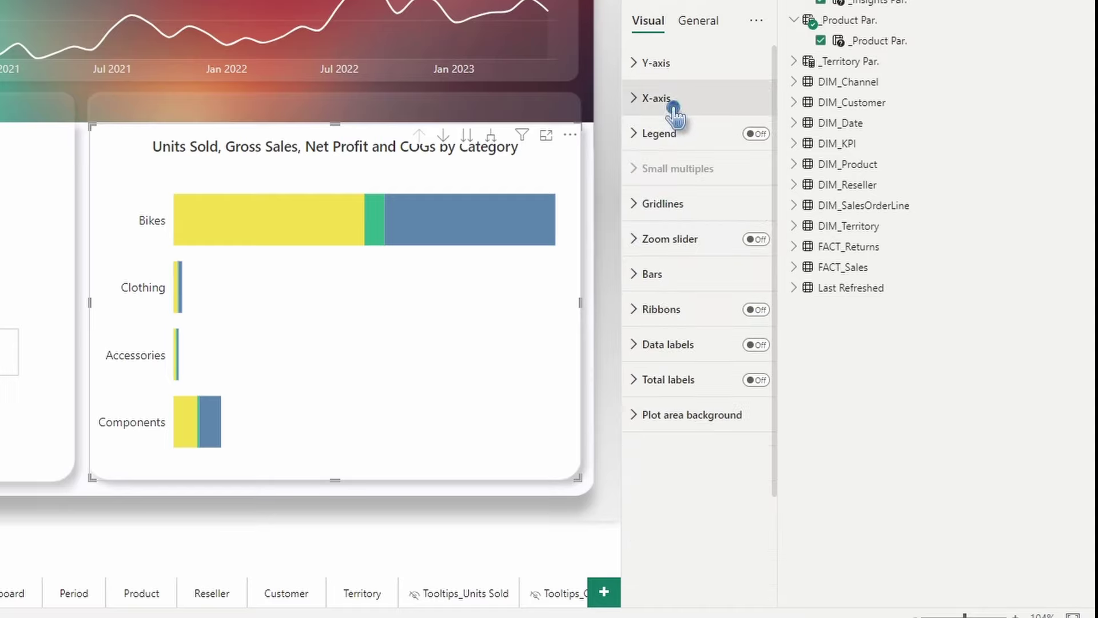
Set the space between categories in the bars' layout to 30%
click(682, 279)
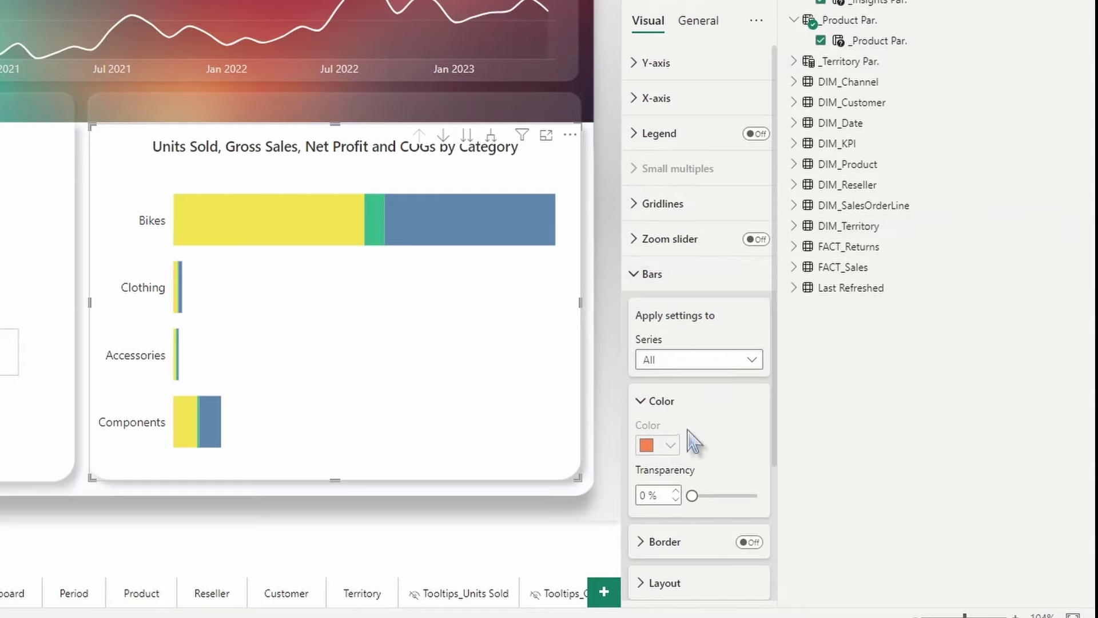
scroll(709, 440, down, 3)
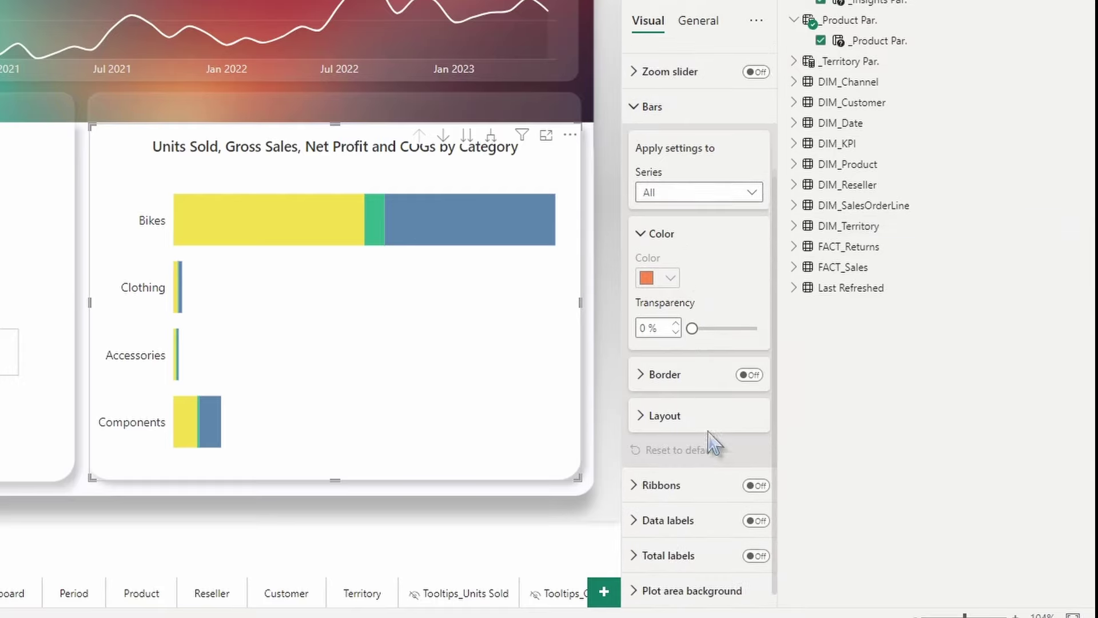
click(693, 418)
scroll(691, 421, down, 2)
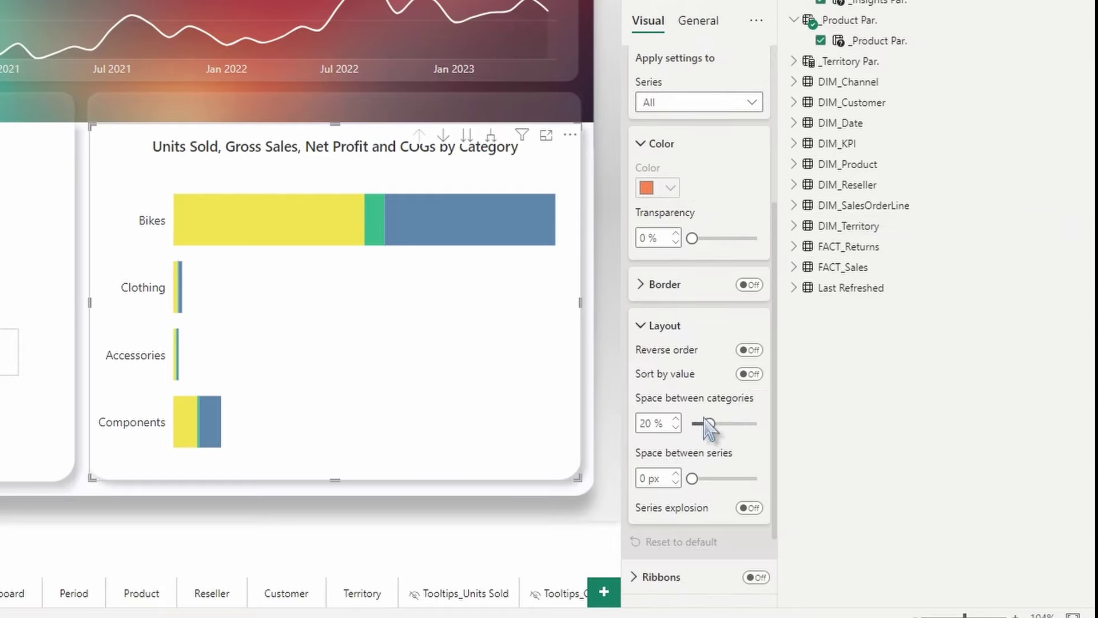
double_click(648, 424)
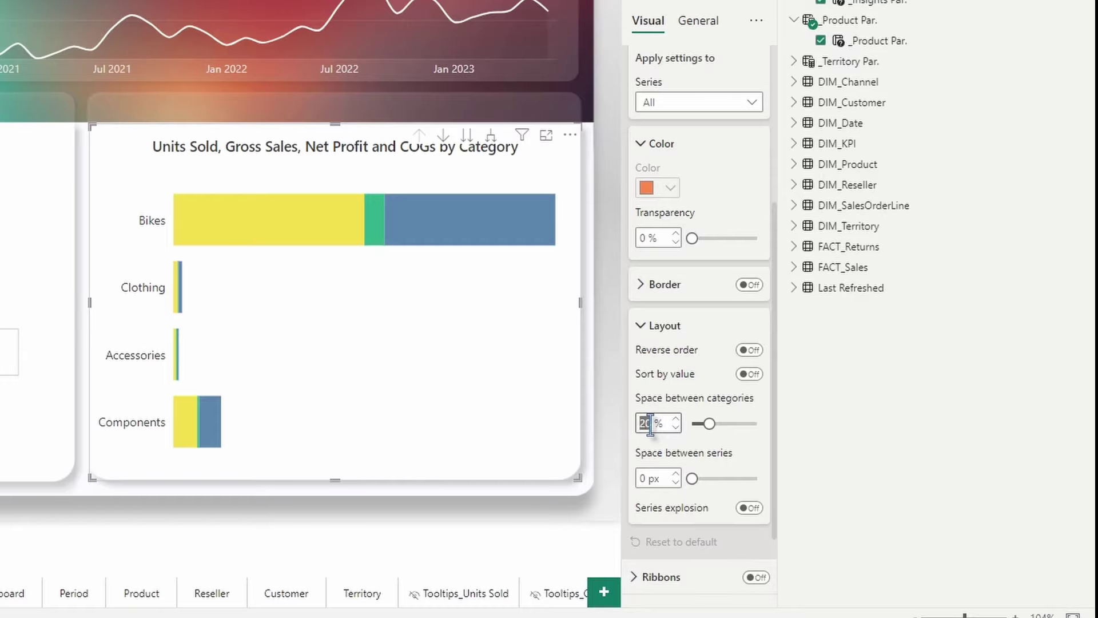
text(30)
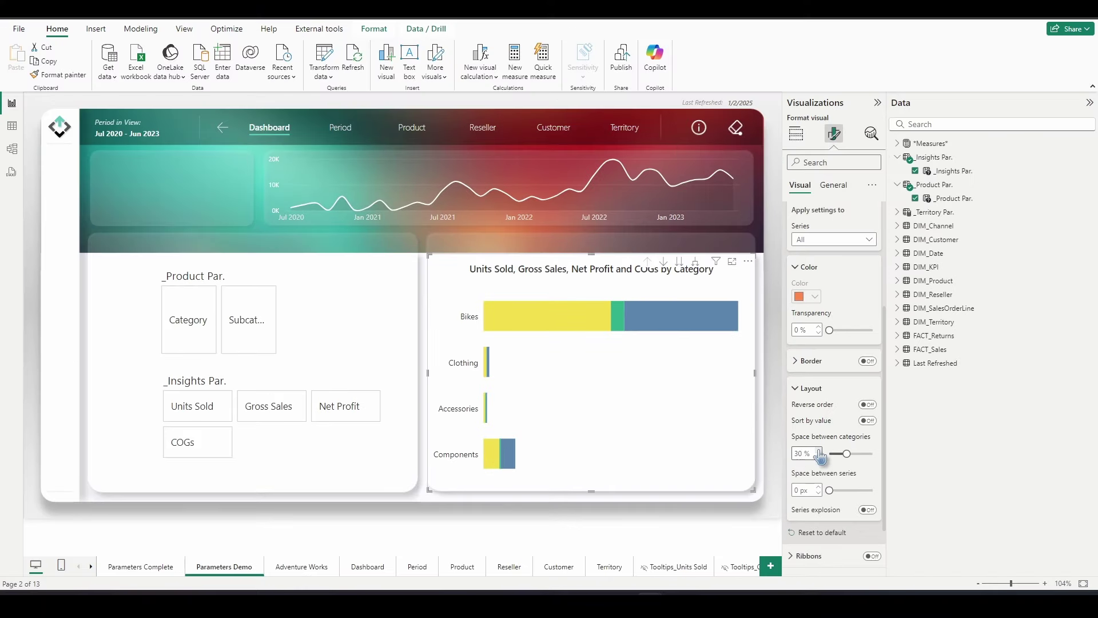
Choose Units Sold in the insights slicer and turn on the bar chart's data labels
click(199, 413)
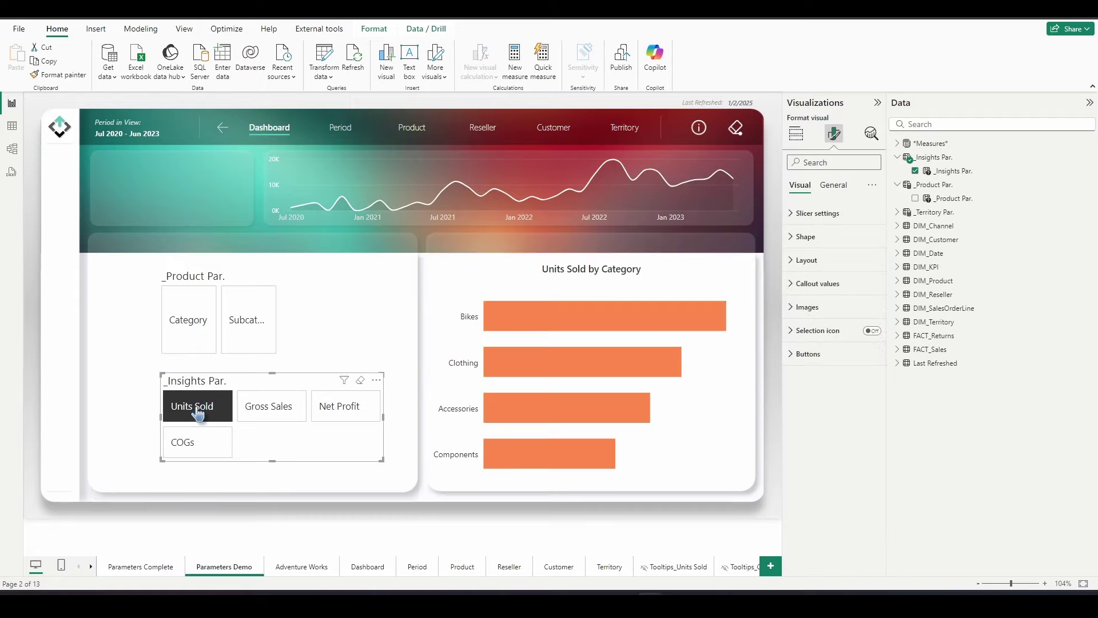
click(706, 444)
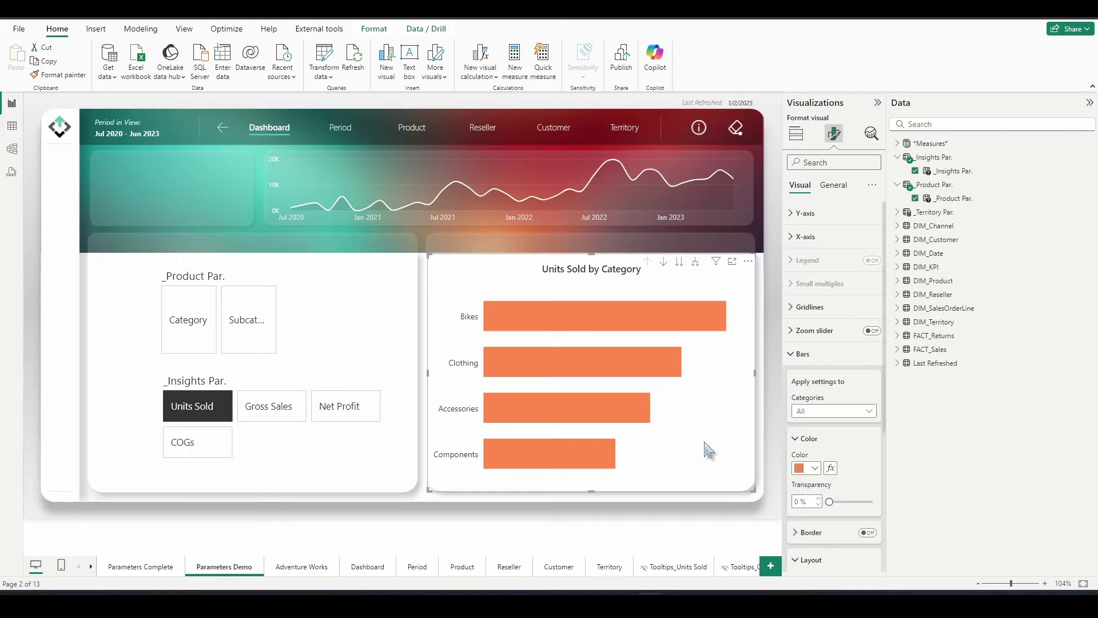
scroll(832, 404, down, 5)
click(871, 512)
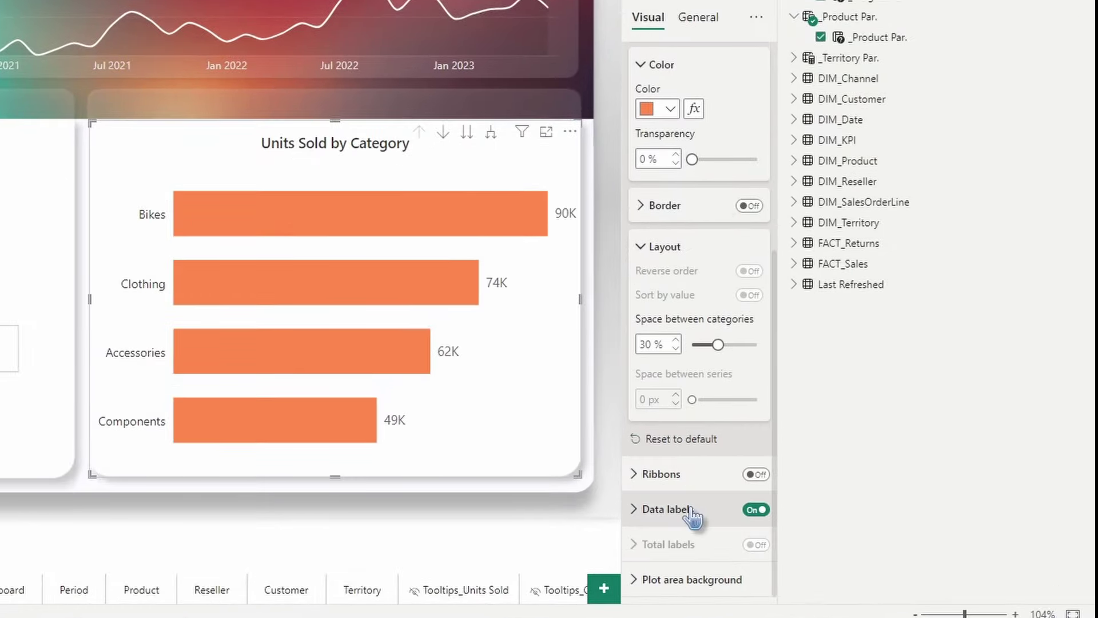
Set the position of the bar chart's data labels to Outside end
click(693, 511)
scroll(695, 504, down, 5)
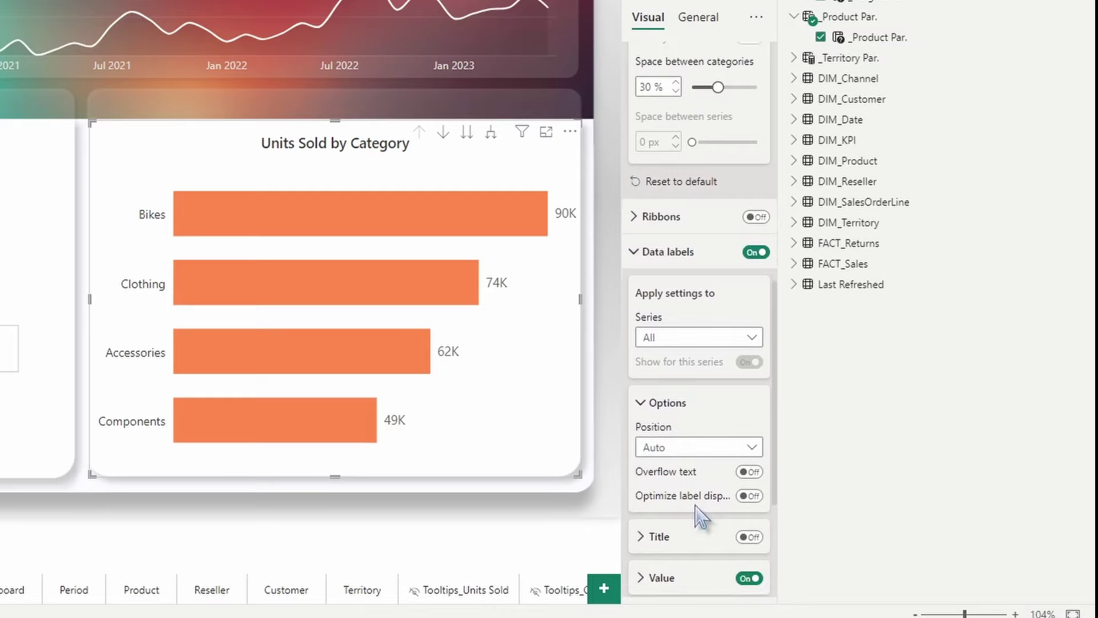
click(686, 452)
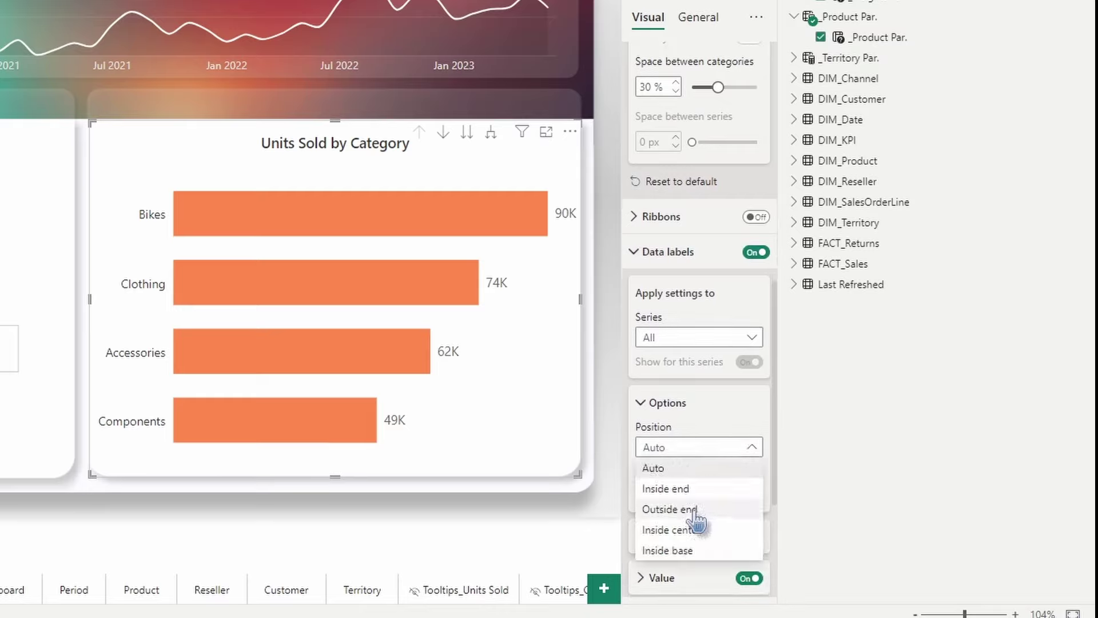
click(693, 508)
Format the data label values in Segoe UI Bold at size 10 with color #333333
scroll(694, 492, down, 3)
click(694, 465)
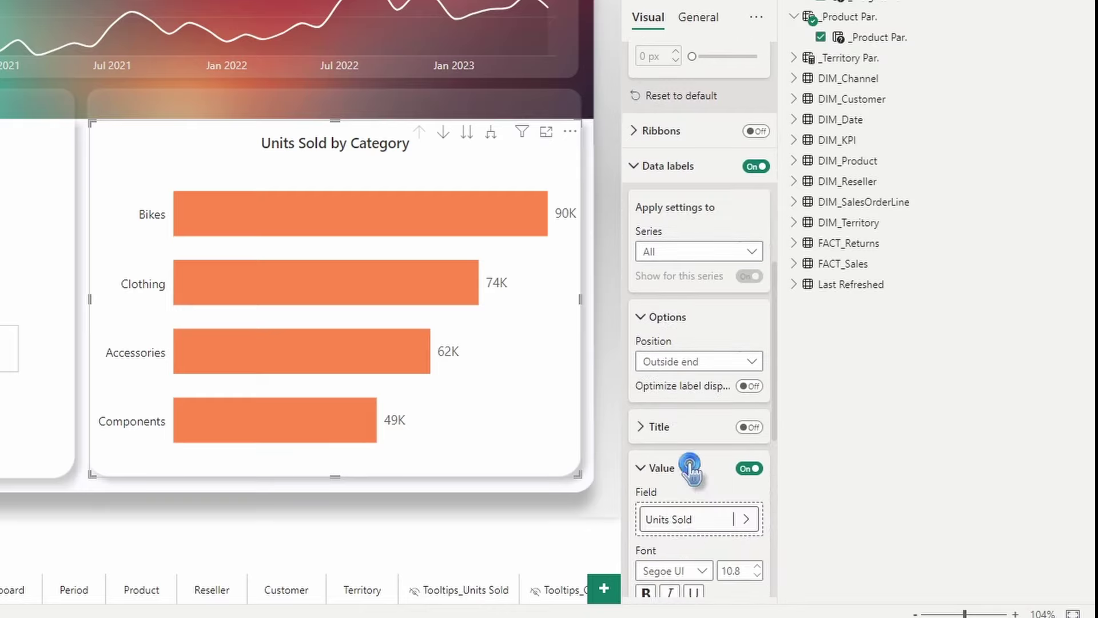
scroll(692, 466, down, 3)
scroll(693, 472, down, 2)
click(672, 399)
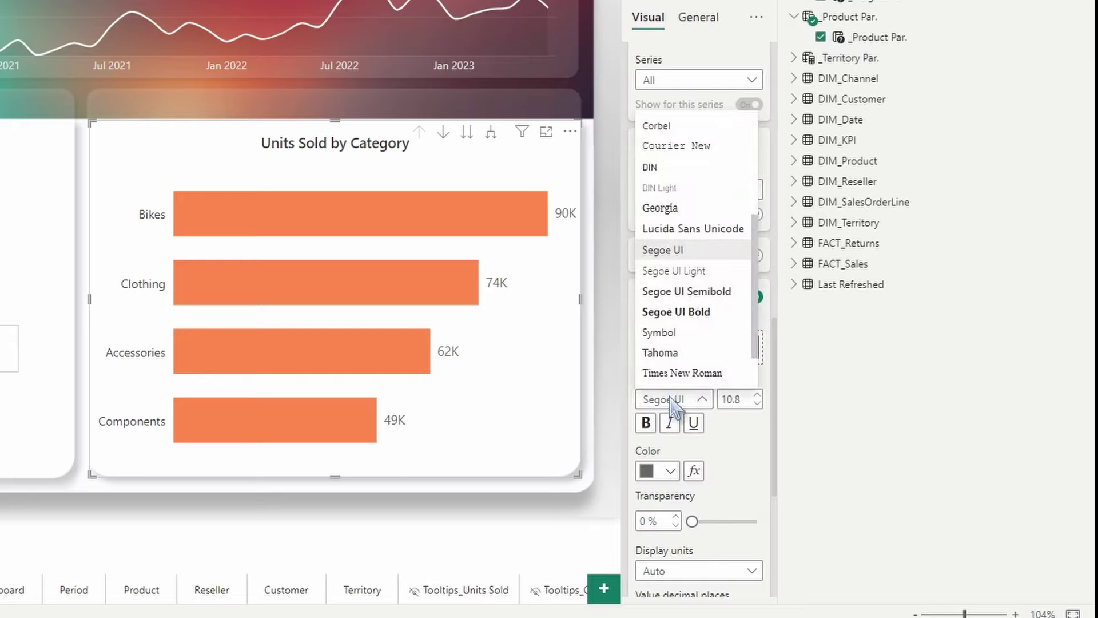
click(692, 312)
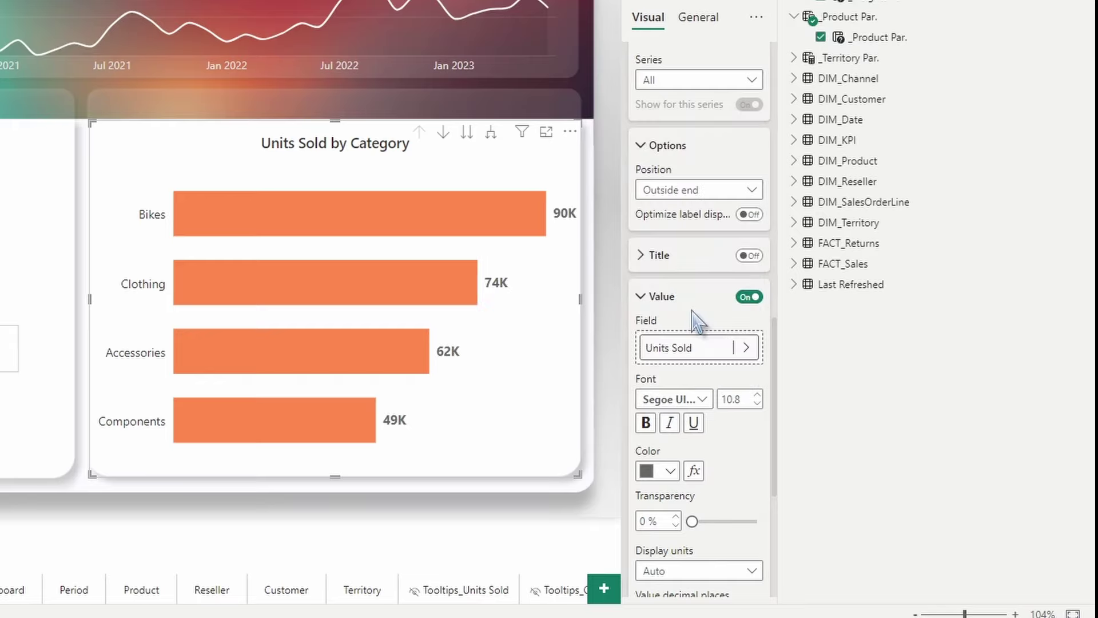
click(756, 394)
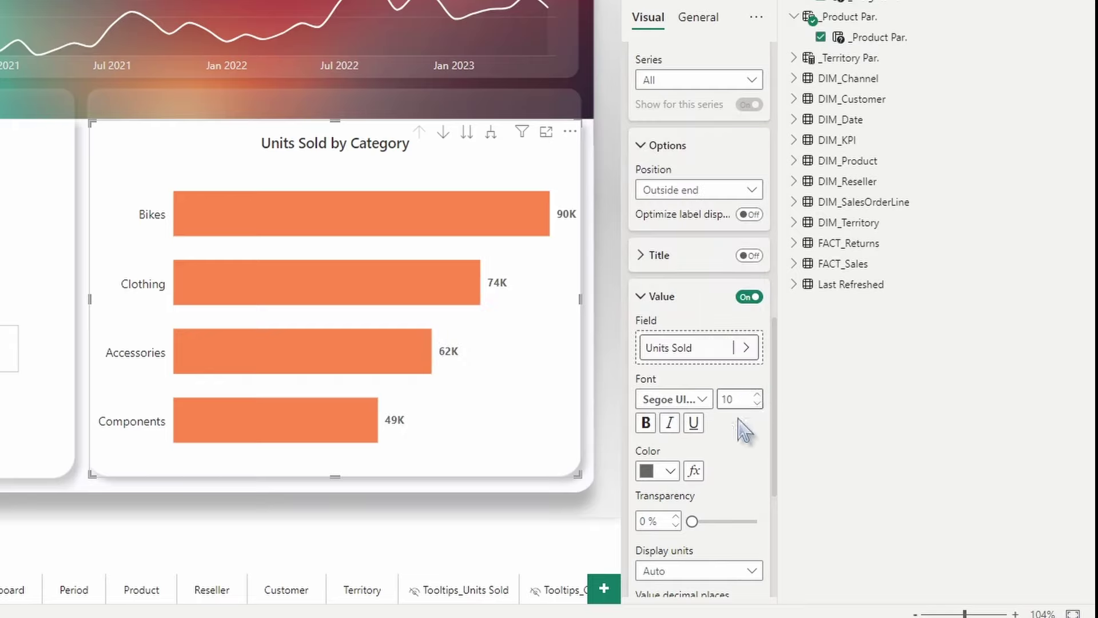
click(670, 470)
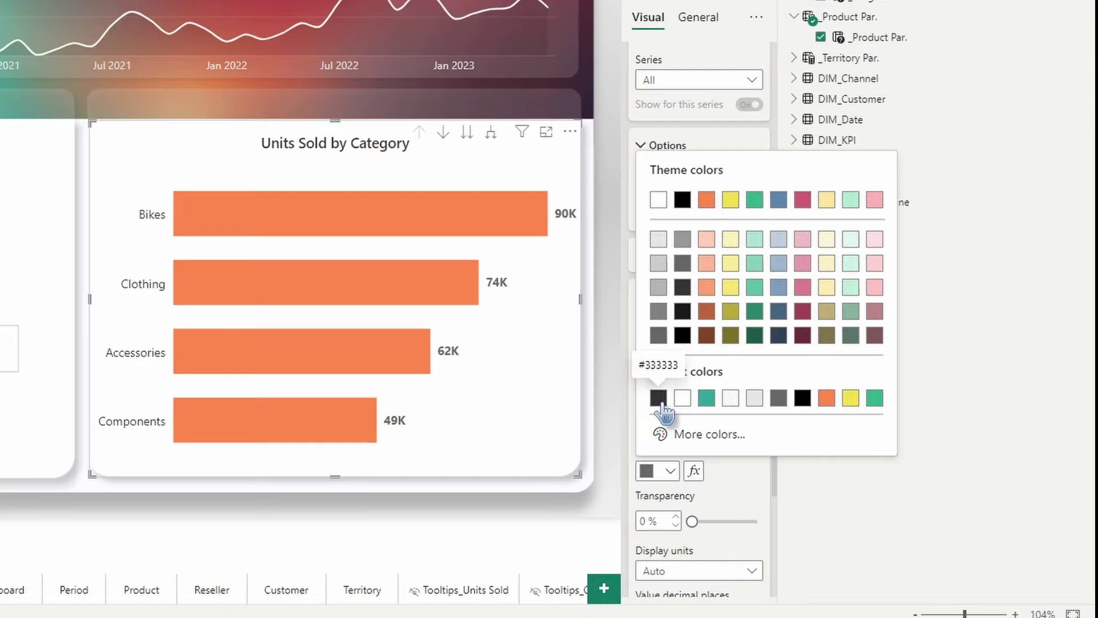
click(659, 399)
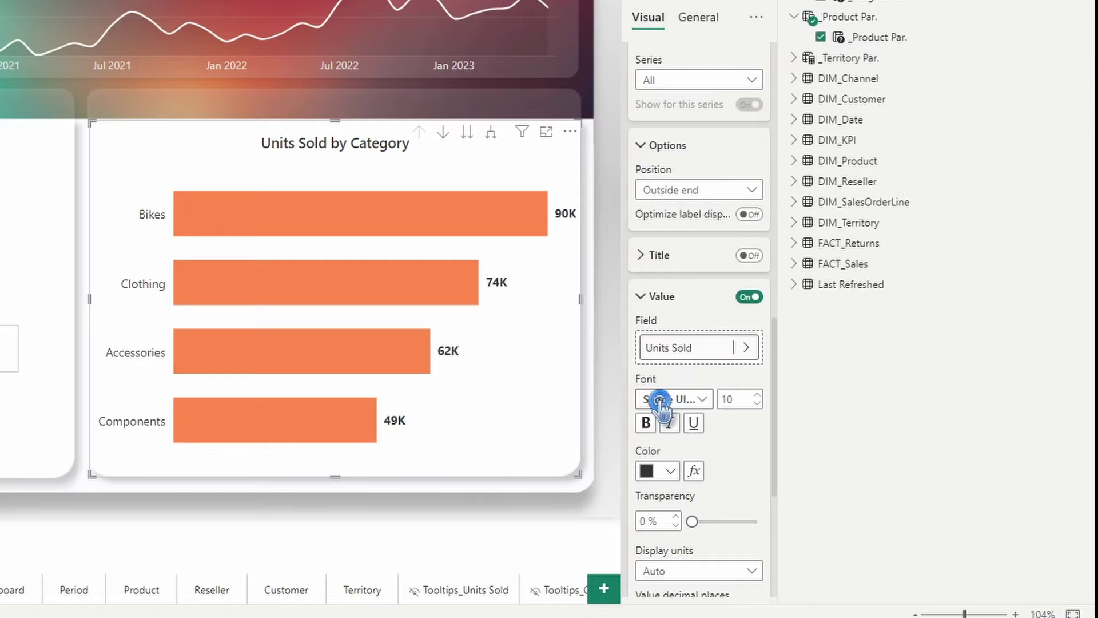
Set the display units of the data label values to None
scroll(712, 463, down, 3)
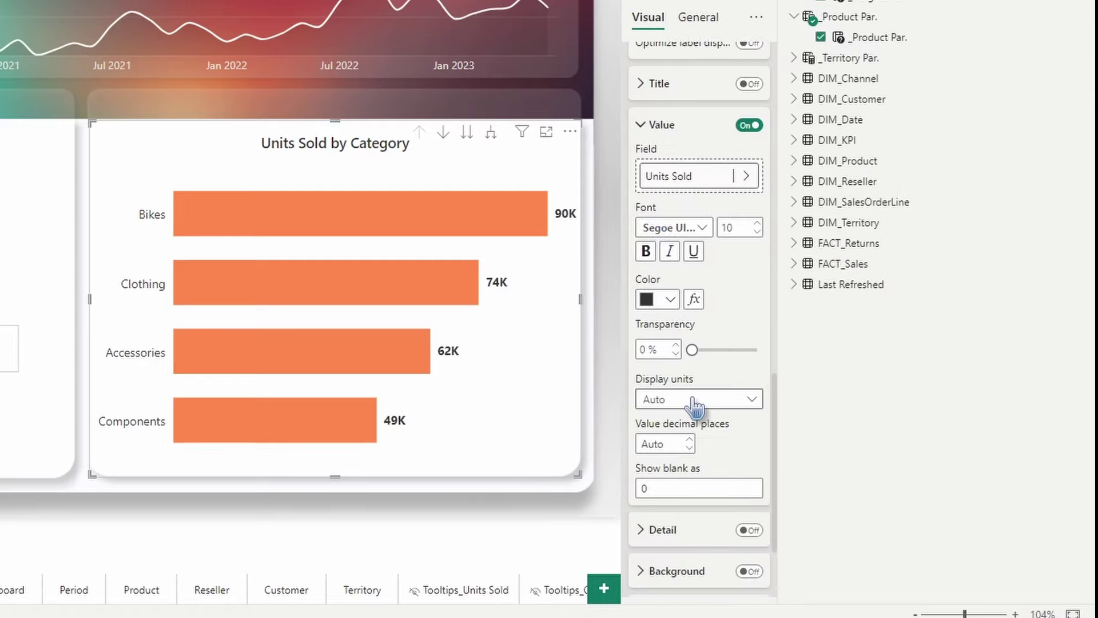
click(694, 402)
click(675, 439)
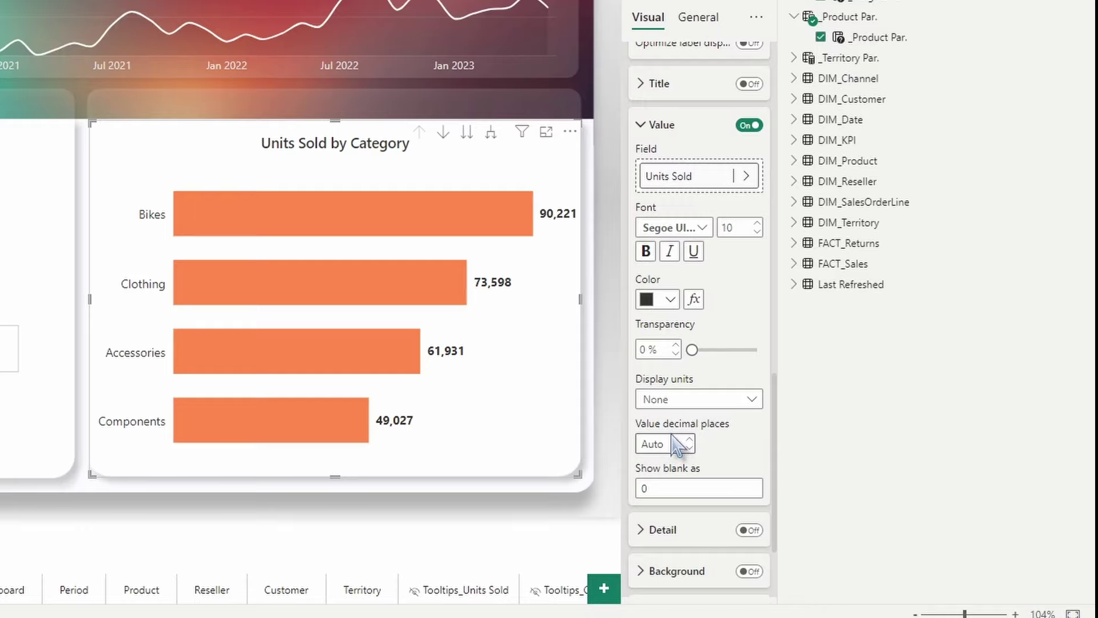
Turn on the data labels' background, color it white and set its transparency to 0%
scroll(678, 445, down, 2)
click(751, 434)
click(702, 437)
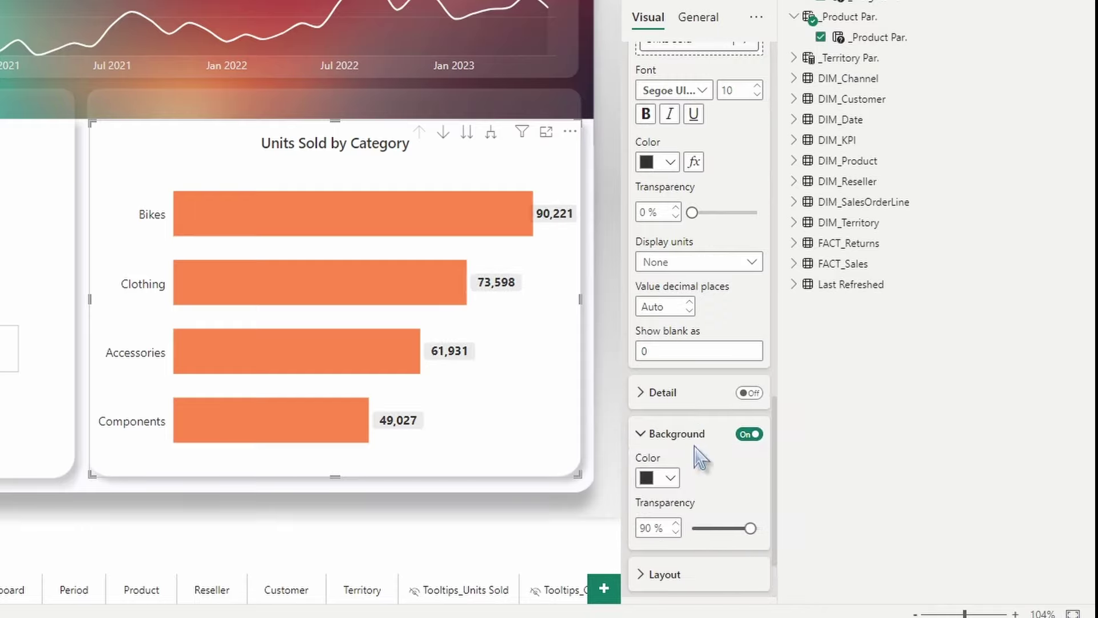
scroll(699, 457, down, 2)
click(670, 392)
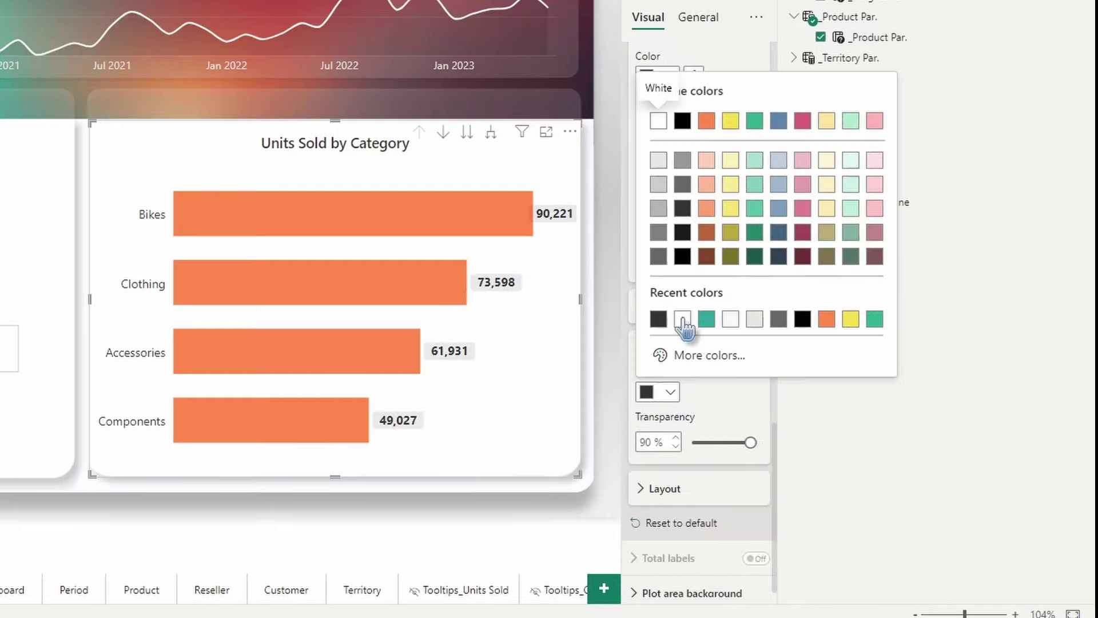
click(684, 320)
drag(750, 442, 691, 444)
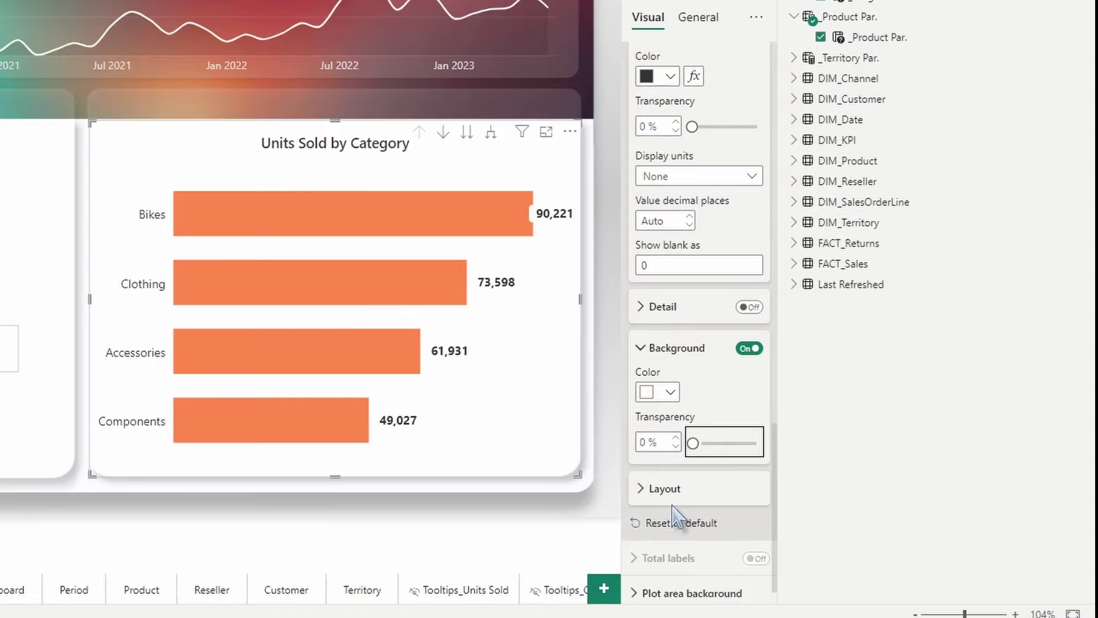
Check the formatted bar chart with the Gross Sales, Net Profit and COGs choices of the insights slicer
click(269, 406)
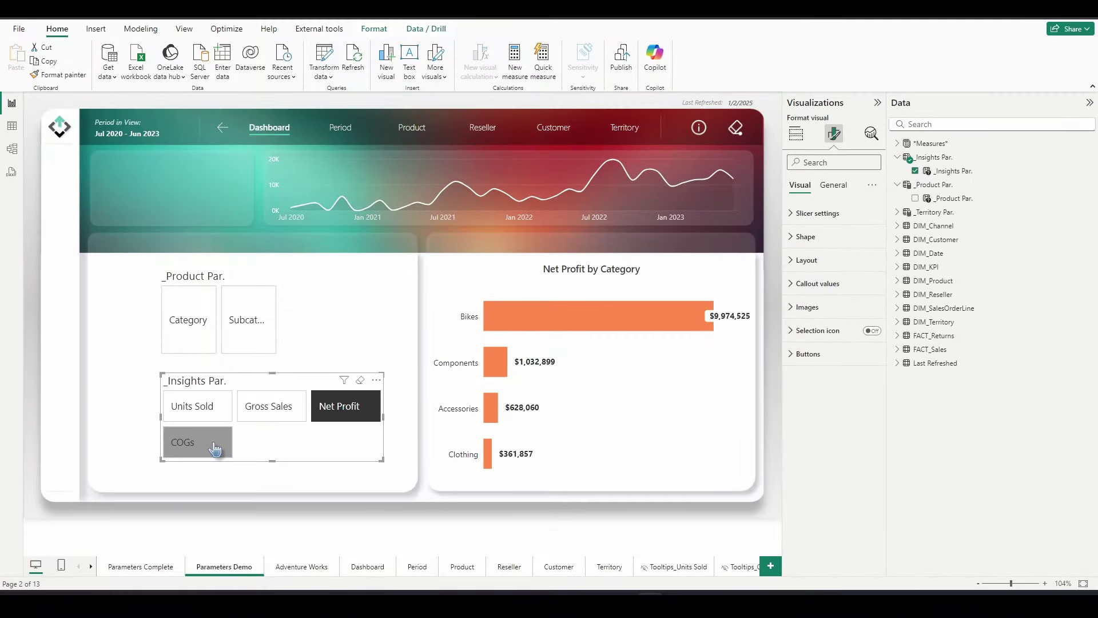
click(214, 447)
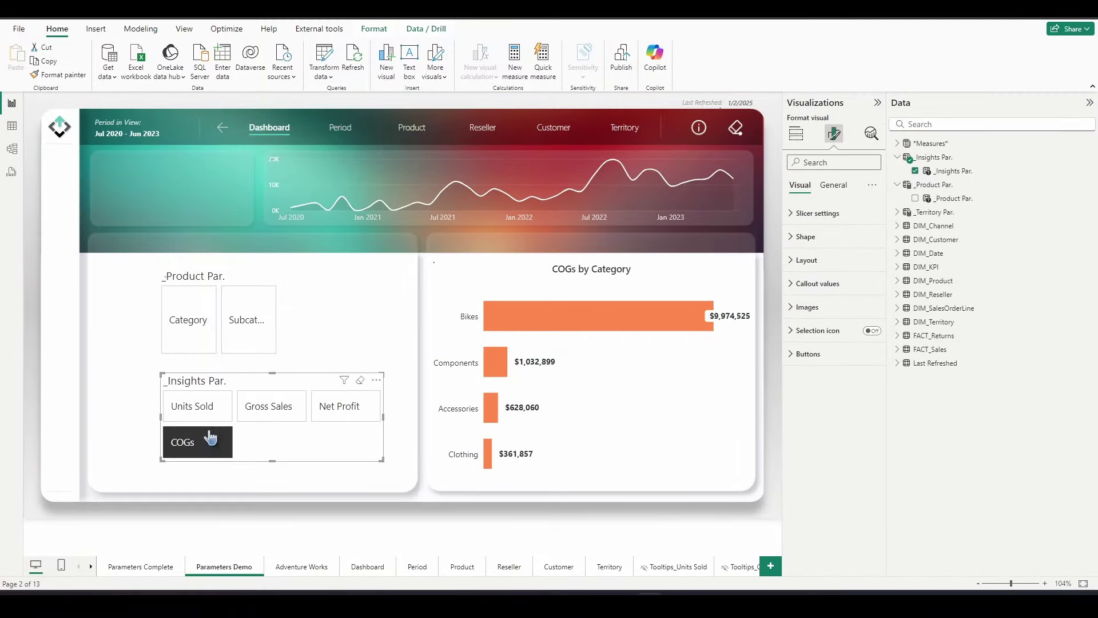
Check the bar chart with the Net Profit and Gross Sales choices of the insights slicer, finishing on Units Sold
click(343, 407)
click(260, 411)
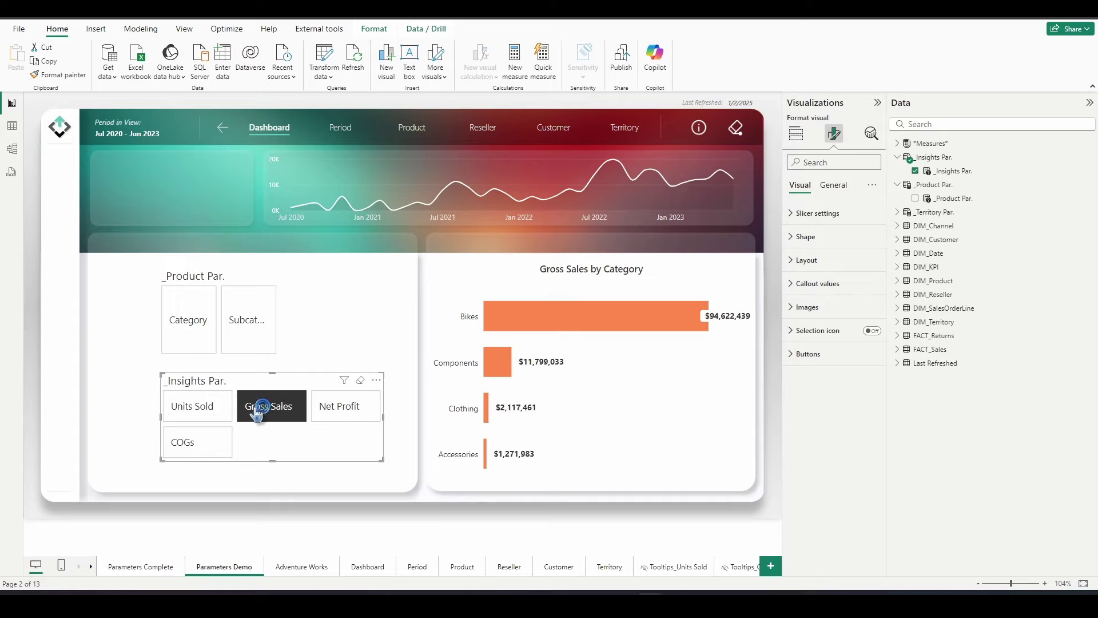
click(342, 407)
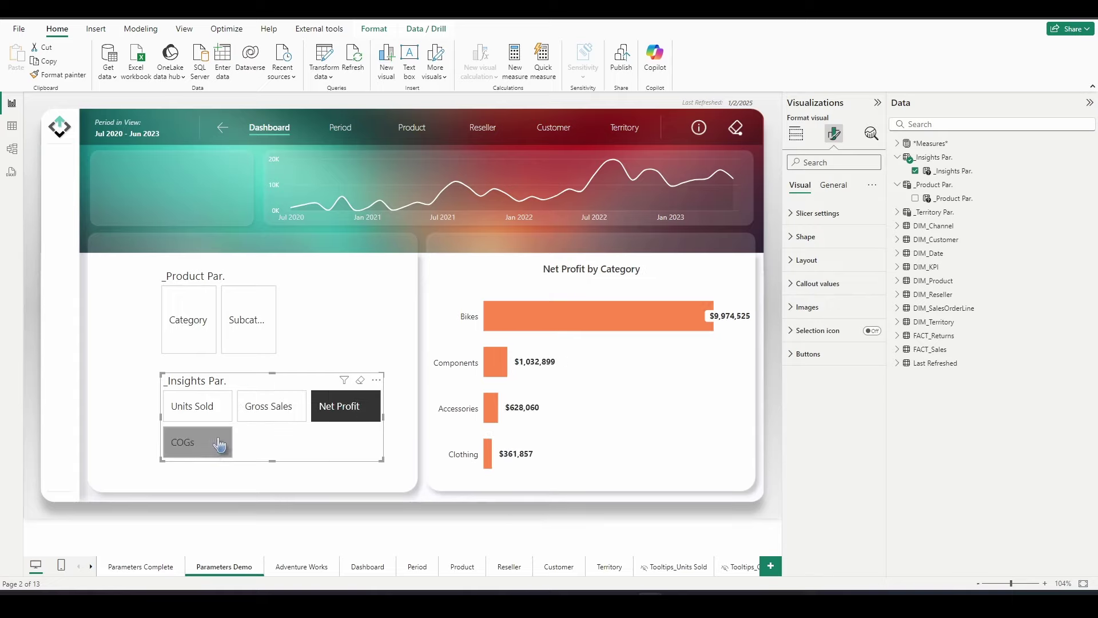
click(197, 407)
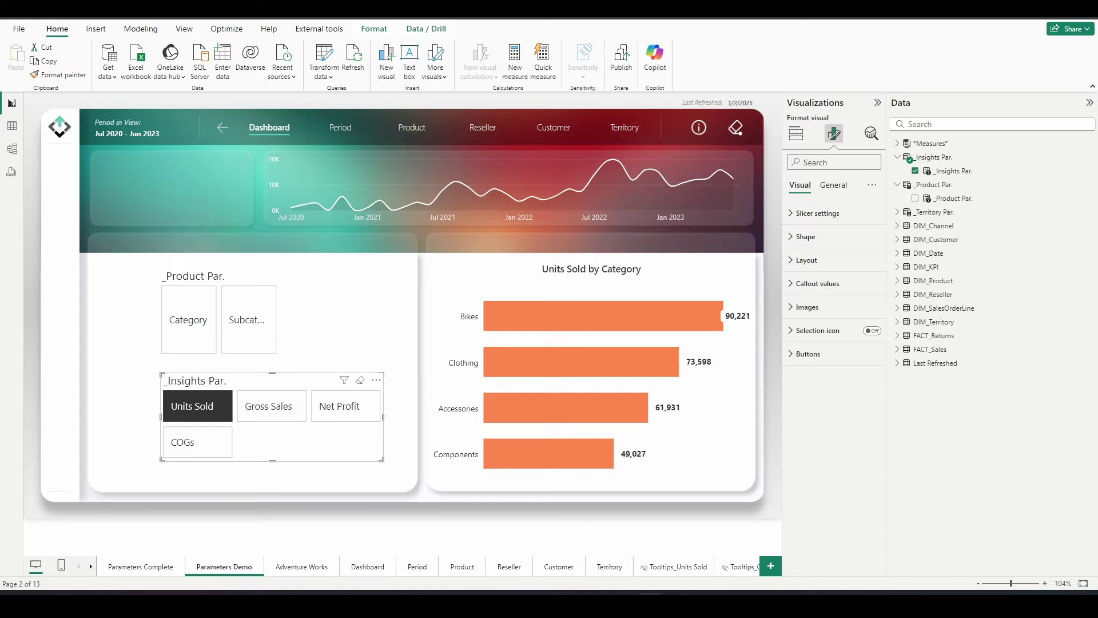
Move the product slicer slightly up and to the right, and set its padding to 0 px bottom and 10 px left and right
click(305, 316)
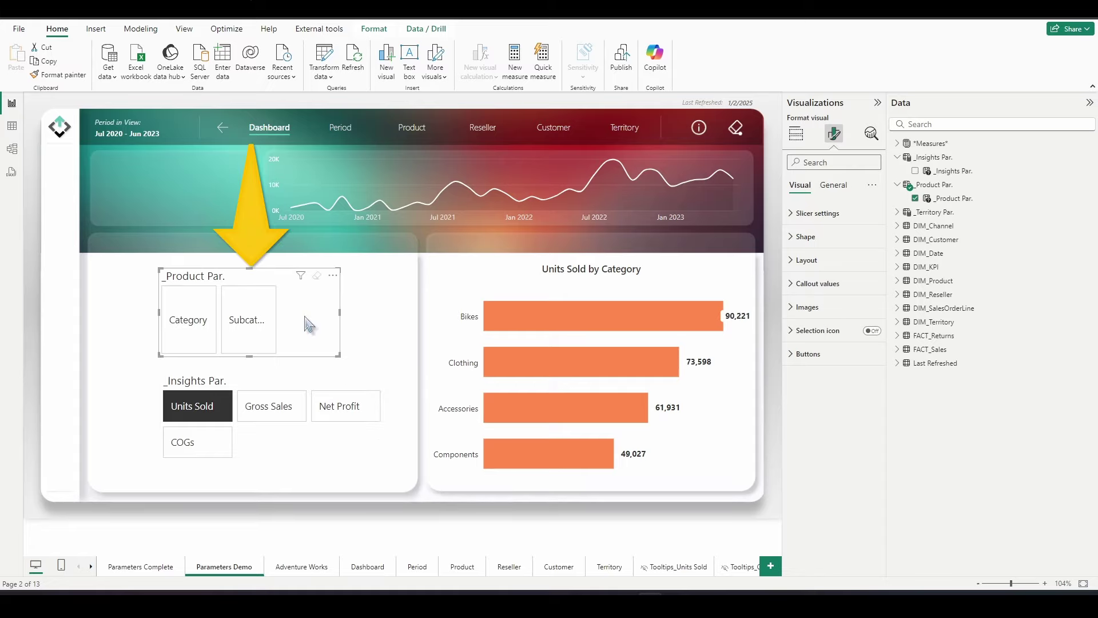
drag(304, 315, 332, 309)
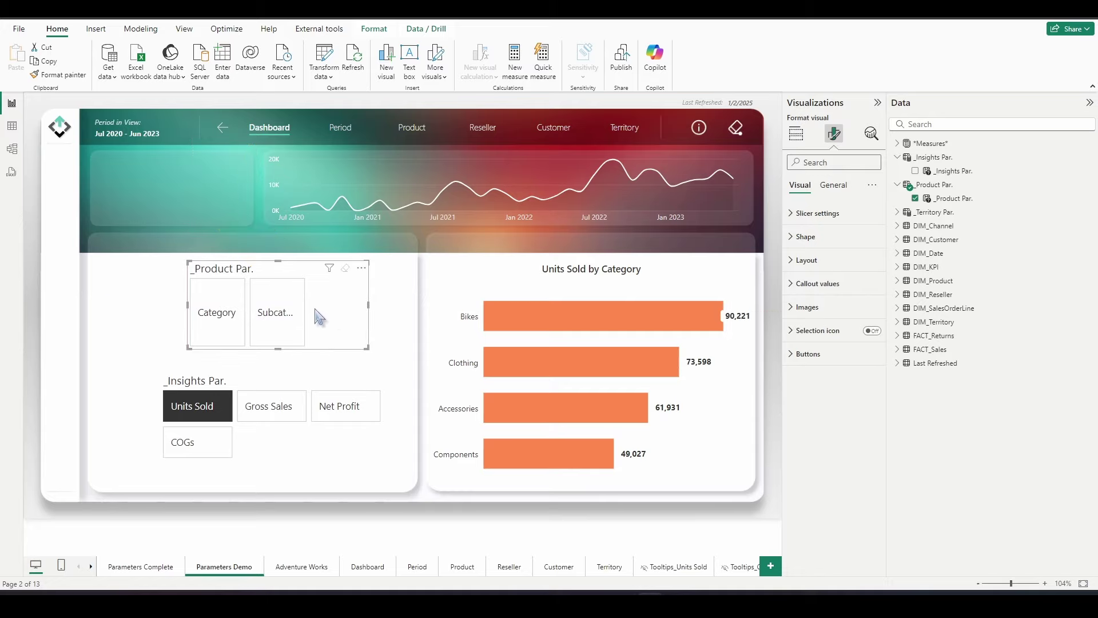
click(840, 189)
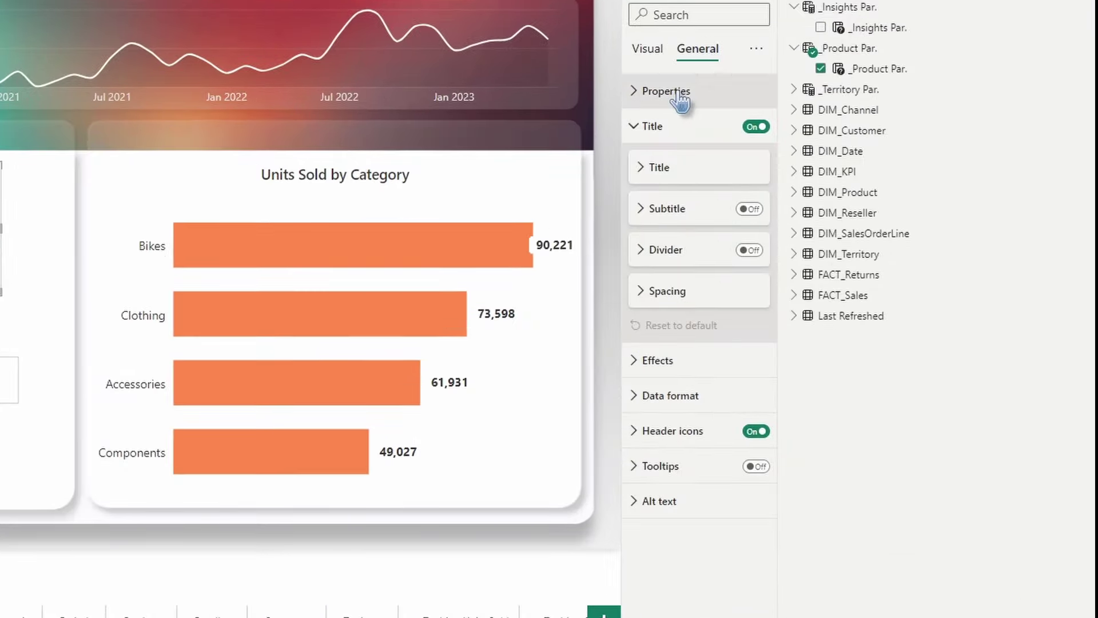
click(818, 216)
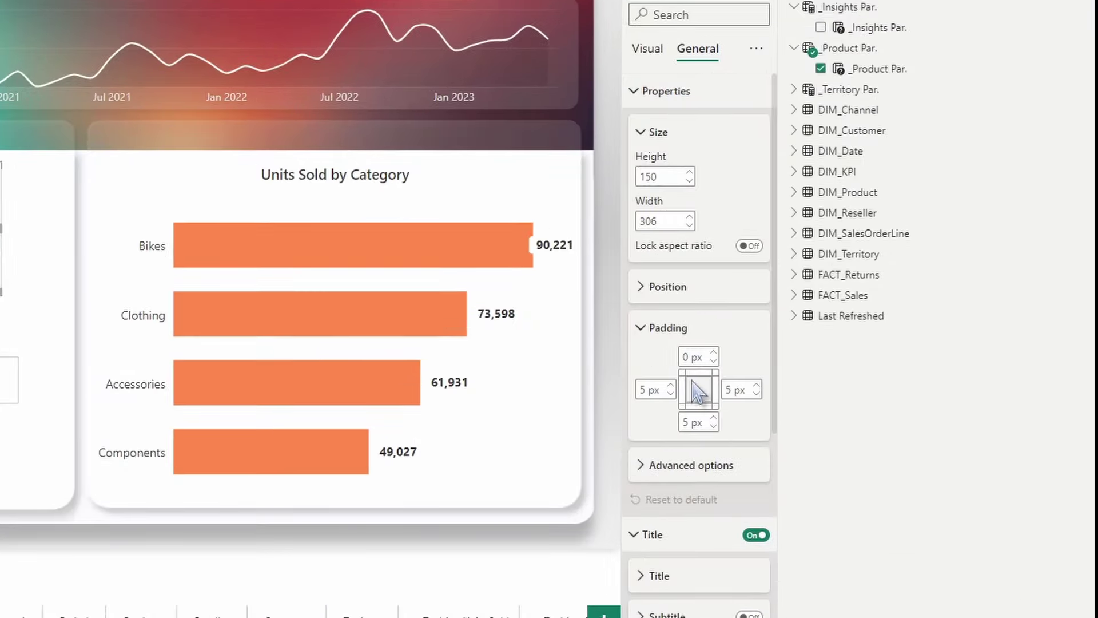
click(691, 421)
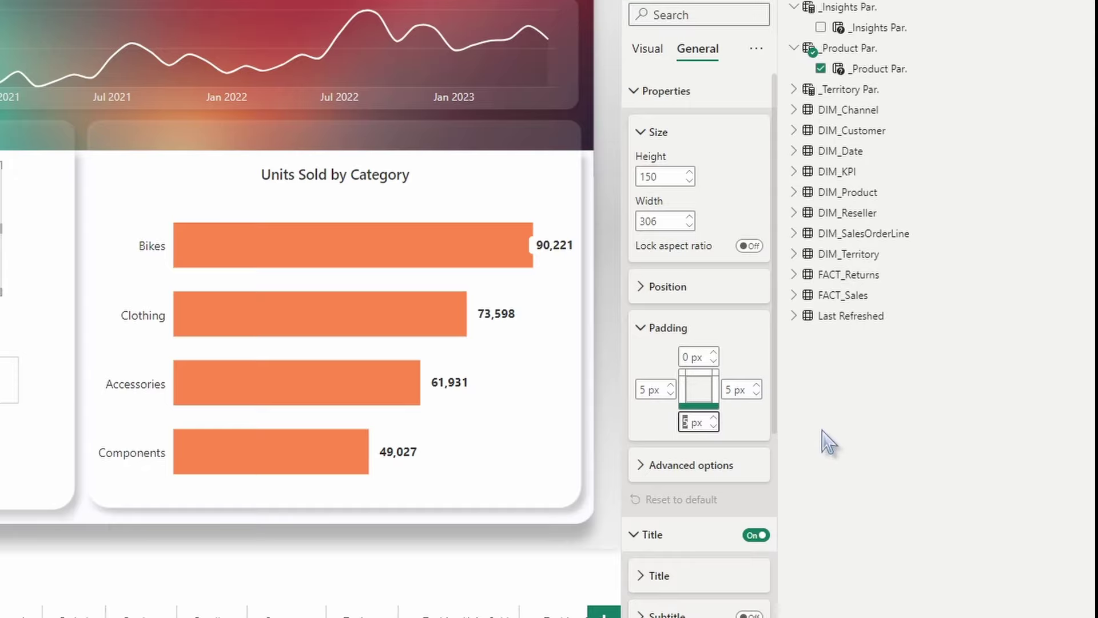
click(648, 387)
text(10)
click(729, 390)
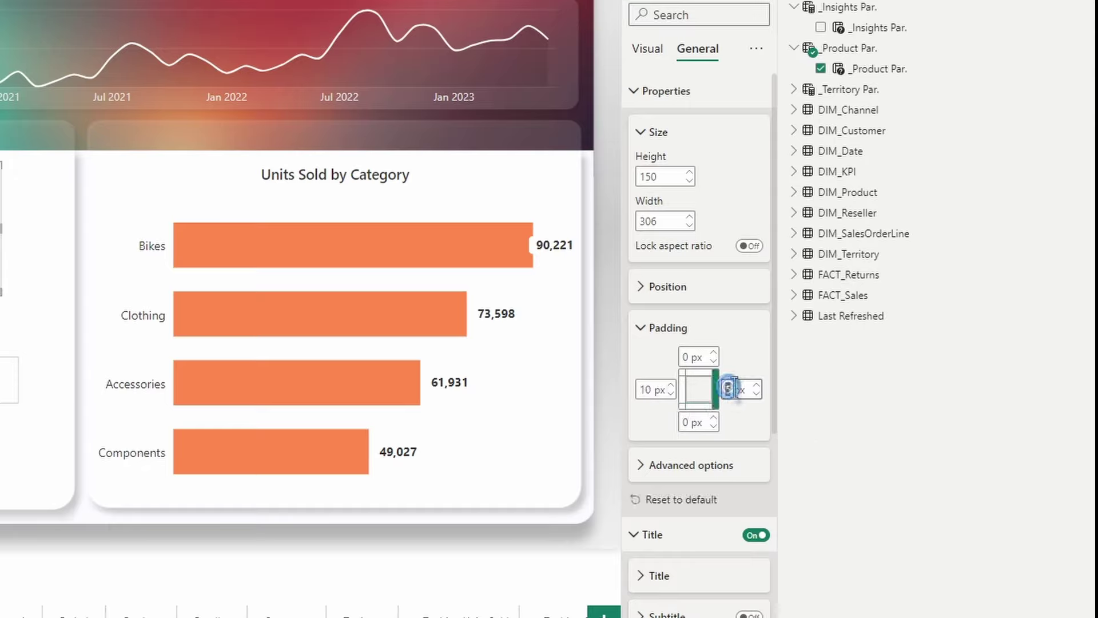
text(10)
click(668, 327)
Turn off the product slicer's title, background and header icons
click(755, 439)
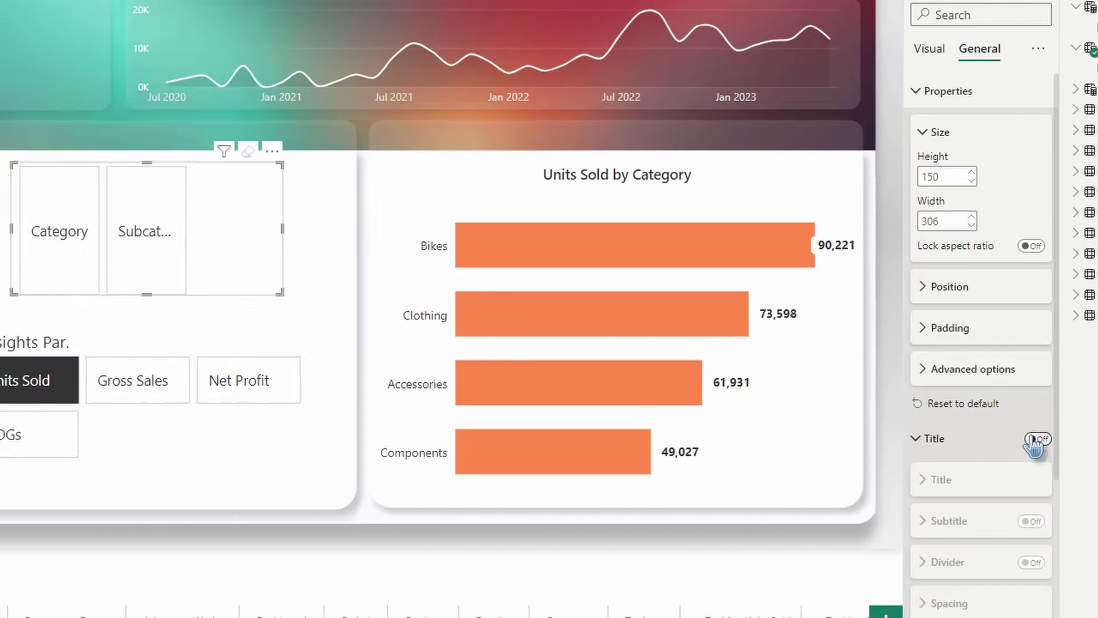
scroll(747, 455, down, 4)
click(980, 482)
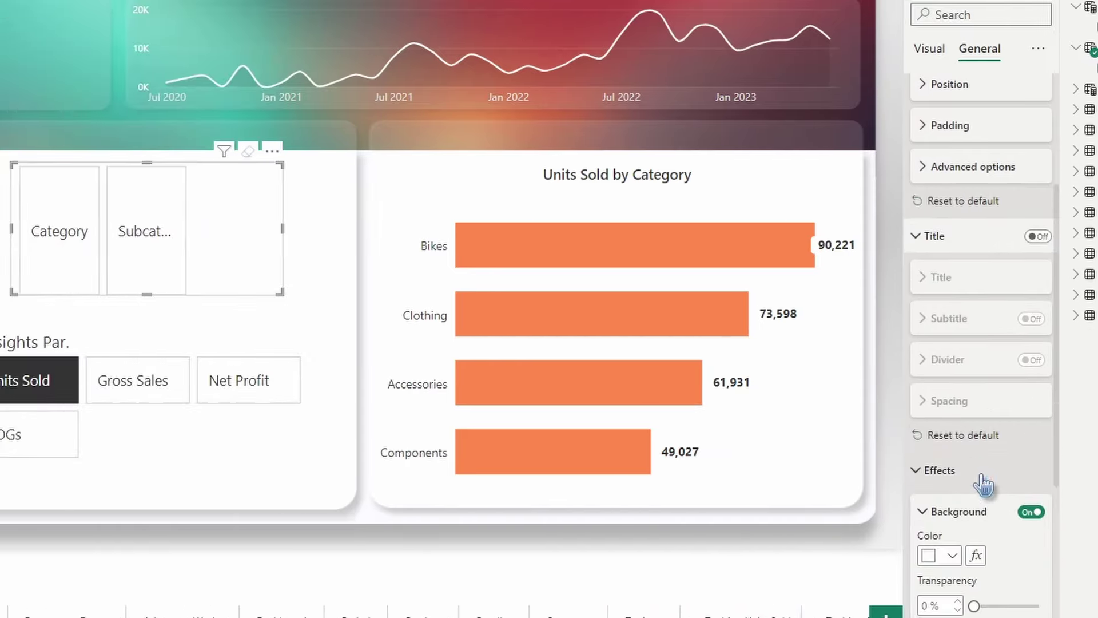
scroll(978, 481, down, 3)
click(1030, 426)
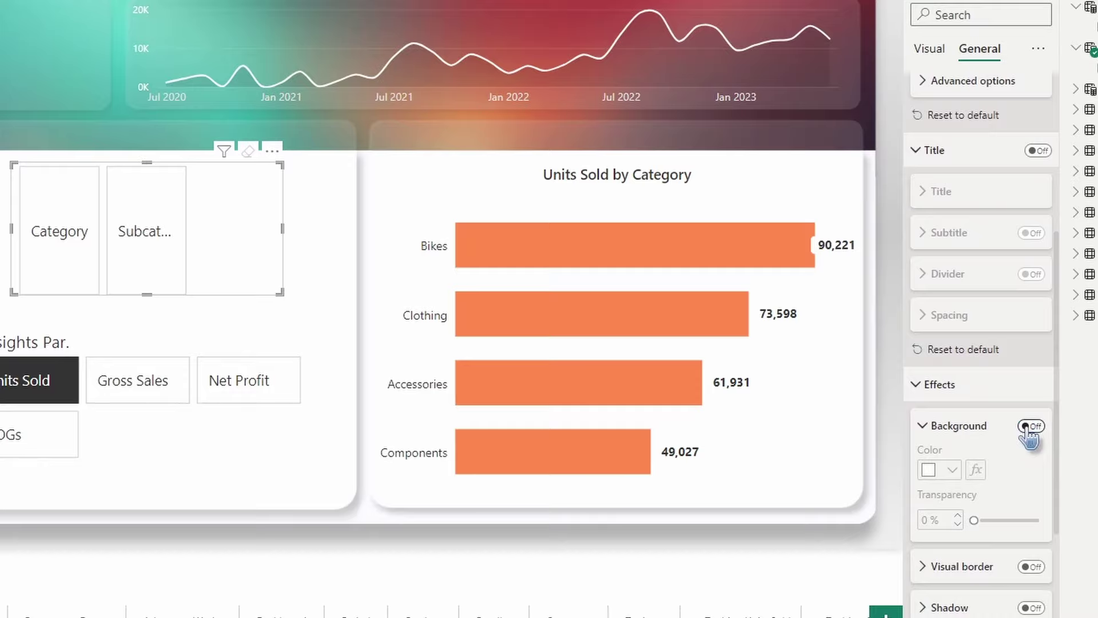
scroll(1029, 436, down, 5)
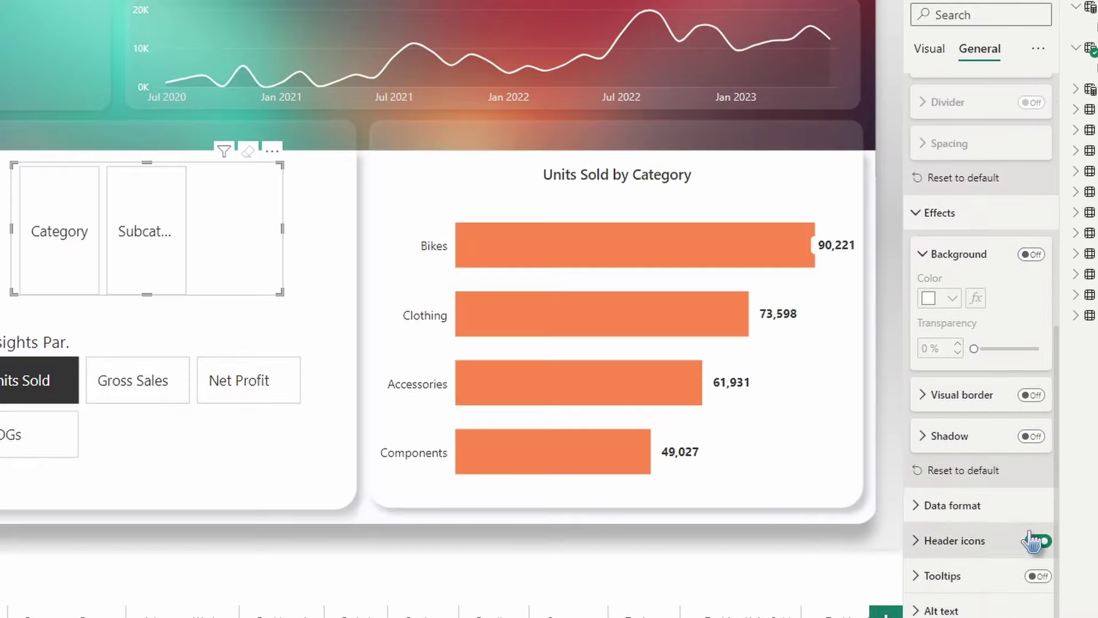
click(1033, 541)
scroll(1015, 485, up, 10)
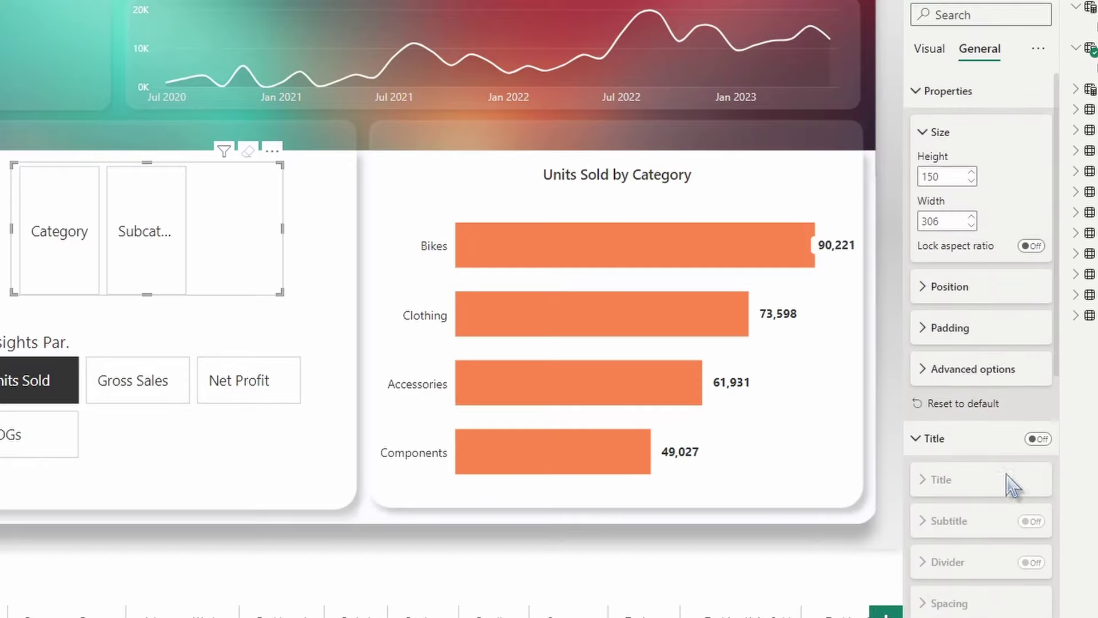
Test clearing and reselecting Units Sold in the insights slicer, and turn on Force selection for the product slicer
click(929, 51)
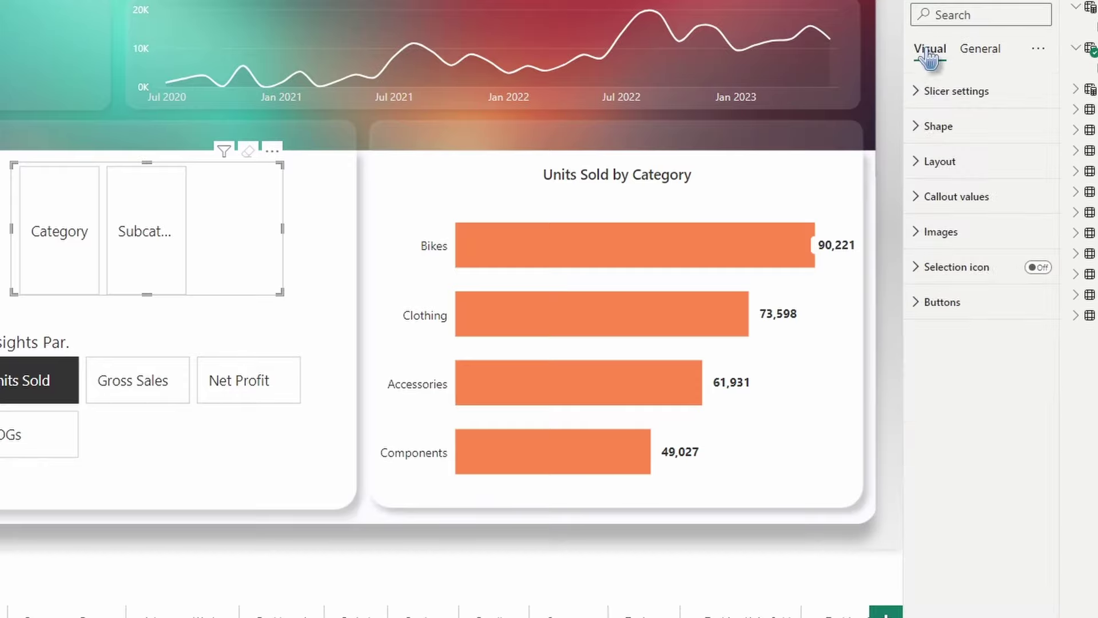
click(970, 102)
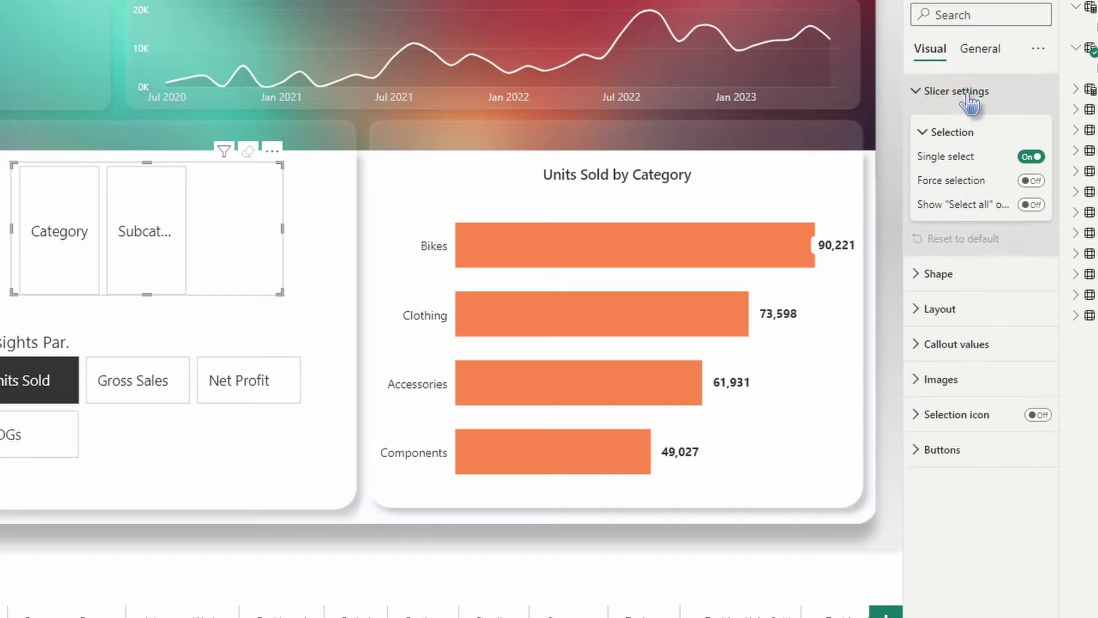
click(28, 391)
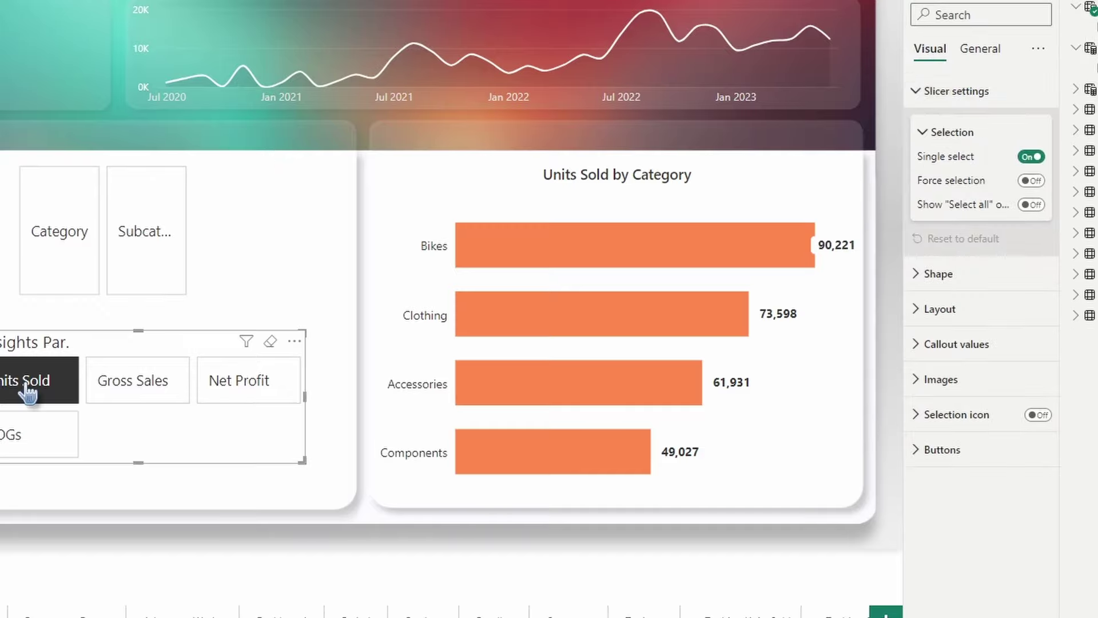
click(28, 392)
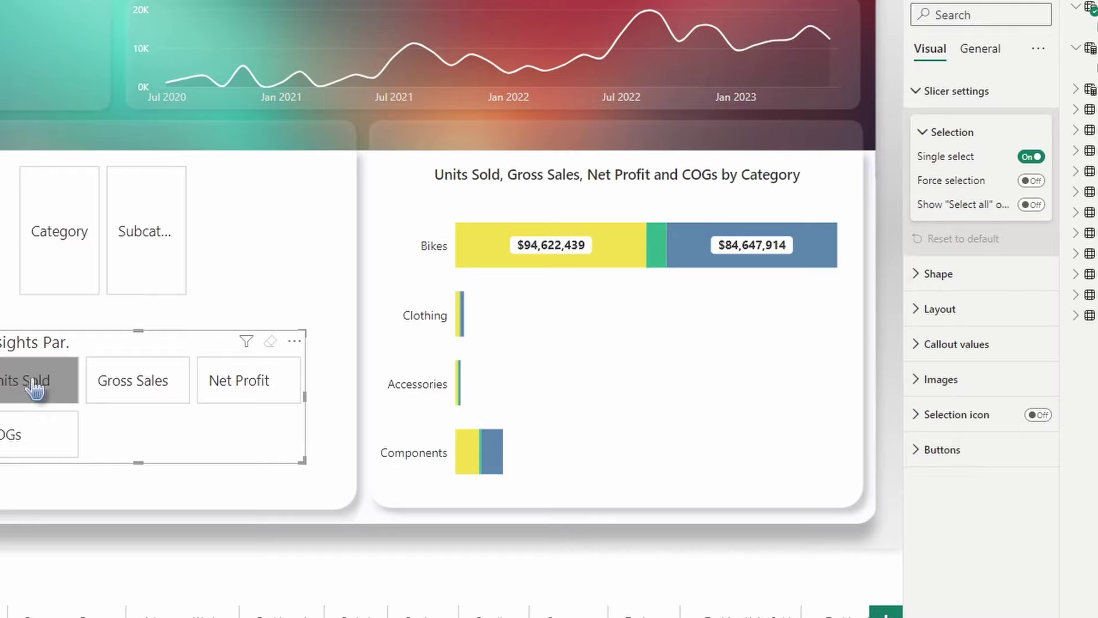
click(36, 389)
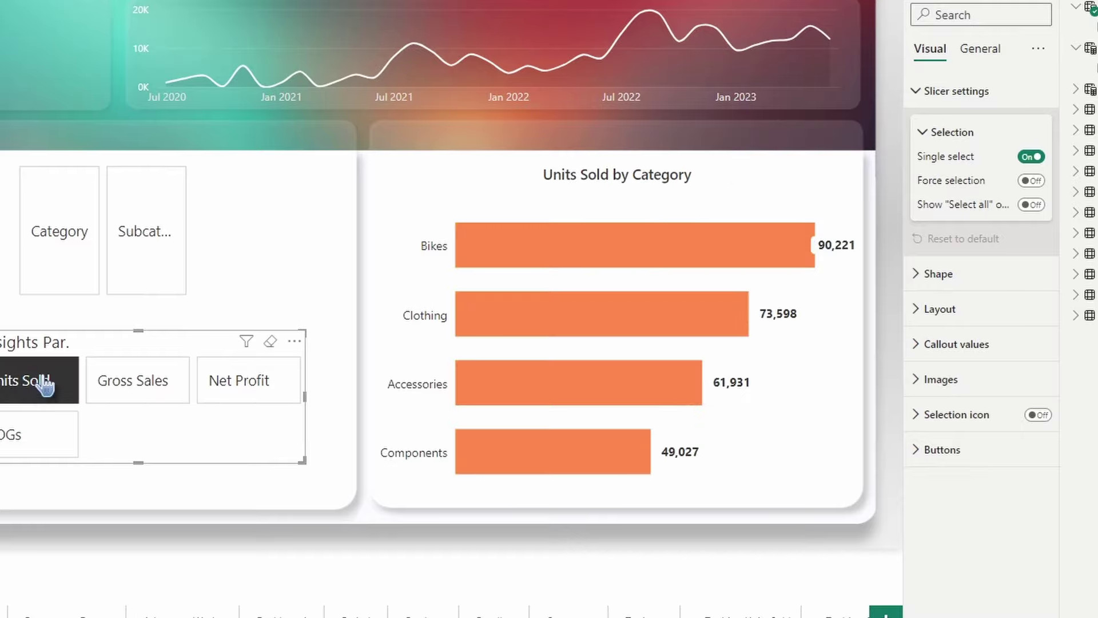
click(49, 391)
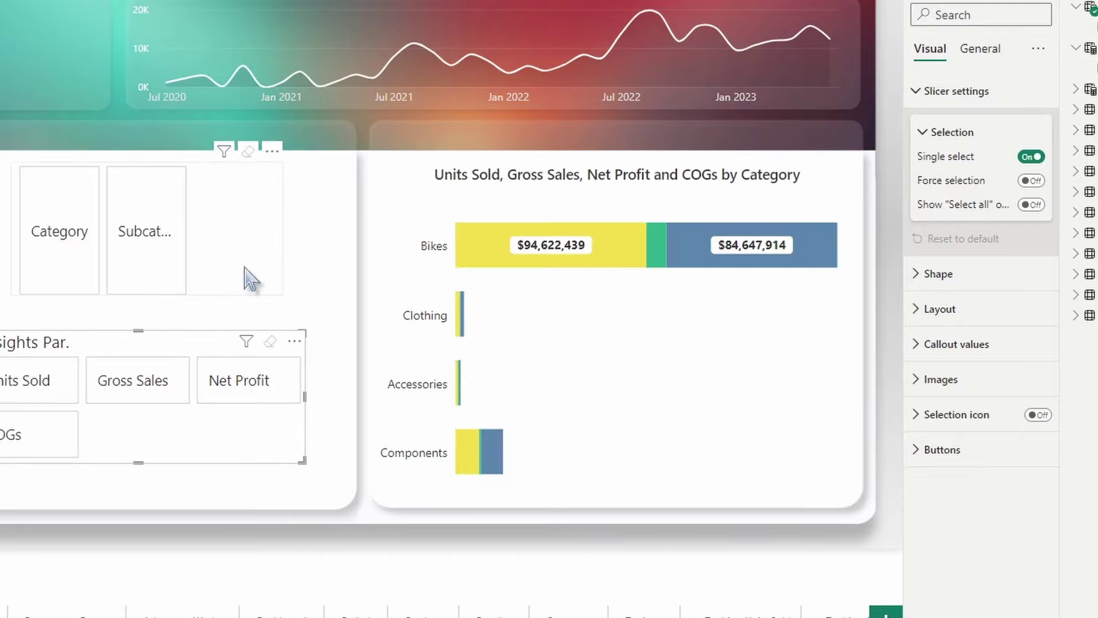
click(247, 277)
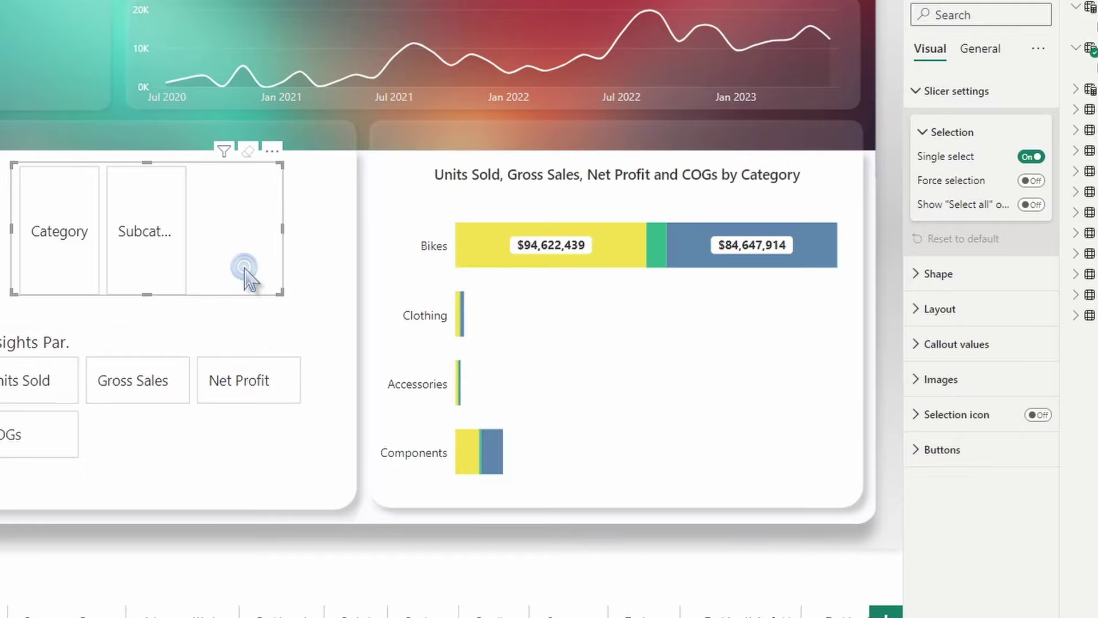
click(1032, 182)
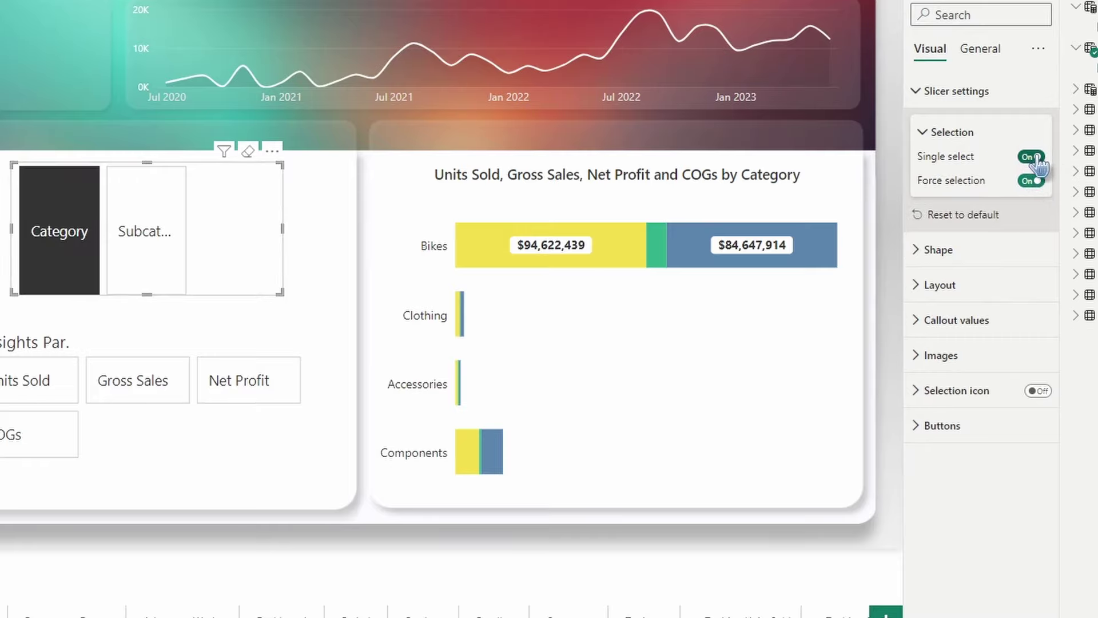
Arrange the product slicer's tiles in a single row with 5 px of space between buttons
click(961, 284)
scroll(961, 284, down, 3)
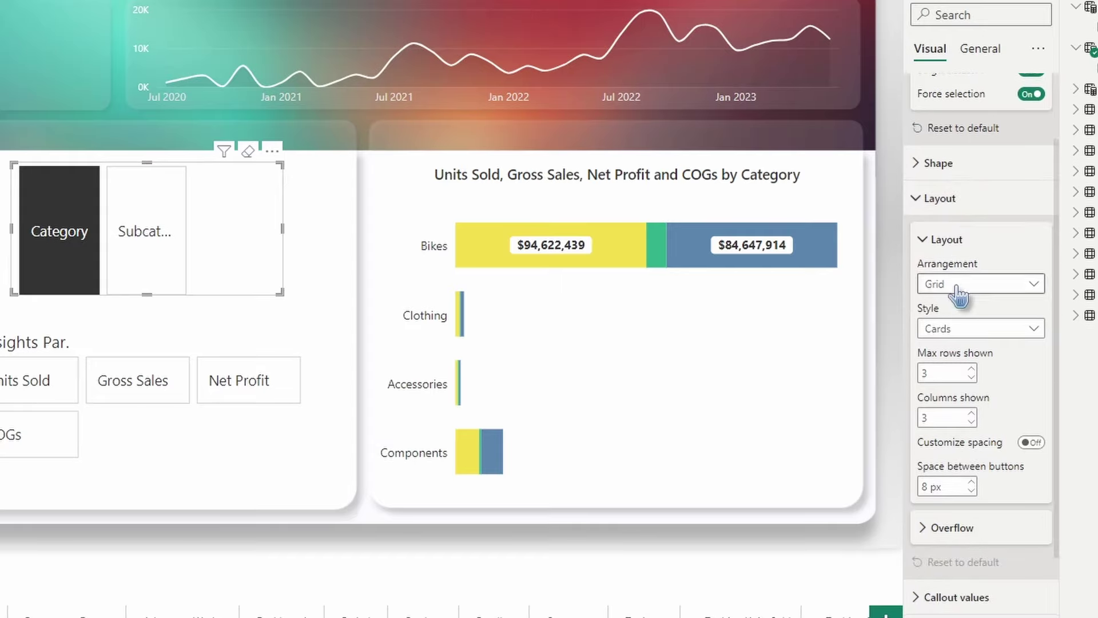
click(967, 200)
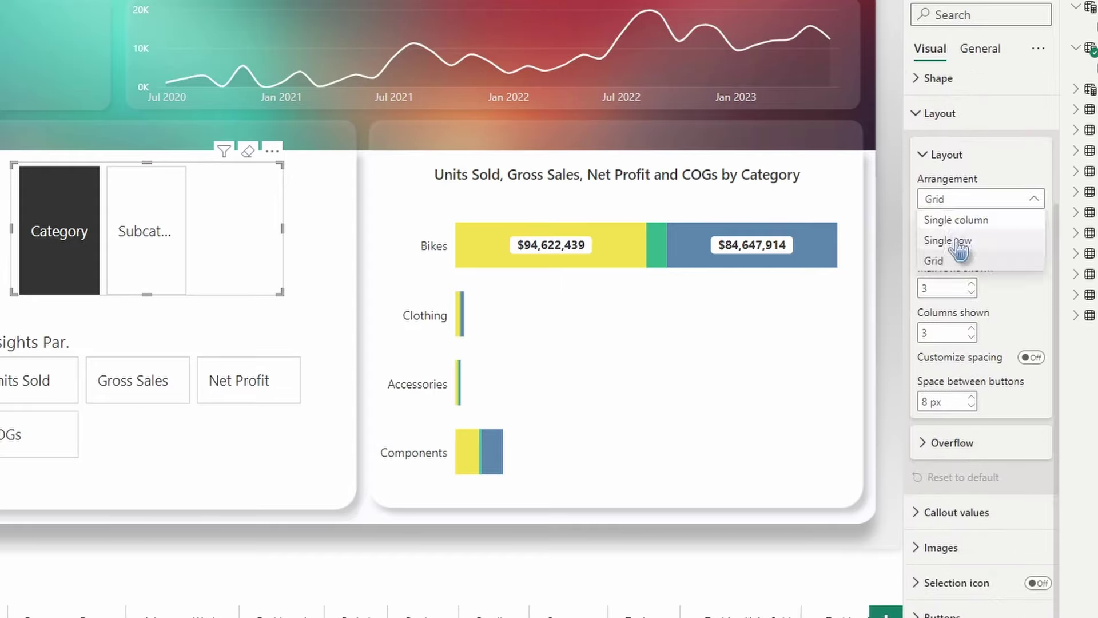
click(957, 238)
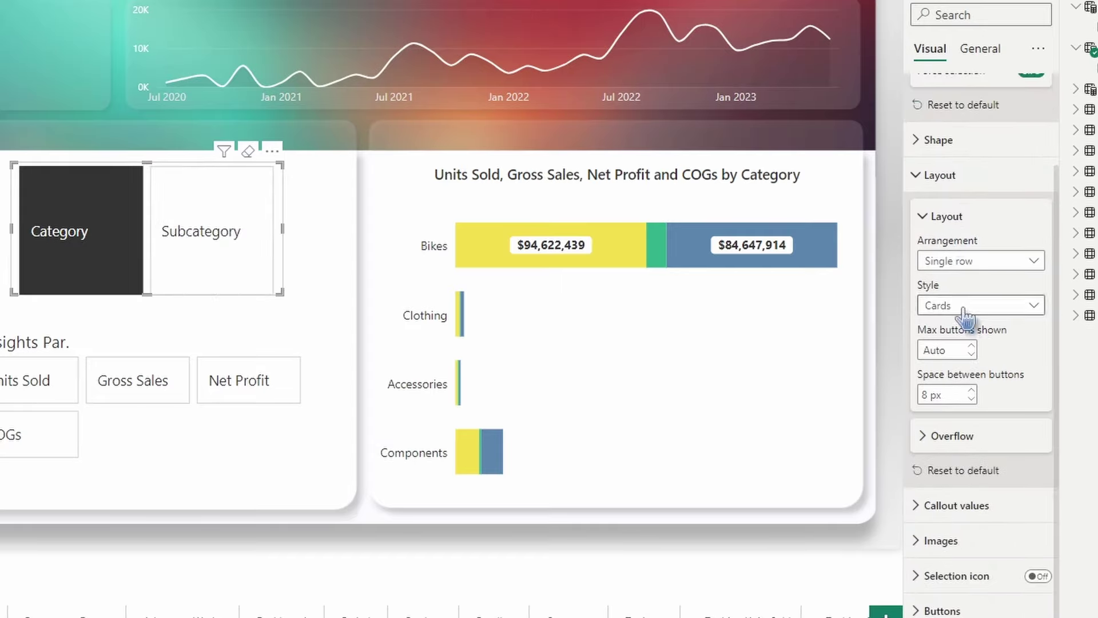
click(925, 395)
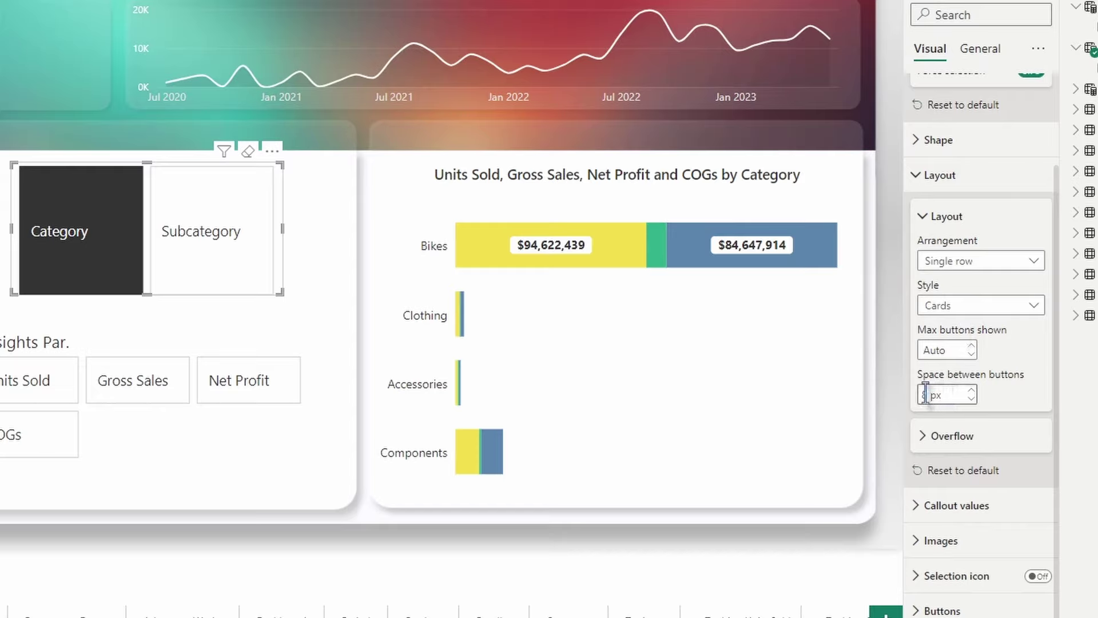
double_click(925, 394)
Format the product slicer's default-state callout values at font size 9 in white with centered horizontal alignment
click(955, 505)
scroll(967, 486, down, 3)
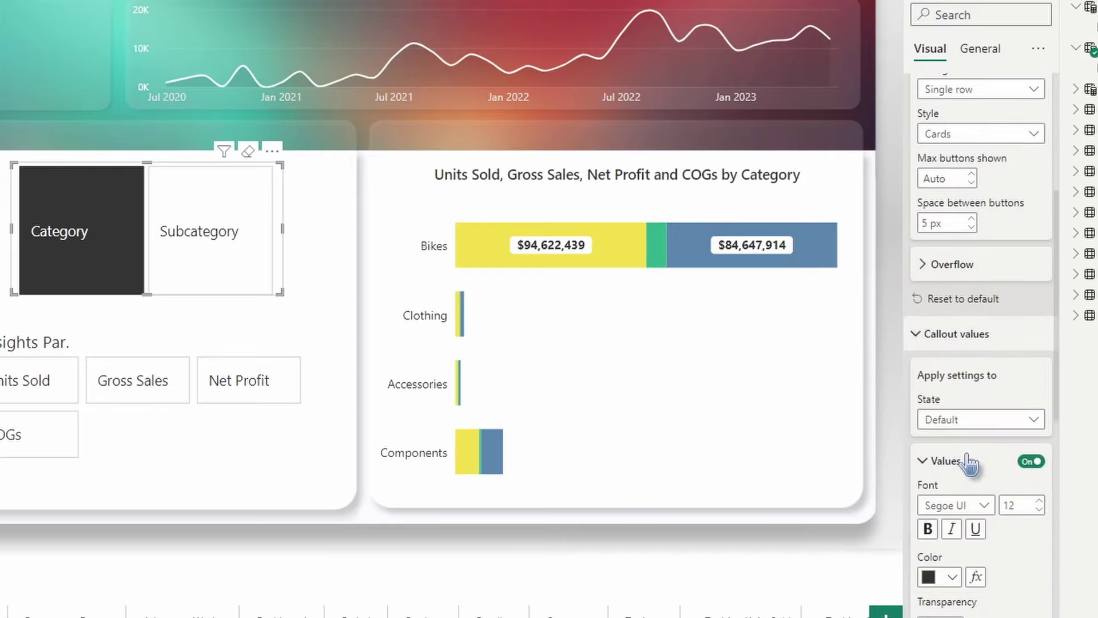
scroll(970, 463, down, 2)
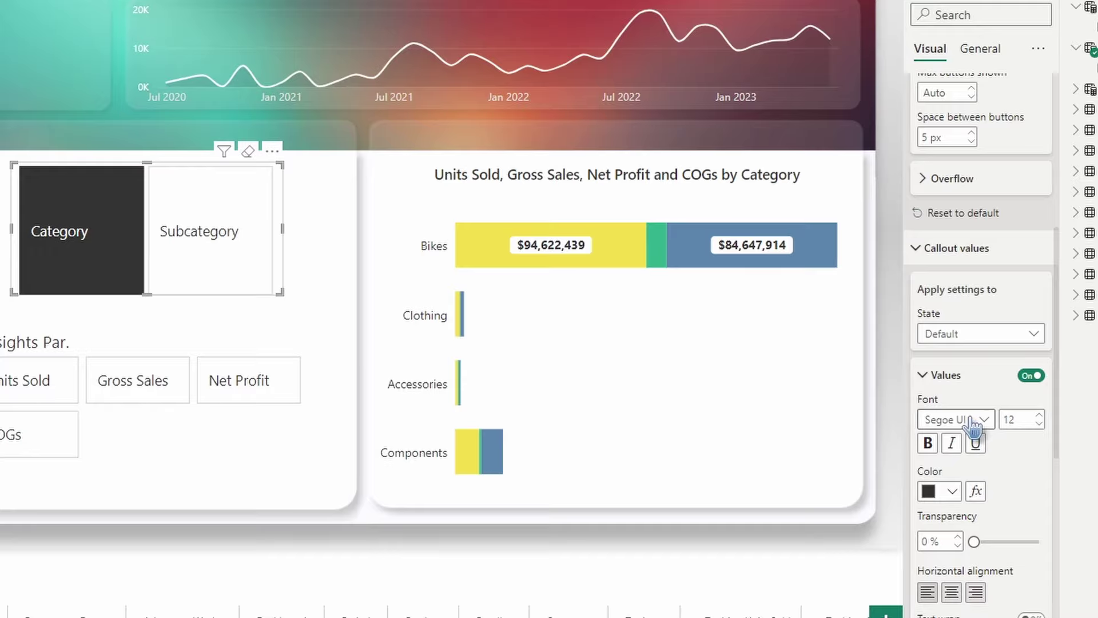
click(1038, 423)
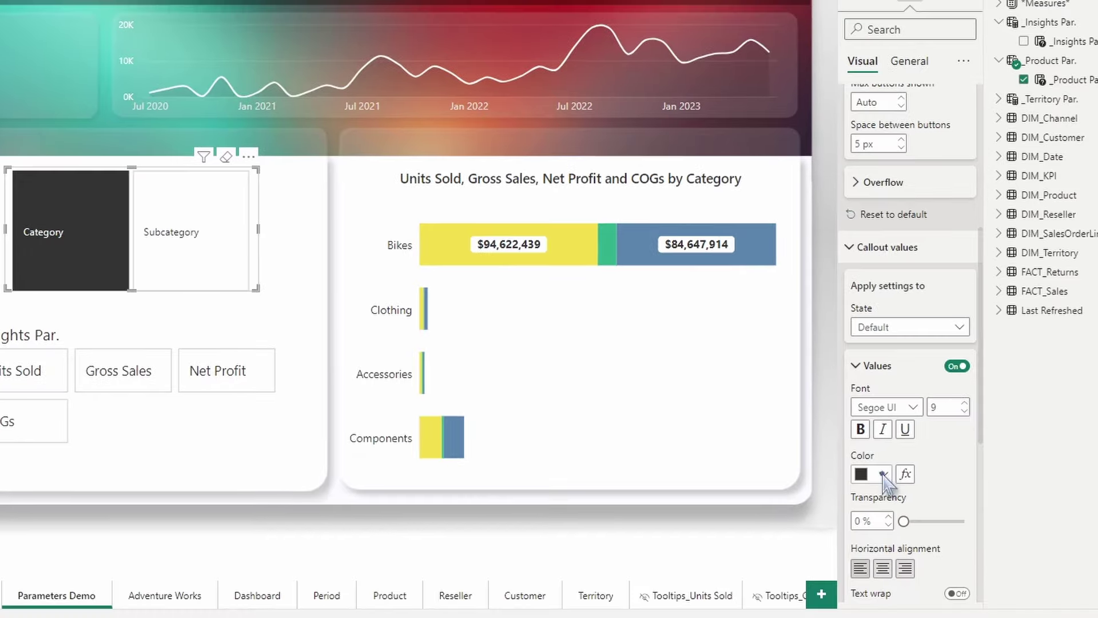
click(952, 491)
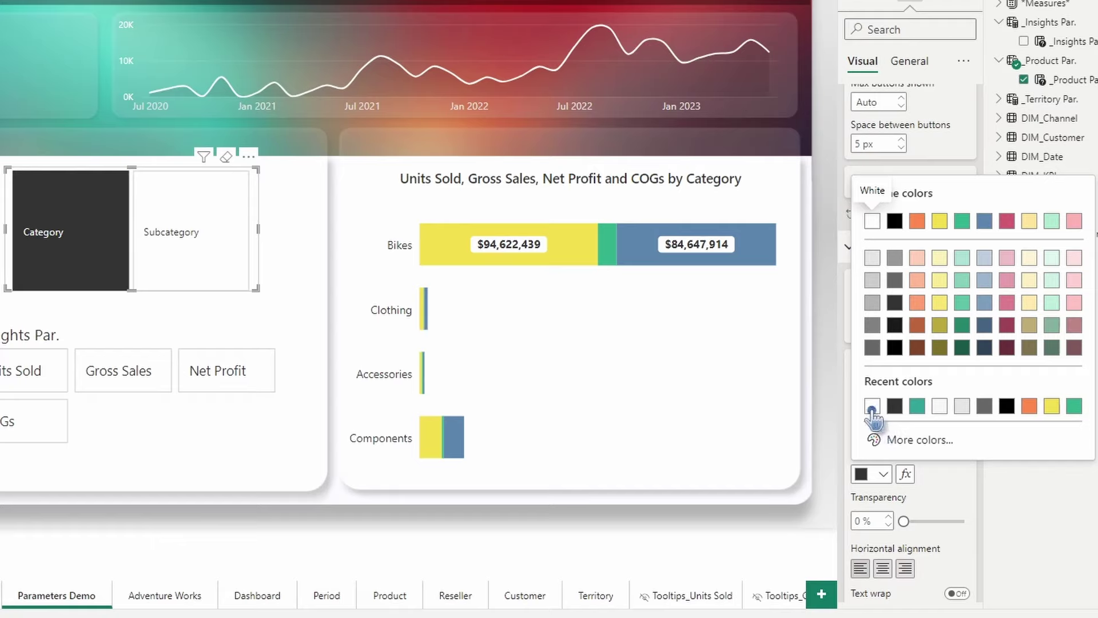
click(872, 406)
click(883, 568)
Turn off the fill and border of the product slicer's buttons in the default state
scroll(914, 521, down, 2)
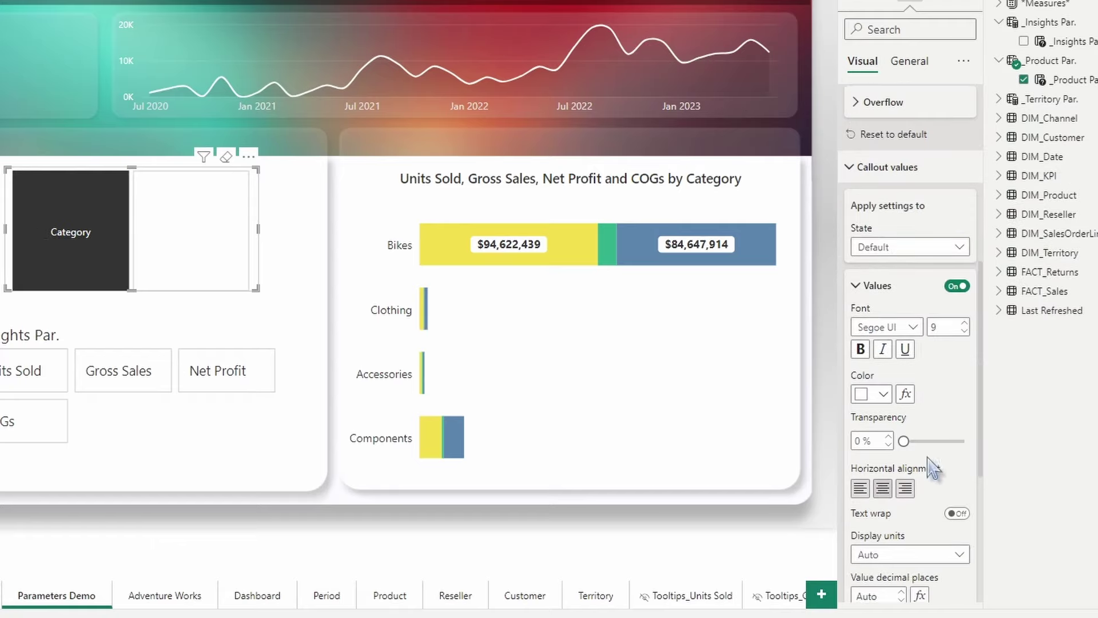
scroll(915, 463, down, 5)
scroll(906, 515, down, 1)
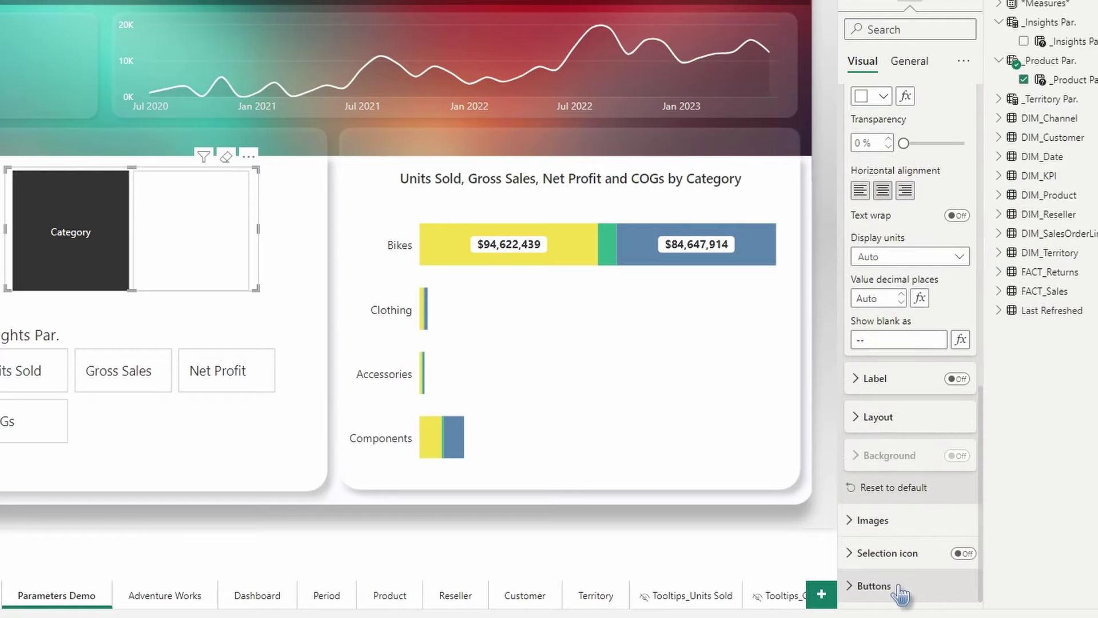
click(900, 589)
scroll(907, 482, down, 5)
scroll(901, 487, down, 1)
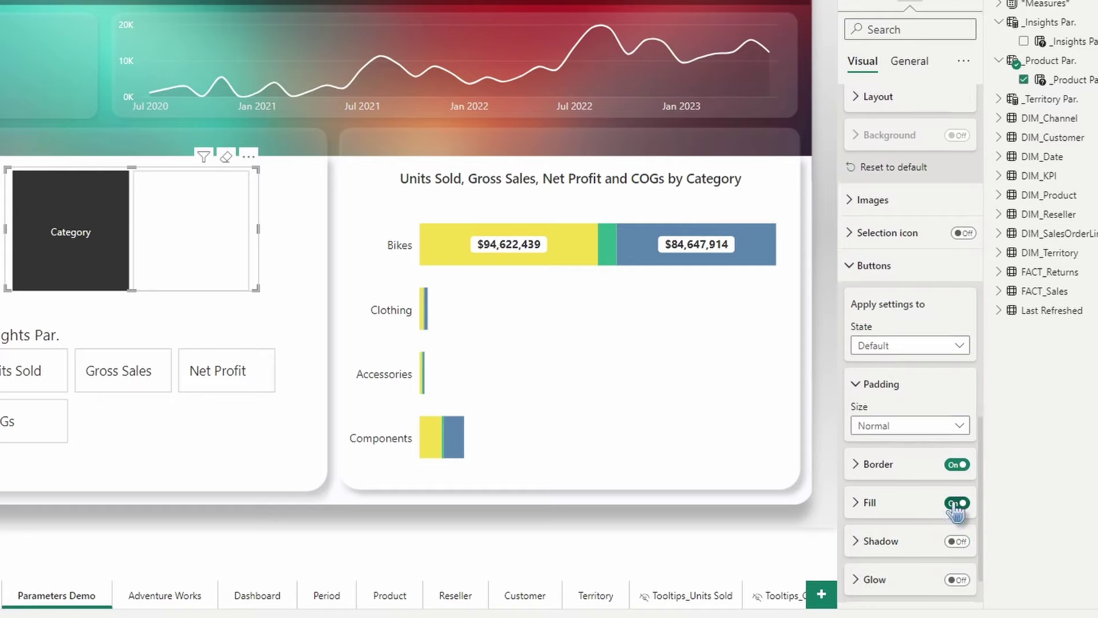
click(956, 504)
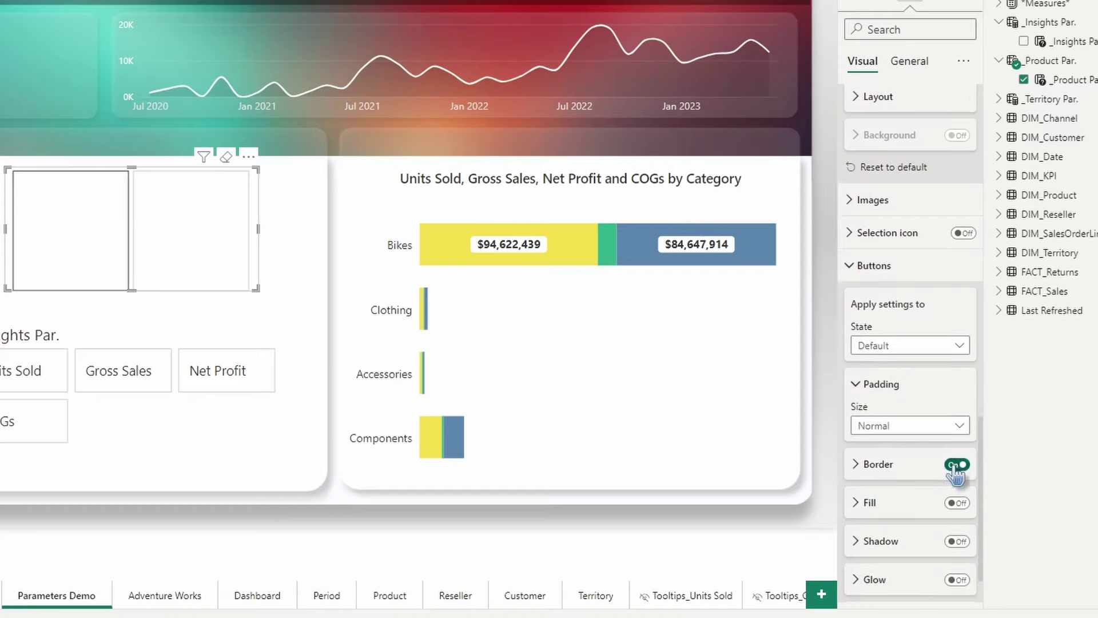
click(956, 465)
Apply custom padding of 0 px on all four sides to the product slicer's buttons in the default state
scroll(938, 467, up, 1)
click(895, 443)
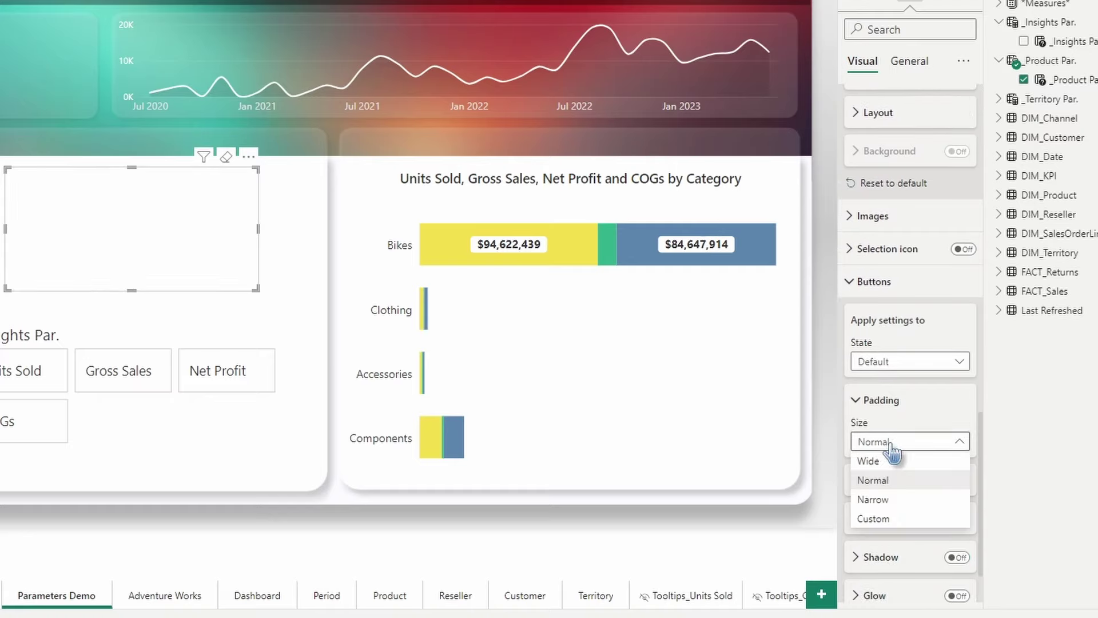
click(874, 519)
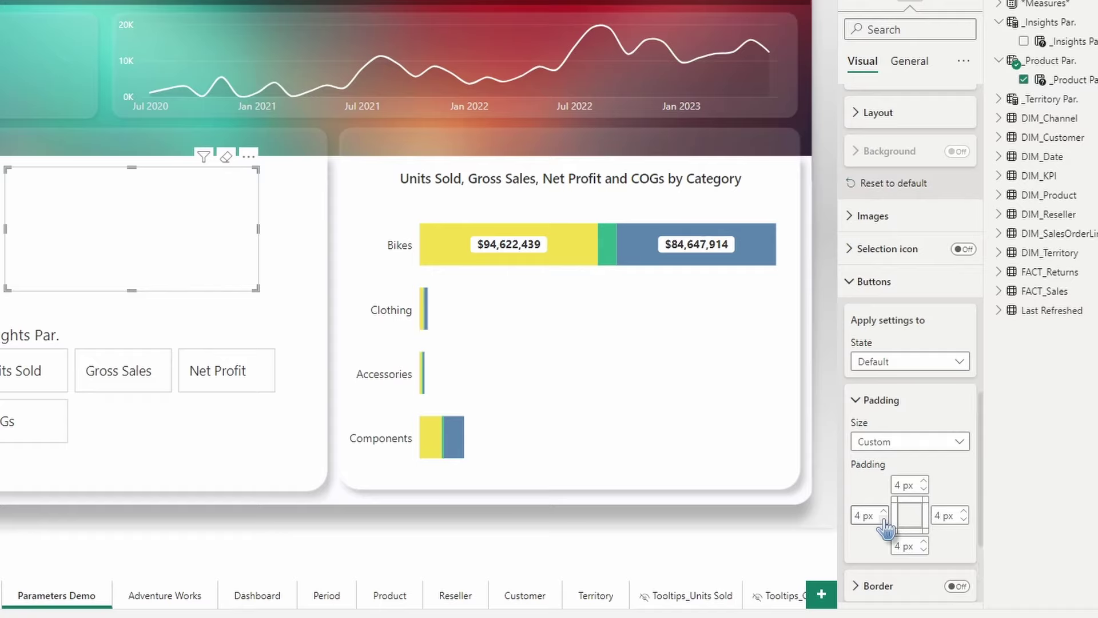
click(906, 485)
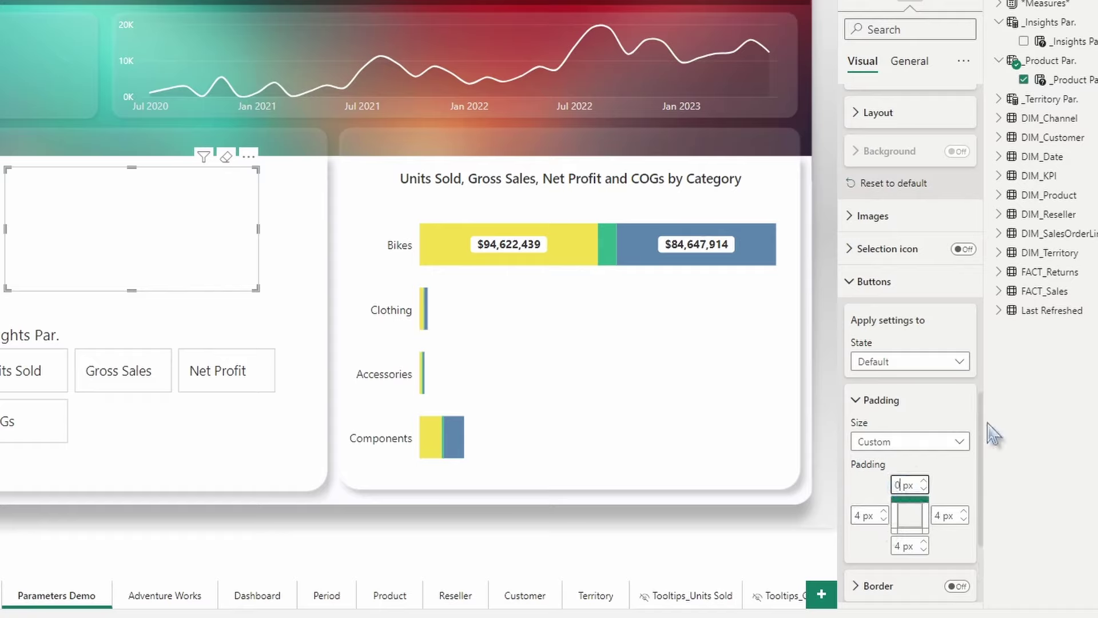
click(906, 545)
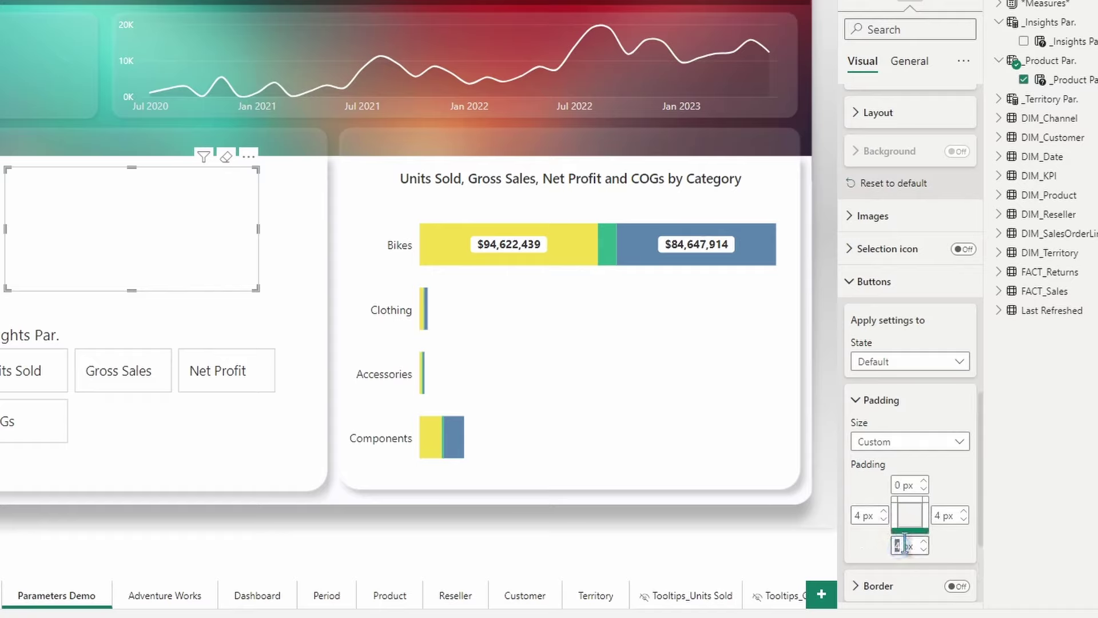
click(870, 516)
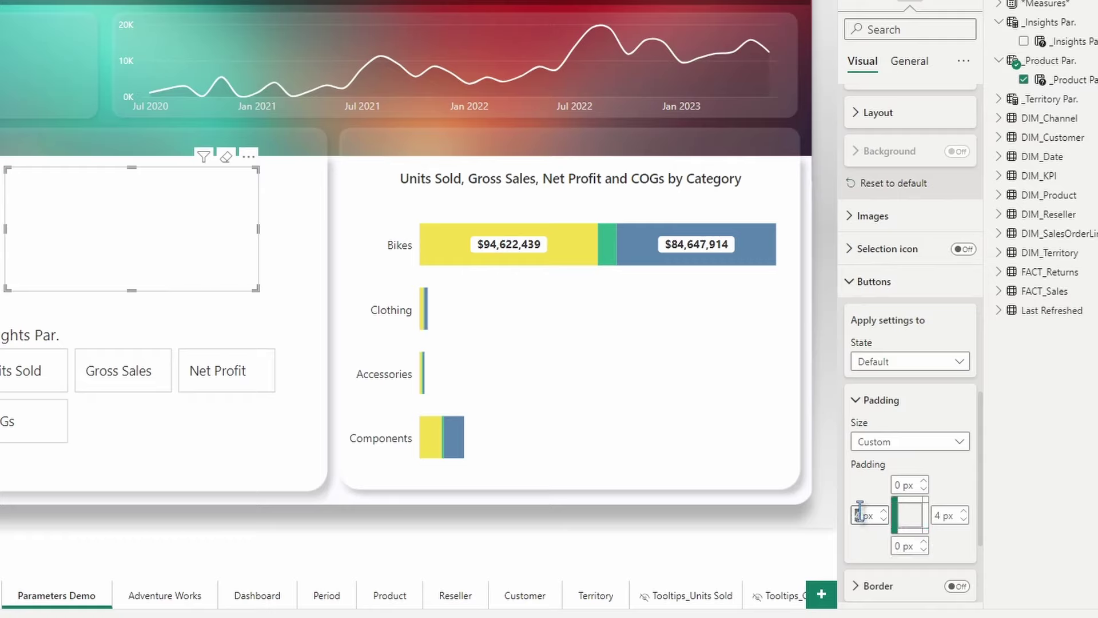
text(0)
click(938, 514)
text(0)
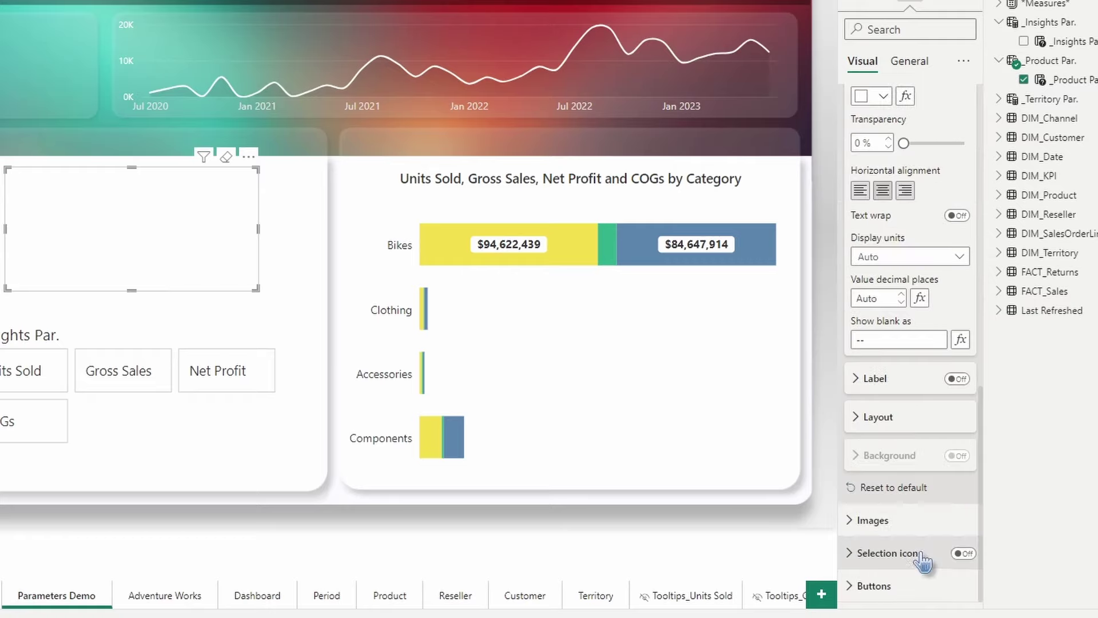
Turn on the product slicer's selection icon and color it white in the default state
click(965, 554)
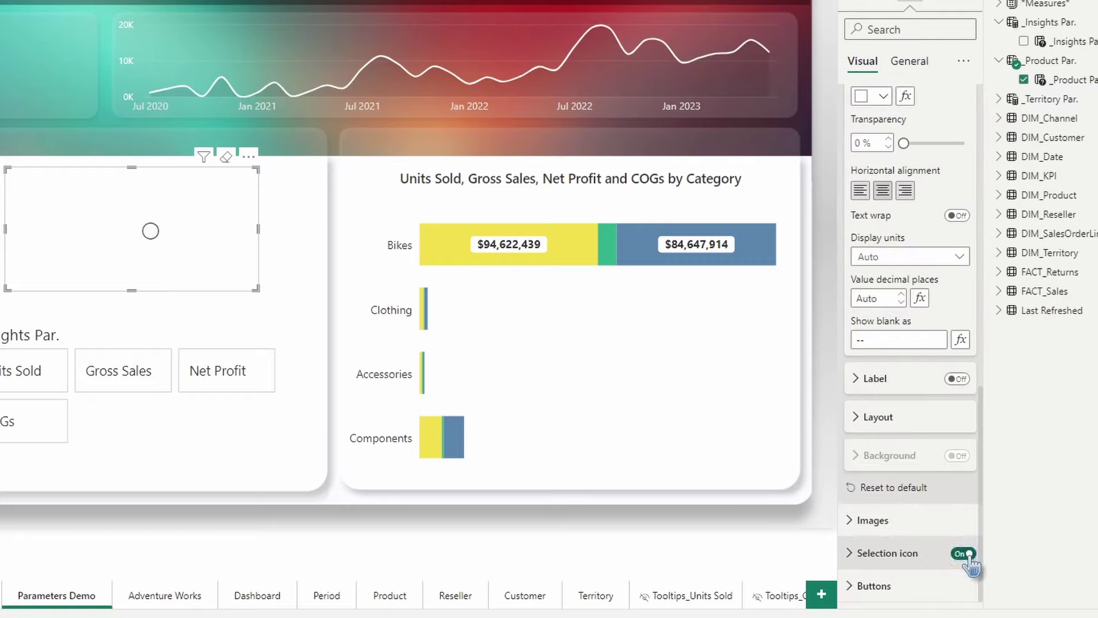
click(904, 553)
scroll(902, 486, down, 5)
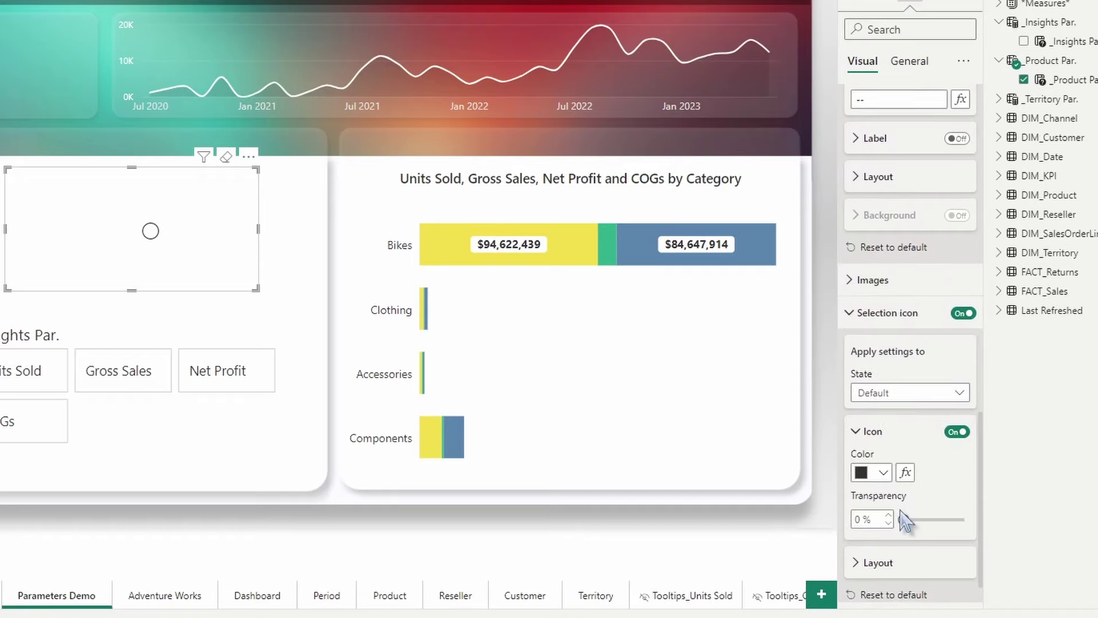
click(882, 433)
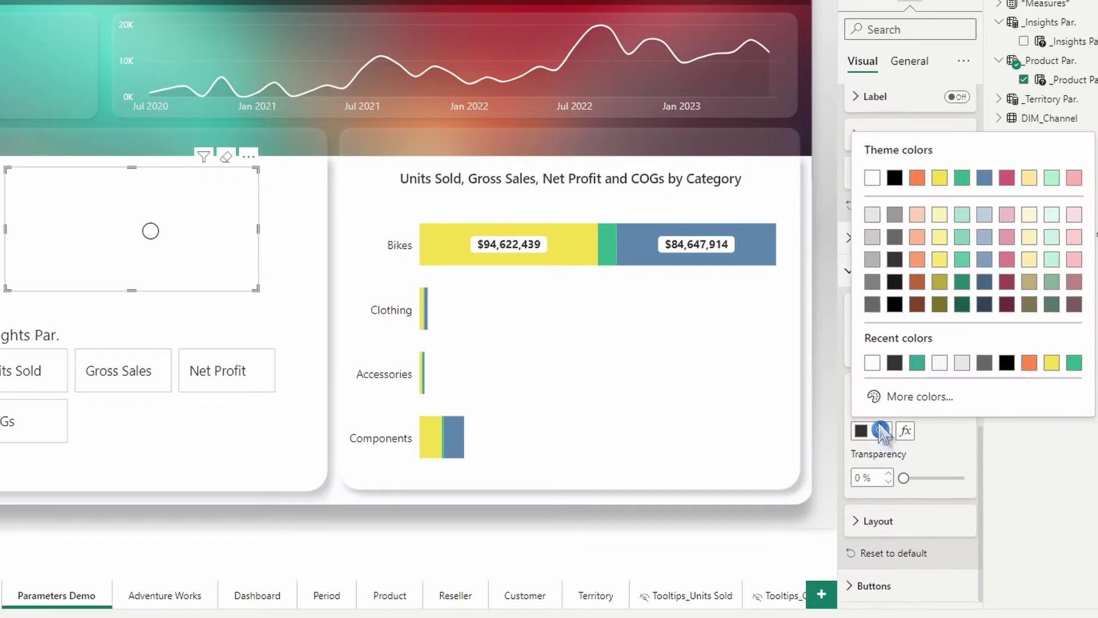
click(876, 361)
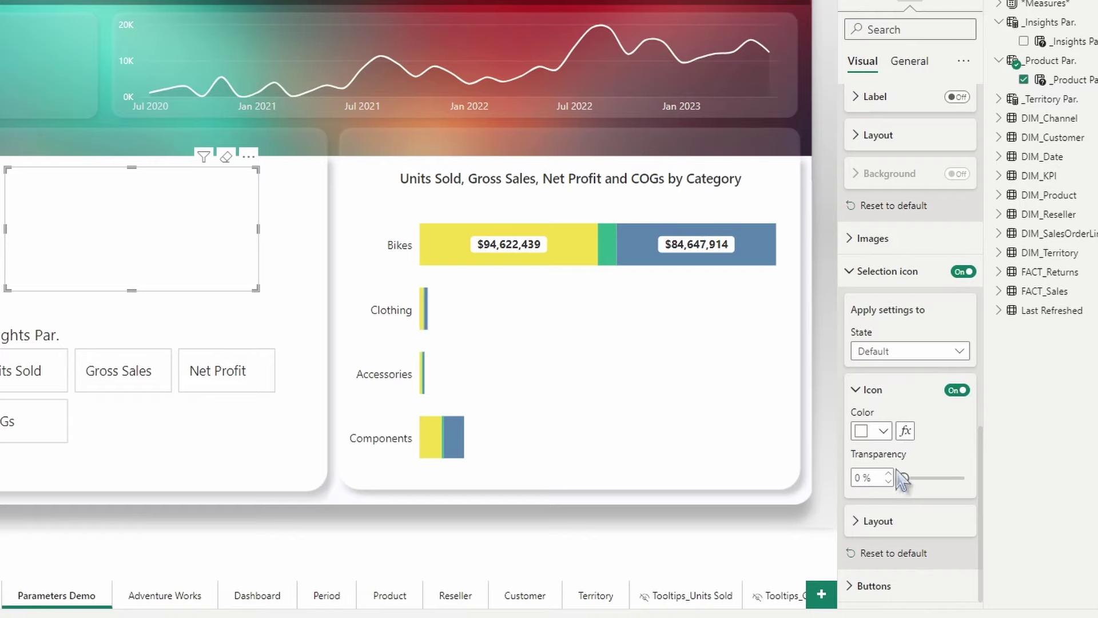
Set the product slicer's selection icon to a size of 13 px with middle vertical alignment
click(876, 525)
scroll(876, 529, down, 3)
click(866, 479)
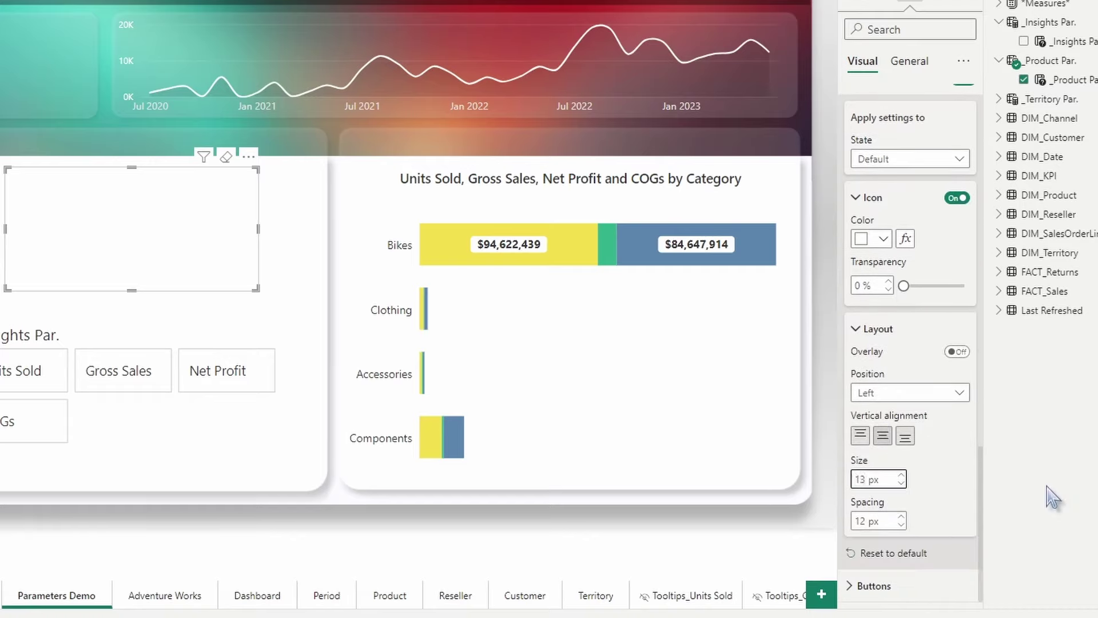
text(13)
click(883, 436)
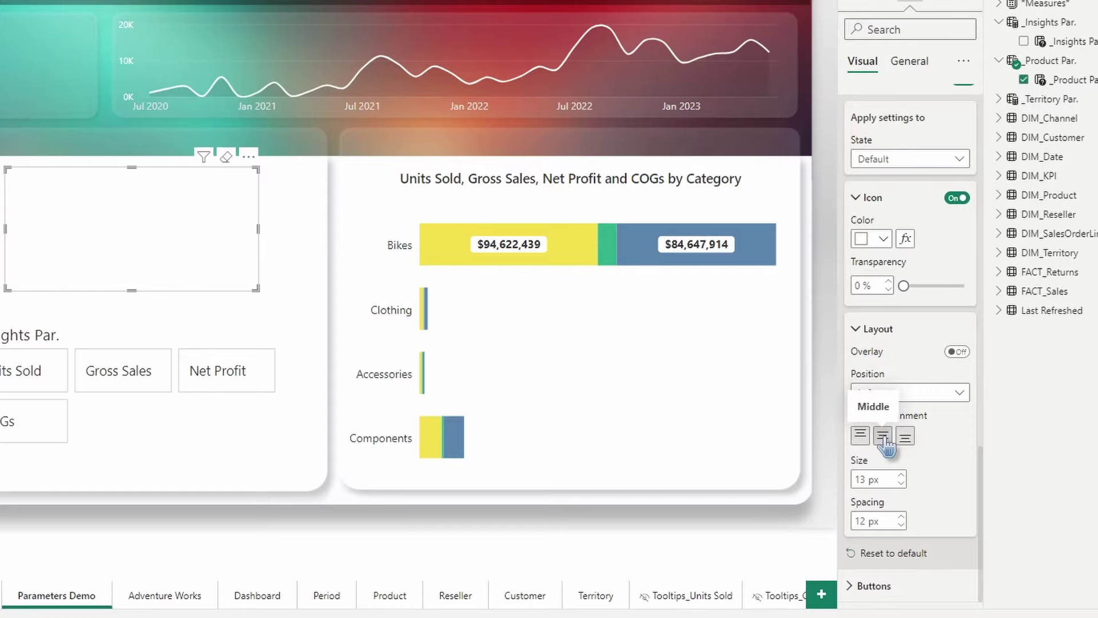
Move the product slicer onto the translucent header band above the stacked bar chart and reduce its height
drag(102, 288, 437, 220)
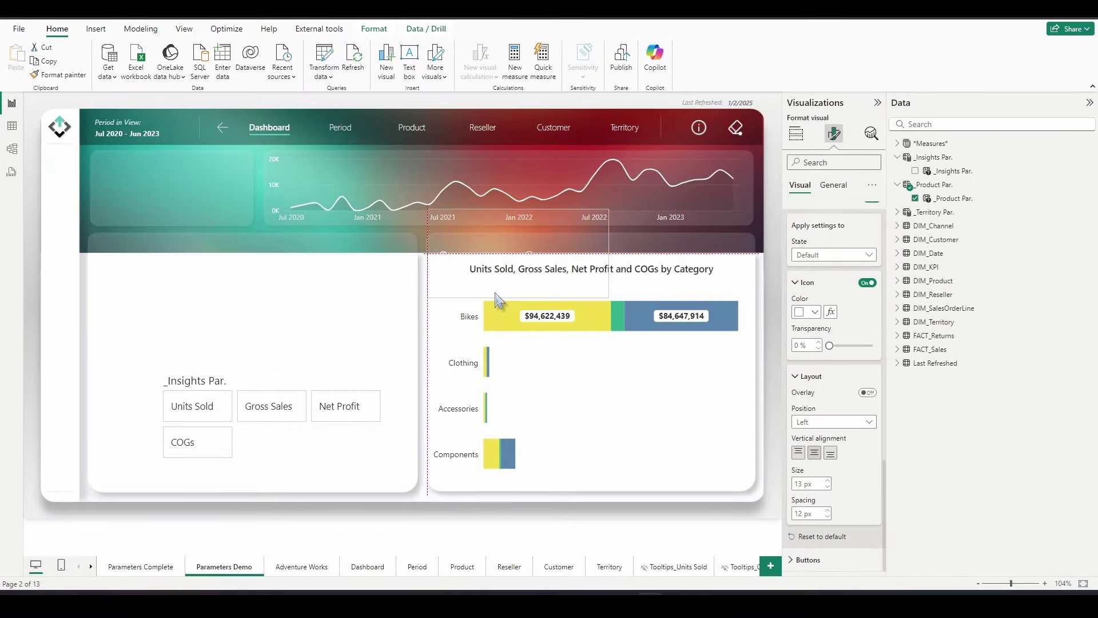
drag(497, 299, 540, 290)
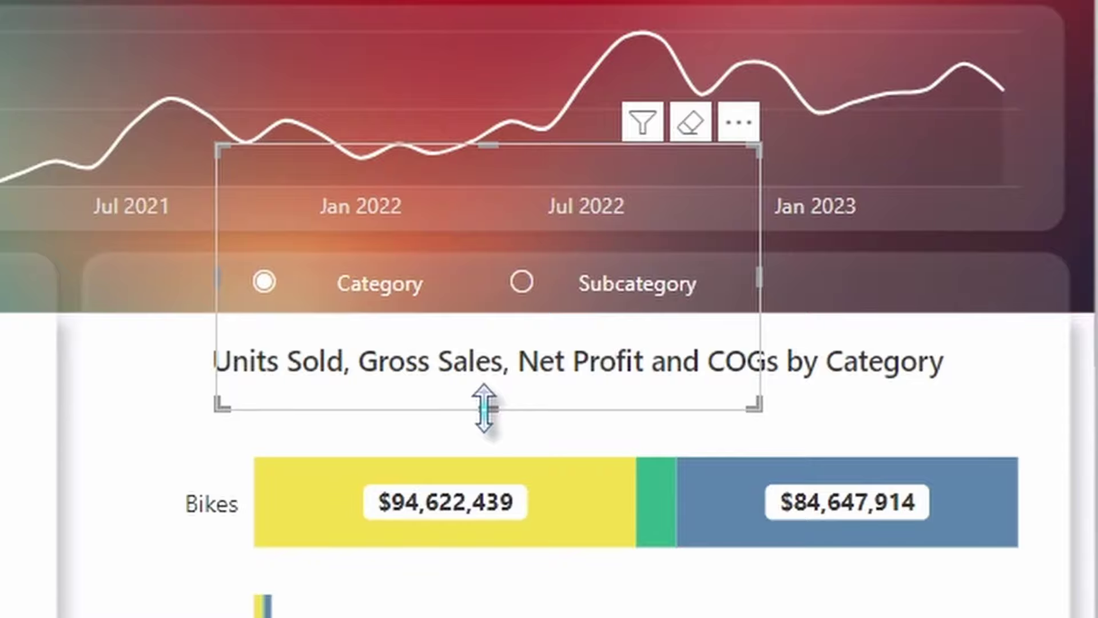
drag(485, 407, 462, 334)
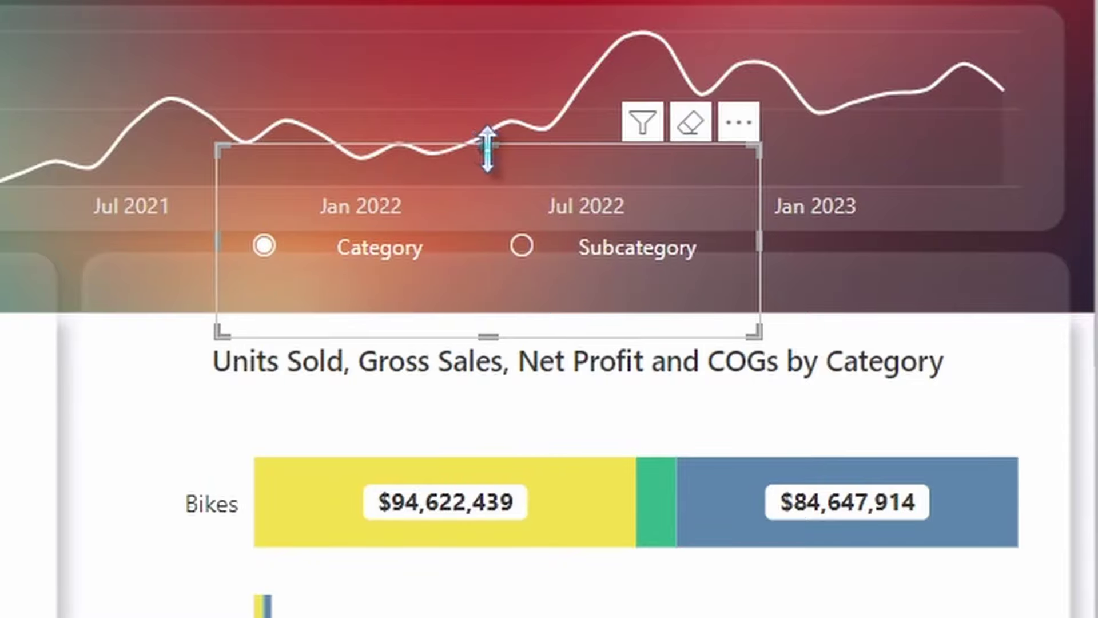
drag(487, 149, 489, 238)
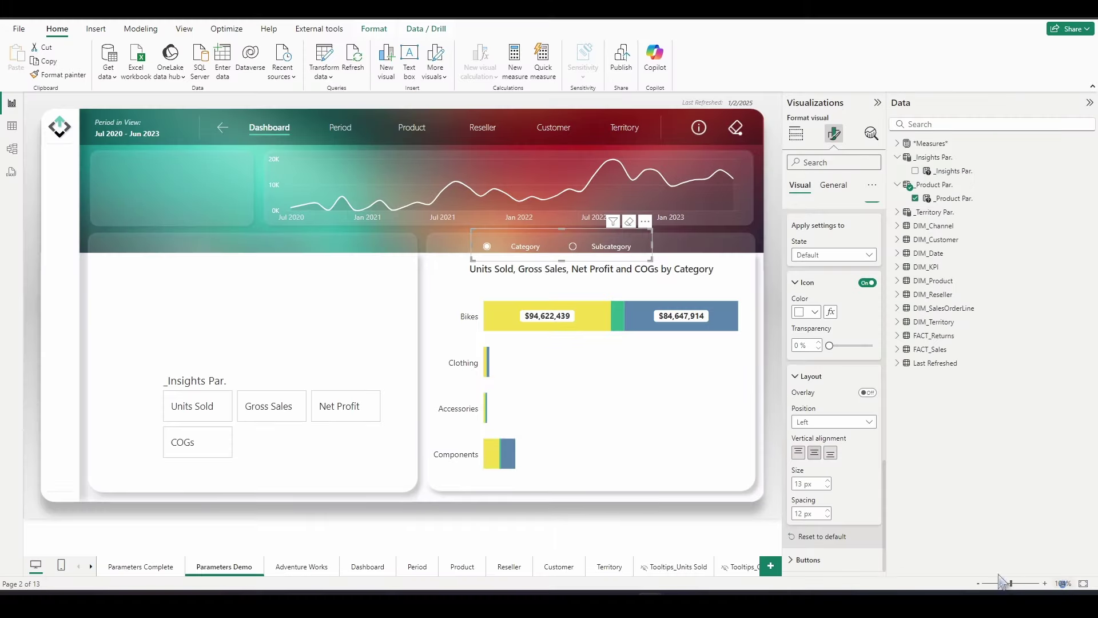
Trim the product slicer's upper and lower edges to fit within the chart card's header band
click(1062, 583)
click(473, 331)
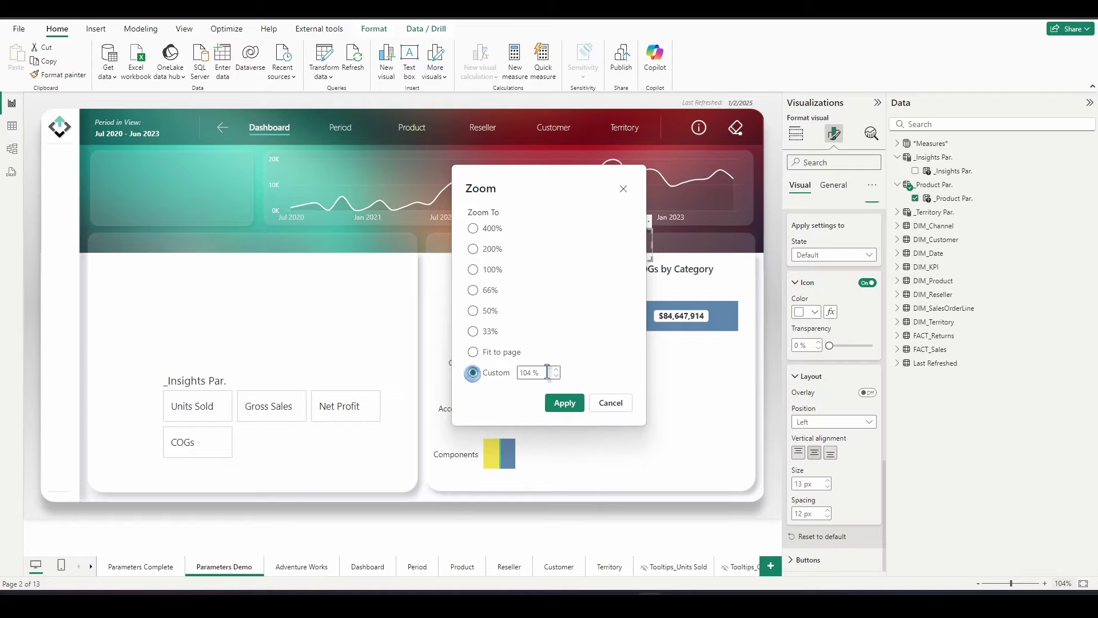
text(150)
key(Return)
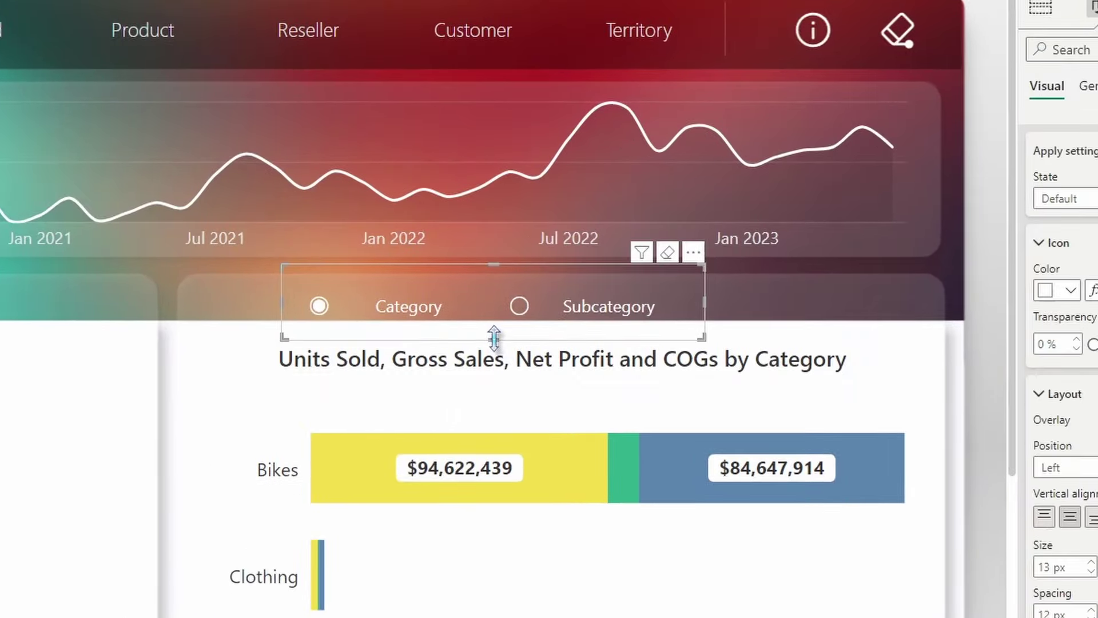
drag(455, 343, 489, 321)
drag(491, 264, 493, 277)
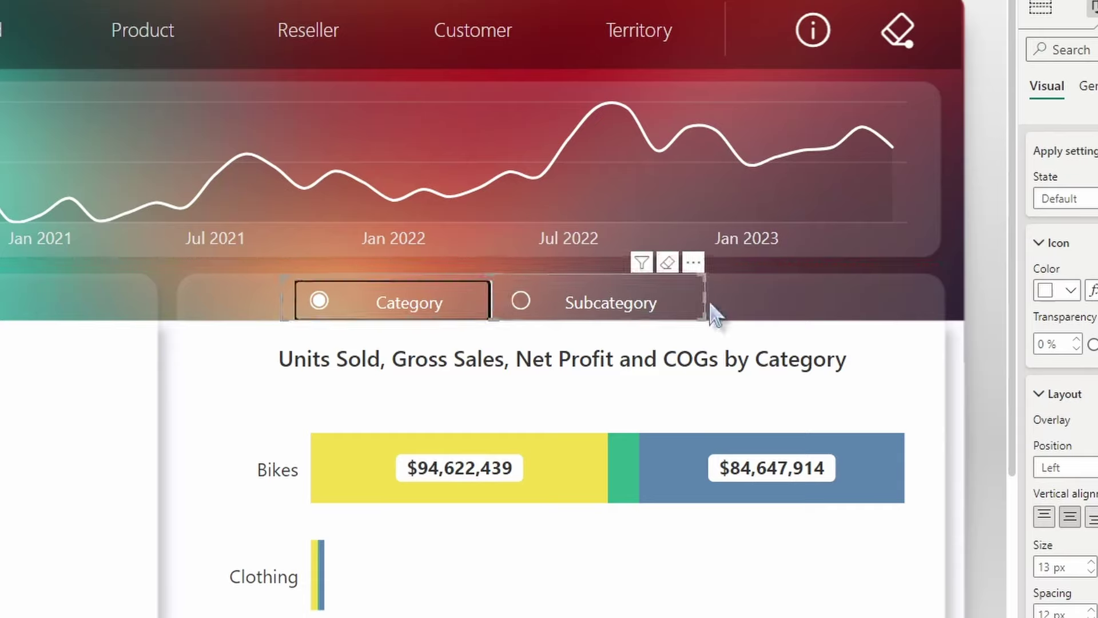
Widen the product slicer on both sides to span the full width of the chart card, and deselect it
drag(703, 296, 941, 307)
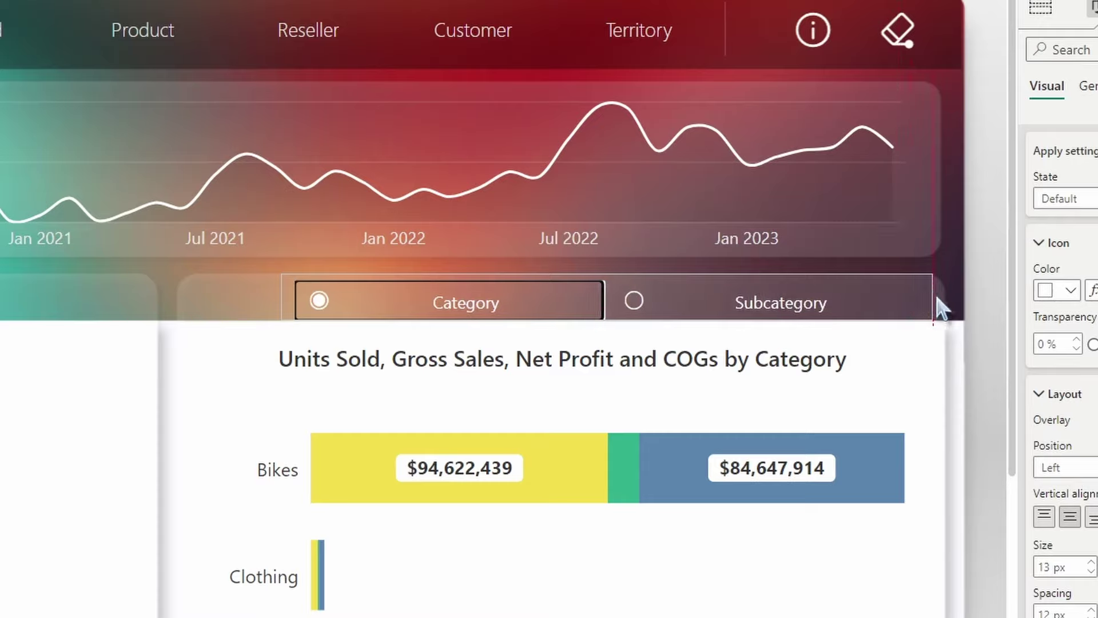
drag(278, 300, 180, 299)
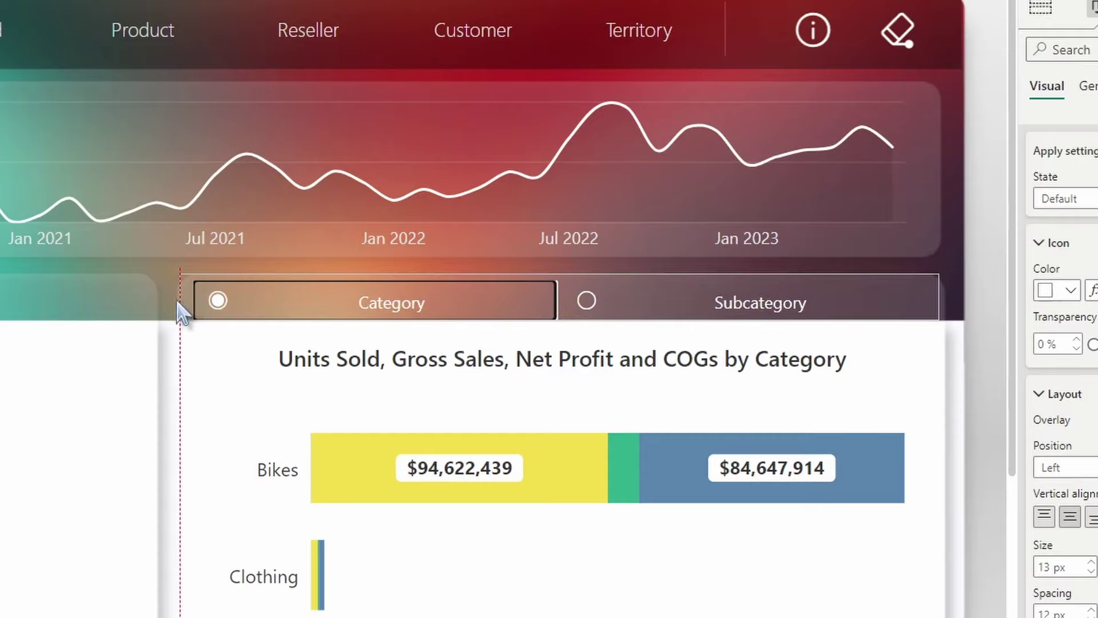
click(108, 310)
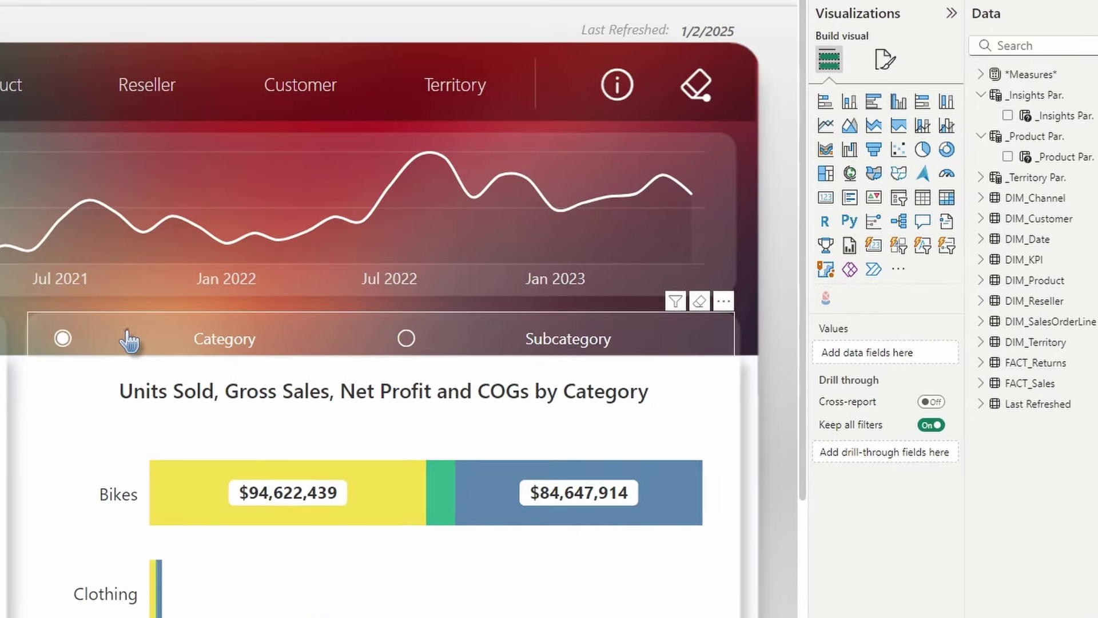
Adjust the product slicer's top padding to center its options vertically in the header band
click(129, 341)
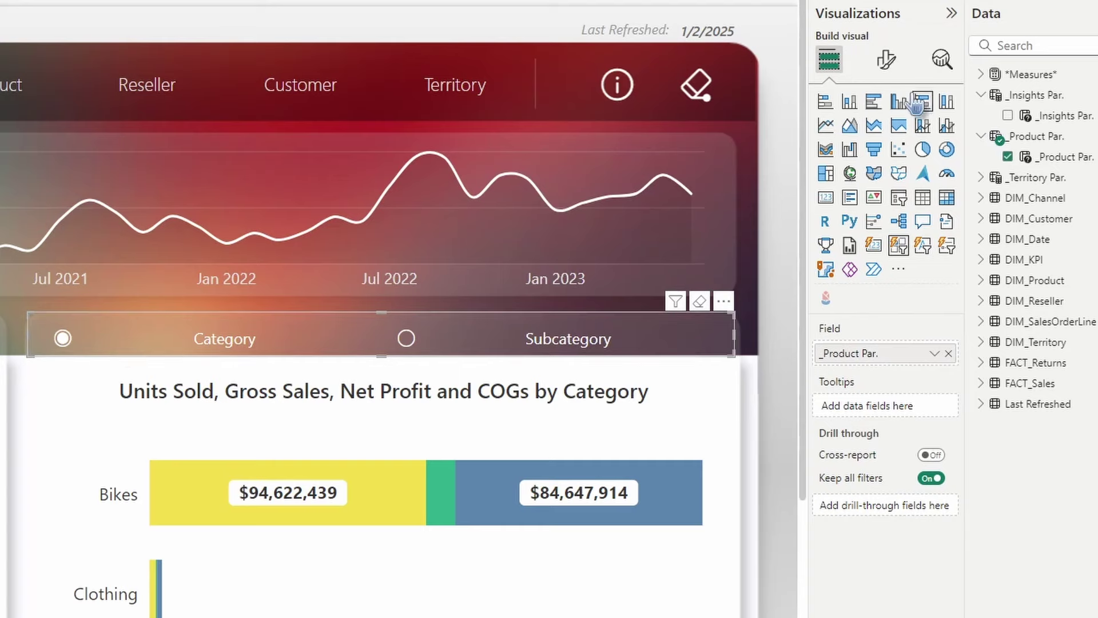
click(886, 59)
click(886, 136)
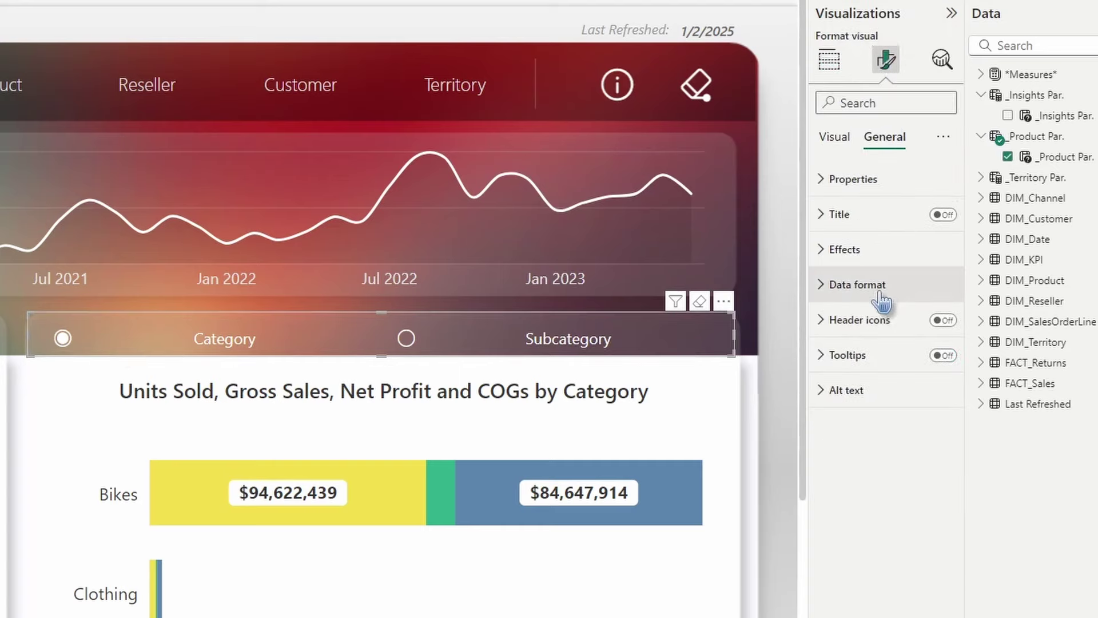
click(861, 179)
click(856, 415)
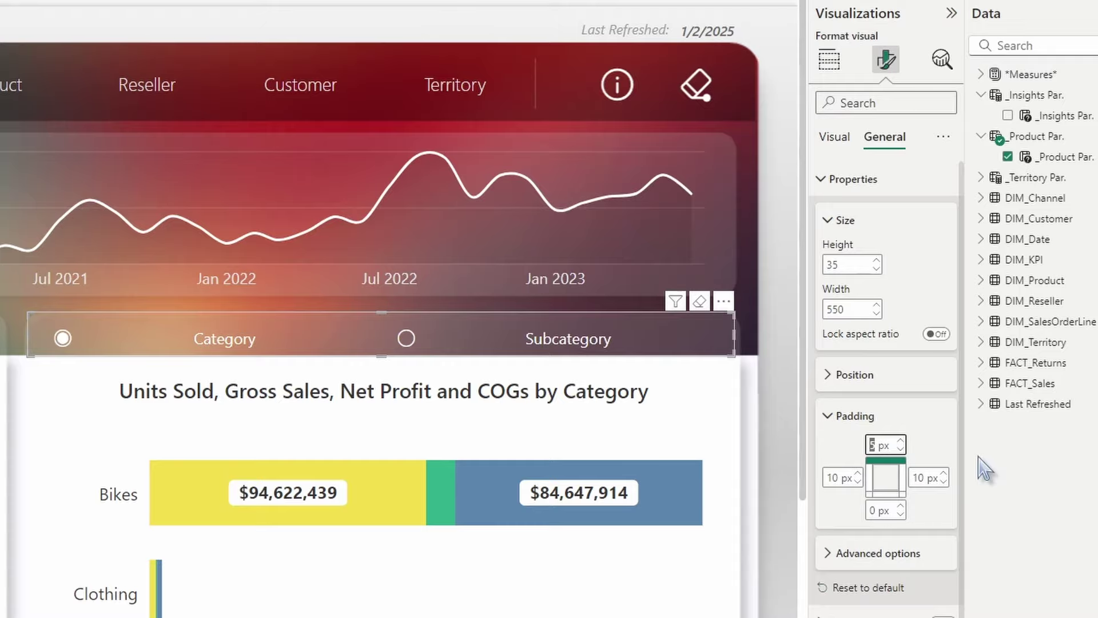
click(8, 320)
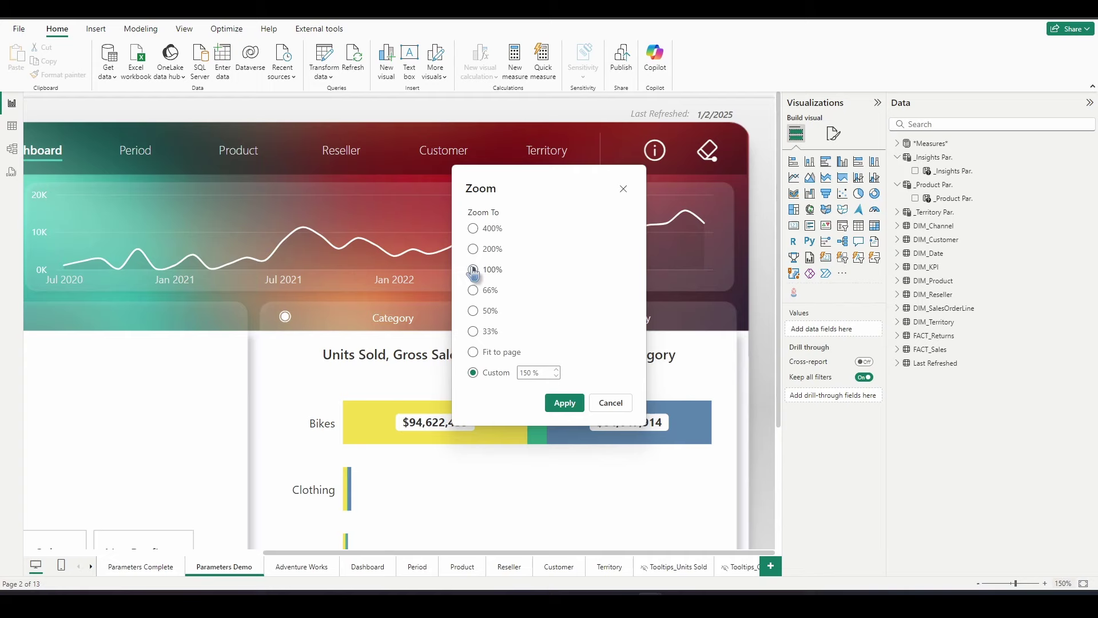
Reduce the spacing between the product slicer's selection icons and their labels in the icon layout settings
click(473, 270)
click(564, 403)
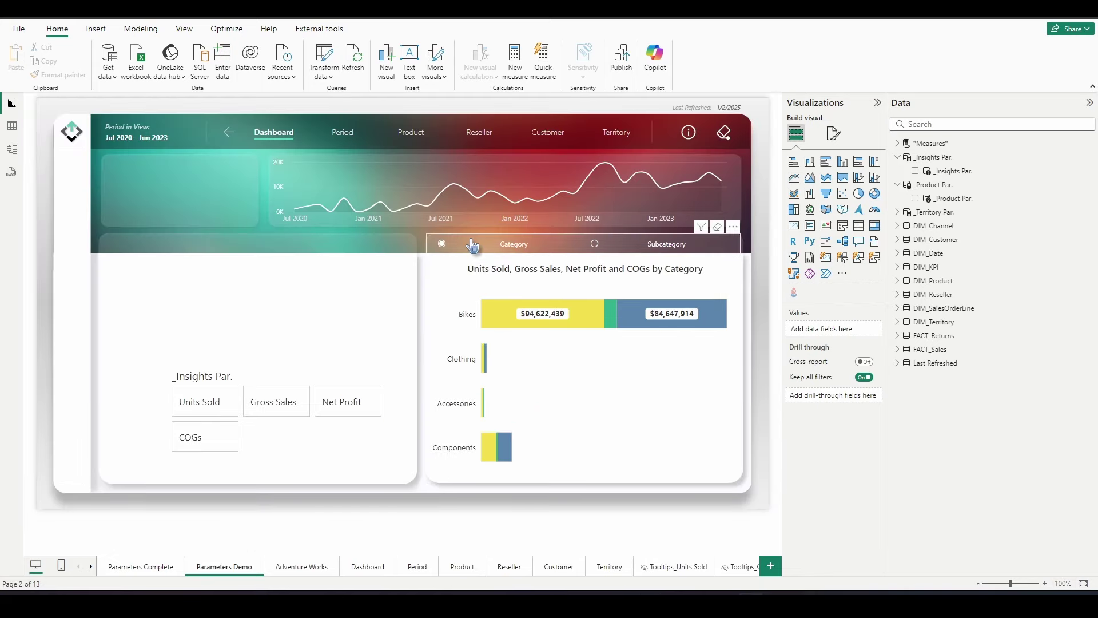
click(472, 245)
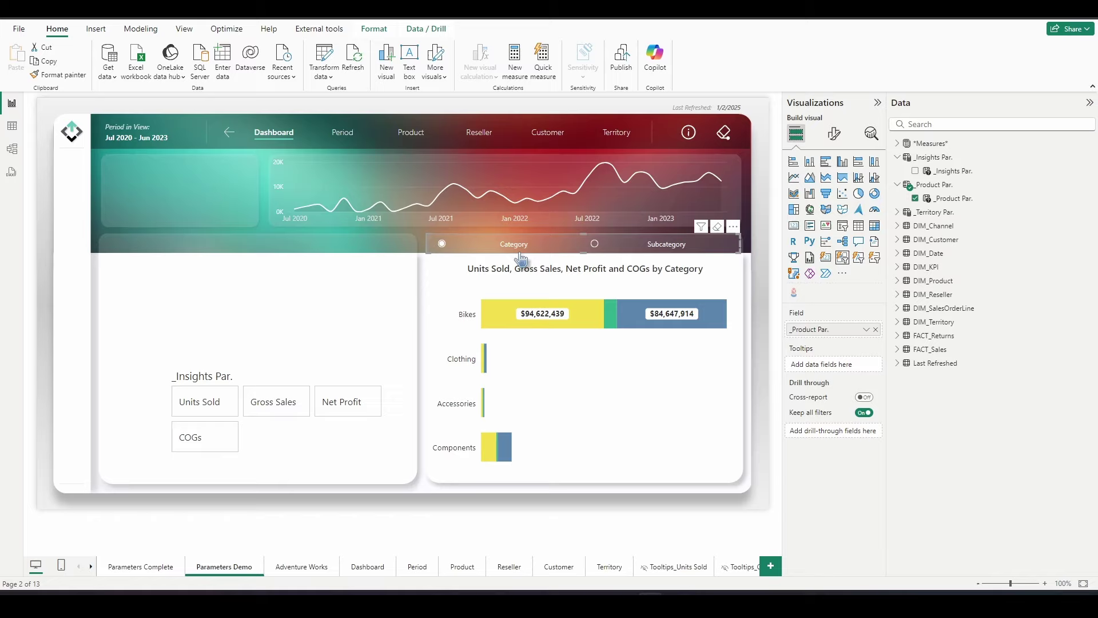
click(834, 135)
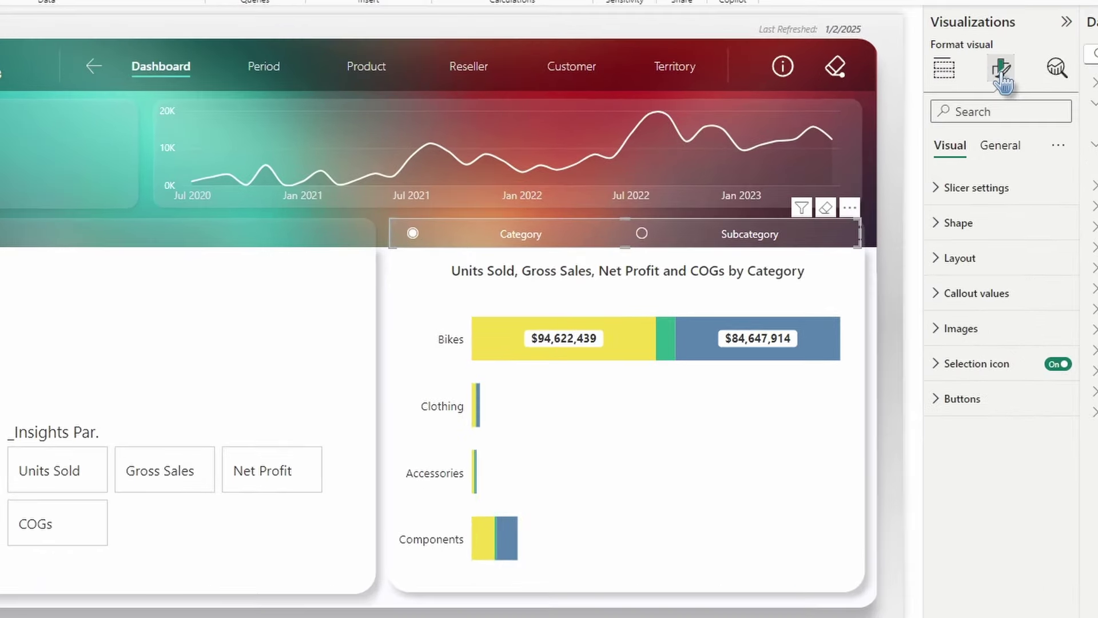
click(976, 364)
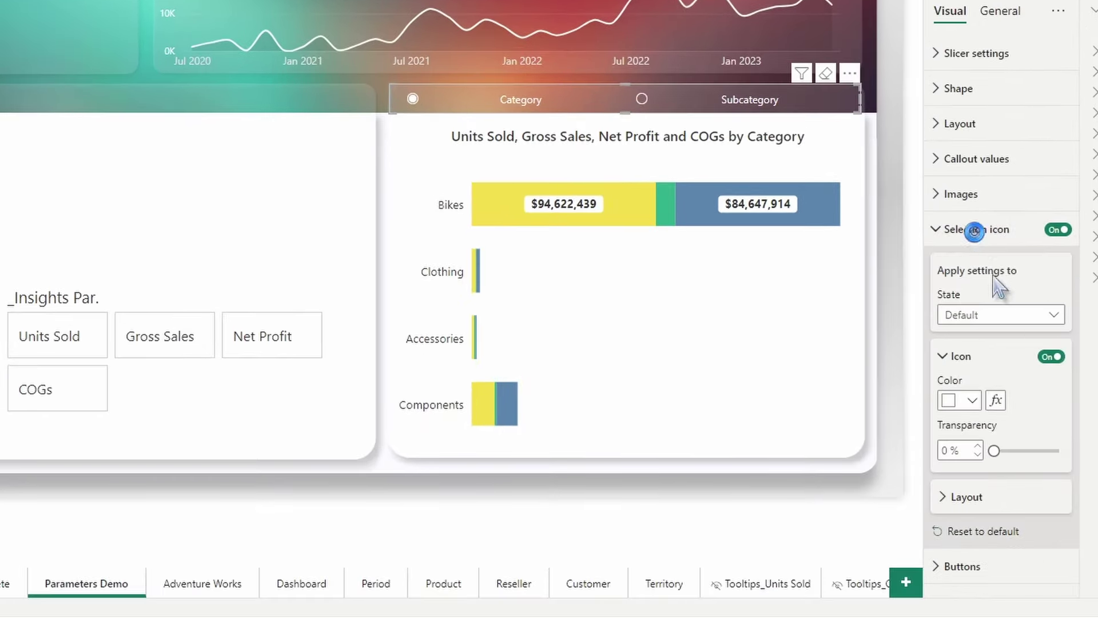
click(956, 493)
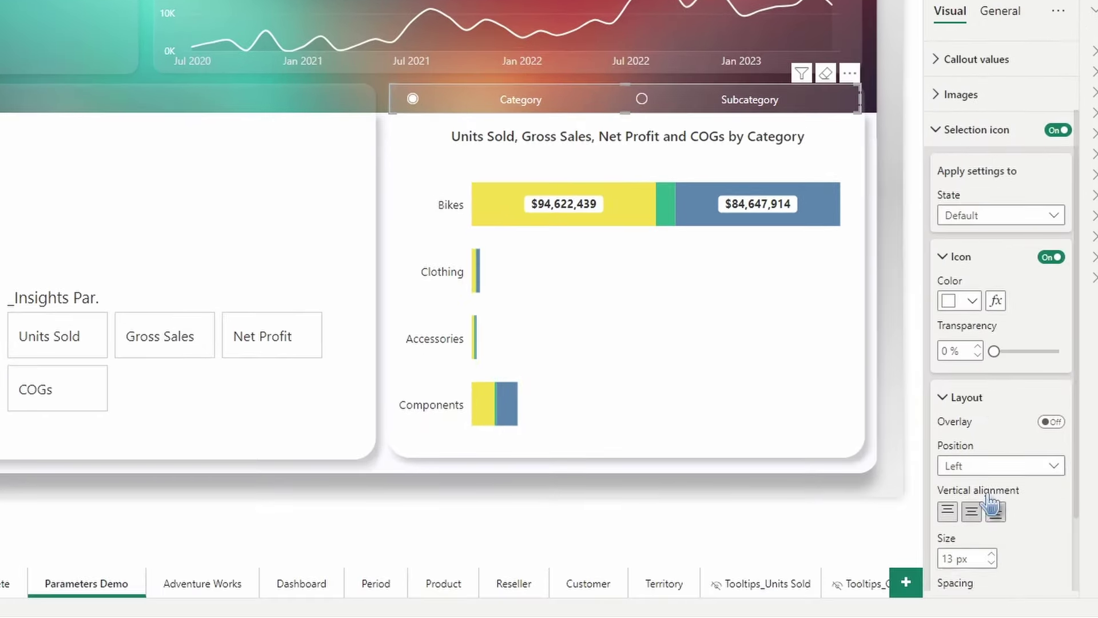
scroll(991, 503, down, 3)
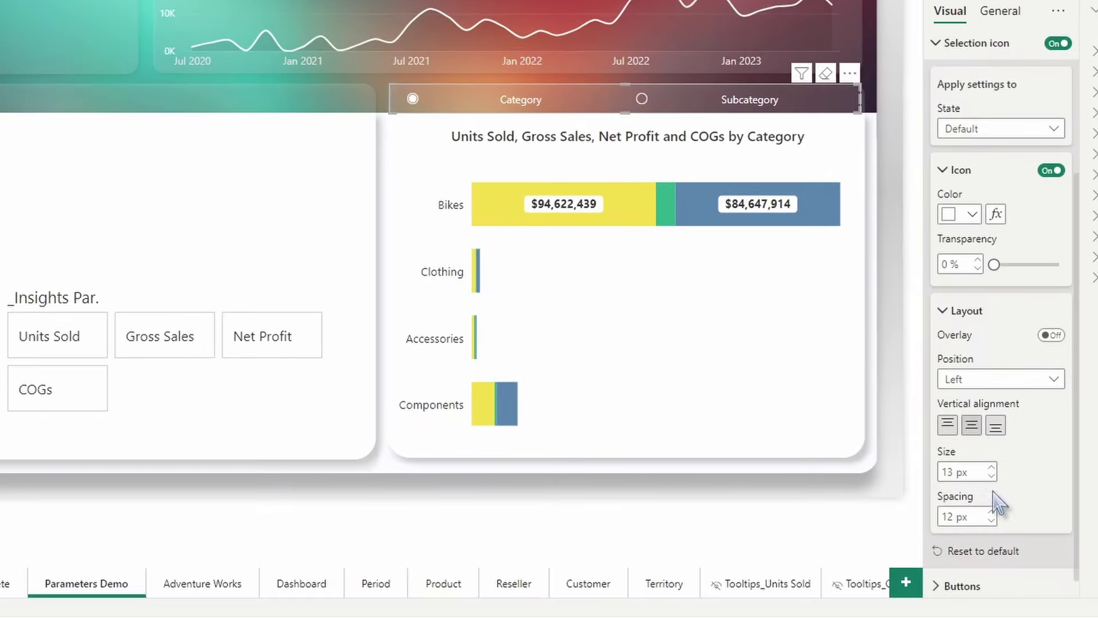
double_click(948, 503)
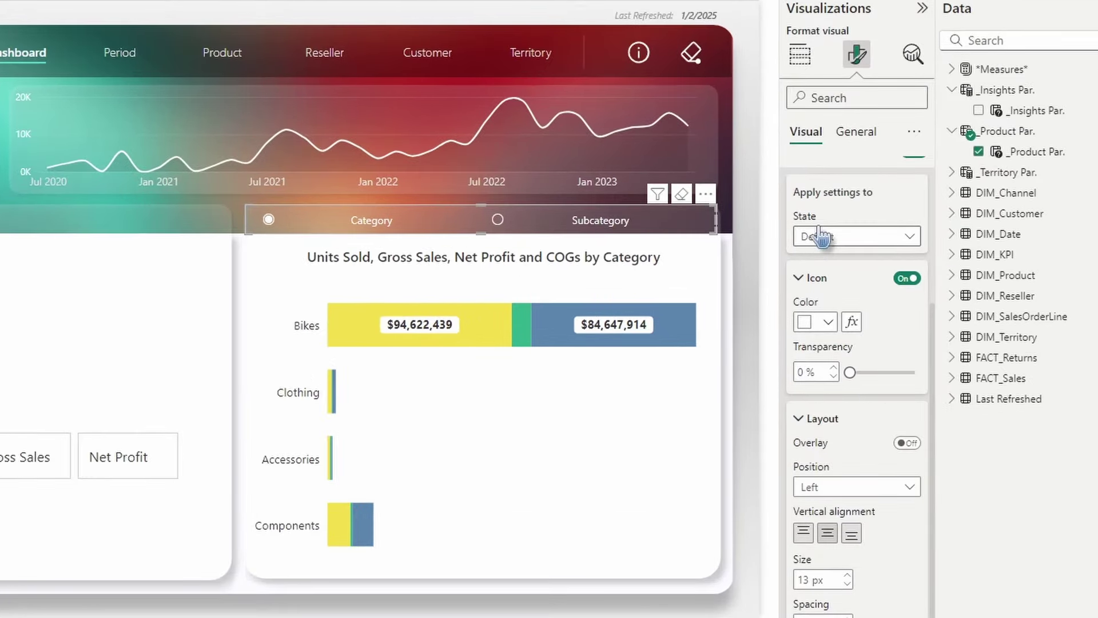
Set the transparency of the product slicer's callout values to 20% for the Default state
scroll(850, 491, up, 3)
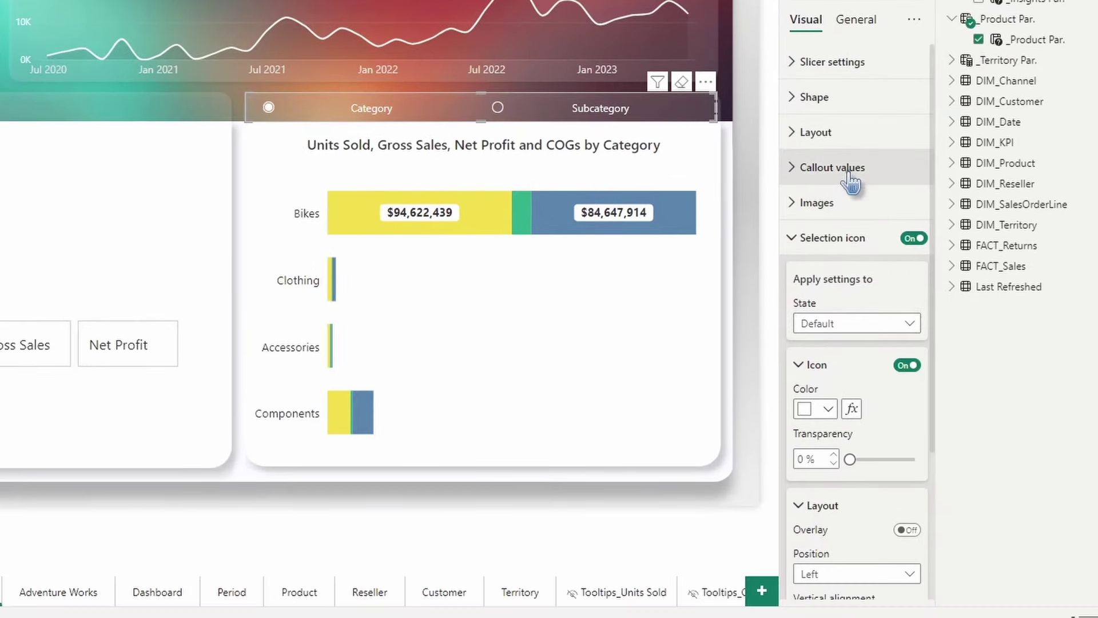
click(851, 182)
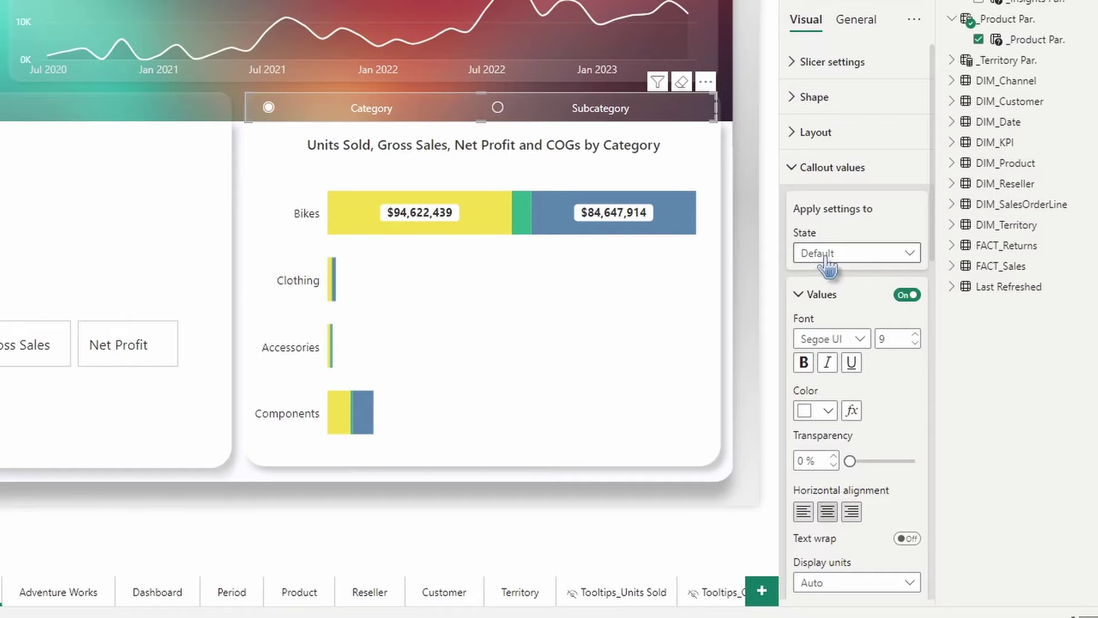
double_click(800, 460)
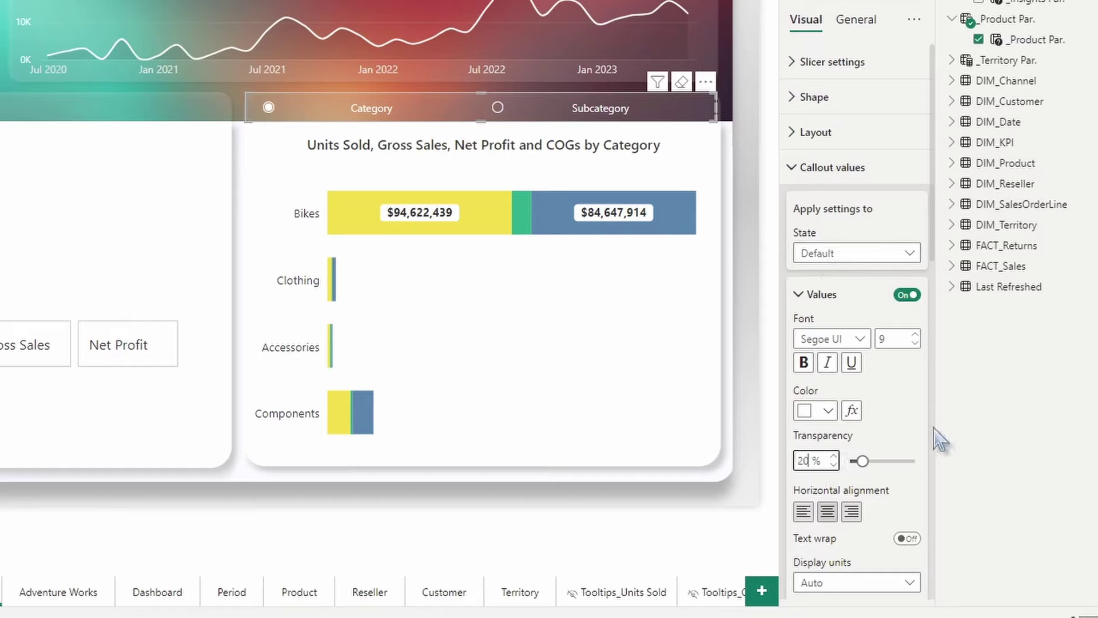
For the Hover state, set the product slicer's callout values to Segoe UI Semibold with 0% transparency
click(838, 260)
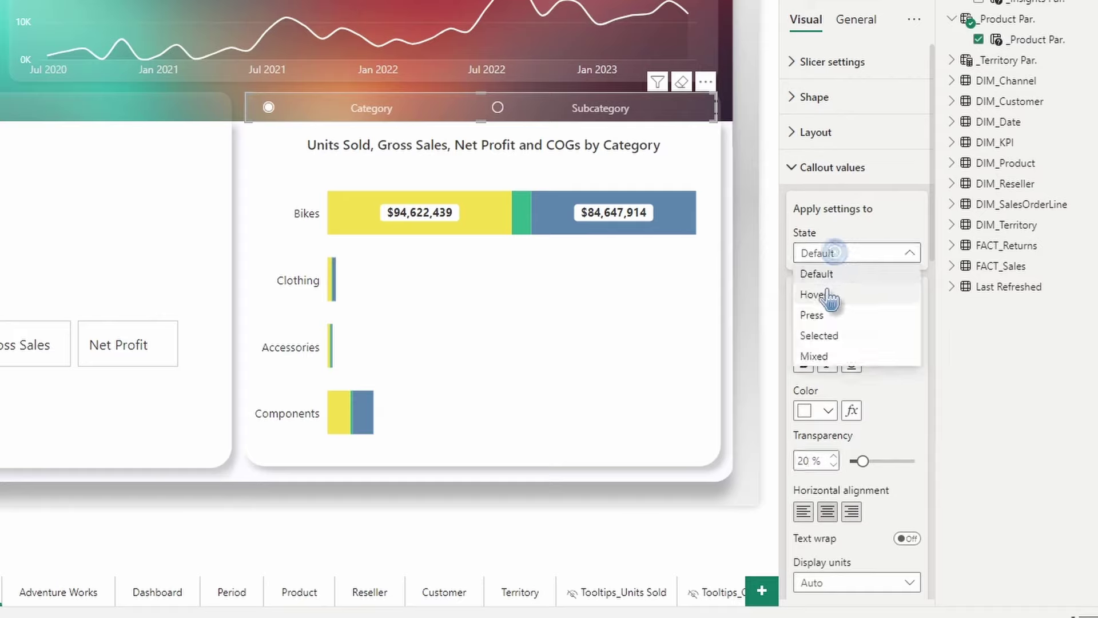
click(826, 290)
click(847, 339)
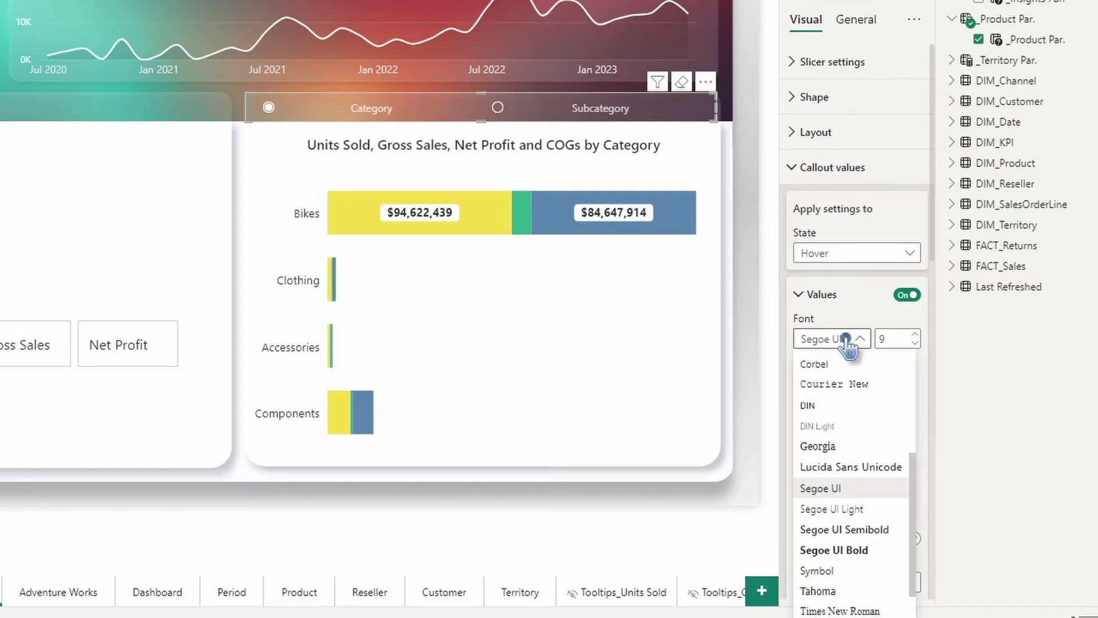
click(836, 531)
click(863, 461)
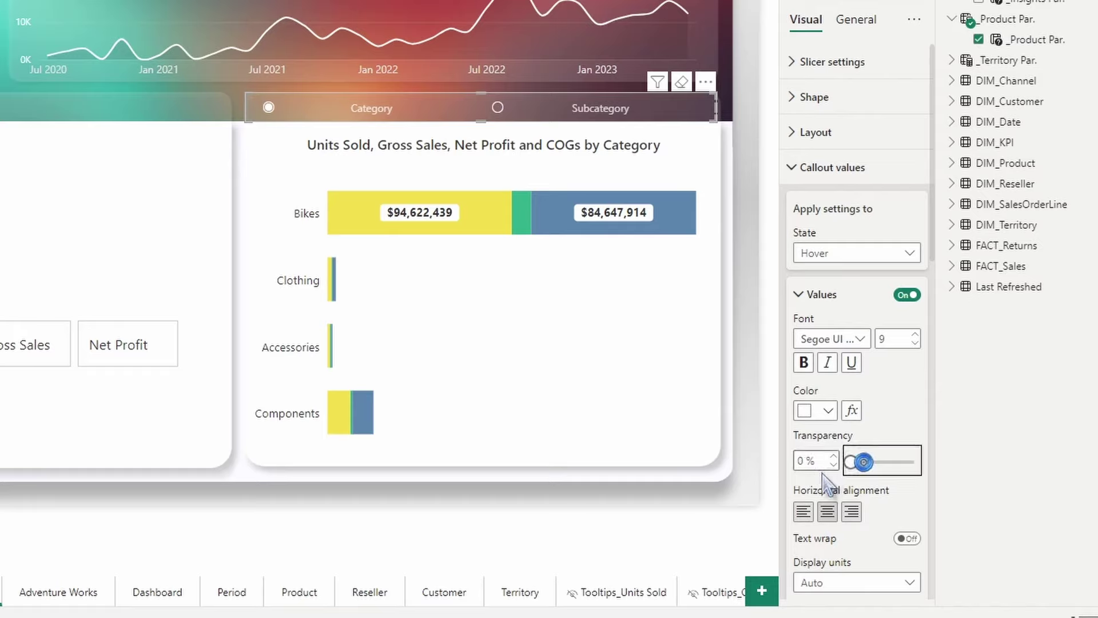
For the Selected state, set the callout values to underlined Segoe UI Bold with 0% transparency, and test switching between Subcategory and Category
click(838, 255)
click(836, 334)
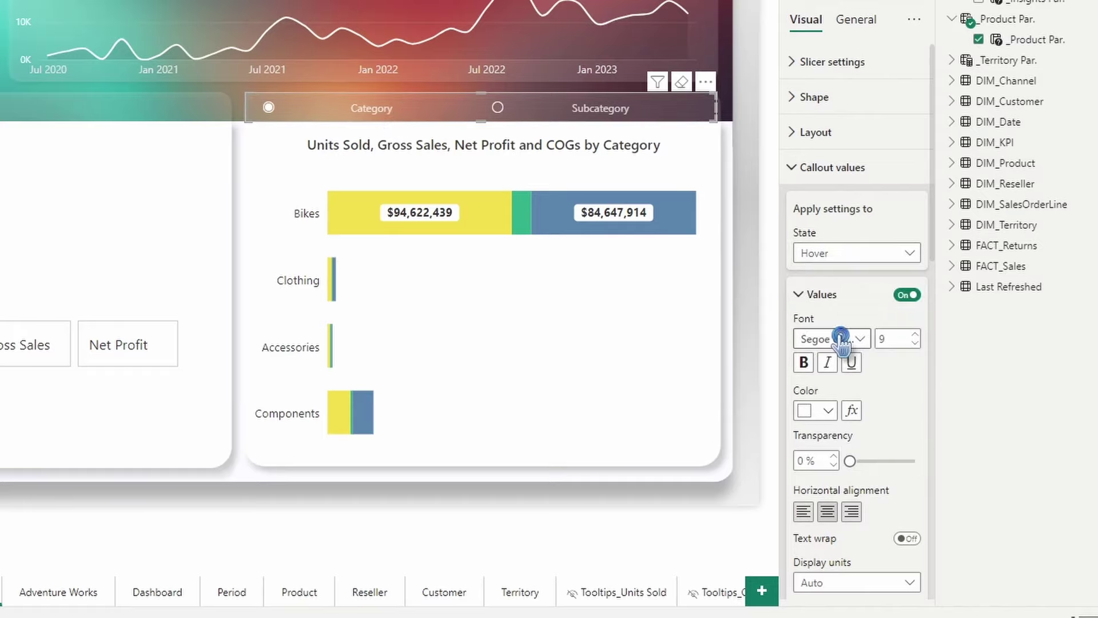
drag(863, 461, 851, 461)
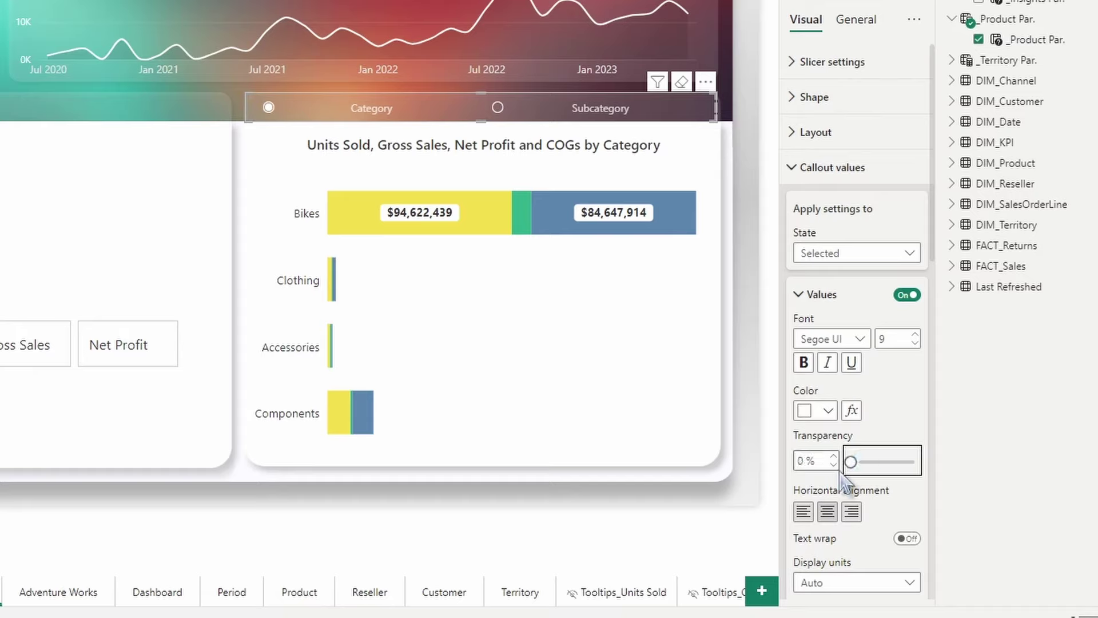
click(851, 363)
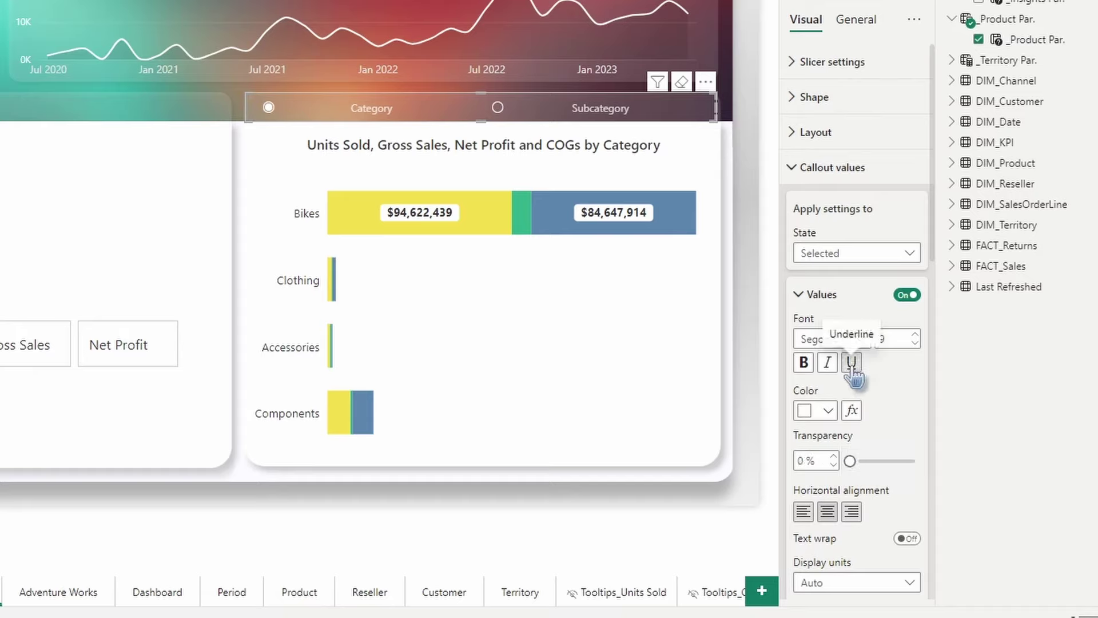
click(818, 339)
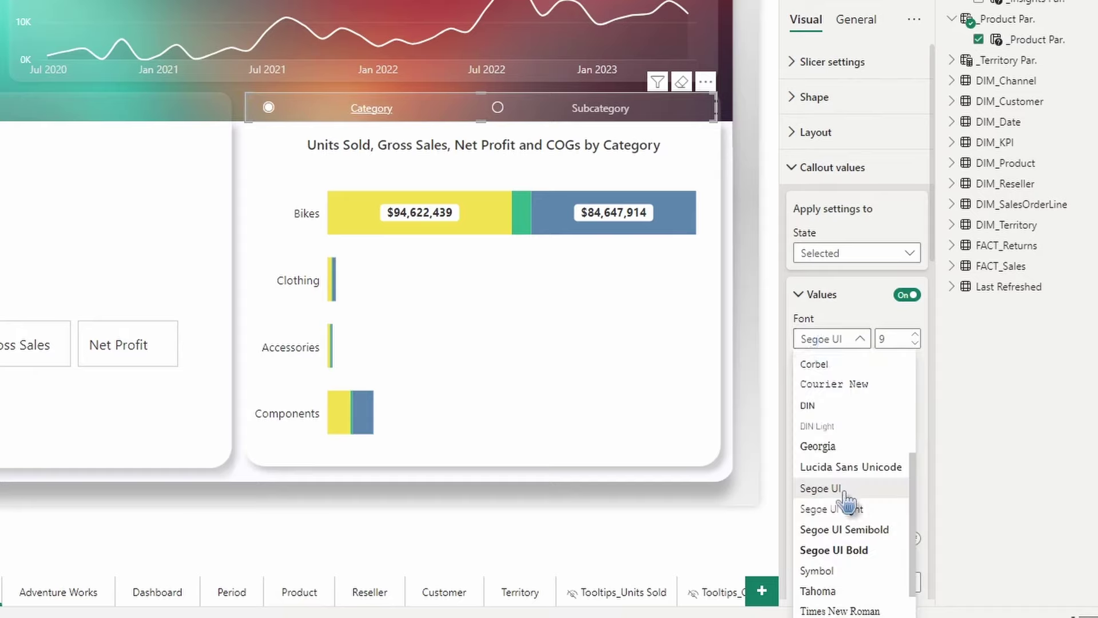
click(832, 554)
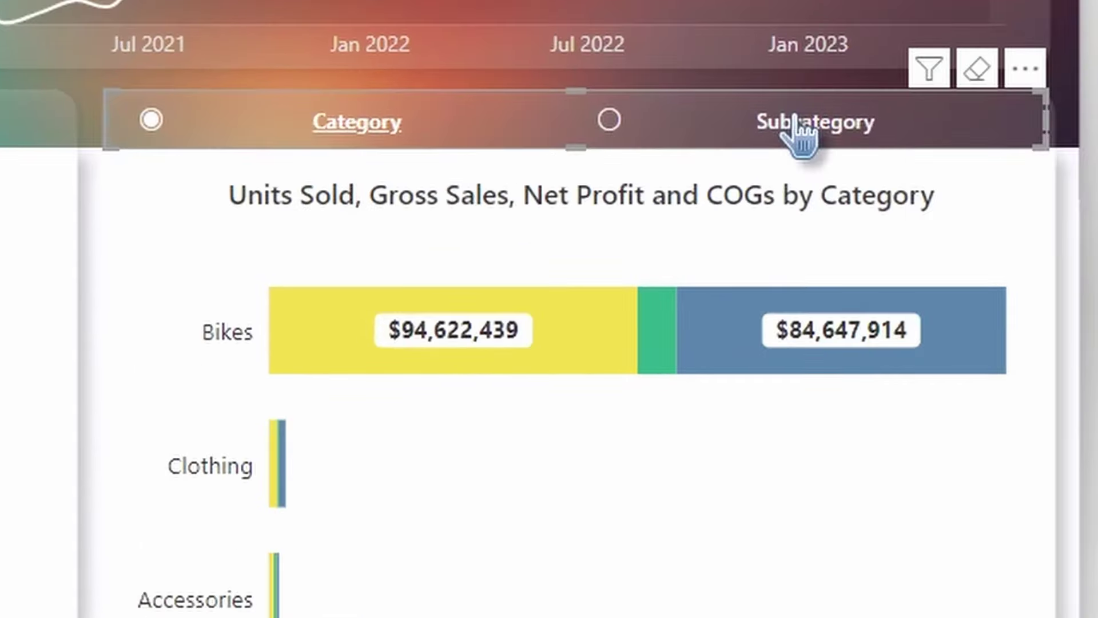
click(796, 118)
click(343, 120)
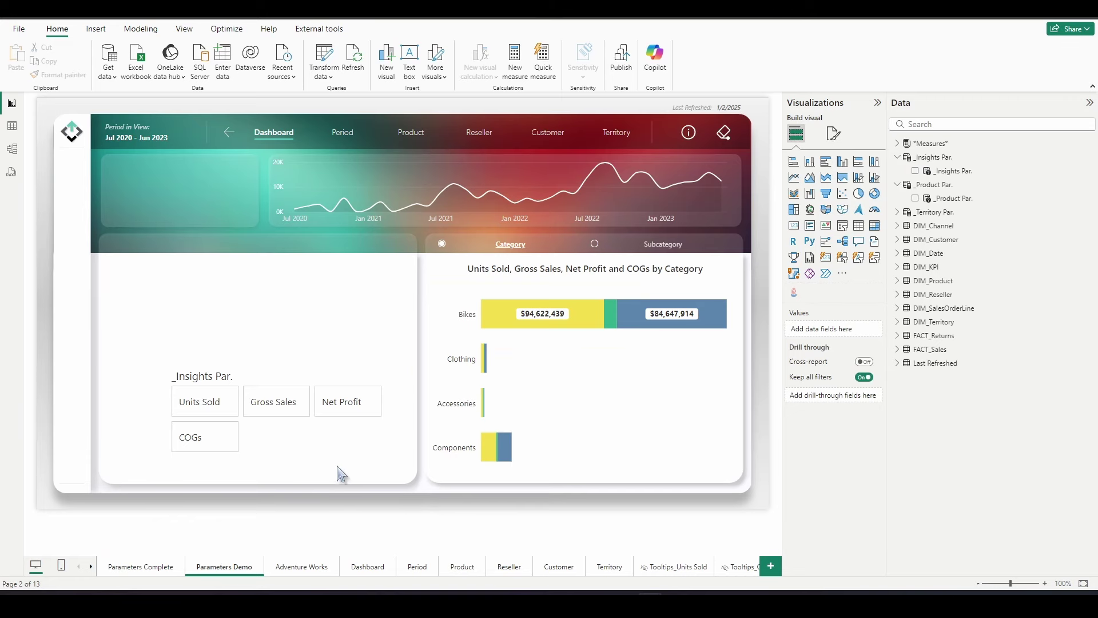
Copy the product slicer's formatting onto the insights slicer with Format painter and move it up over the empty card's header band
click(297, 443)
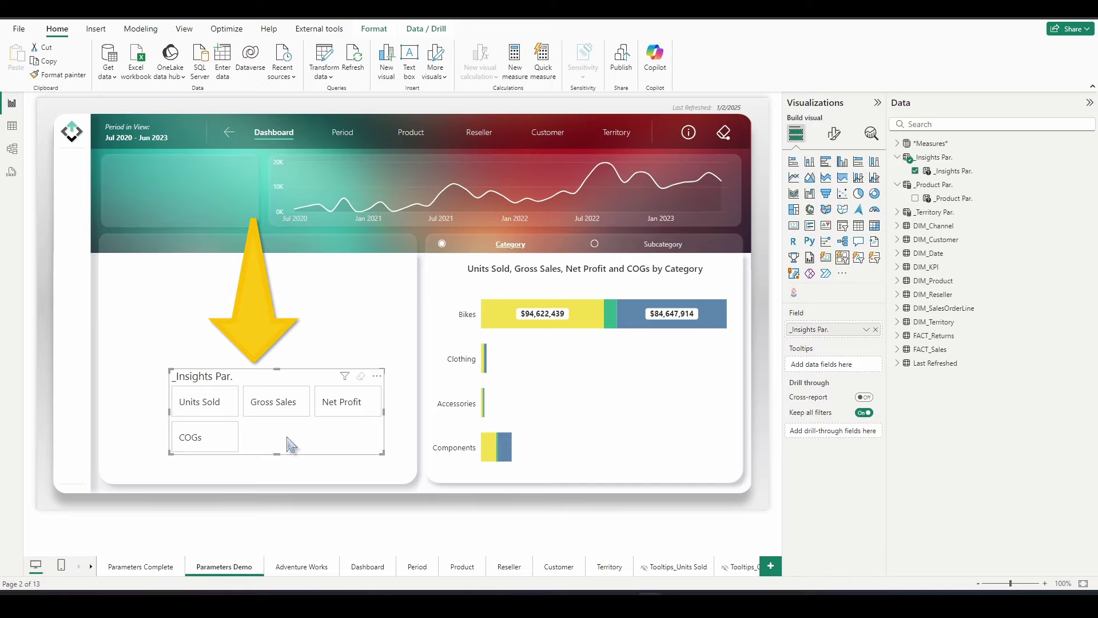
drag(292, 445, 276, 388)
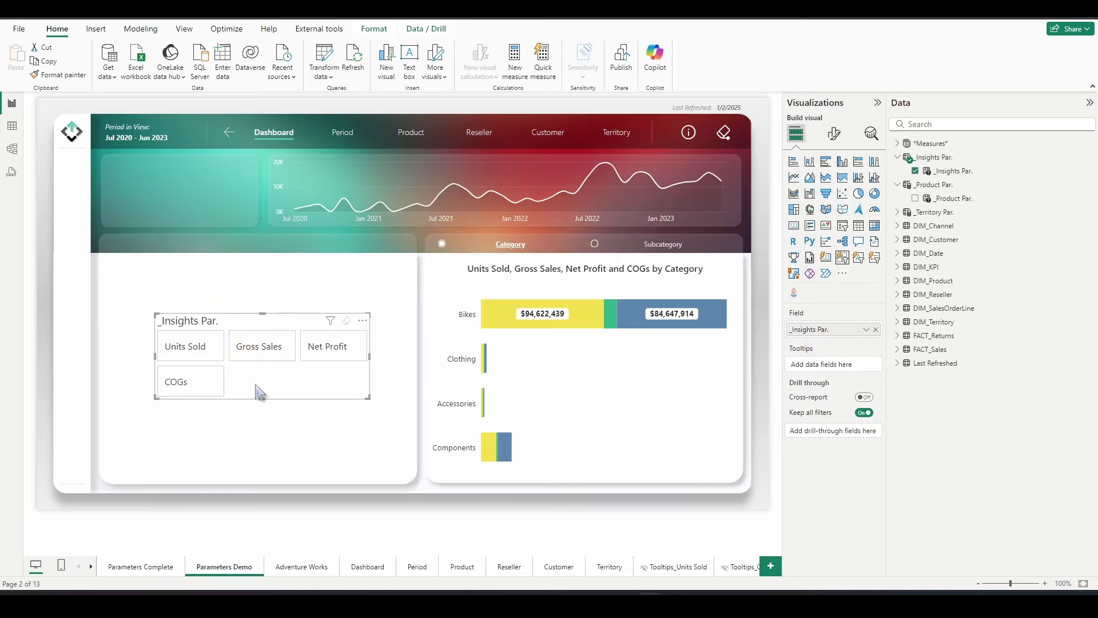
click(471, 240)
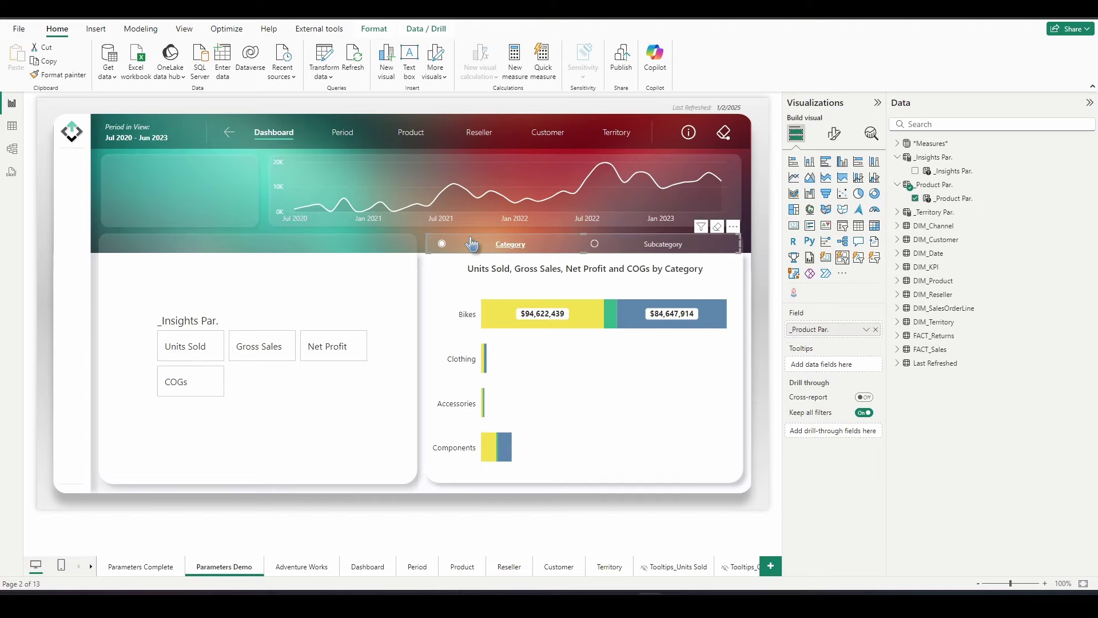
click(63, 75)
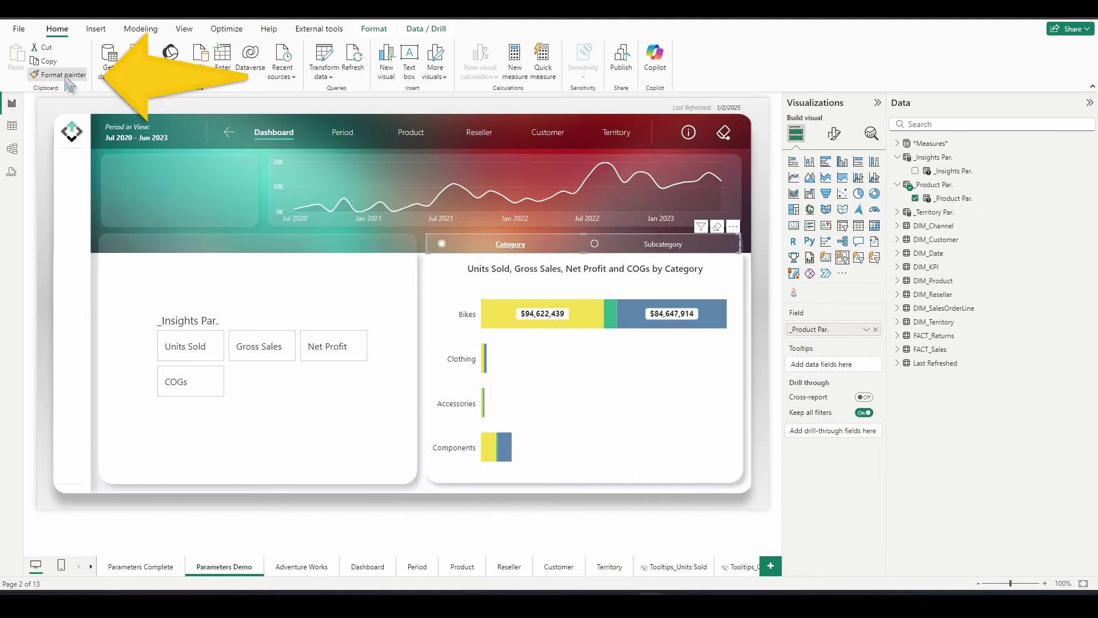
click(257, 375)
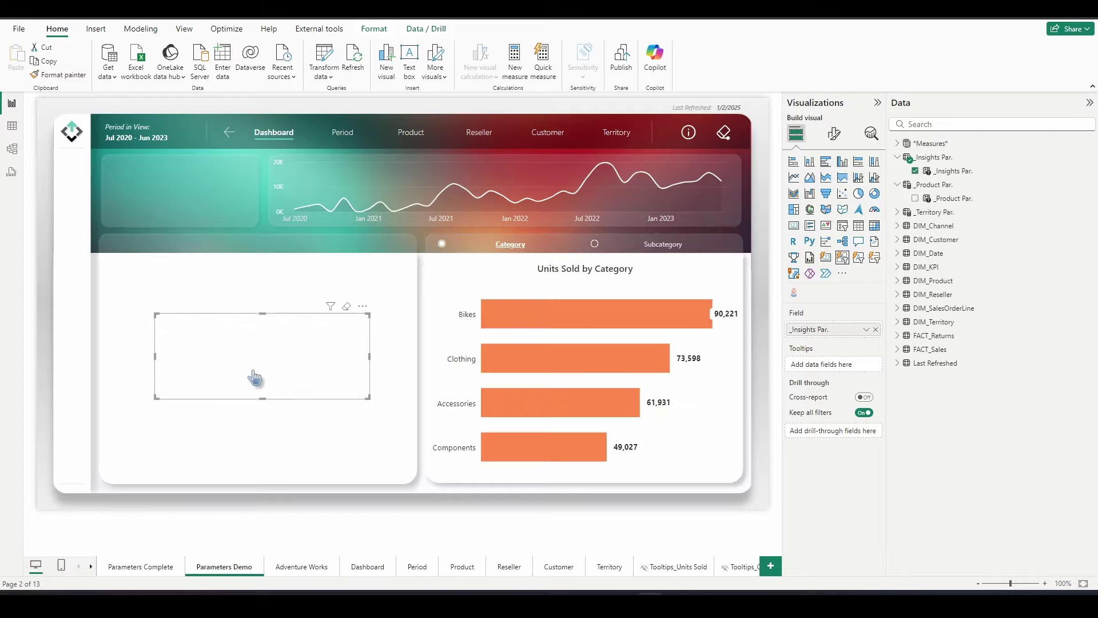
drag(255, 377, 230, 271)
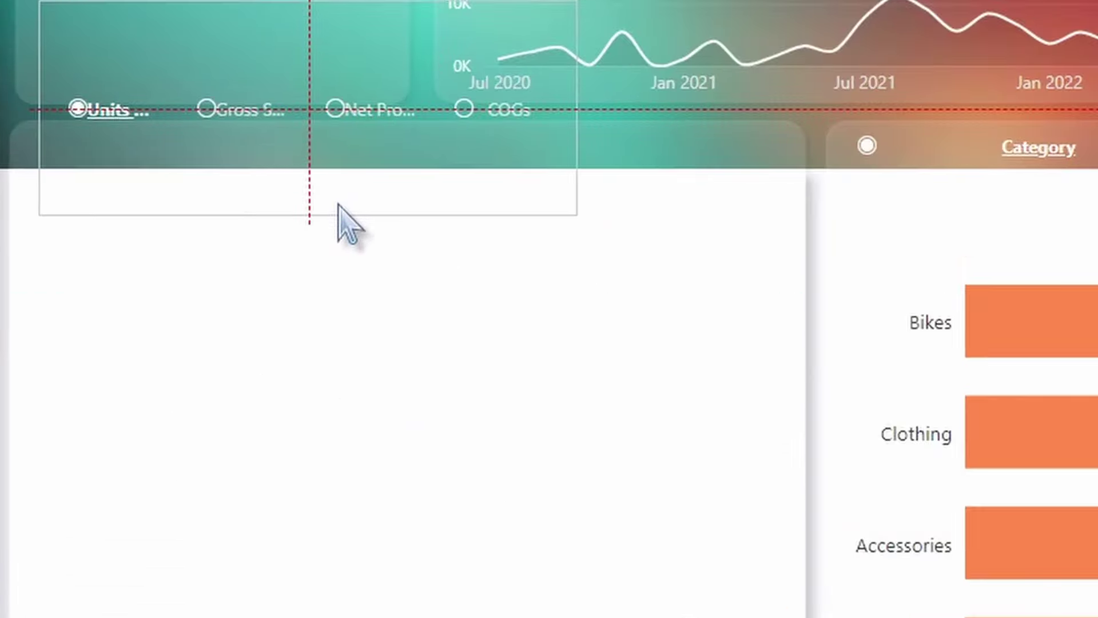
drag(337, 216, 335, 223)
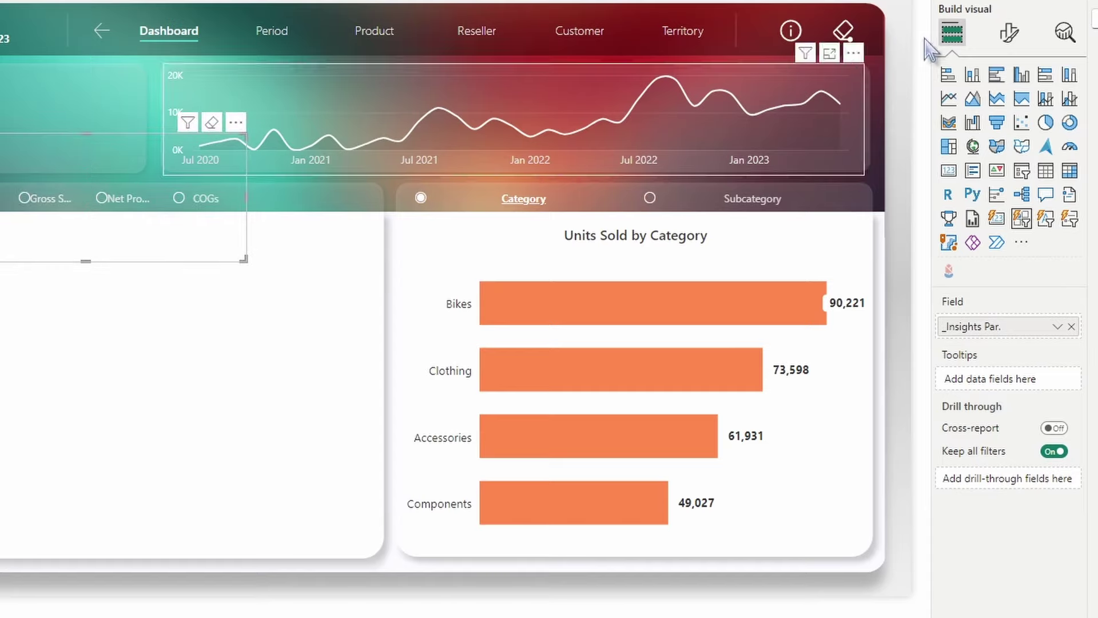
Set the insights slicer's left and right padding to 0 px
click(1009, 32)
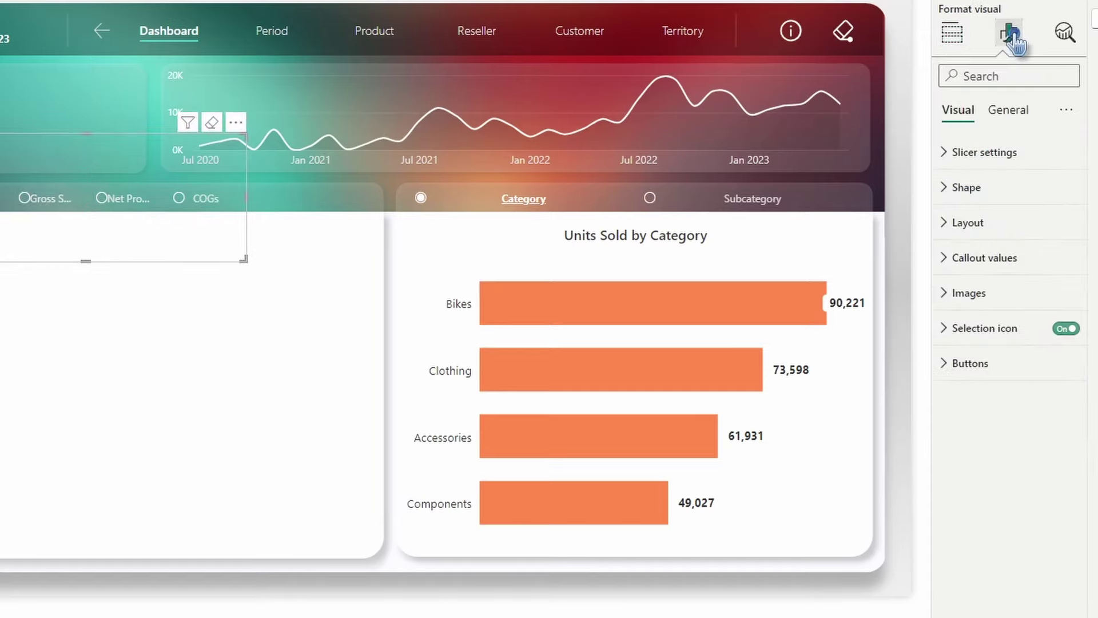
click(1019, 112)
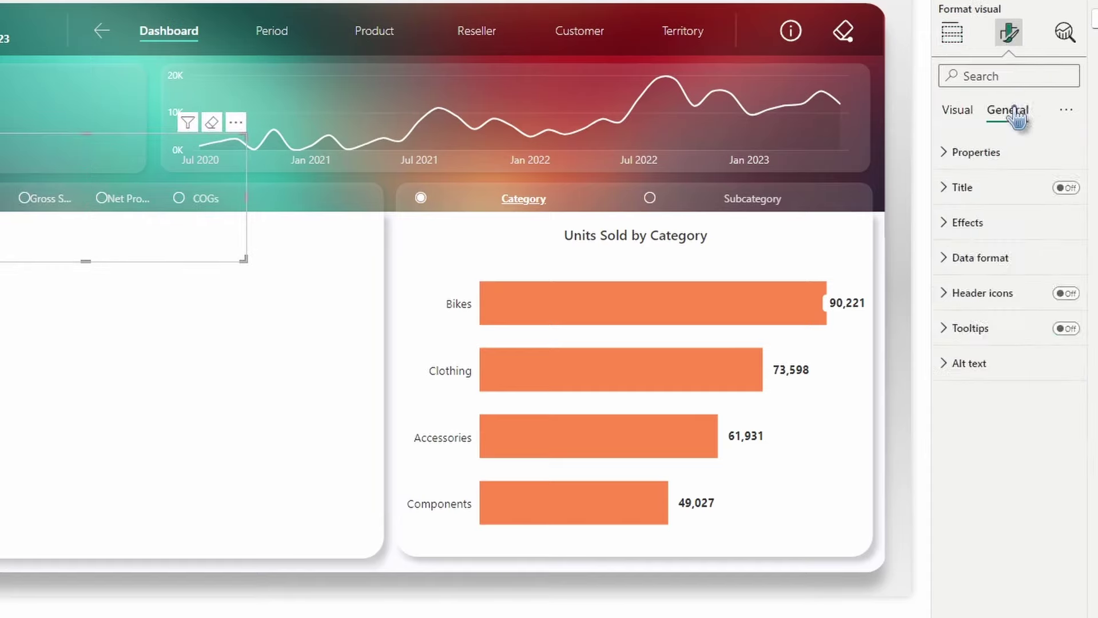
click(994, 152)
click(979, 388)
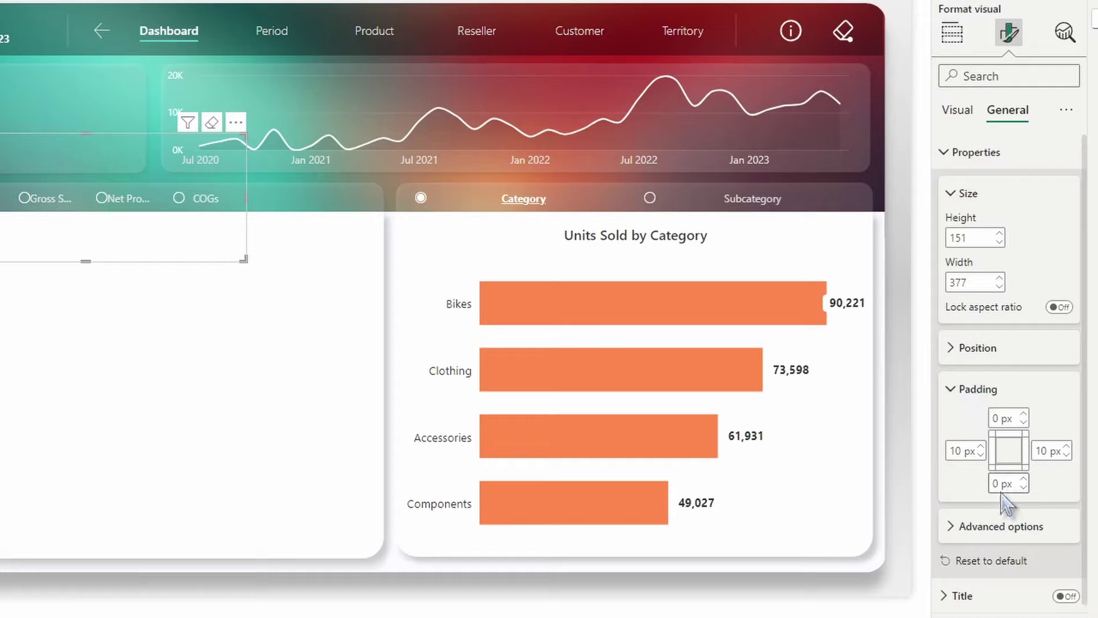
double_click(966, 451)
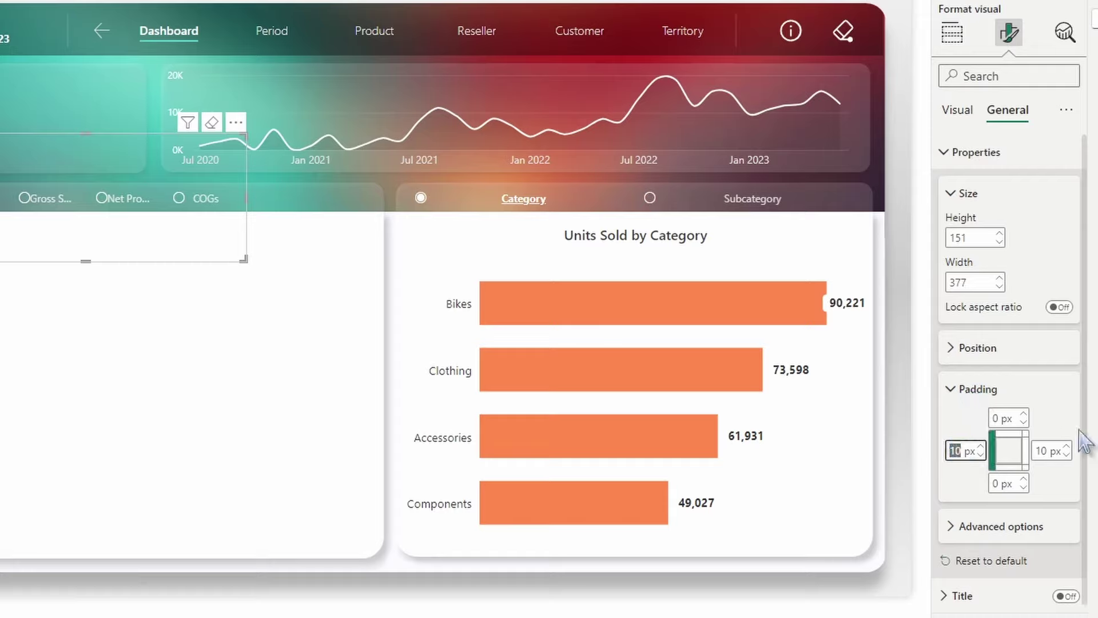
double_click(1051, 449)
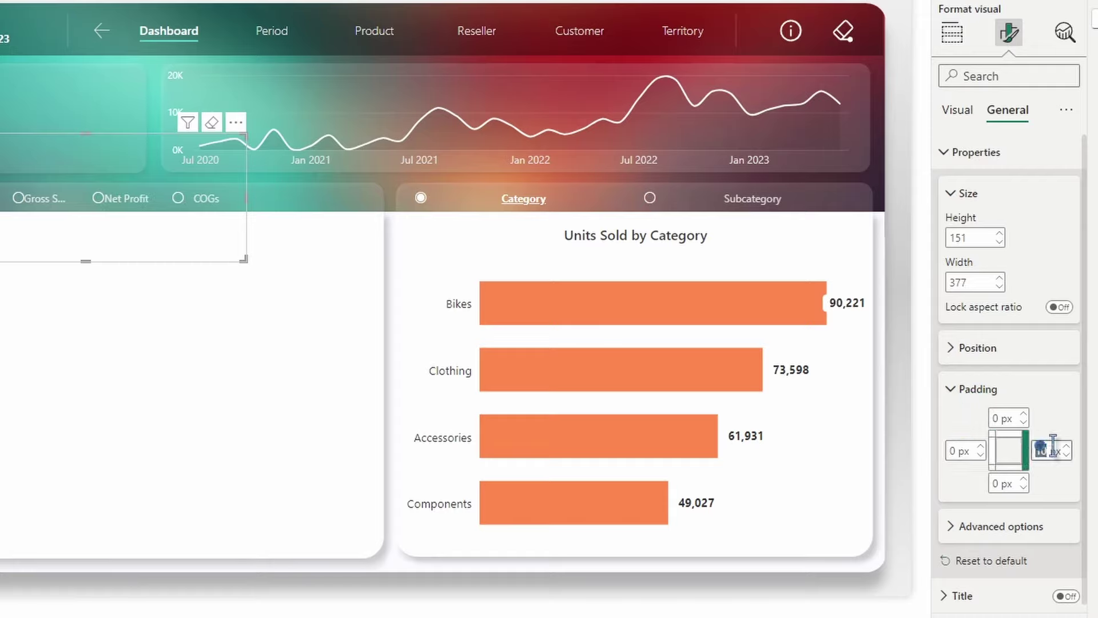
text(0)
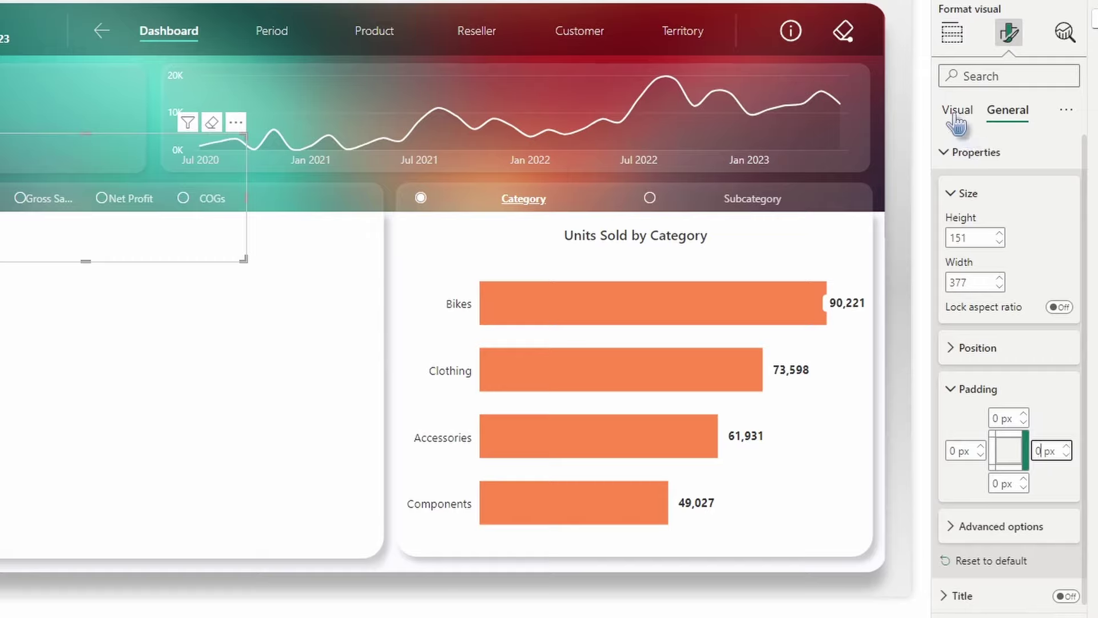
Change the insights slicer's layout arrangement to Single column
click(956, 111)
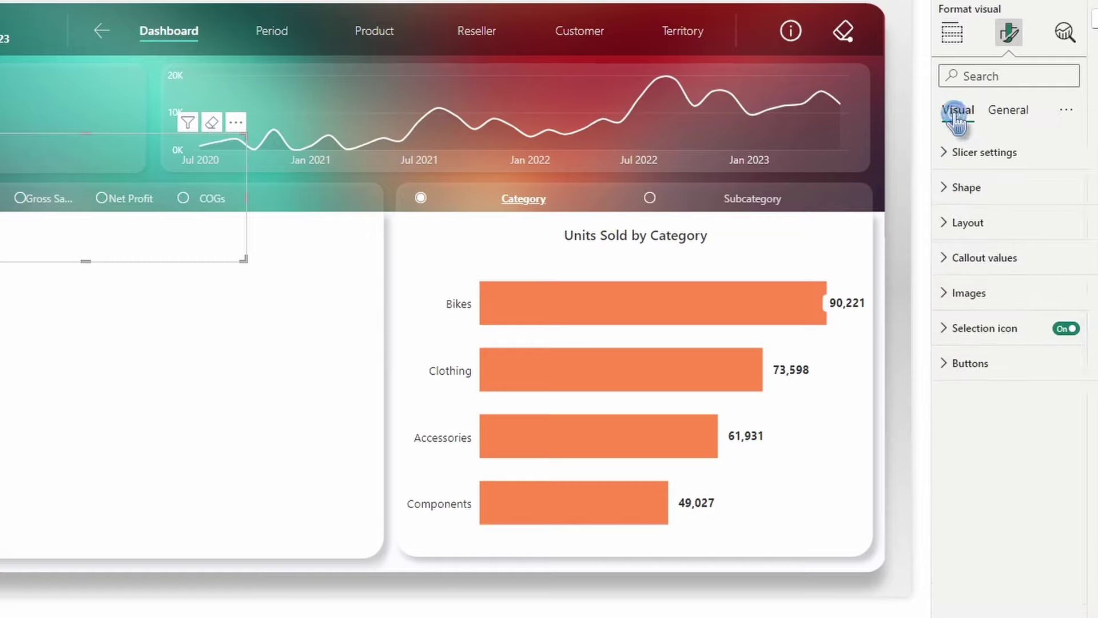
click(994, 225)
click(994, 309)
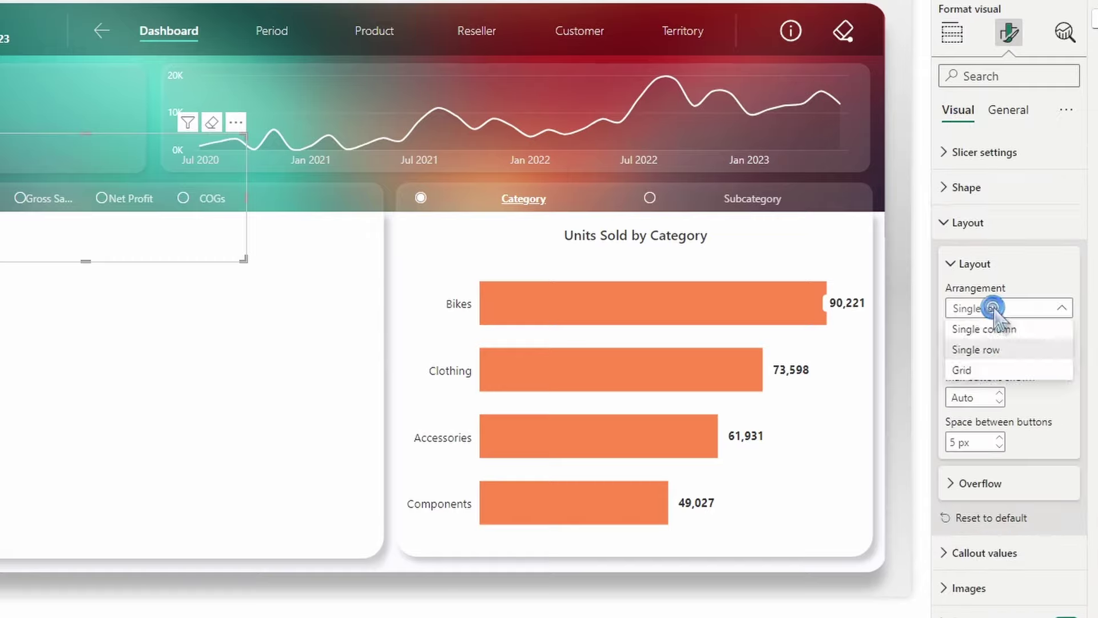
click(998, 330)
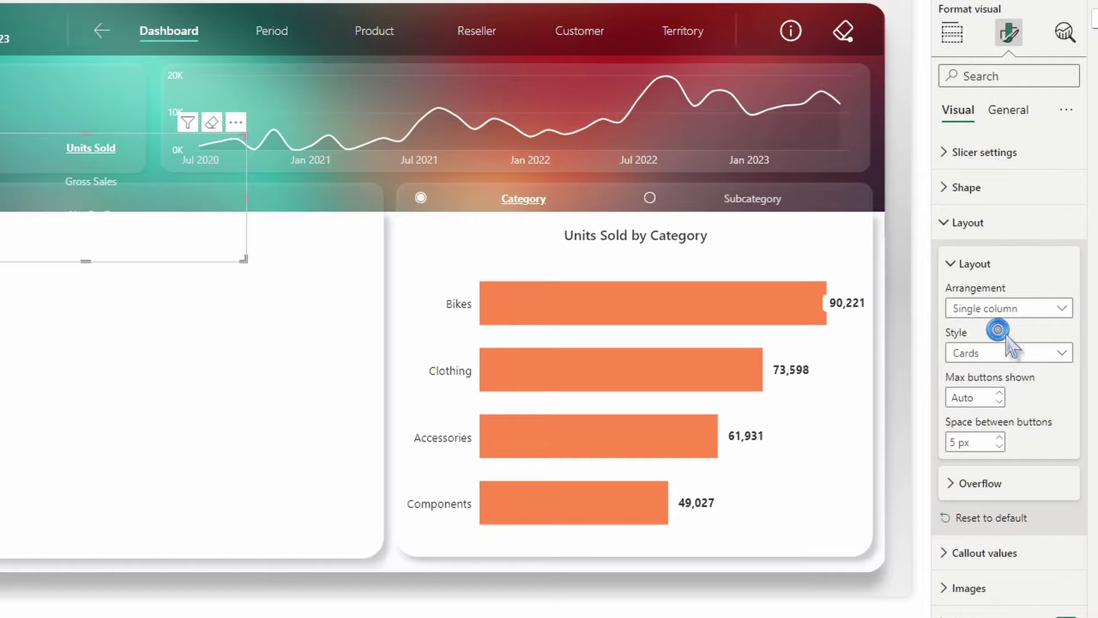
Turn off the insights slicer's callout values and collapse their settings
click(1002, 563)
scroll(1064, 515, down, 4)
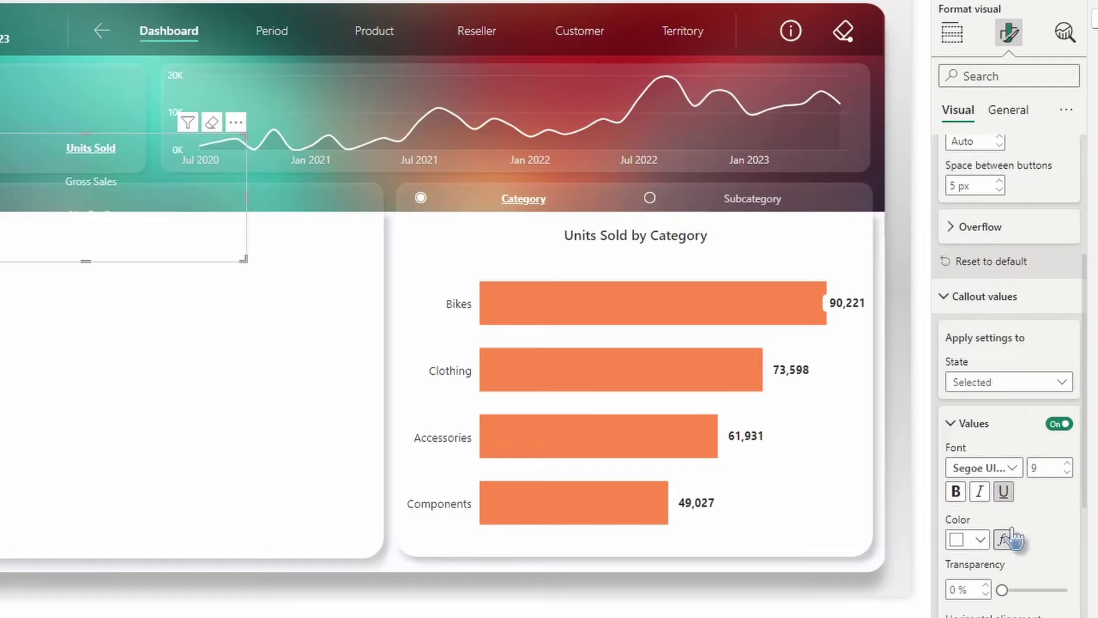
click(1058, 425)
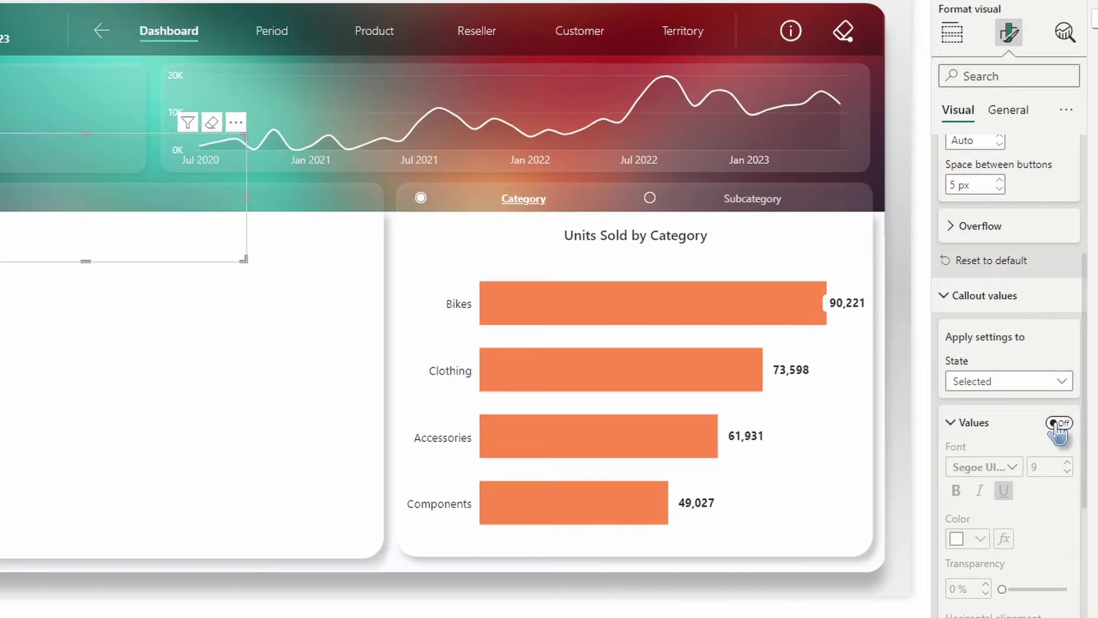
click(984, 295)
Set the insights slicer's selection icon color to #30A298 for the Default state
click(1005, 524)
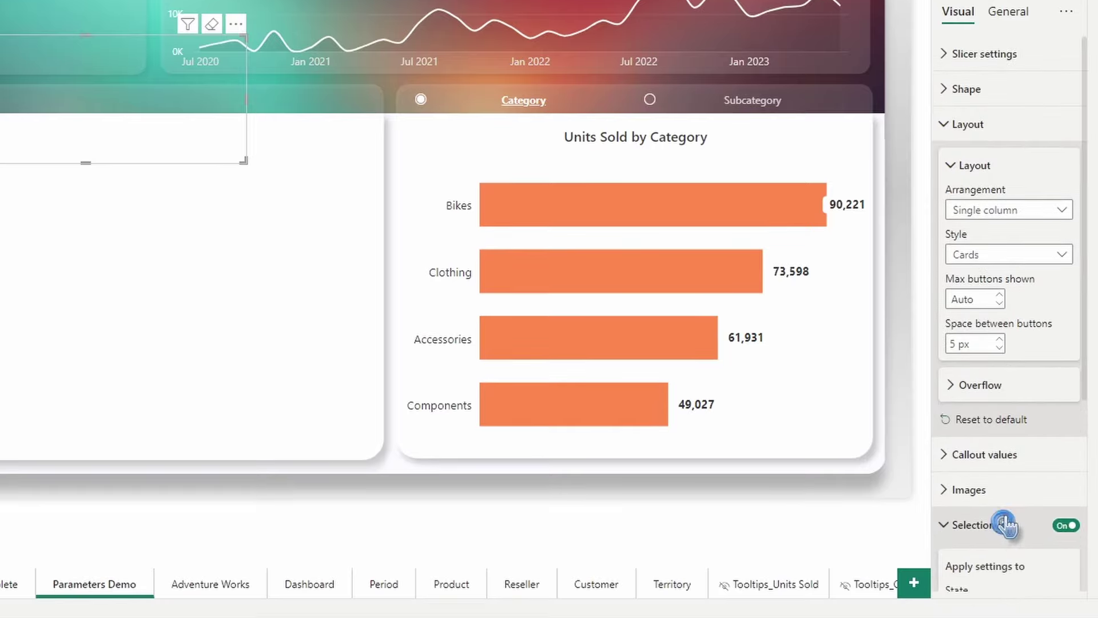
scroll(1006, 524, down, 5)
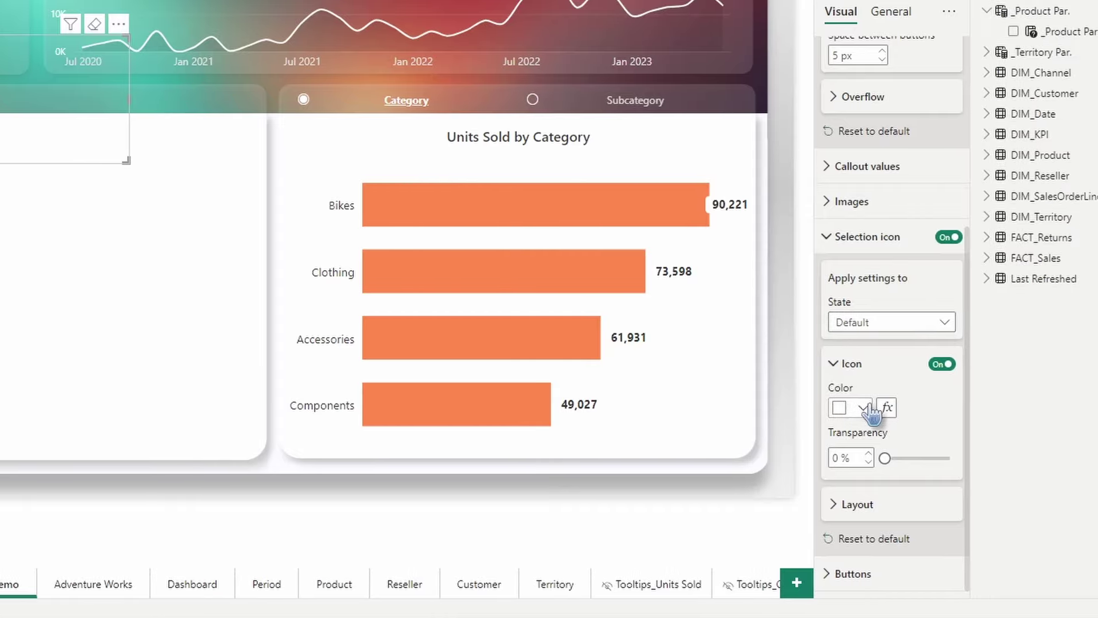
click(981, 407)
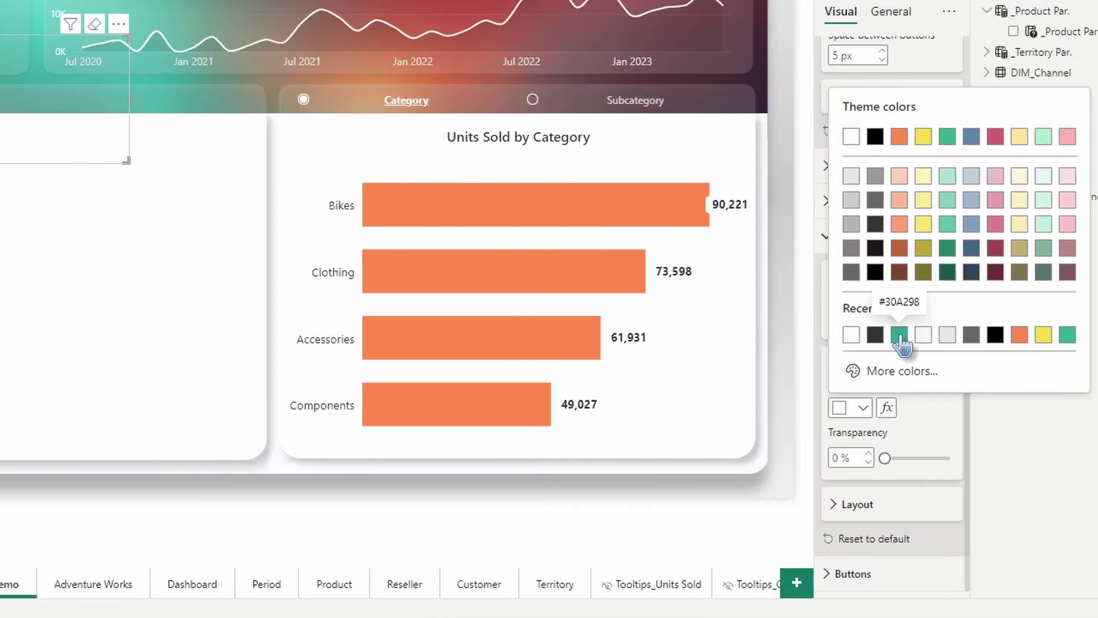
click(902, 342)
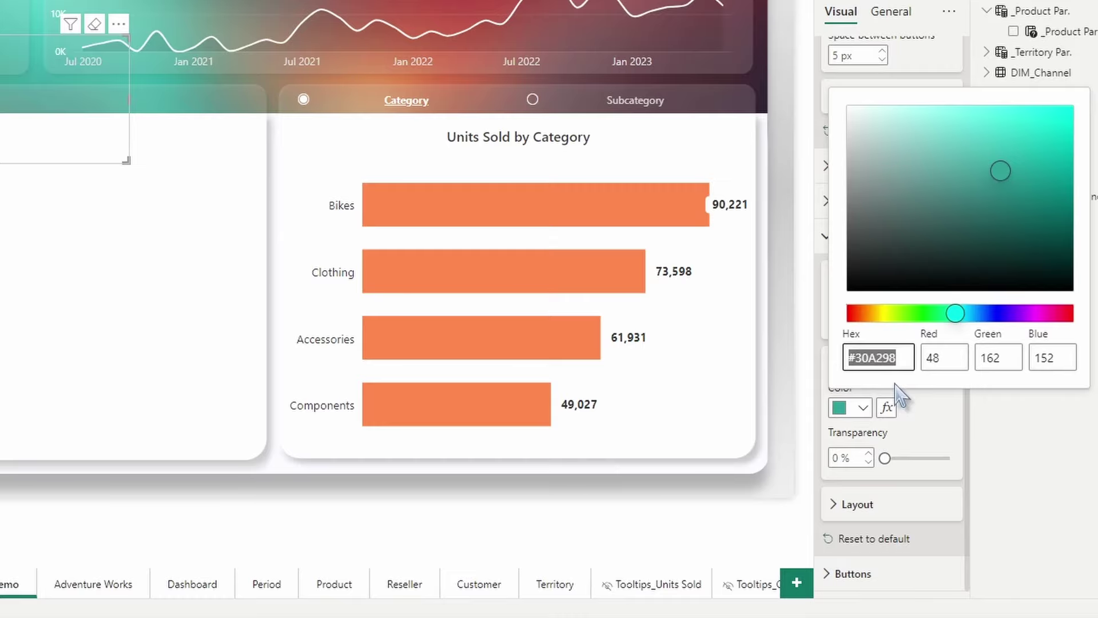
click(918, 419)
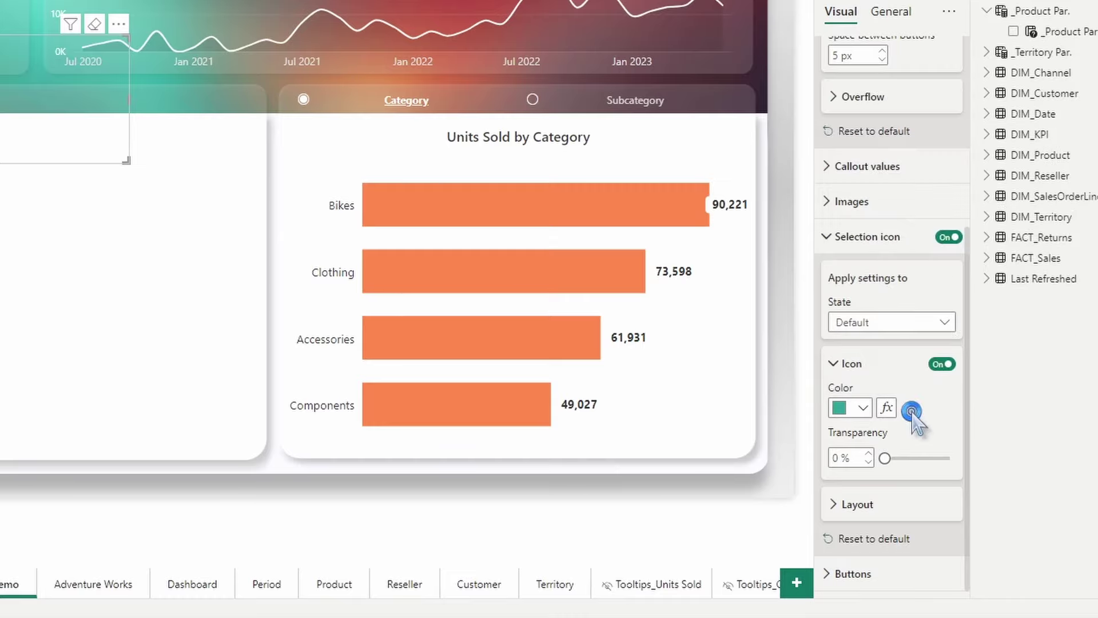
Set the insights slicer's selection icon layout to a size of 17 px and a spacing of 15 px
click(881, 493)
scroll(879, 491, down, 3)
click(843, 459)
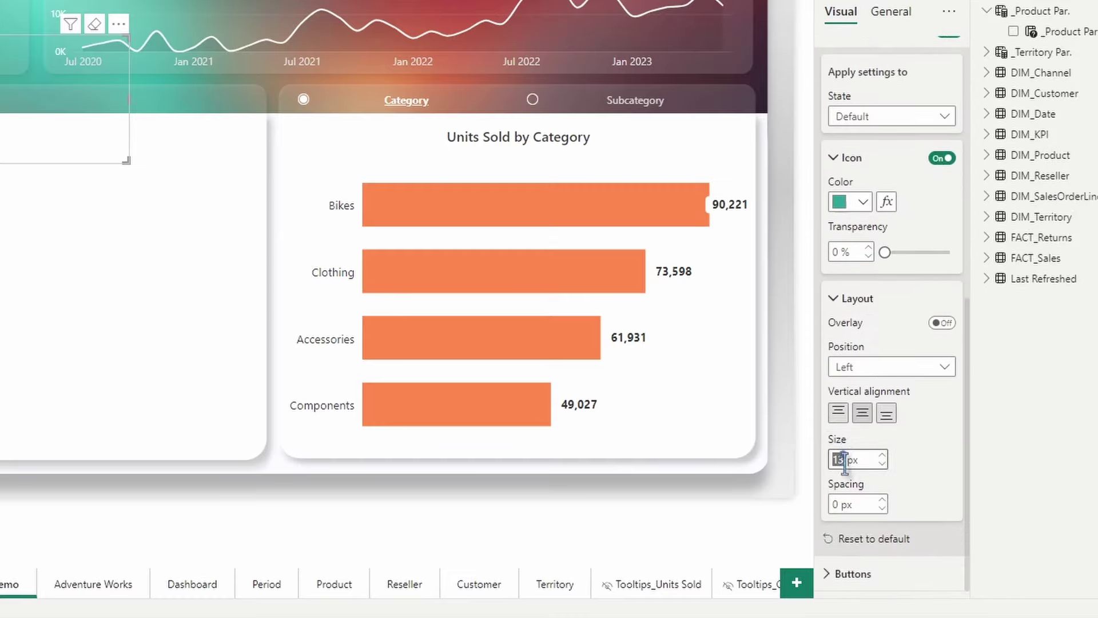
text(13)
key(Tab)
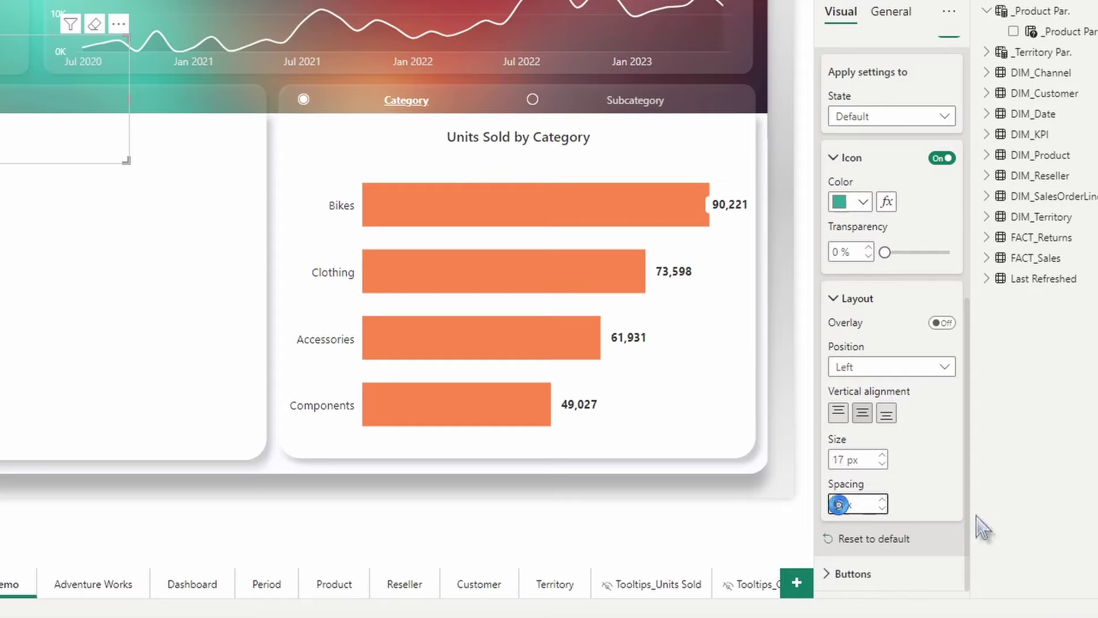
text(15)
Set the insights slicer's button padding to 5 px on the left and right sides
click(880, 576)
scroll(900, 504, down, 5)
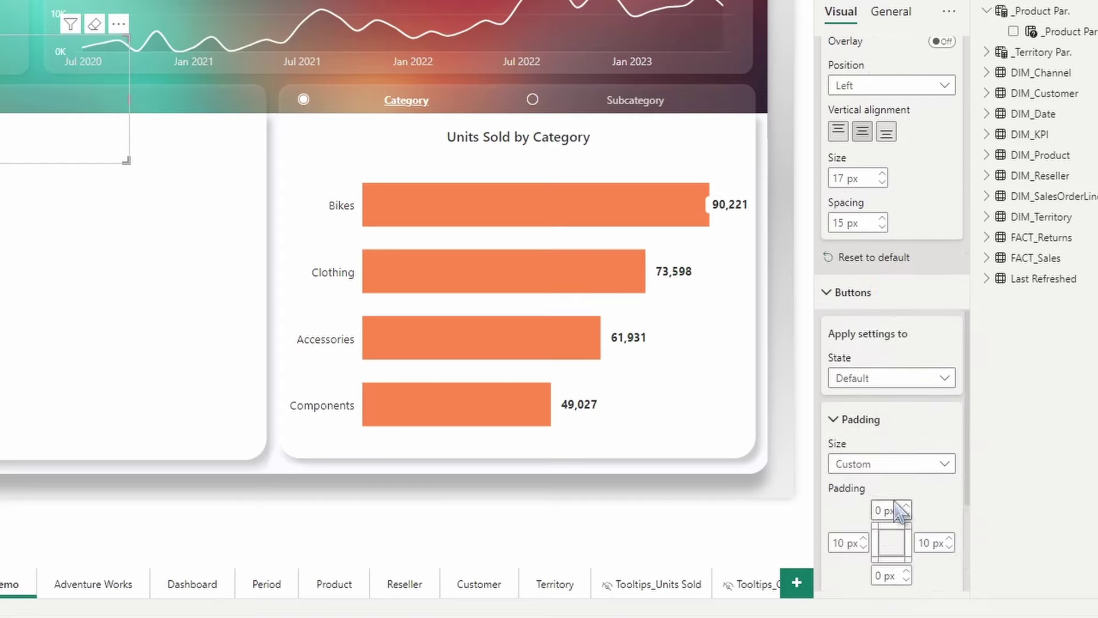
scroll(900, 515, down, 3)
double_click(840, 299)
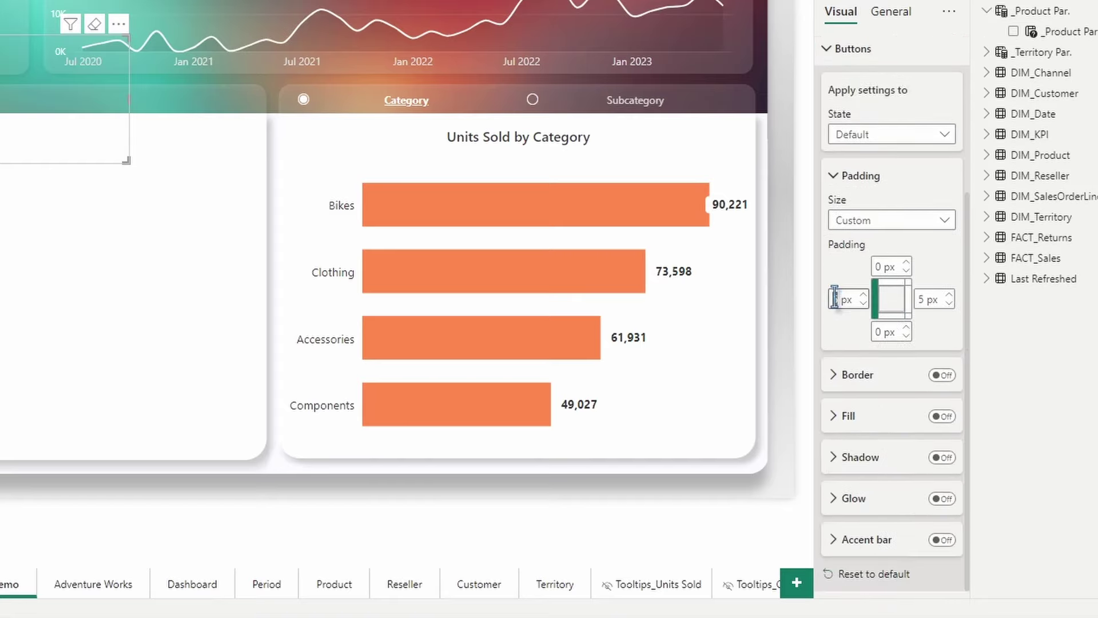
text(5)
double_click(925, 299)
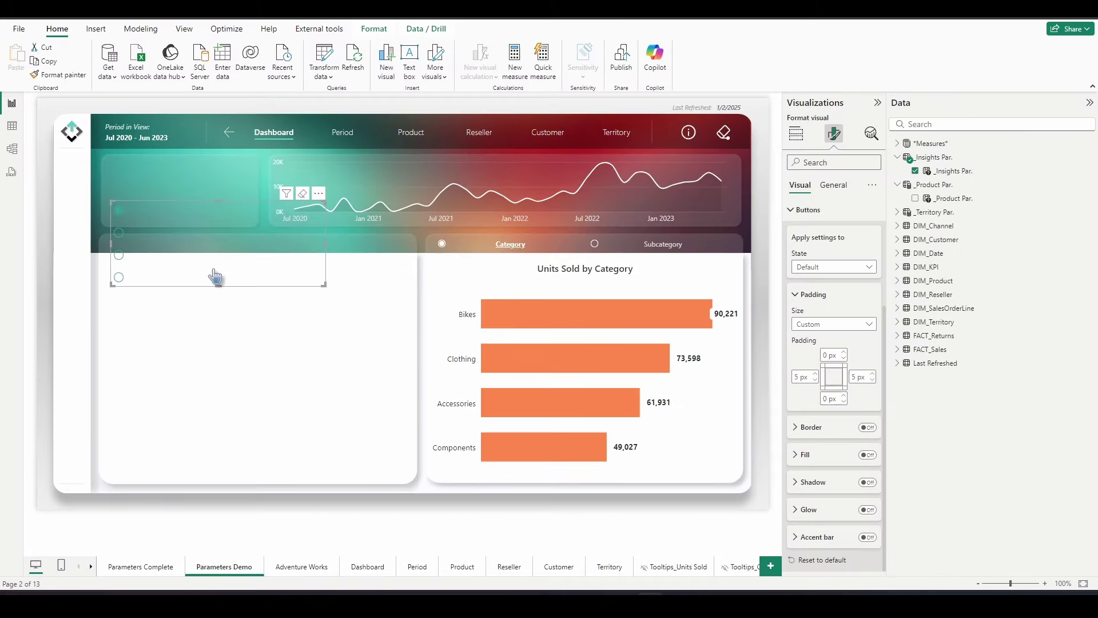
Move the insights slicer onto the white sidebar below the logo and set its width to 30
mouse_move(215, 277)
mouse_down()
mouse_move(265, 283)
mouse_move(164, 298)
mouse_move(220, 295)
mouse_up()
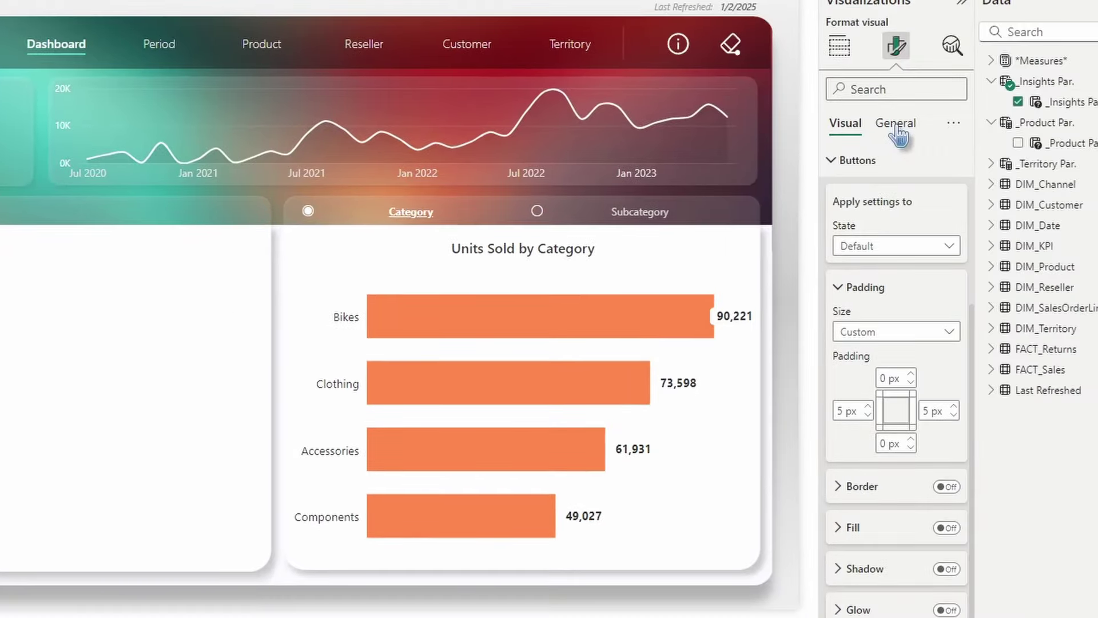
click(896, 123)
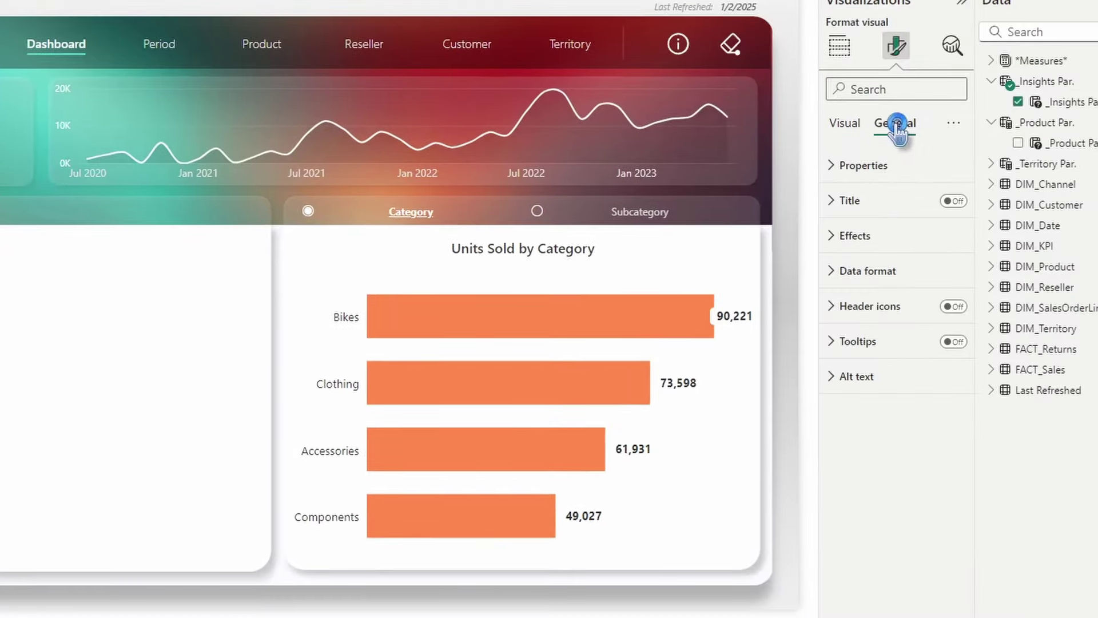
click(864, 166)
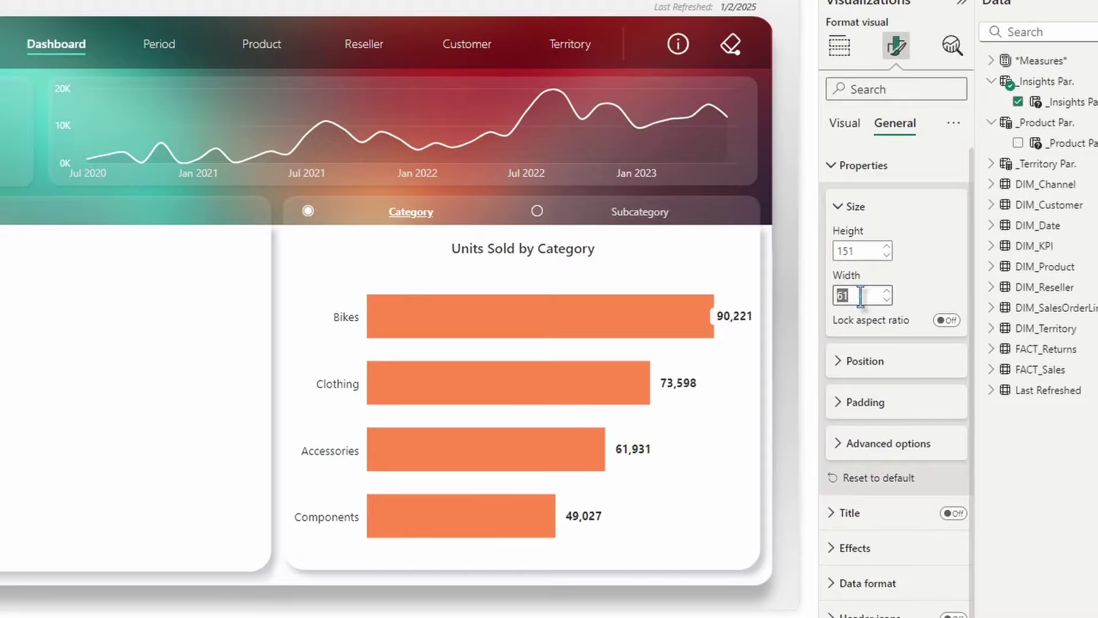
text(30)
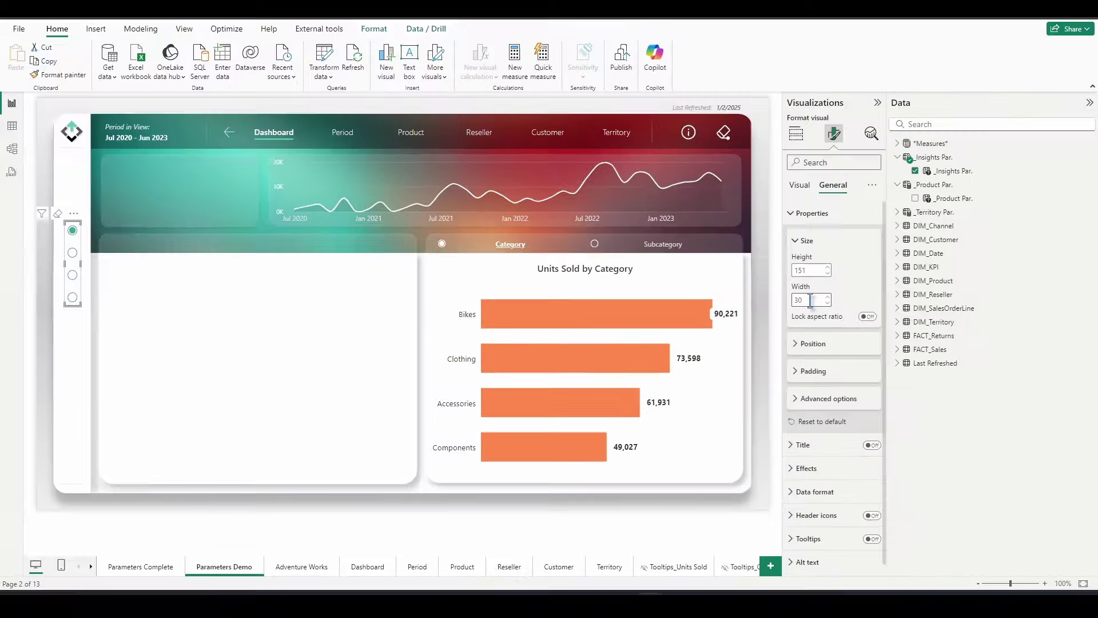
Stretch the insights slicer to a height of about 587 between the sidebar's two divider lines and center it under the logo
click(72, 221)
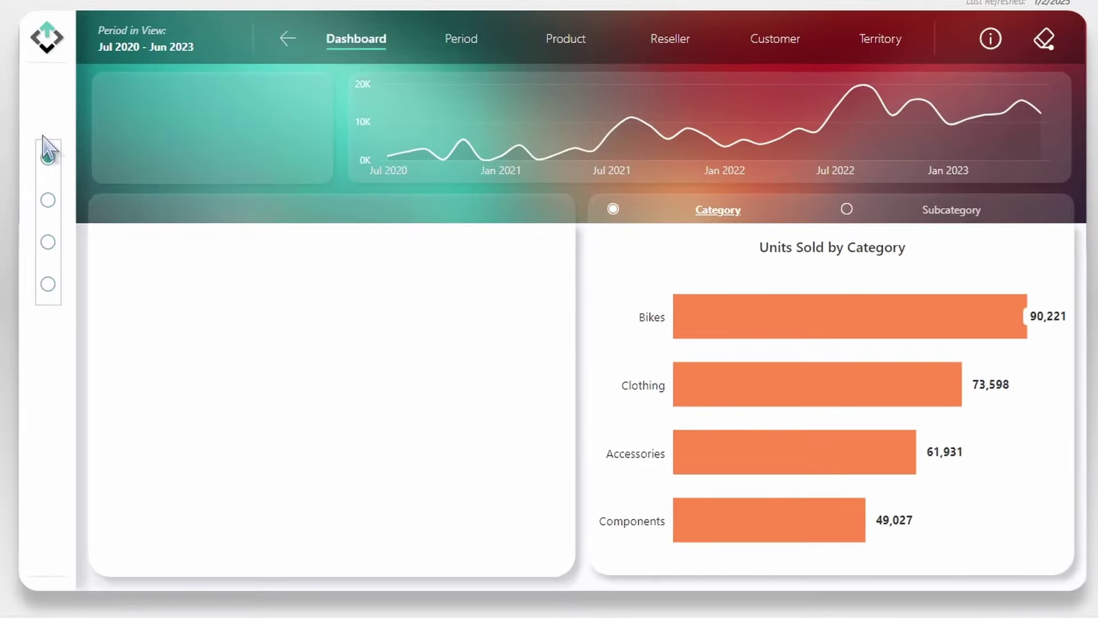
drag(41, 100, 45, 66)
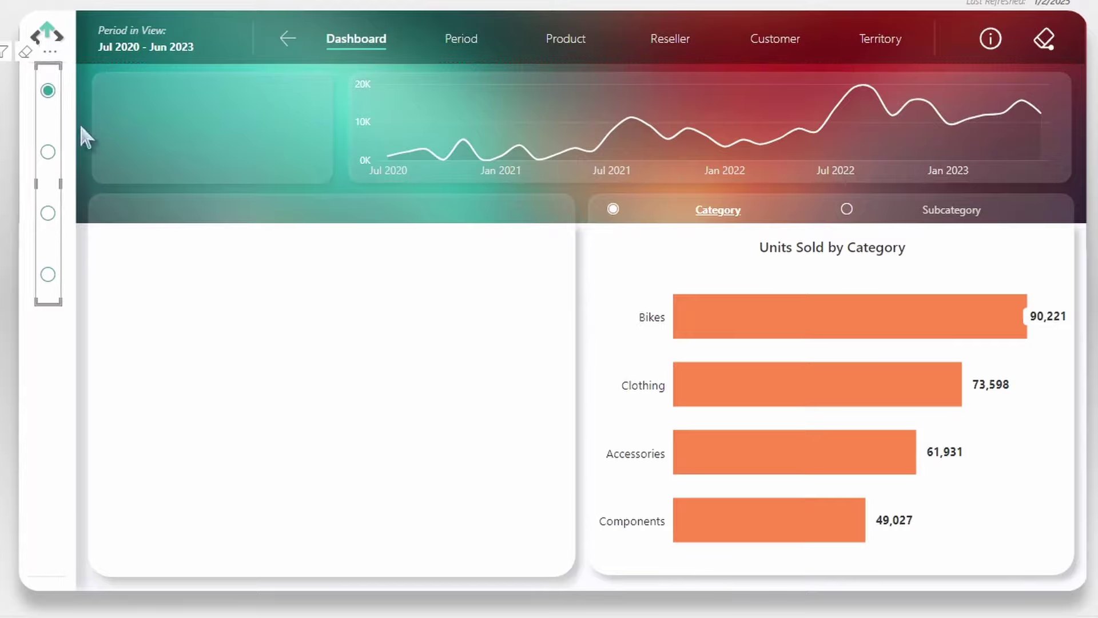
drag(45, 303, 61, 575)
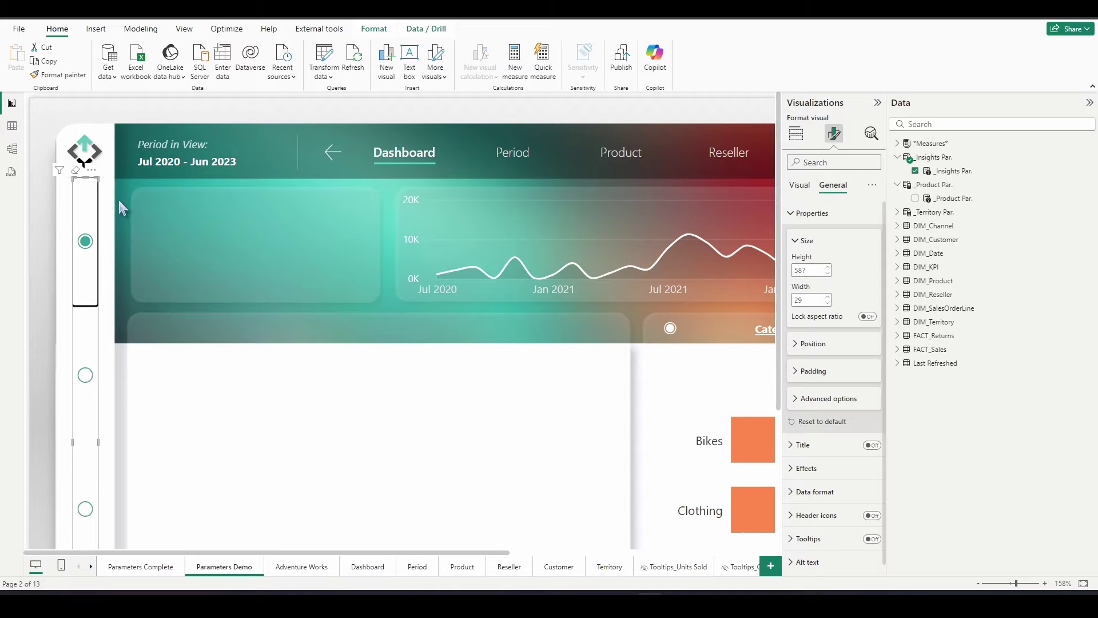
key(Left)
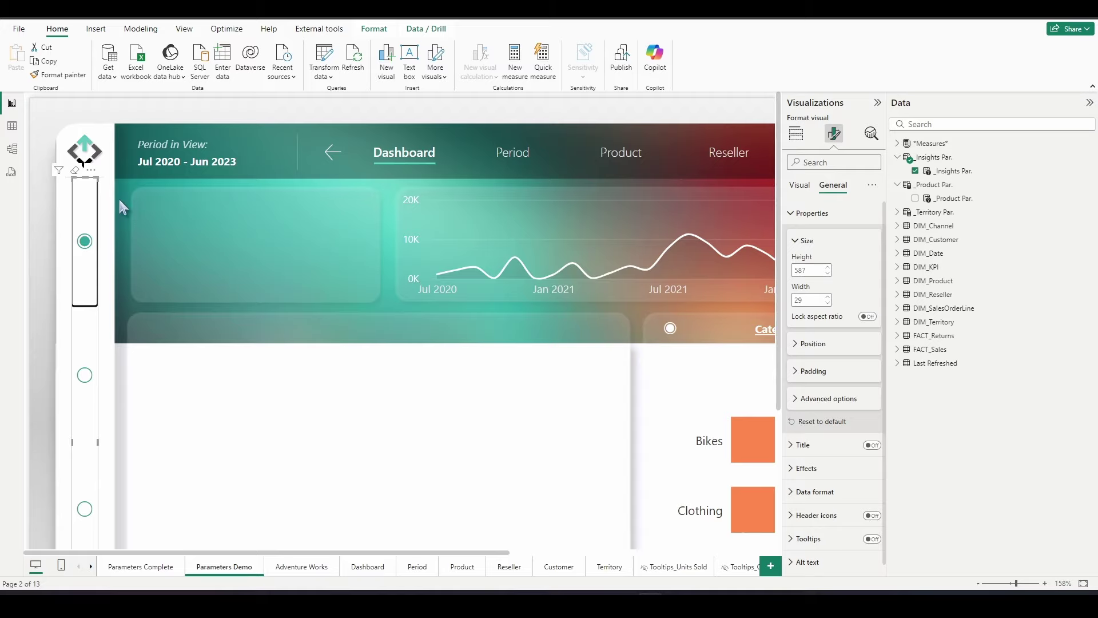
key(Right)
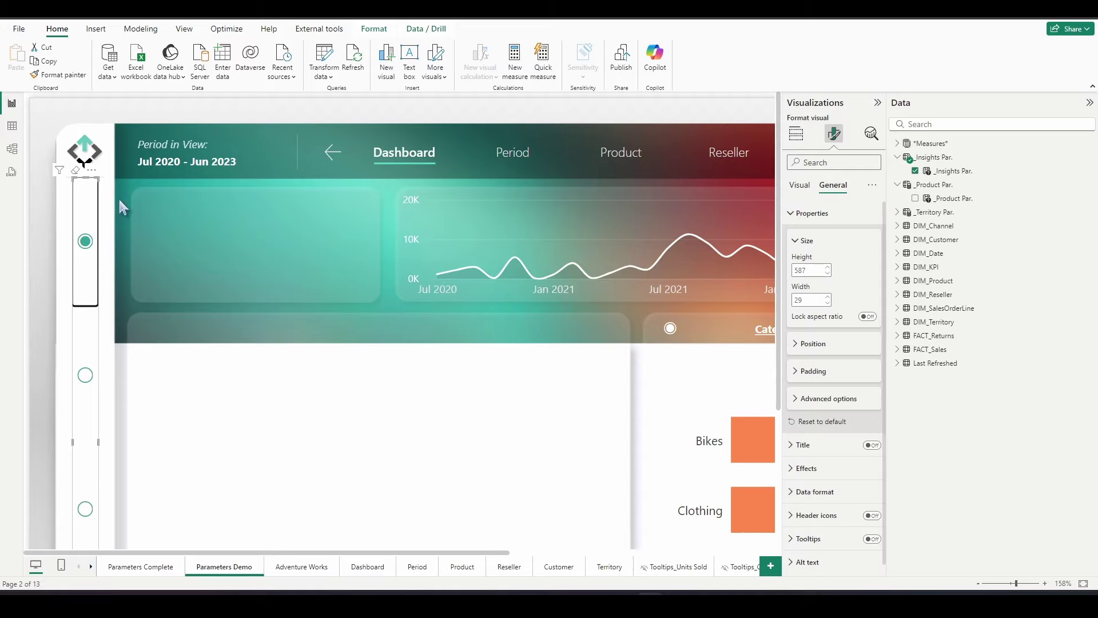
click(1063, 583)
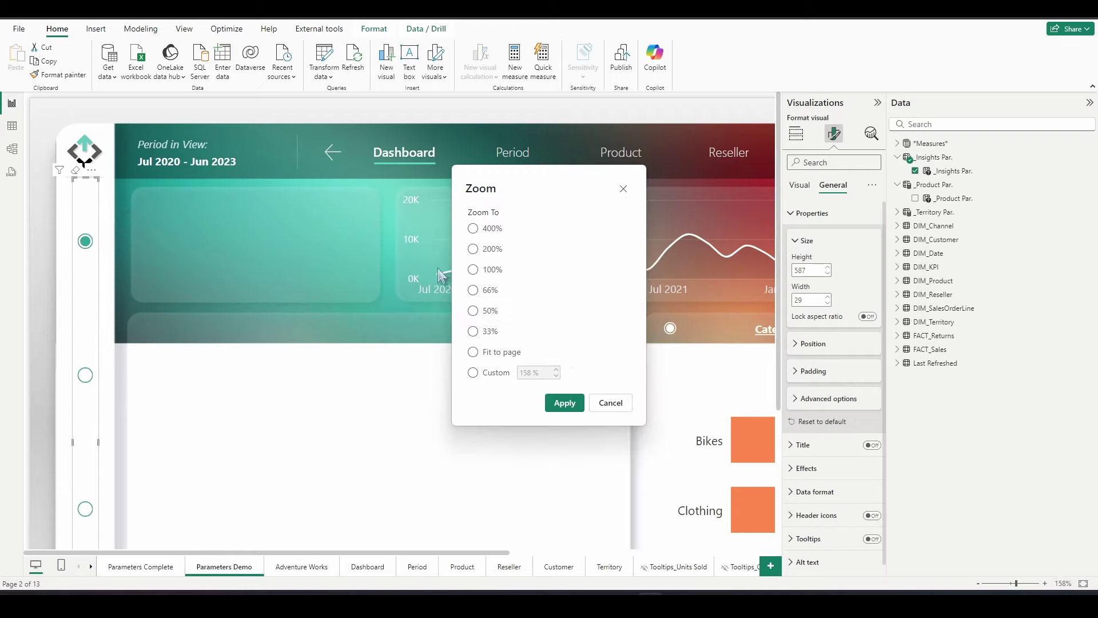
click(557, 403)
Test each insights slicer option against the bar chart, ending on the first option, Units Sold
click(73, 368)
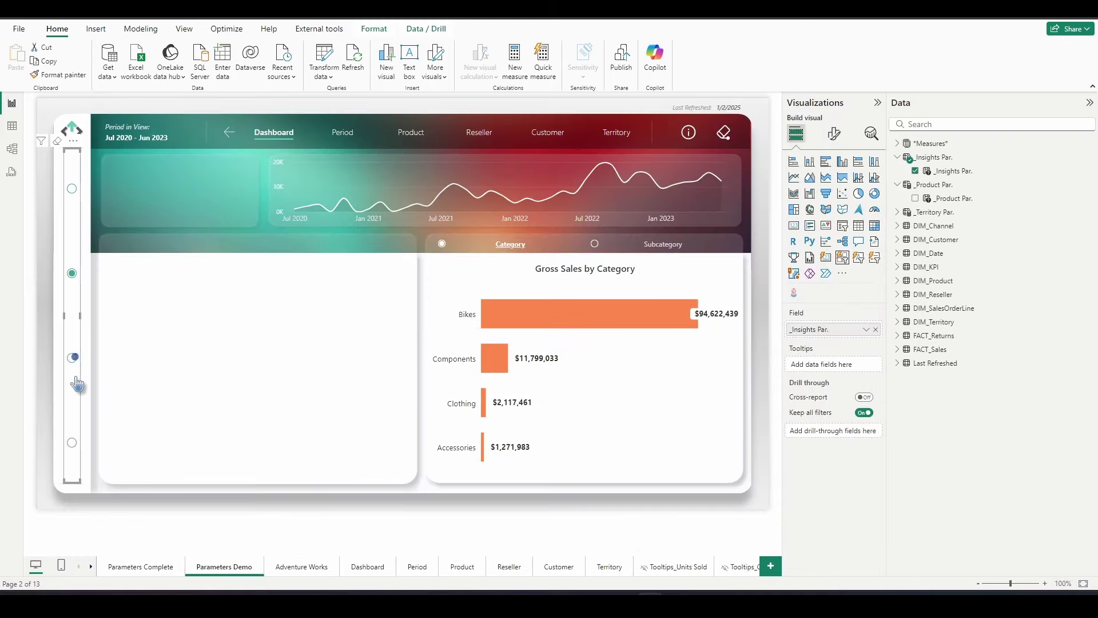
click(71, 443)
click(77, 187)
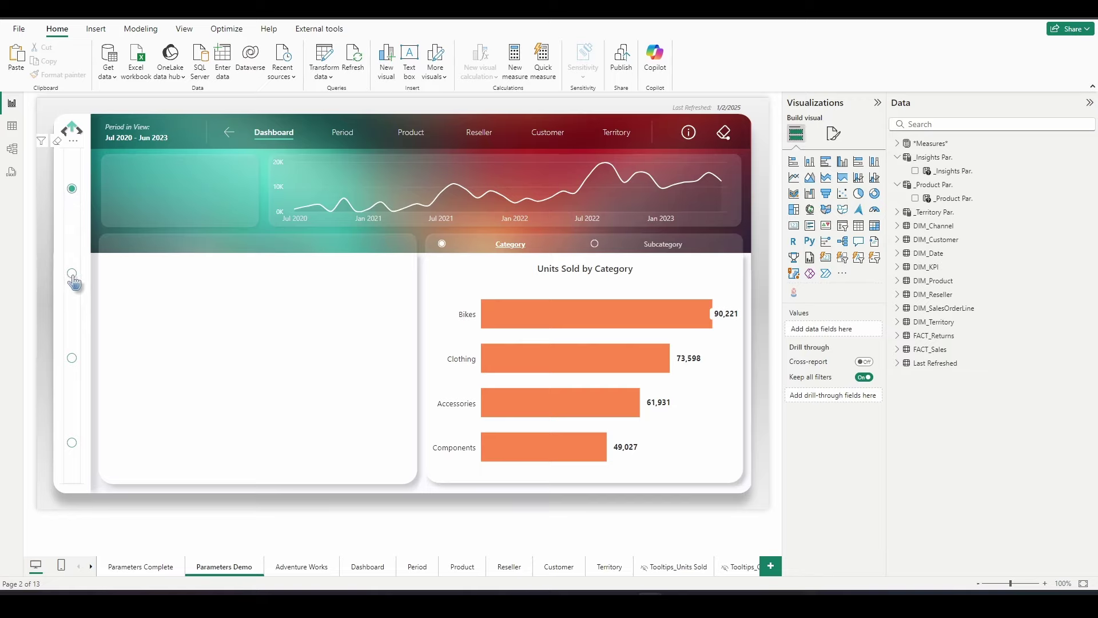
click(72, 273)
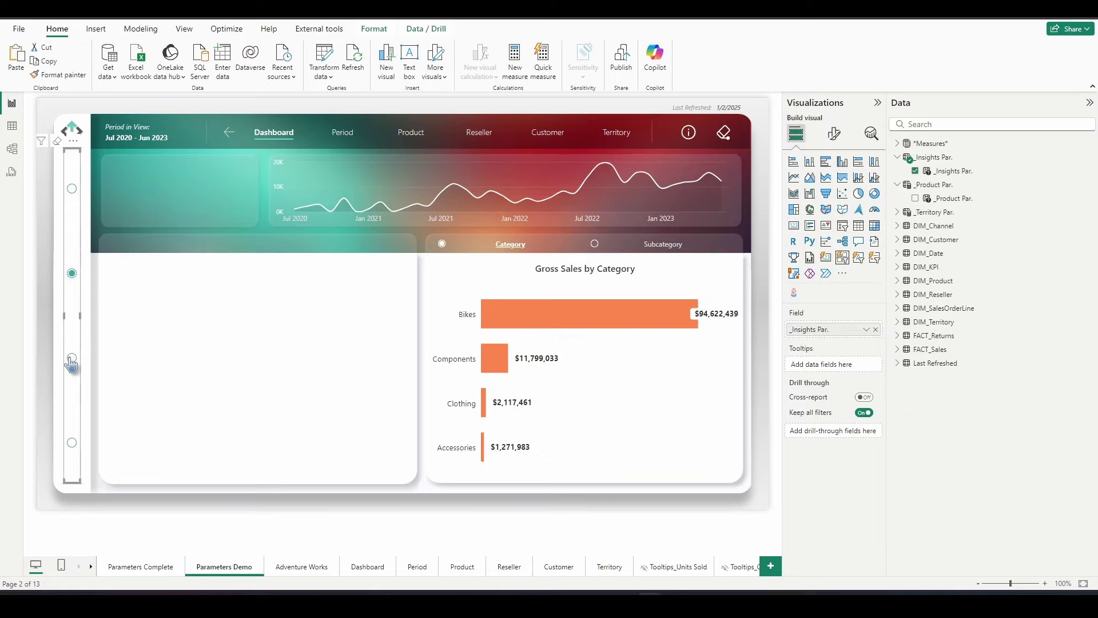
click(72, 357)
click(72, 442)
click(73, 190)
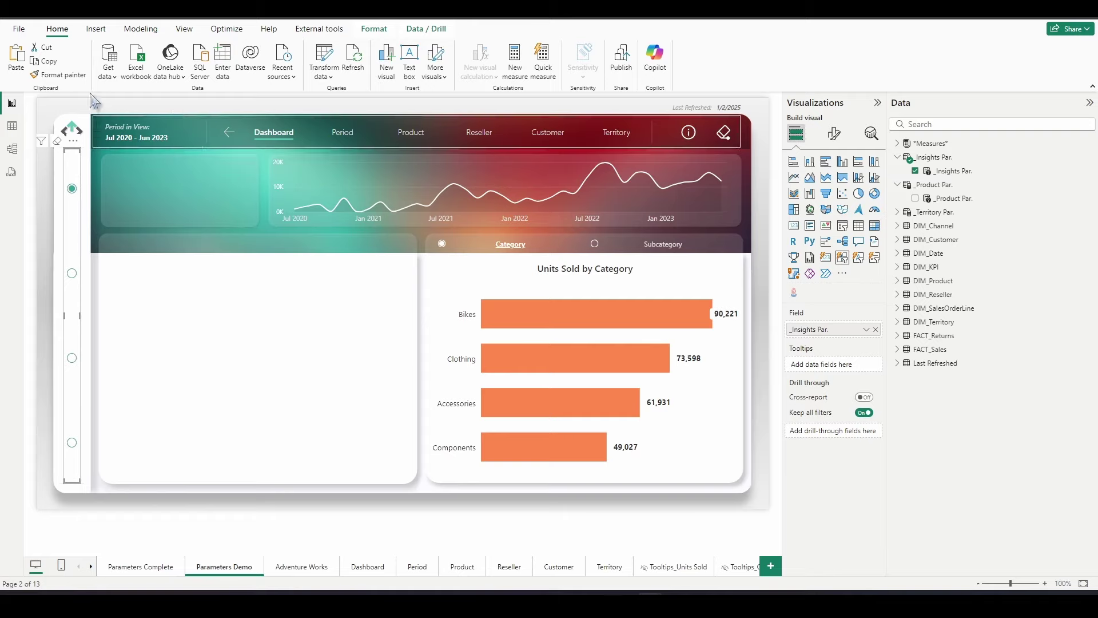
Insert a blank button and move it onto the empty card beside the sidebar
click(96, 28)
click(379, 73)
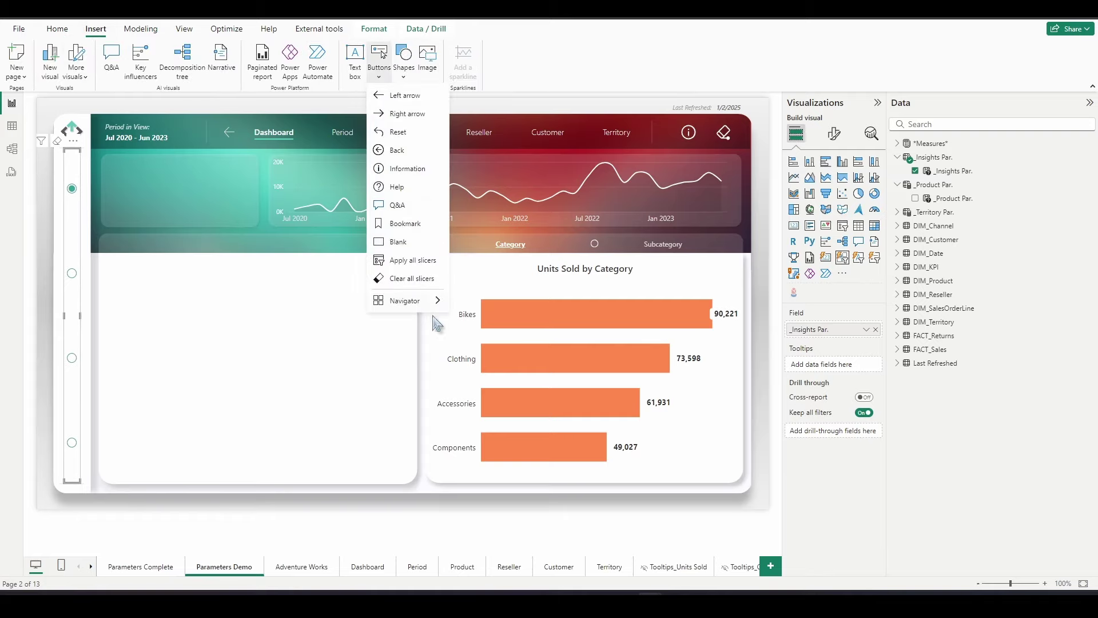
click(404, 241)
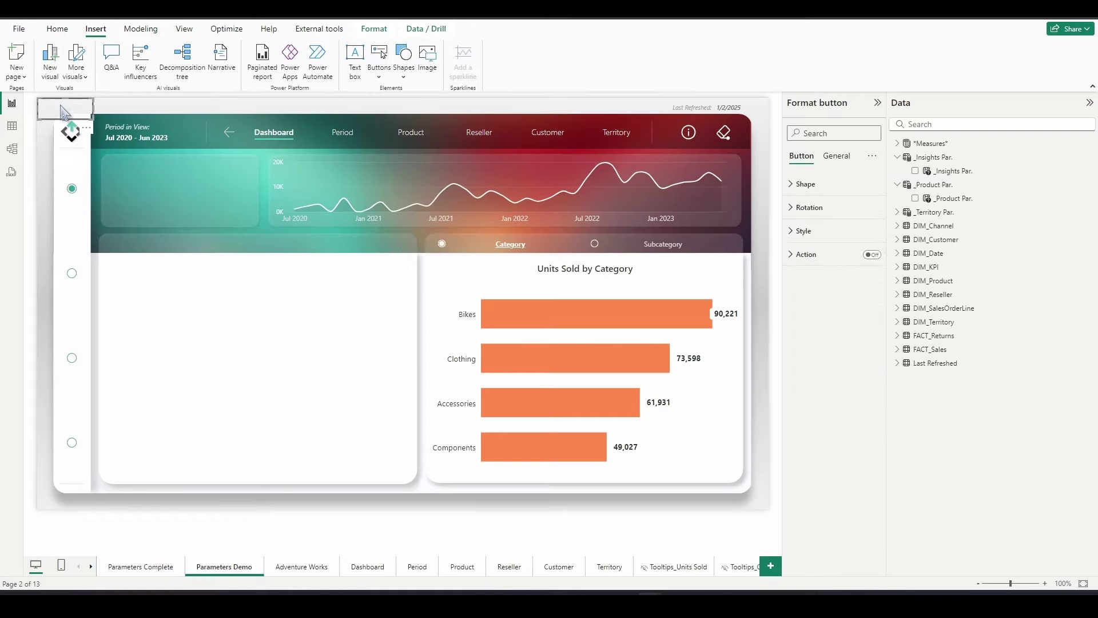
drag(65, 112, 180, 298)
Set the blank button's height to 35 and width to 60
click(846, 157)
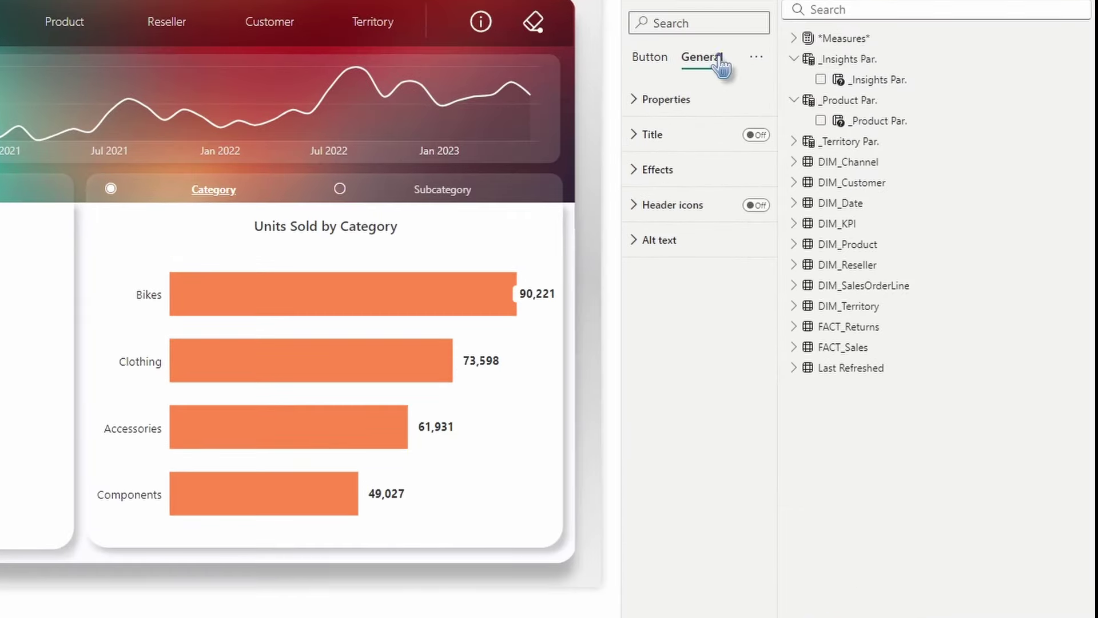
click(672, 101)
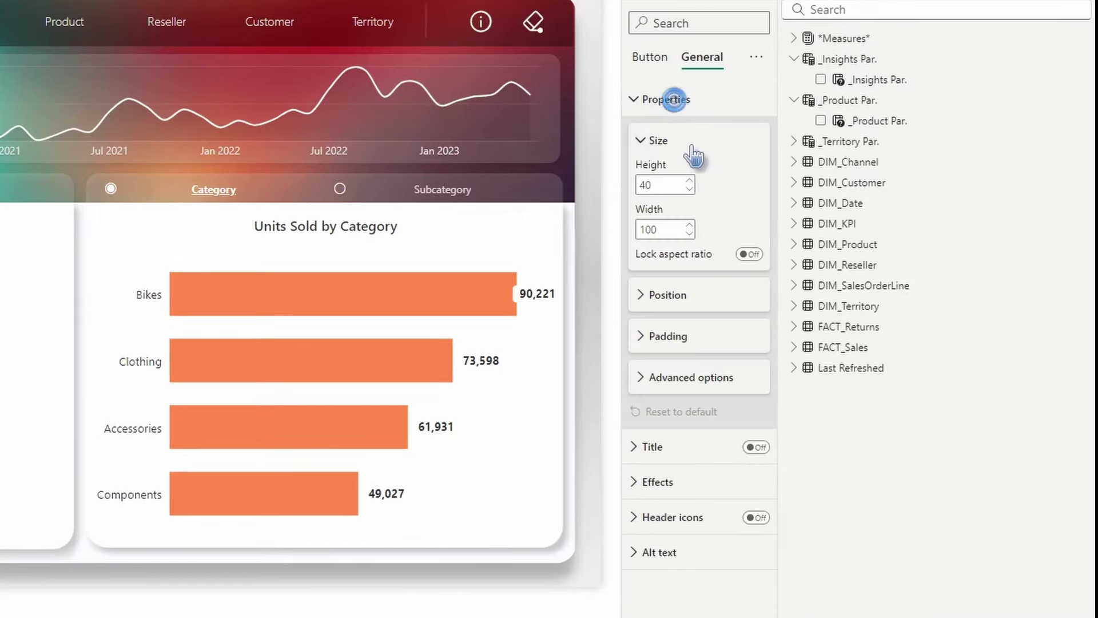
double_click(664, 183)
text(35)
key(Tab)
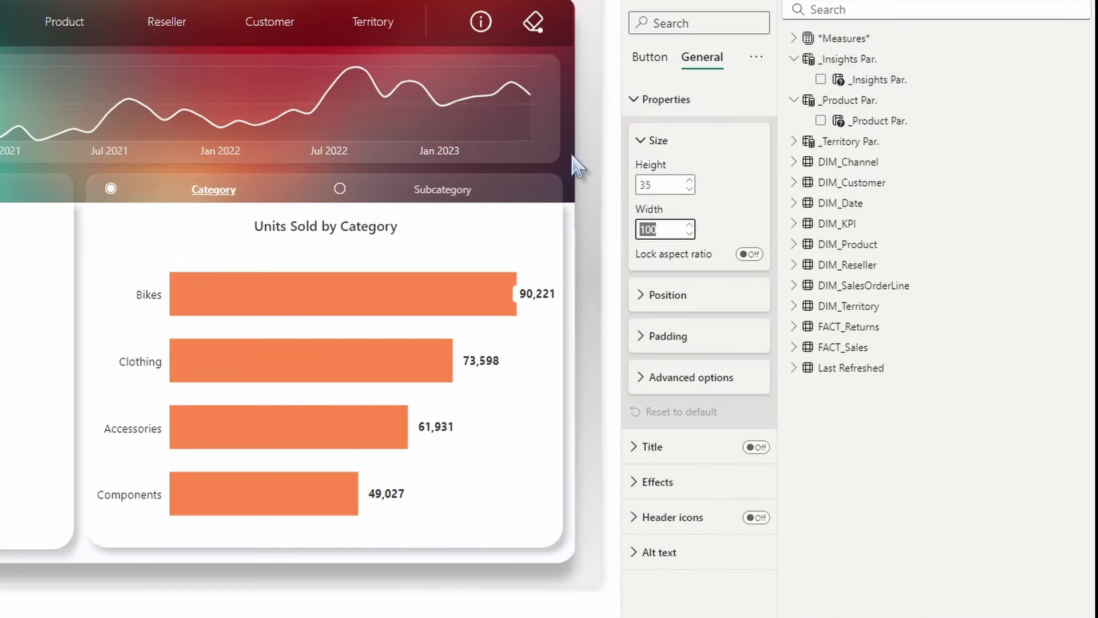
text(60)
Position the blank button in the sidebar directly beneath the insights slicer's first radio option, centered on it
drag(177, 287, 43, 161)
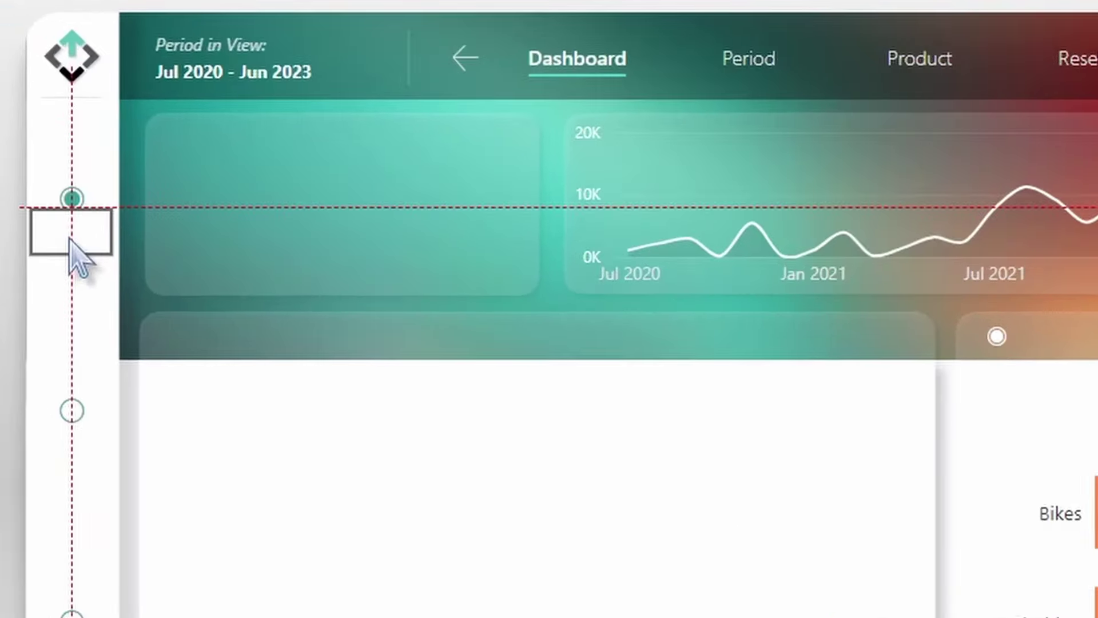
drag(71, 241, 73, 240)
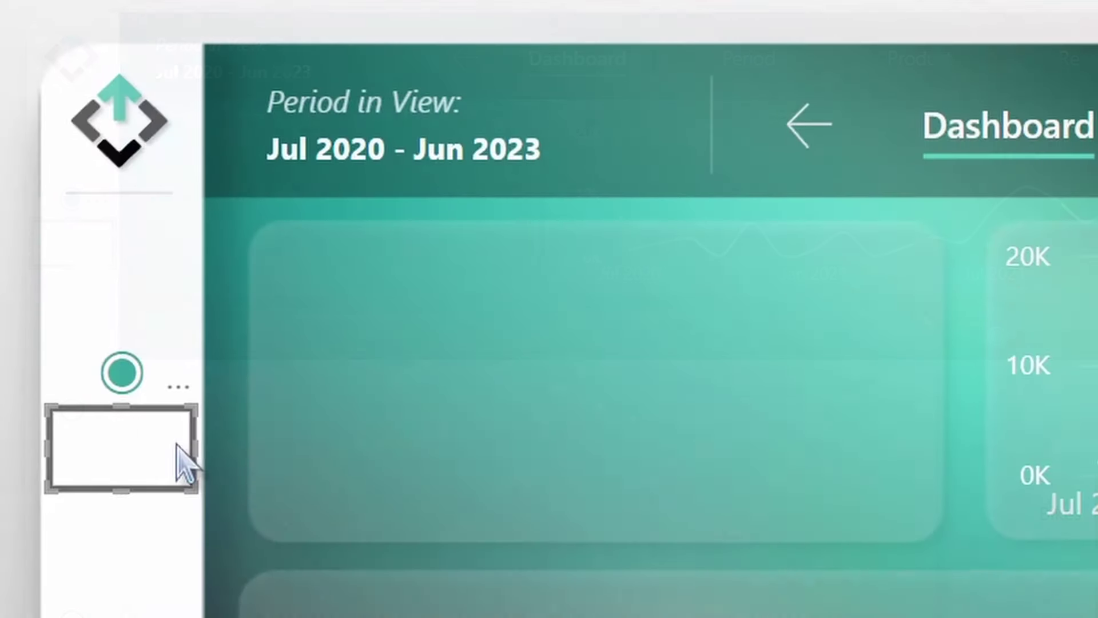
key(Left)
key(Down)
key(Right)
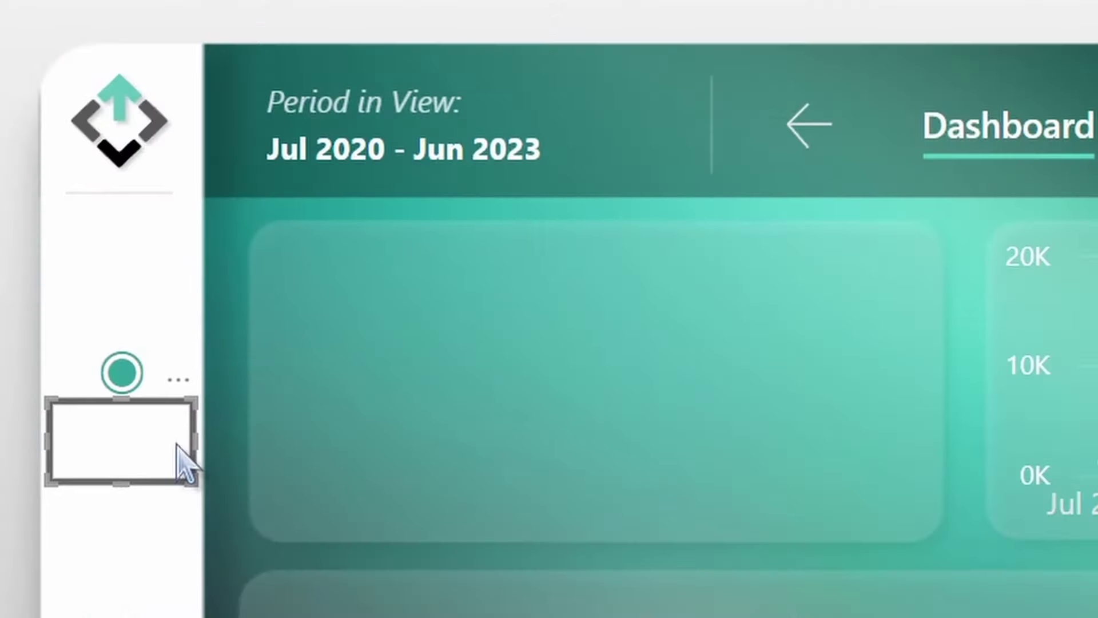
key(Down)
key(Down)
key(Up)
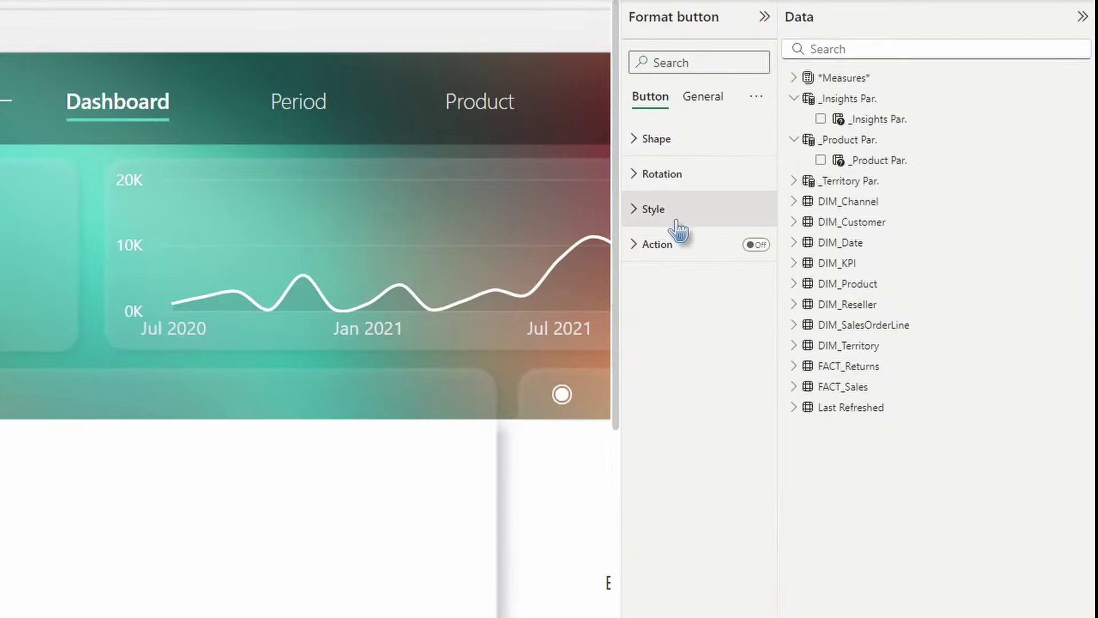
Set the icon type in the blank button's style to Custom
click(683, 215)
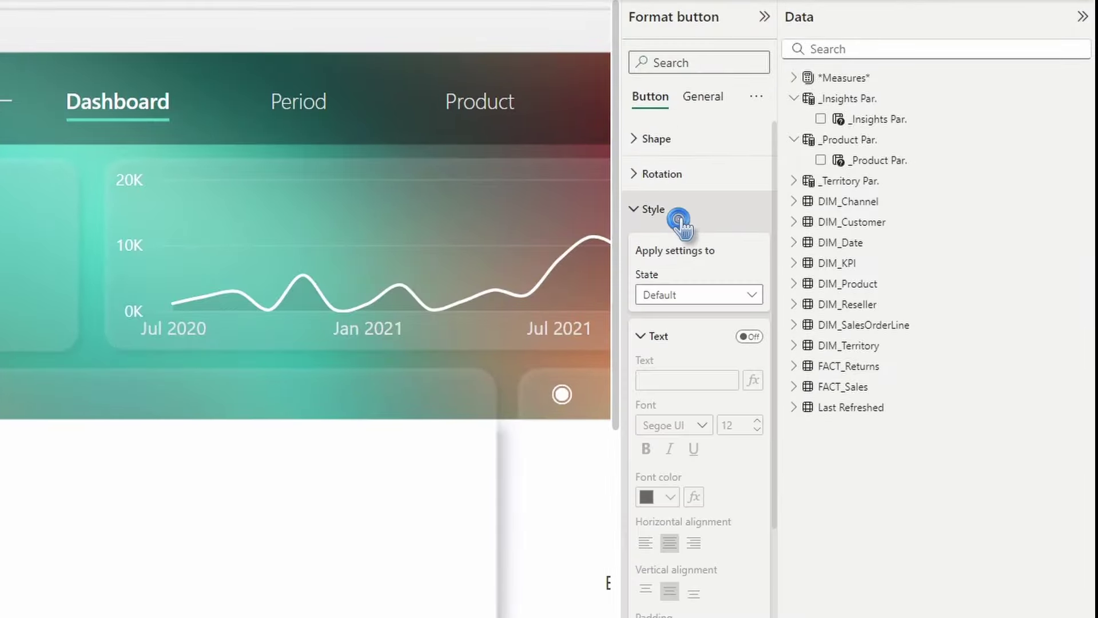
scroll(722, 446, down, 4)
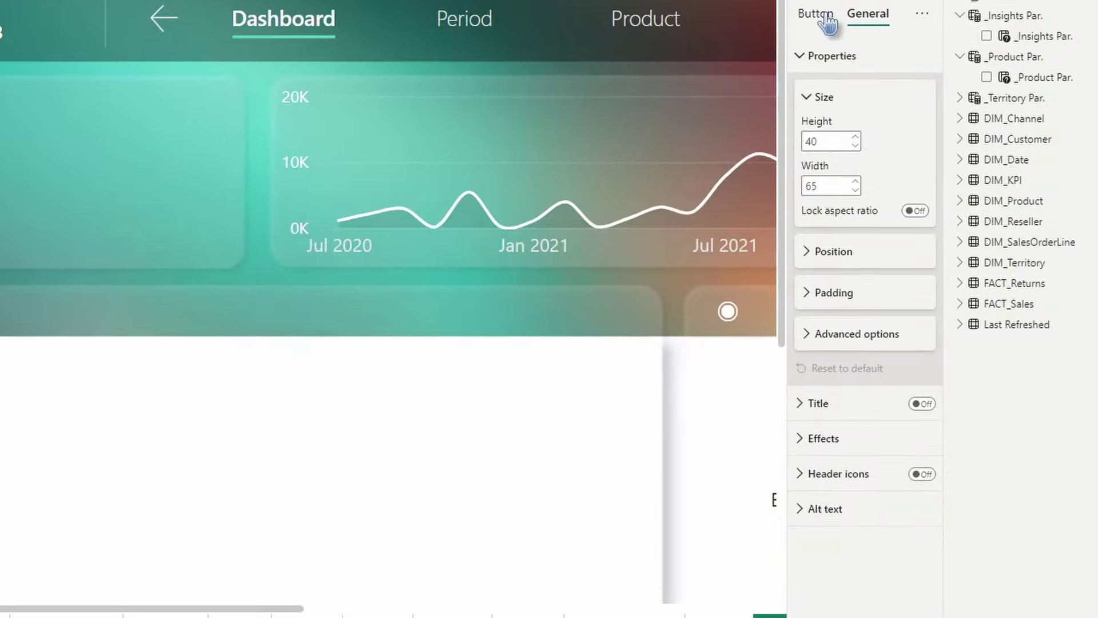
click(817, 15)
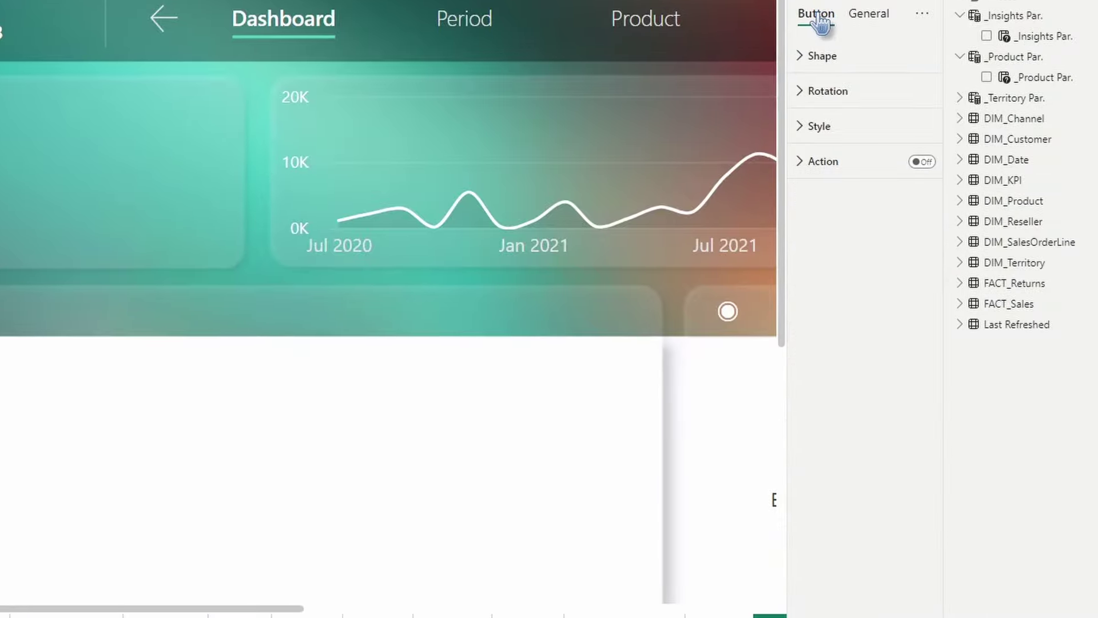
click(840, 127)
scroll(858, 392, down, 5)
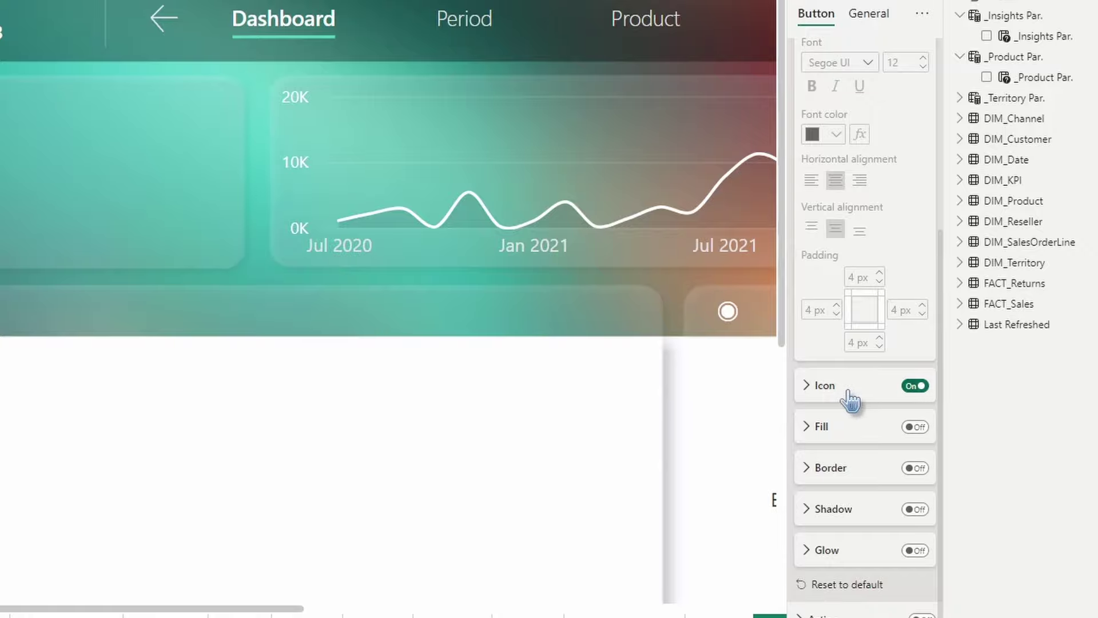
click(842, 385)
scroll(847, 389, down, 1)
click(864, 344)
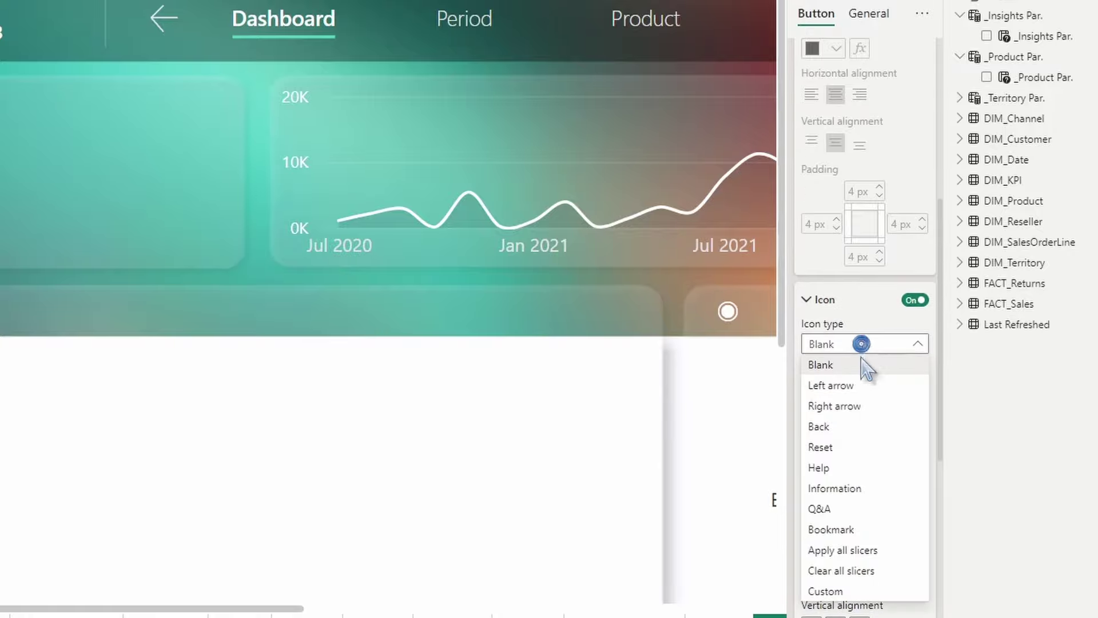
click(828, 590)
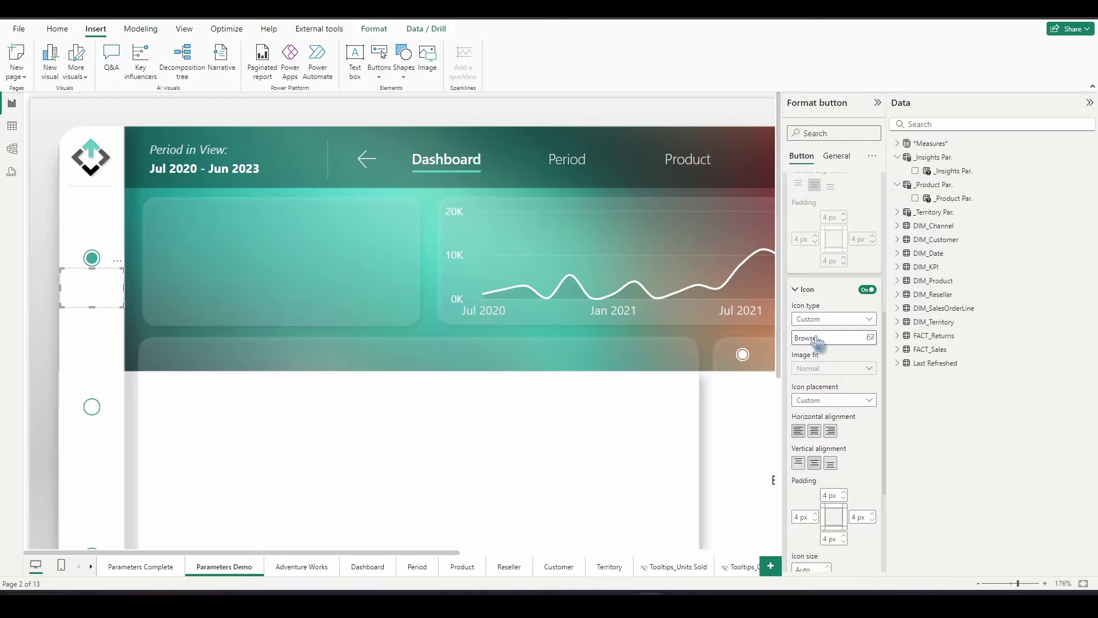
Load ICO_Units_Sold_Black.svg from the Icons folder as the button's custom icon
click(816, 339)
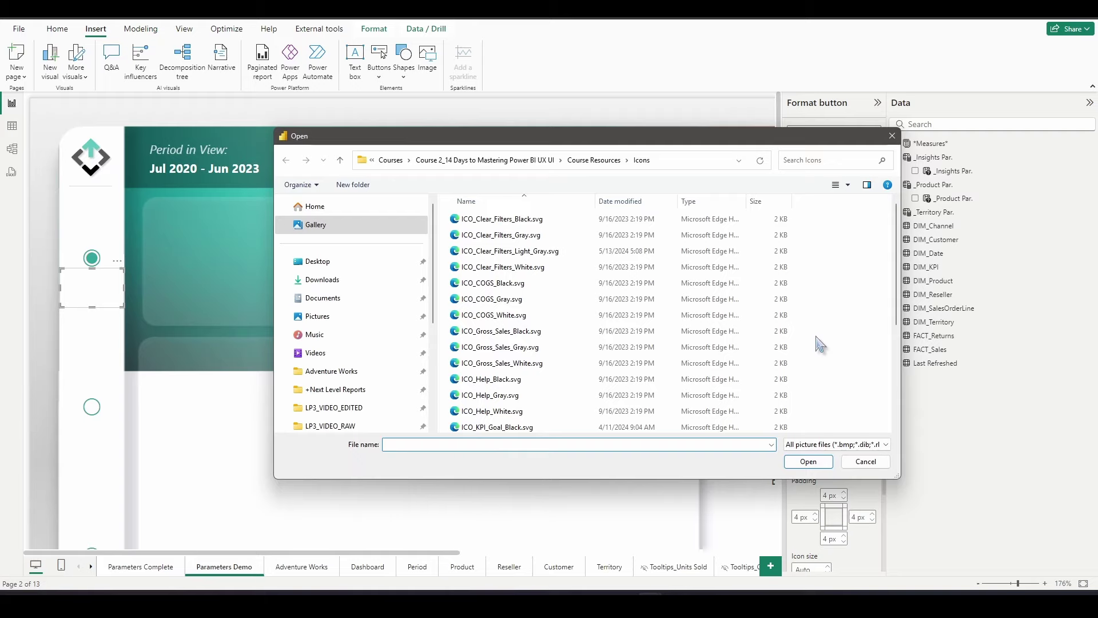
scroll(598, 361, down, 2)
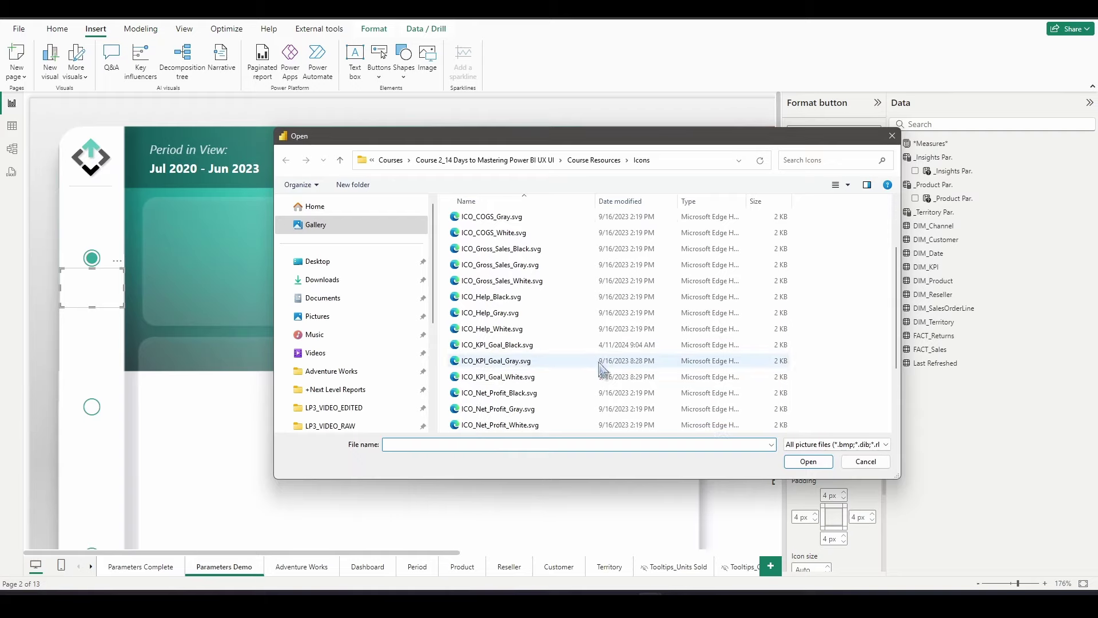
scroll(598, 360, down, 2)
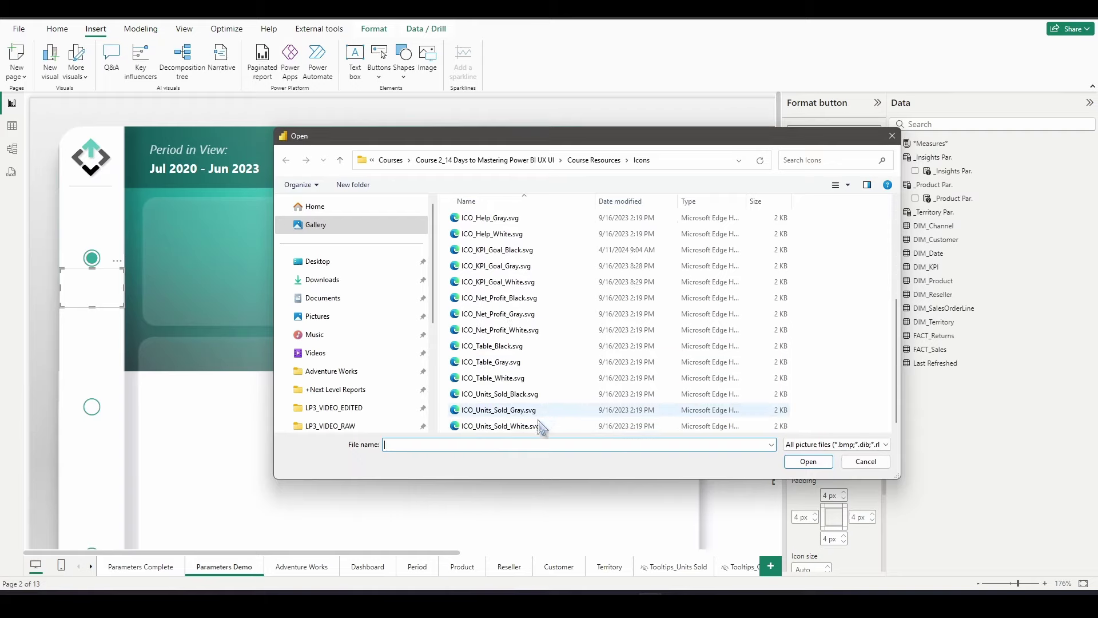
click(515, 394)
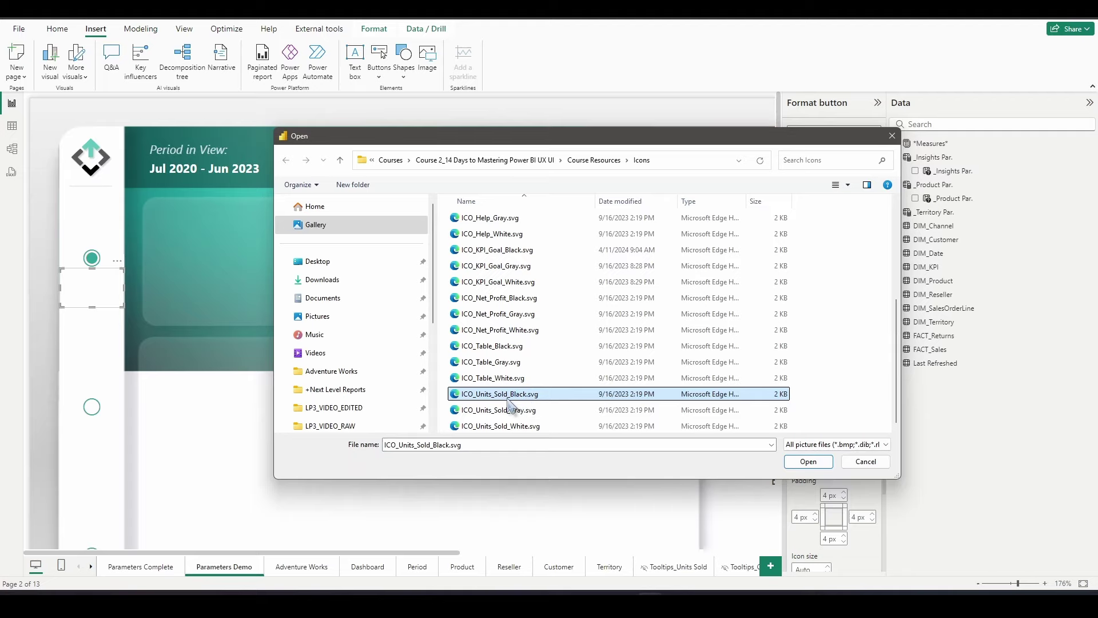
click(808, 462)
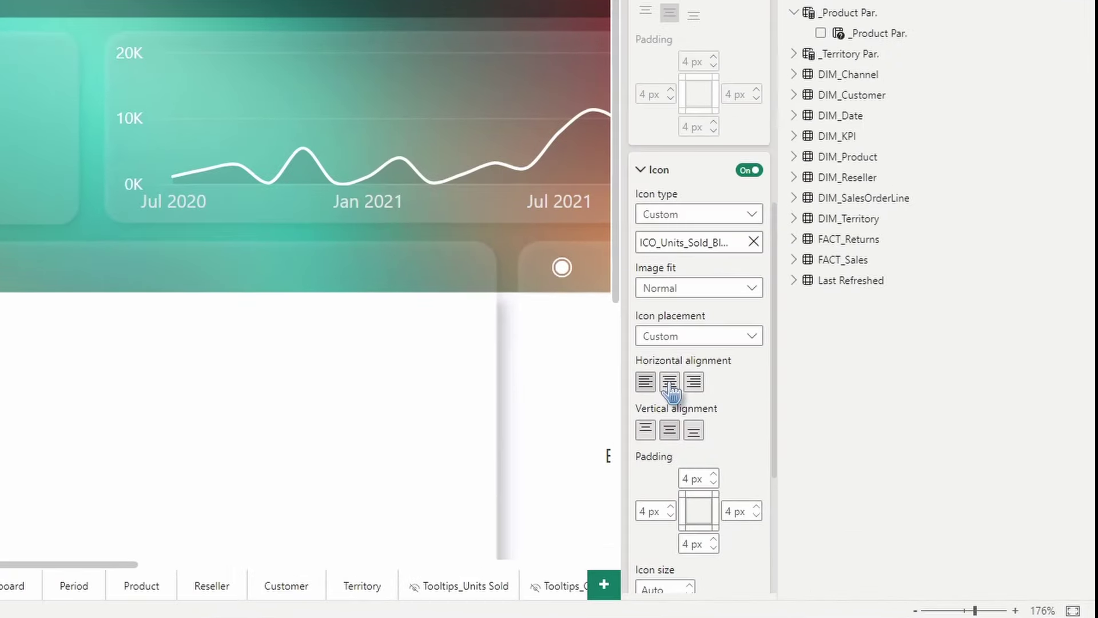
Center the button's icon horizontally and set its padding to 0 px on all four sides
click(814, 431)
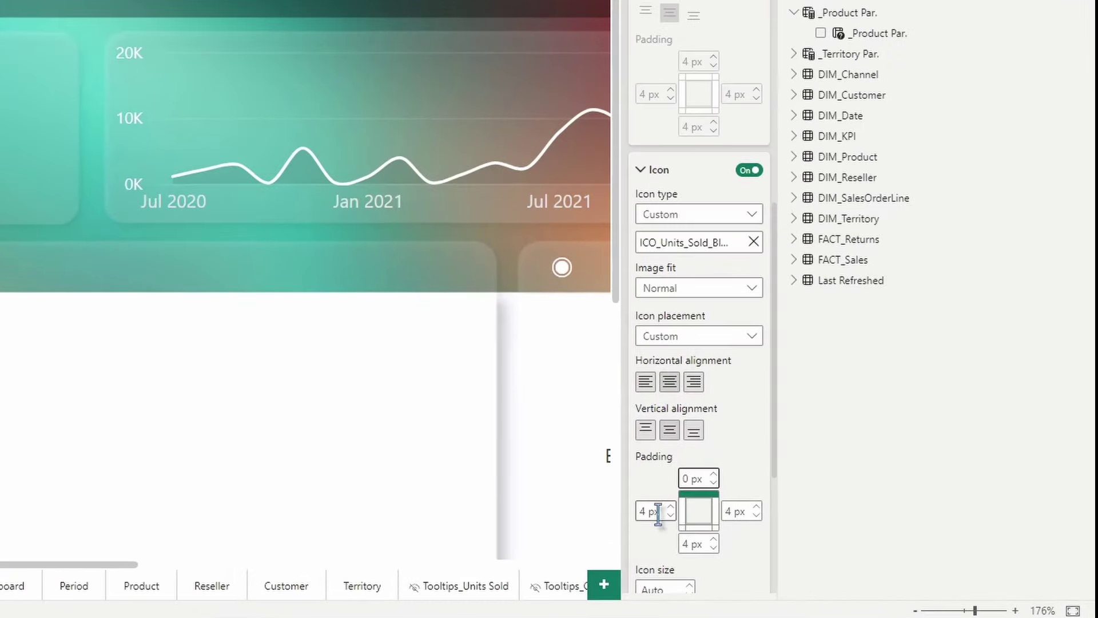
double_click(643, 511)
text(0)
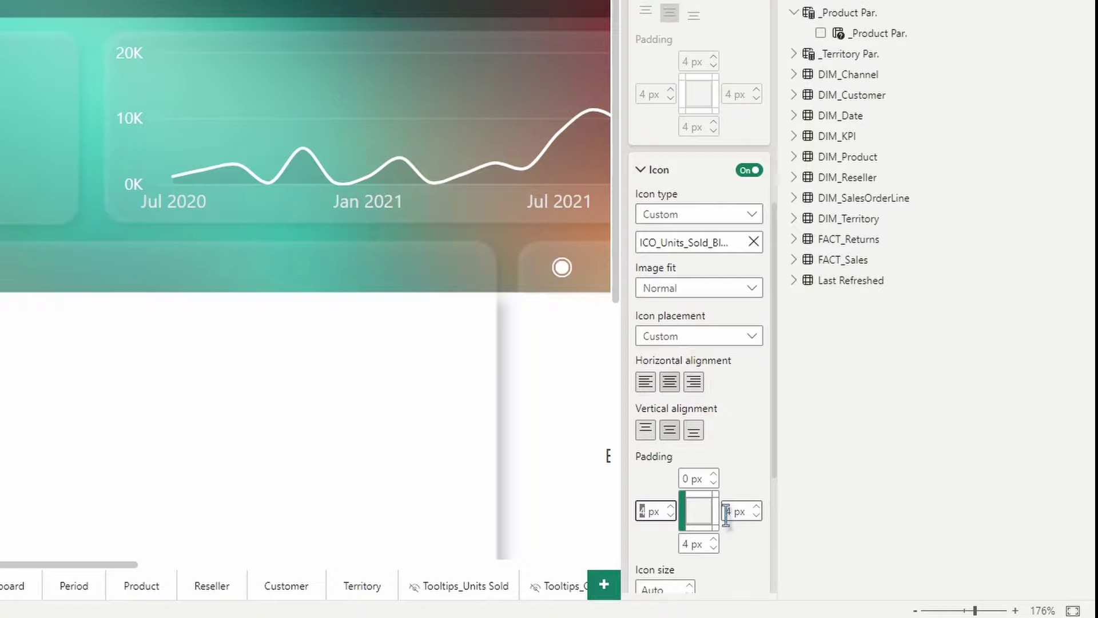
click(730, 511)
text(0)
double_click(686, 544)
text(0)
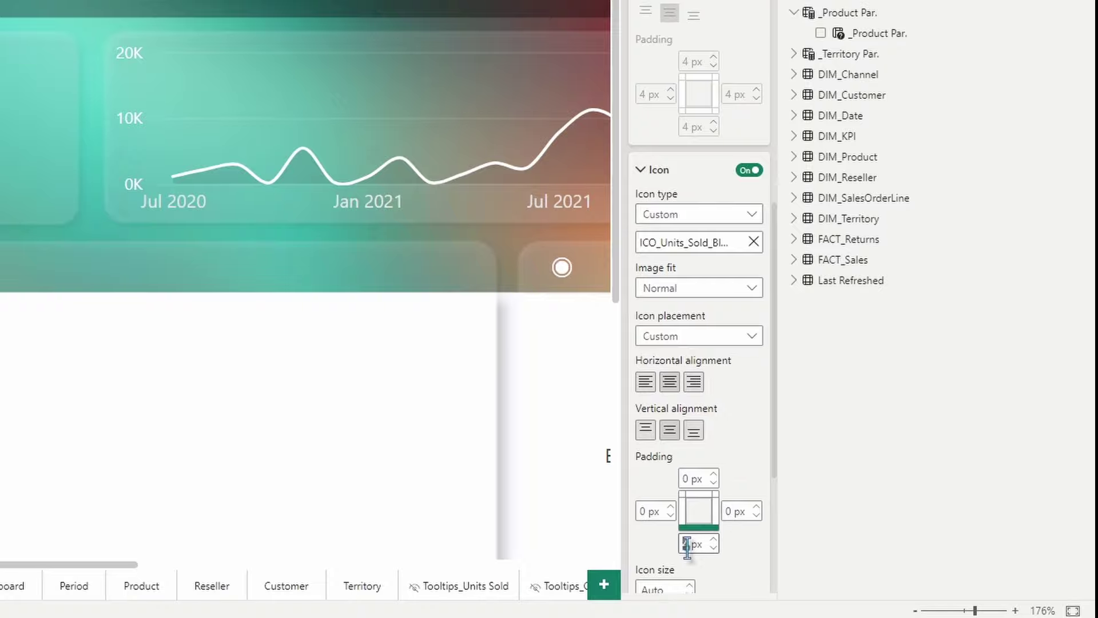
click(736, 567)
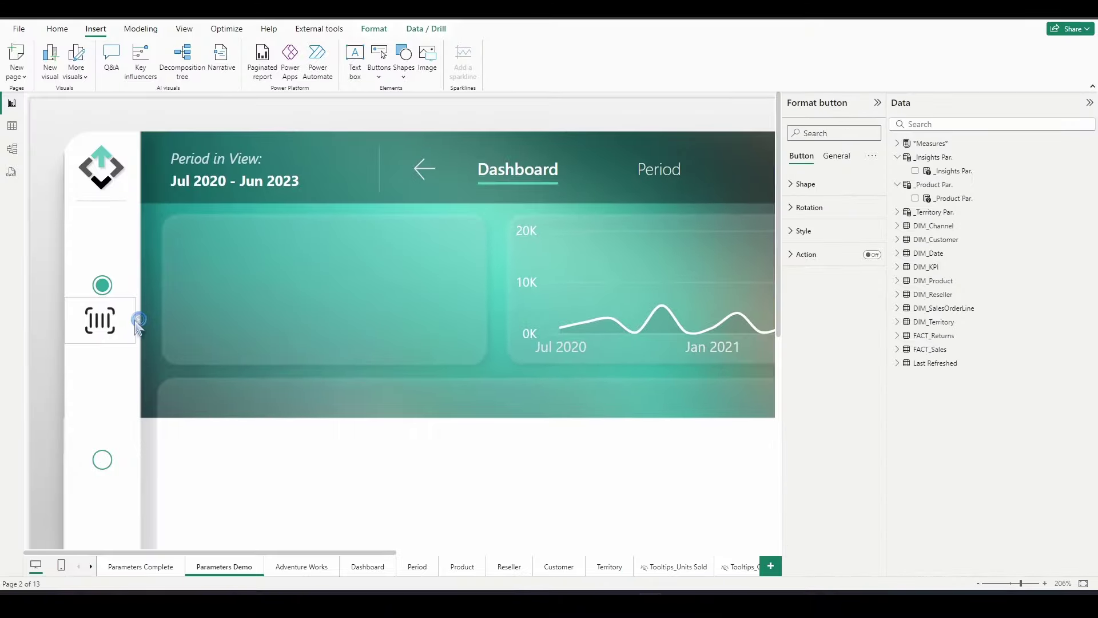
Center the icon button beneath the insights slicer's first radio option and return the page zoom to 100%
click(138, 323)
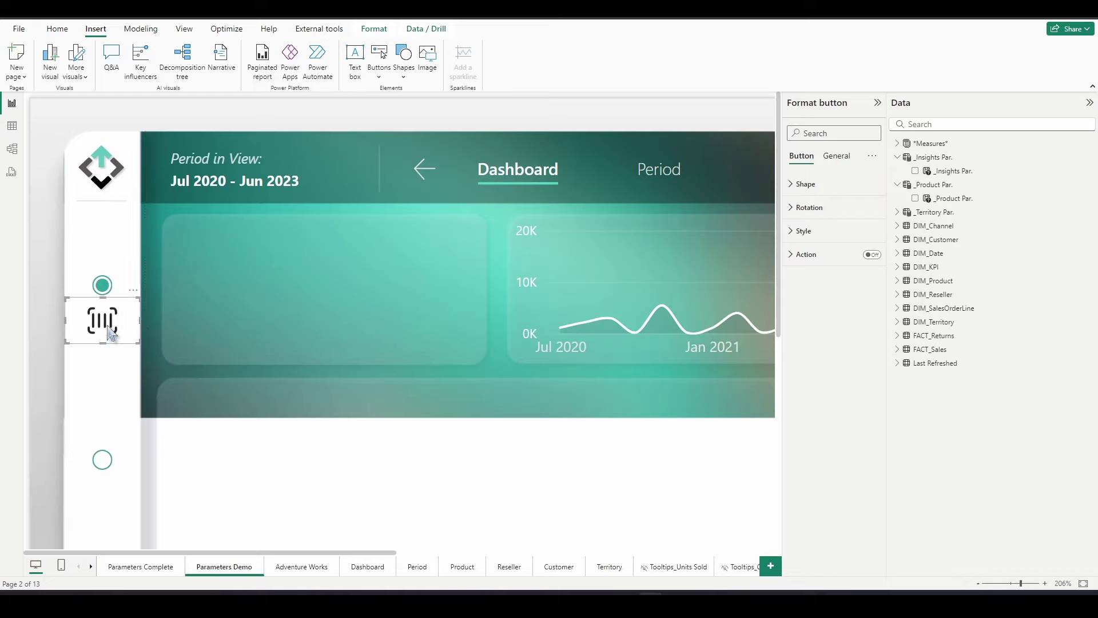
ctrl+click(107, 286)
click(1062, 583)
click(475, 267)
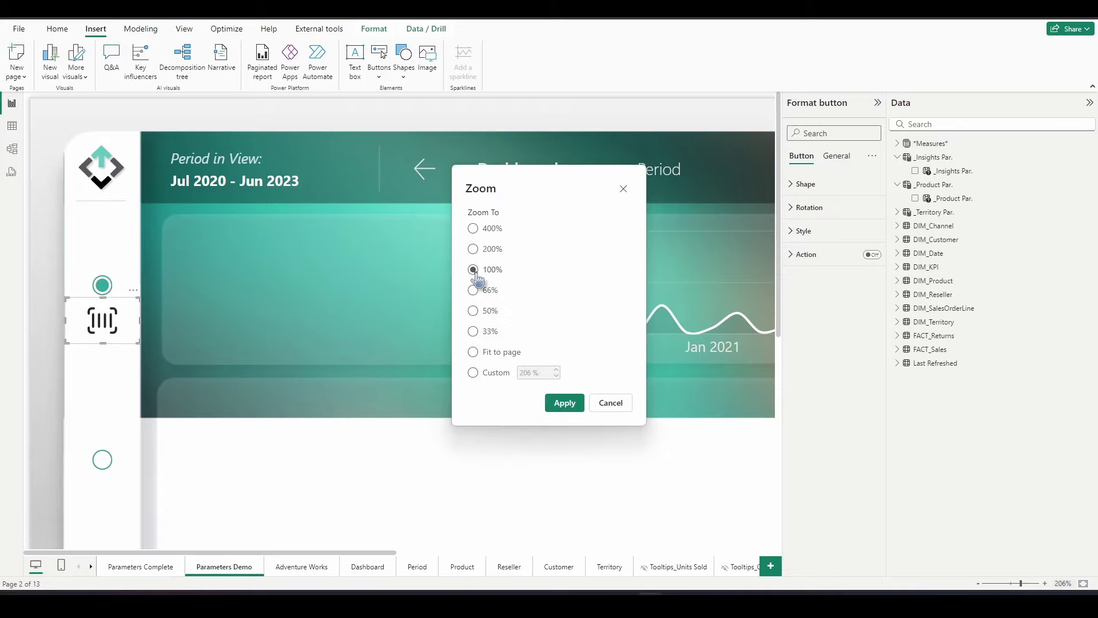
click(561, 403)
click(131, 360)
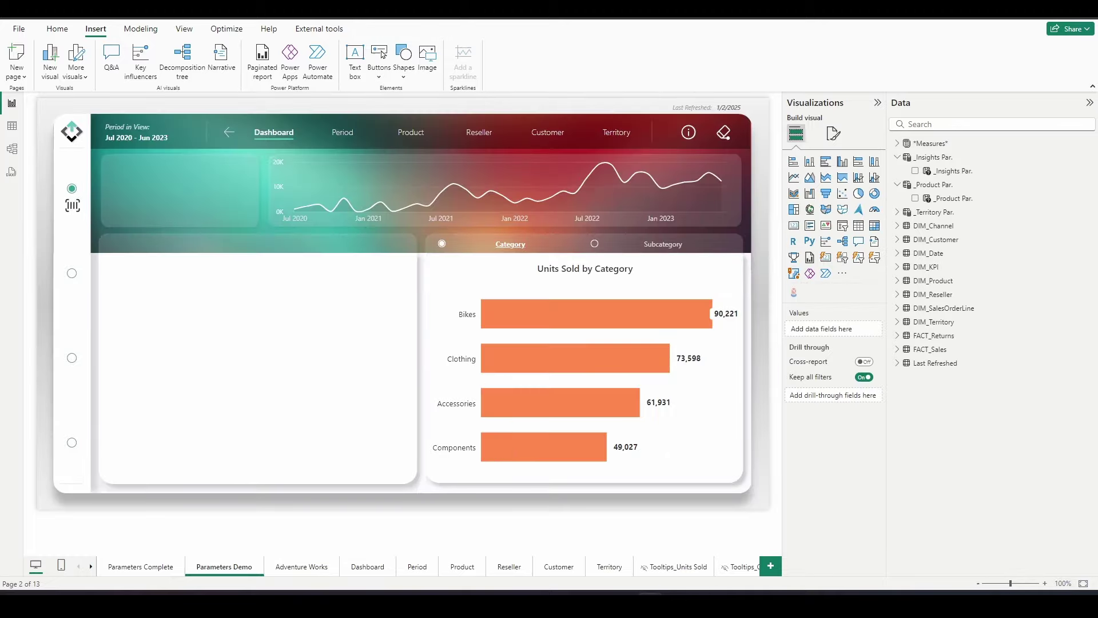
Duplicate the icon button three times and place the copies roughly beneath the other three radio options
click(79, 211)
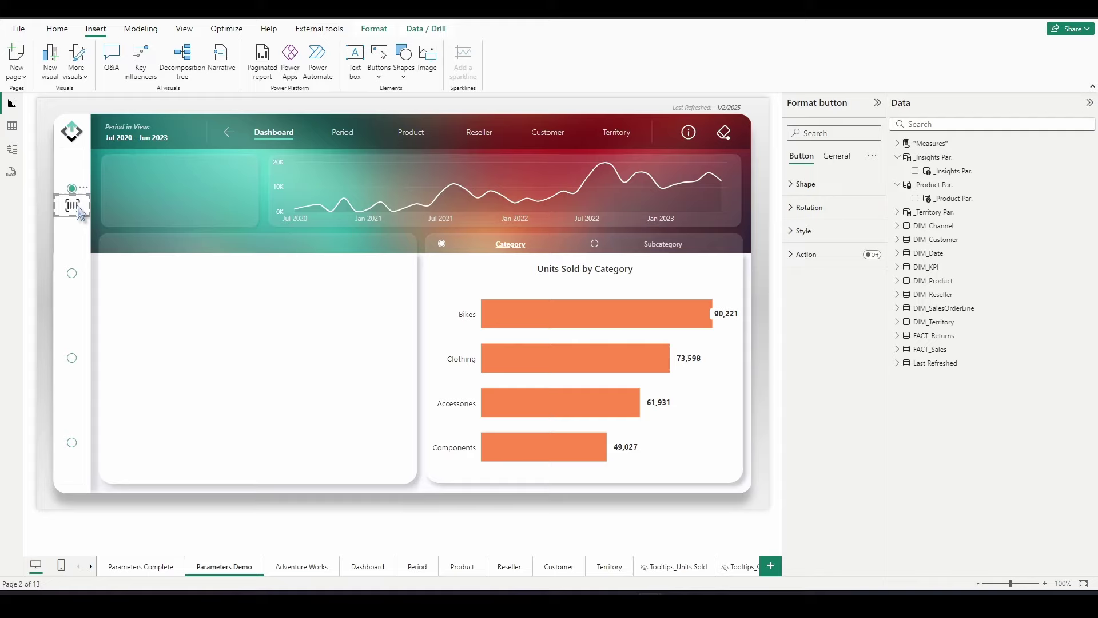
key(ctrl+c)
key(ctrl+v)
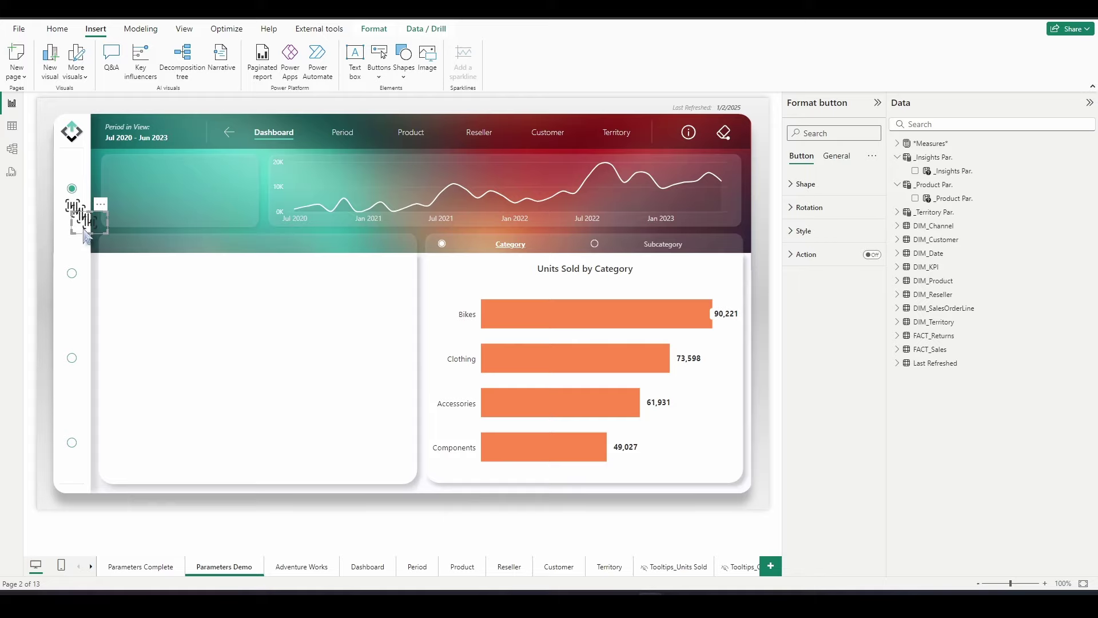
drag(90, 226, 73, 460)
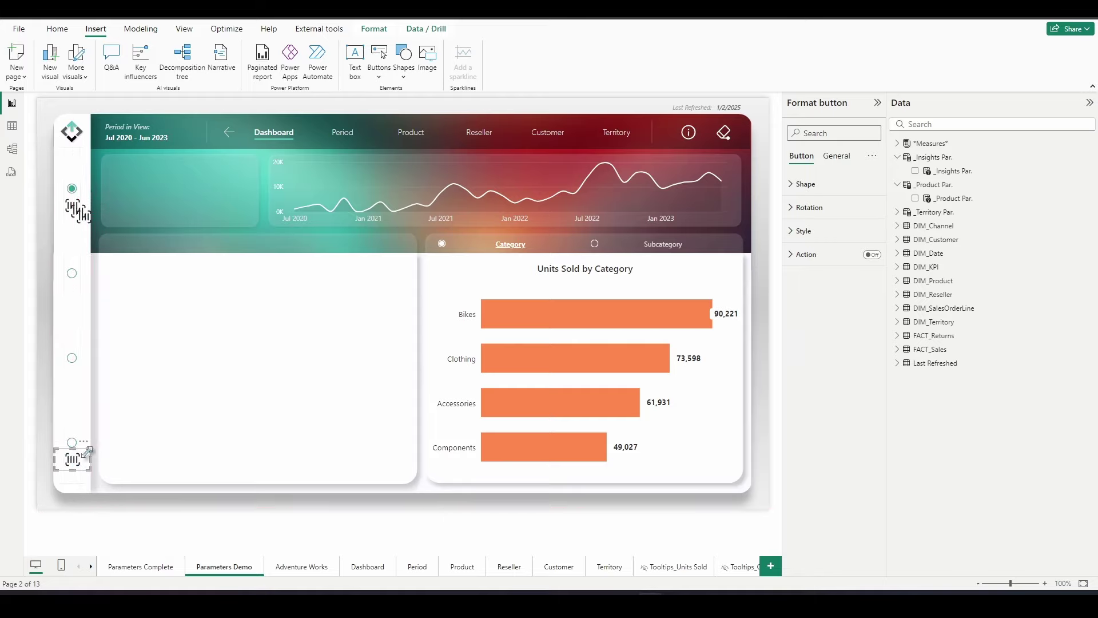
drag(81, 214, 99, 308)
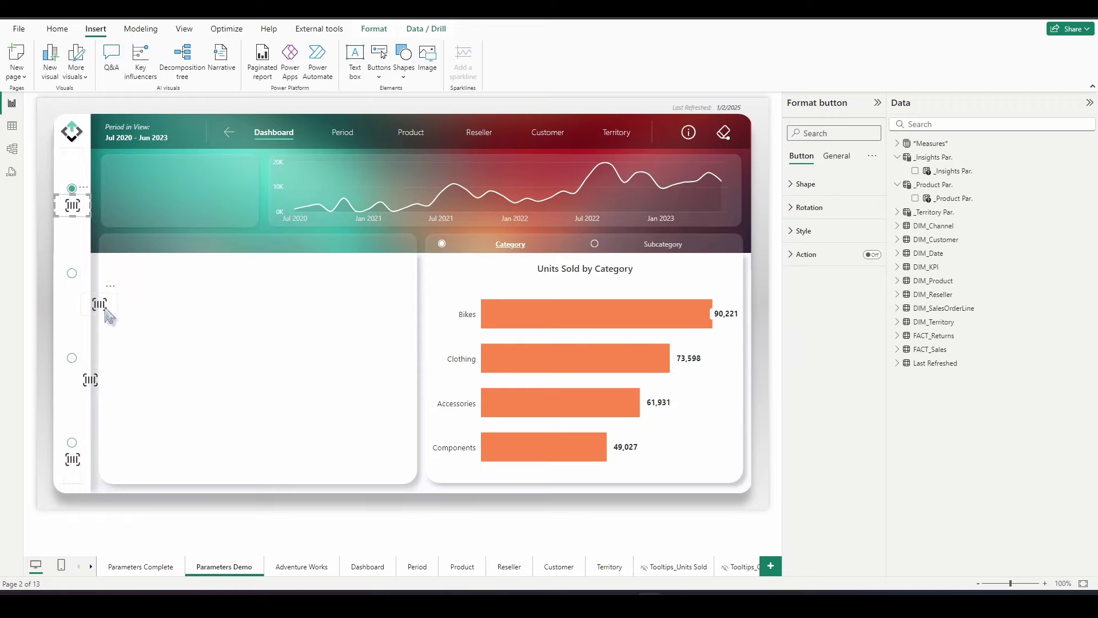
Align all four sidebar icon buttons to the left and distribute them vertically
ctrl+click(90, 379)
ctrl+click(72, 459)
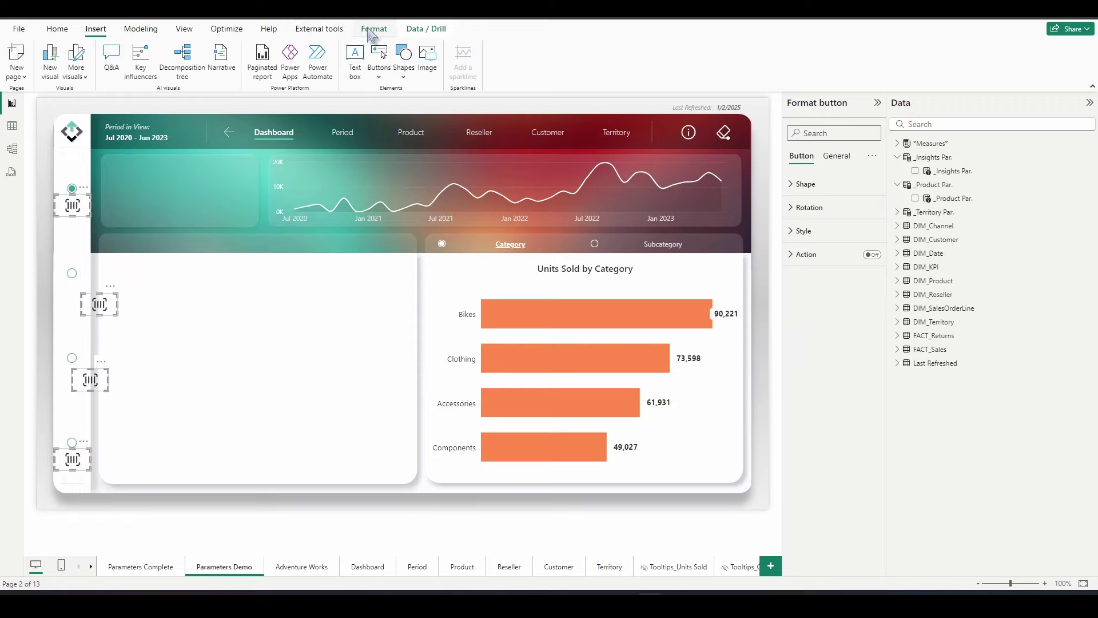
click(373, 29)
click(258, 79)
click(260, 92)
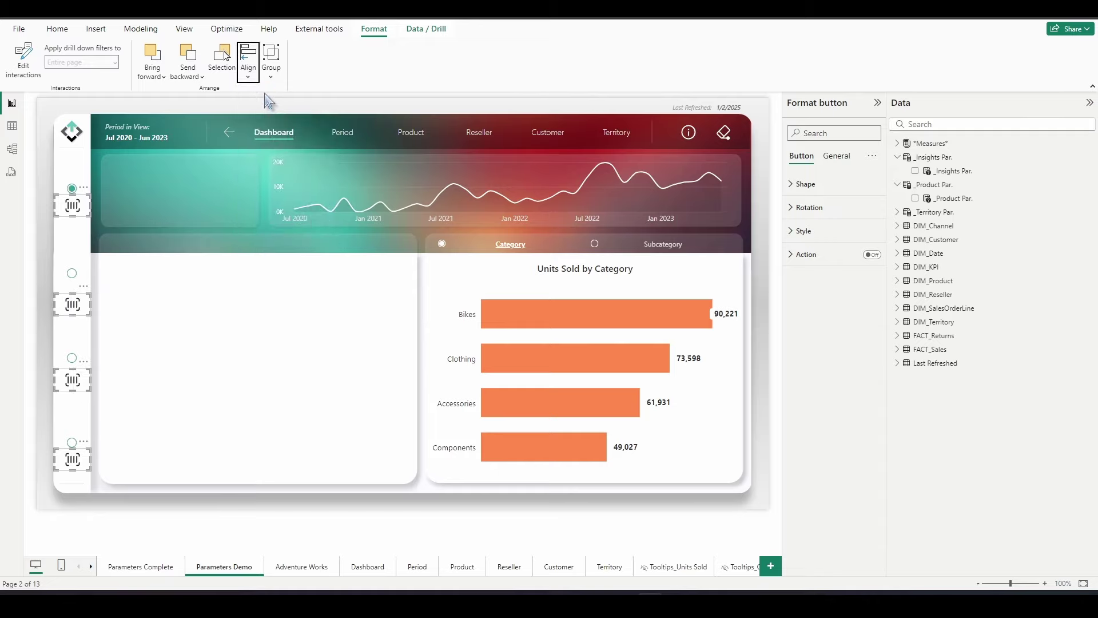
click(373, 29)
click(249, 60)
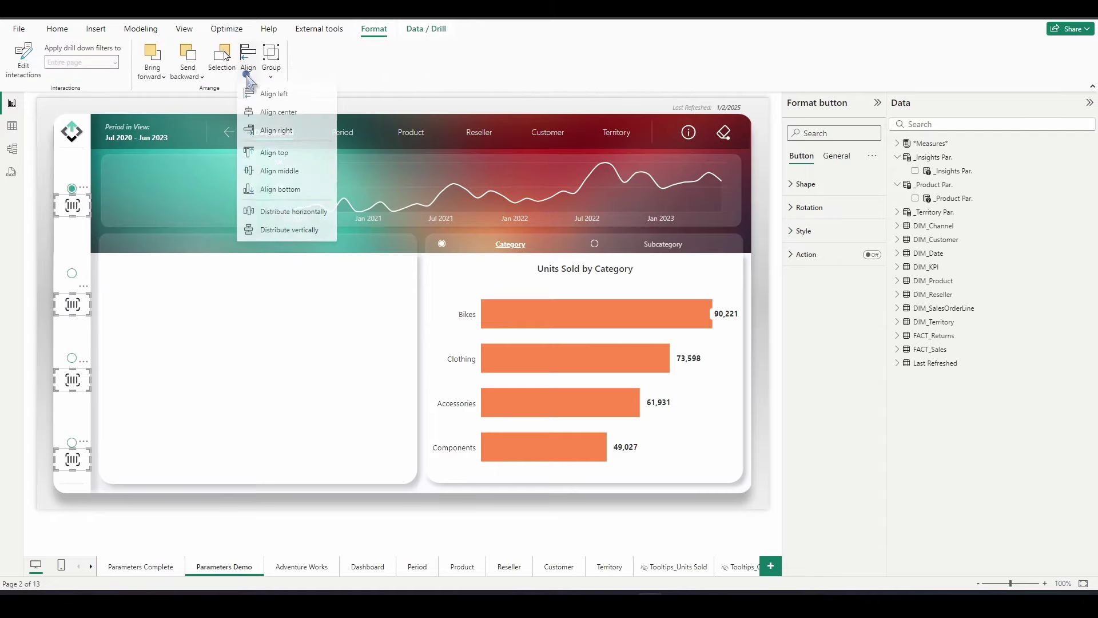
click(294, 231)
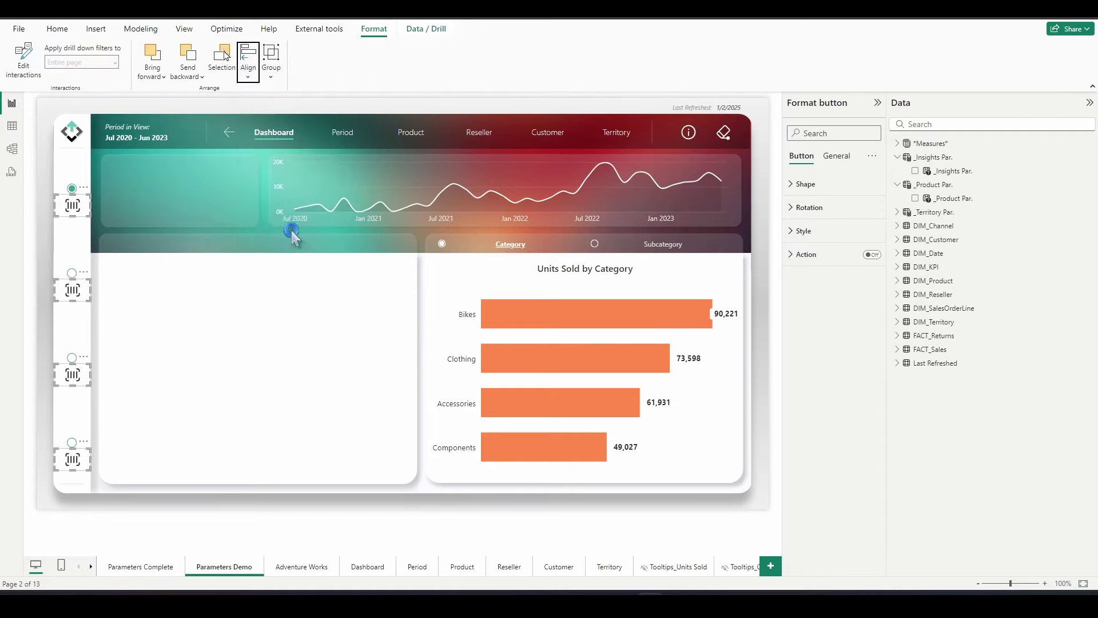
click(219, 519)
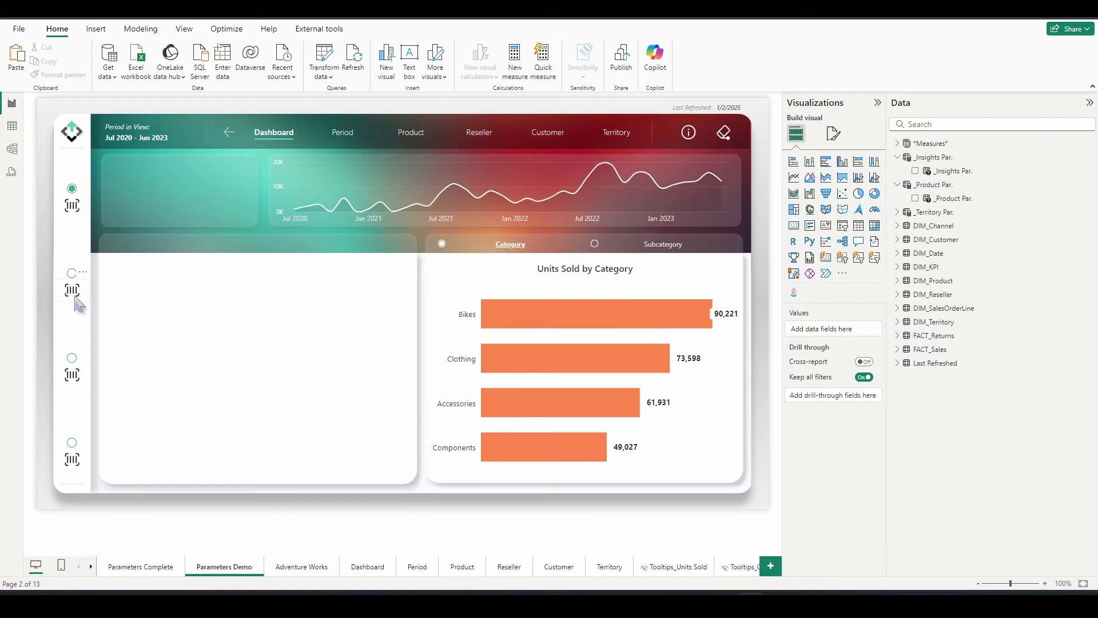
Test the insights slicer's second and third options, Gross Sales and Net Profit, against the bar chart
click(72, 273)
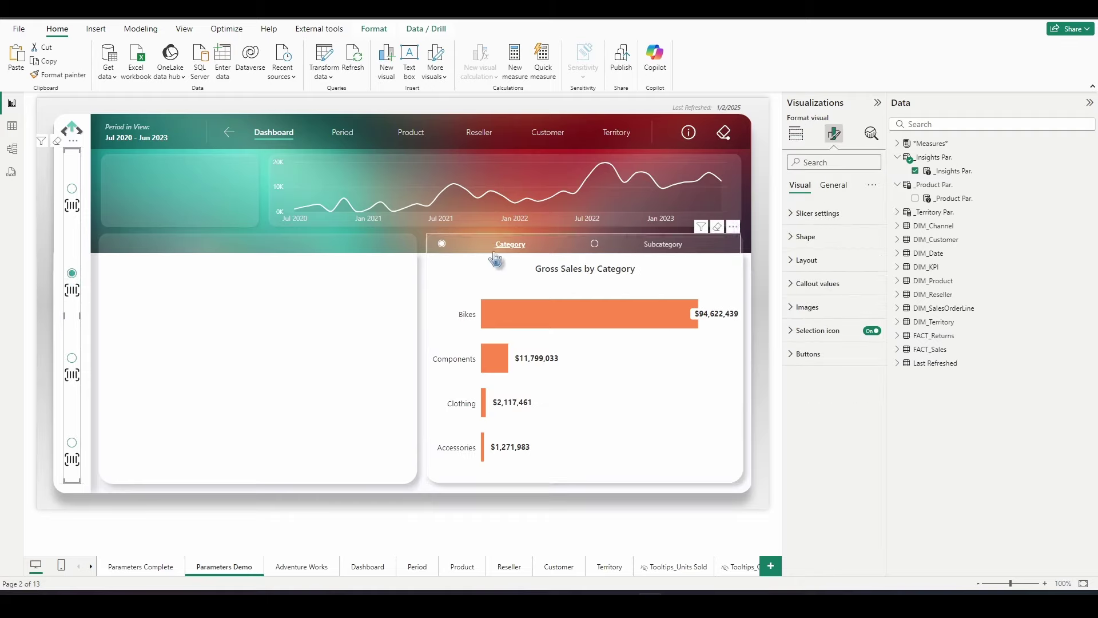
click(216, 520)
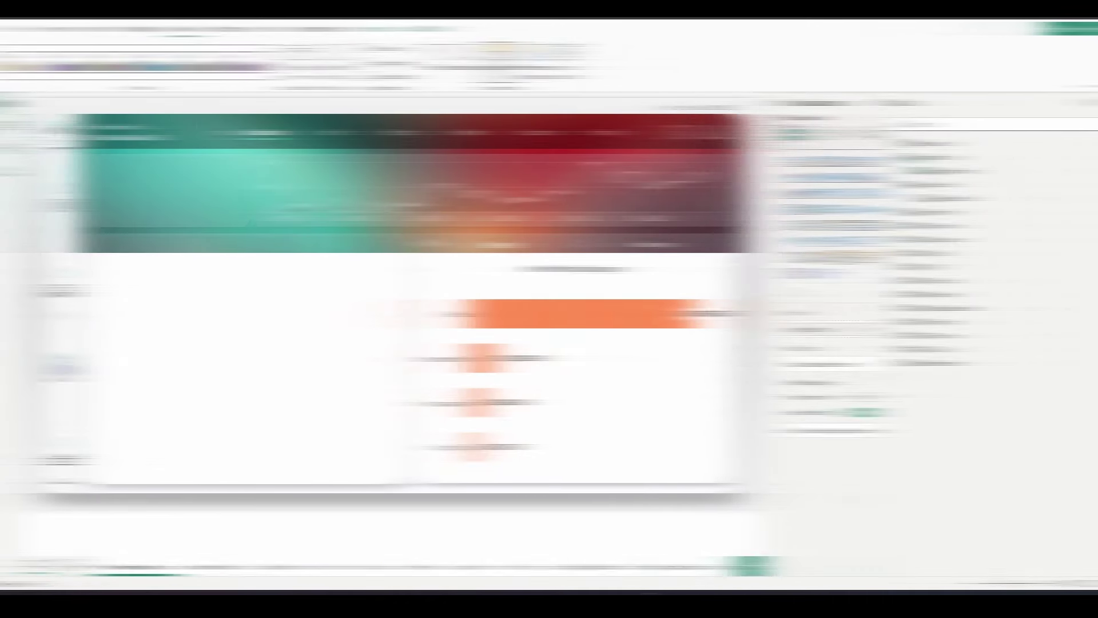
click(62, 359)
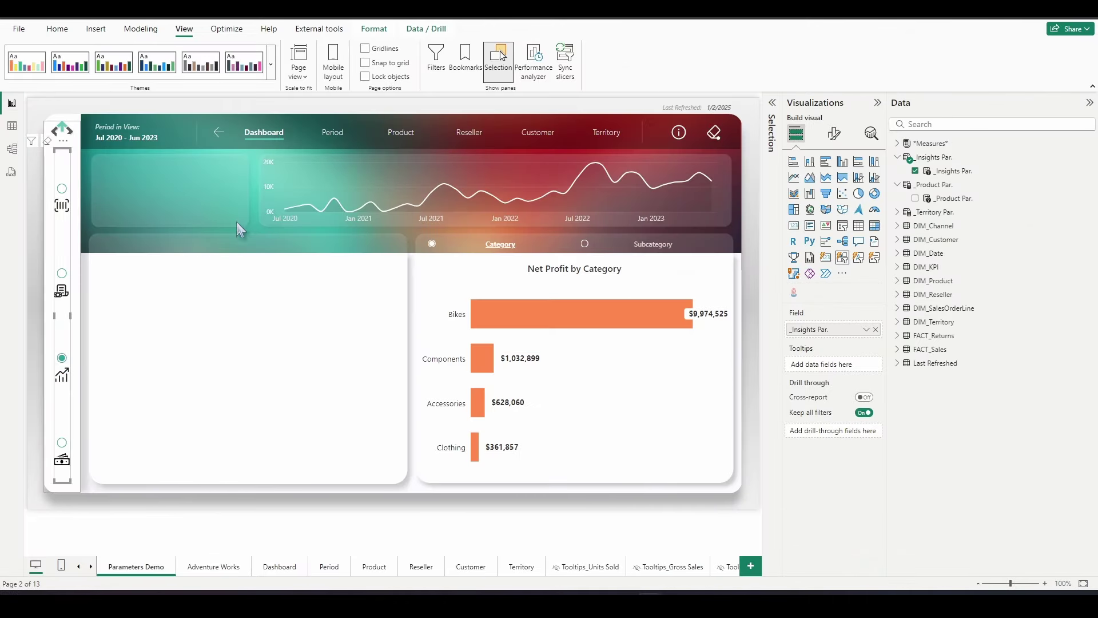
Bring up the page's layer list, collapse the visualization settings and widen the list to show full group names
click(499, 57)
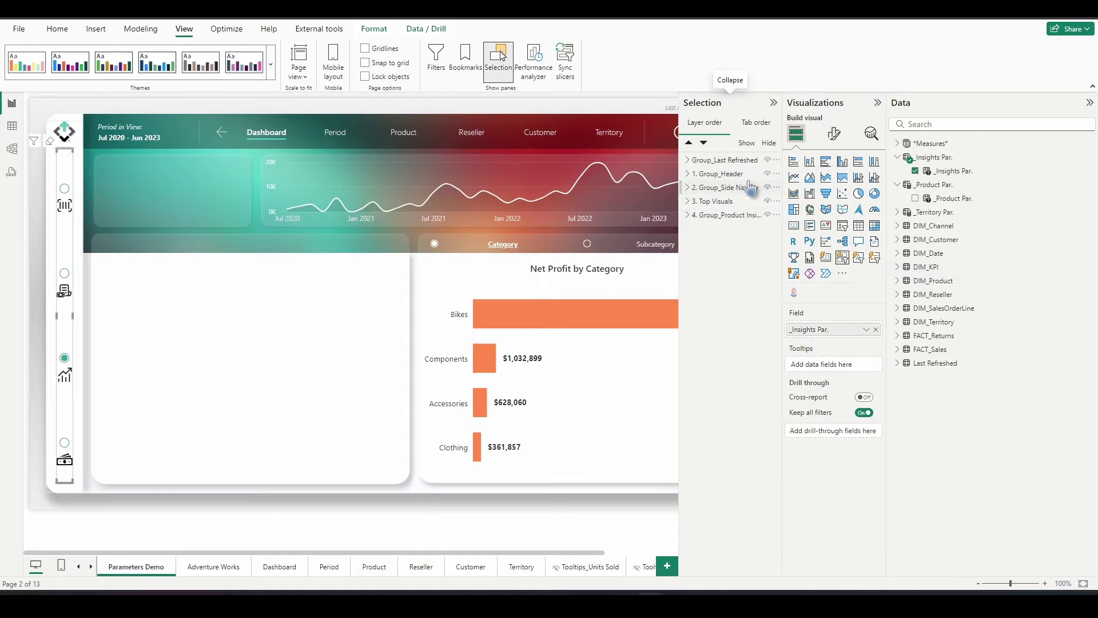
click(877, 102)
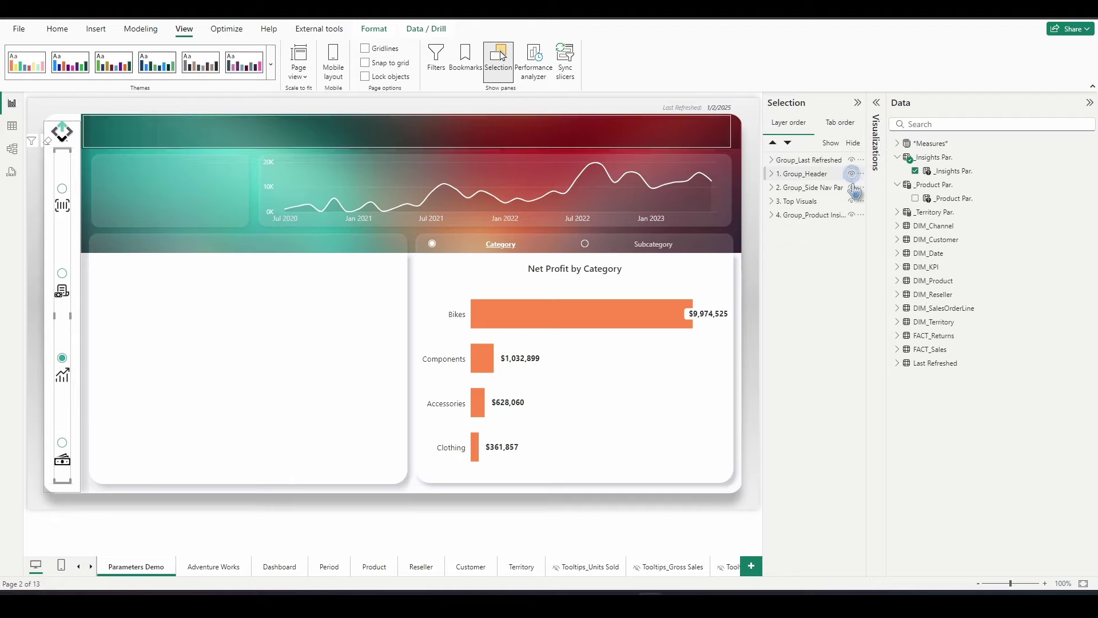
drag(764, 196, 740, 197)
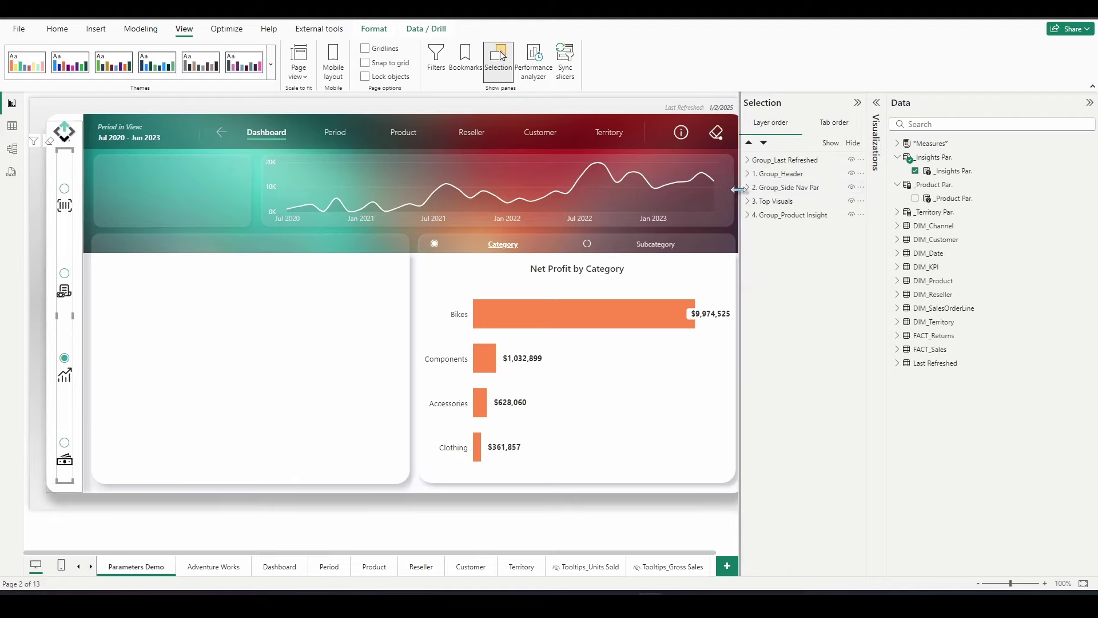
Toggle the visibility of the 2. Group_Side Nav Par group to check which sidebar elements it contains
click(852, 188)
click(852, 189)
click(852, 188)
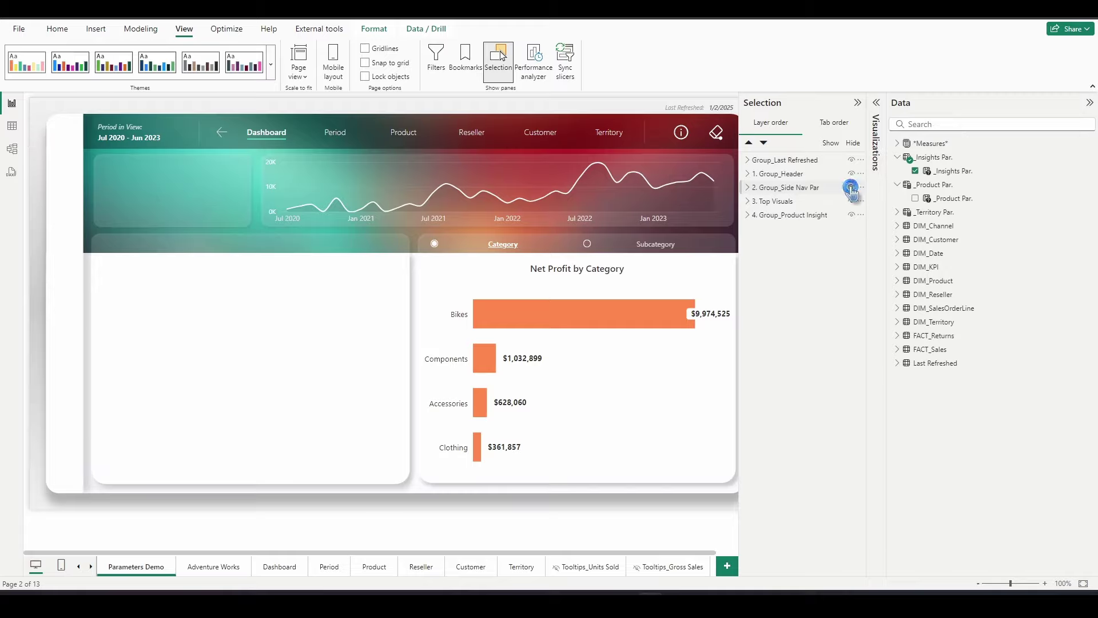
click(851, 188)
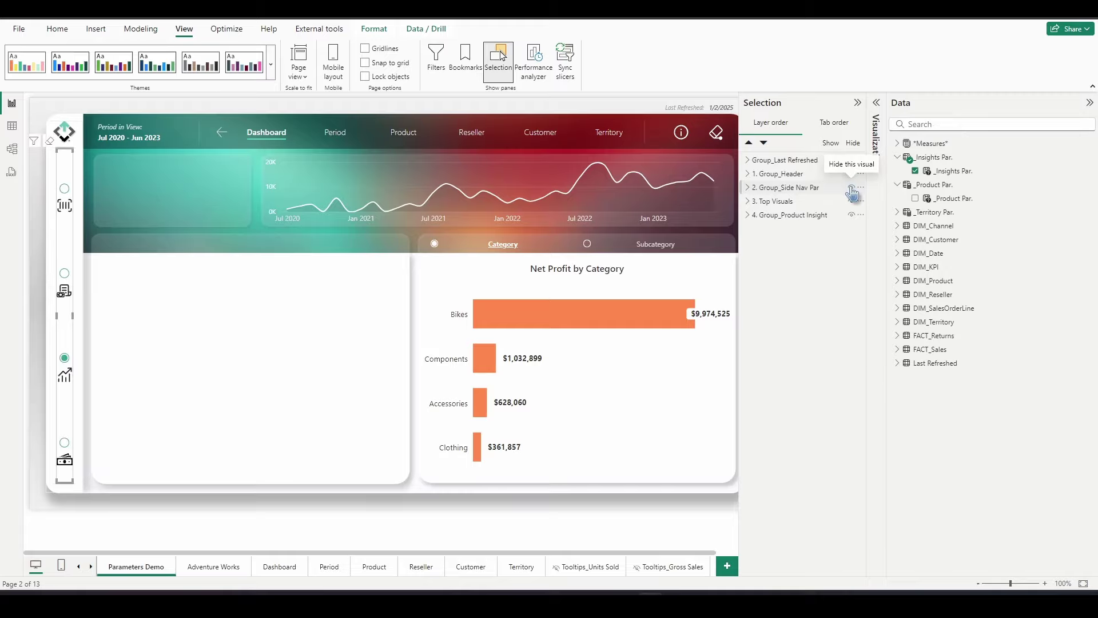
Expand the 2. Group_Side Nav Par layers, toggle _Insights Par., and test the sidebar slicer's insight options against the bar chart
click(748, 188)
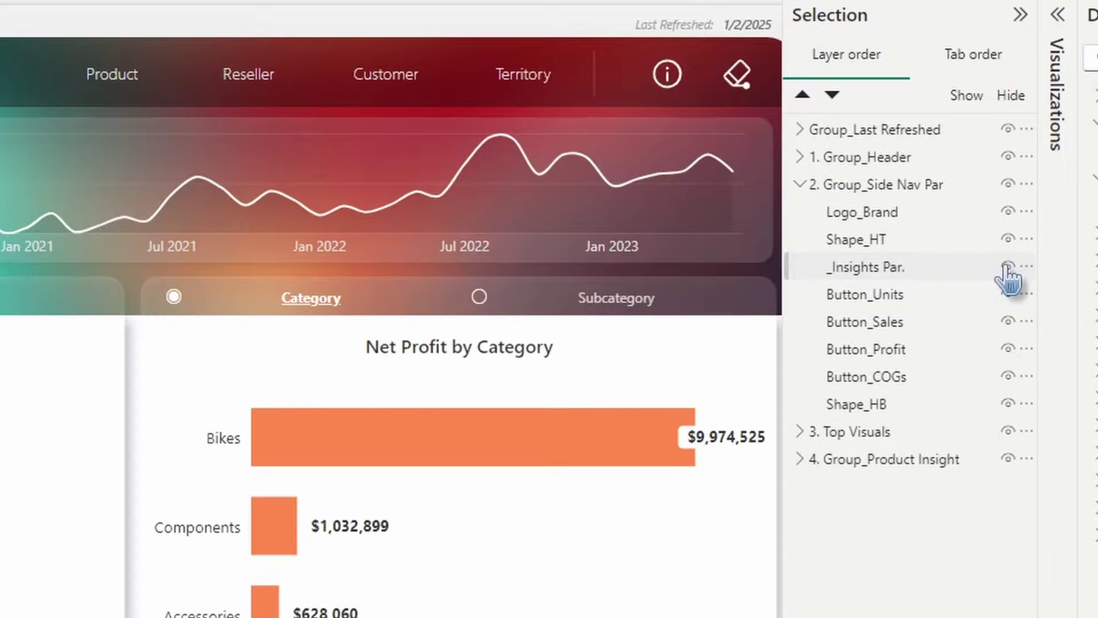
click(851, 228)
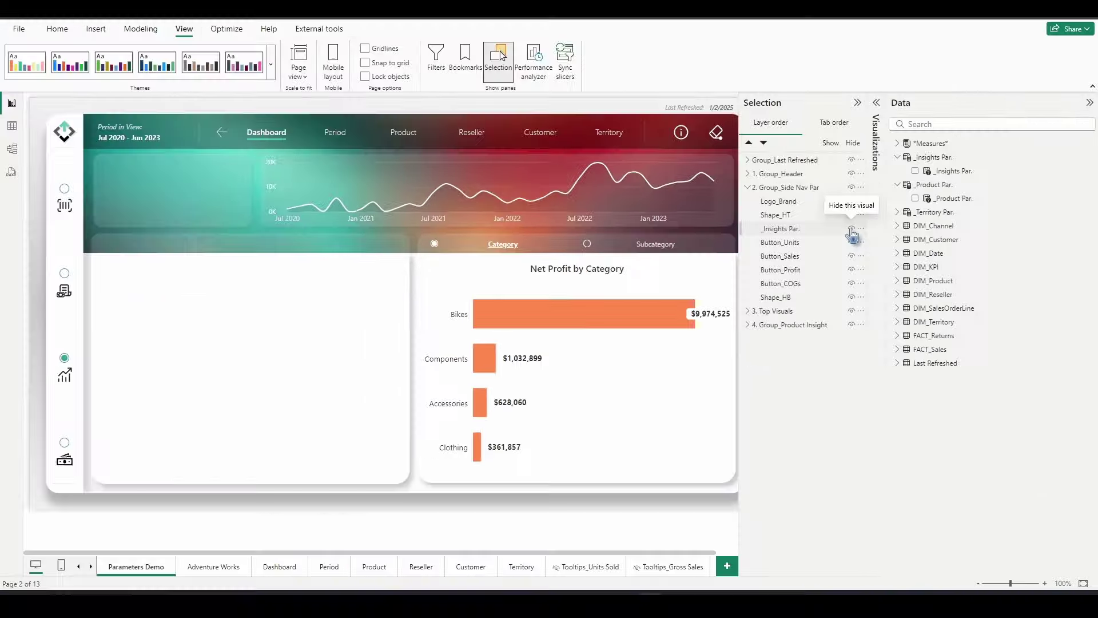
click(65, 205)
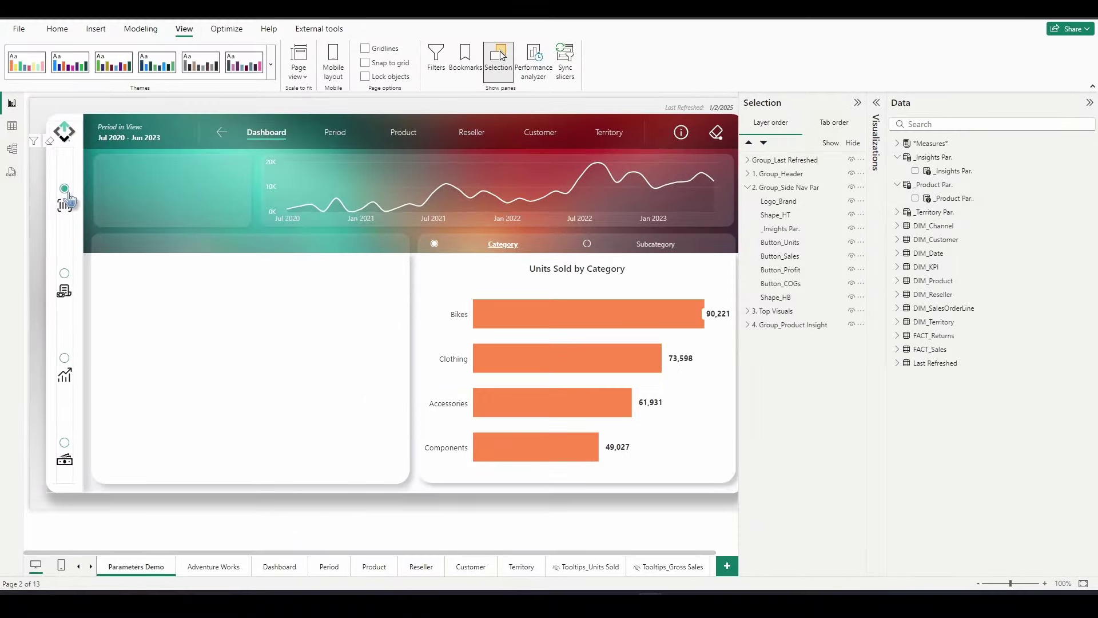
click(73, 312)
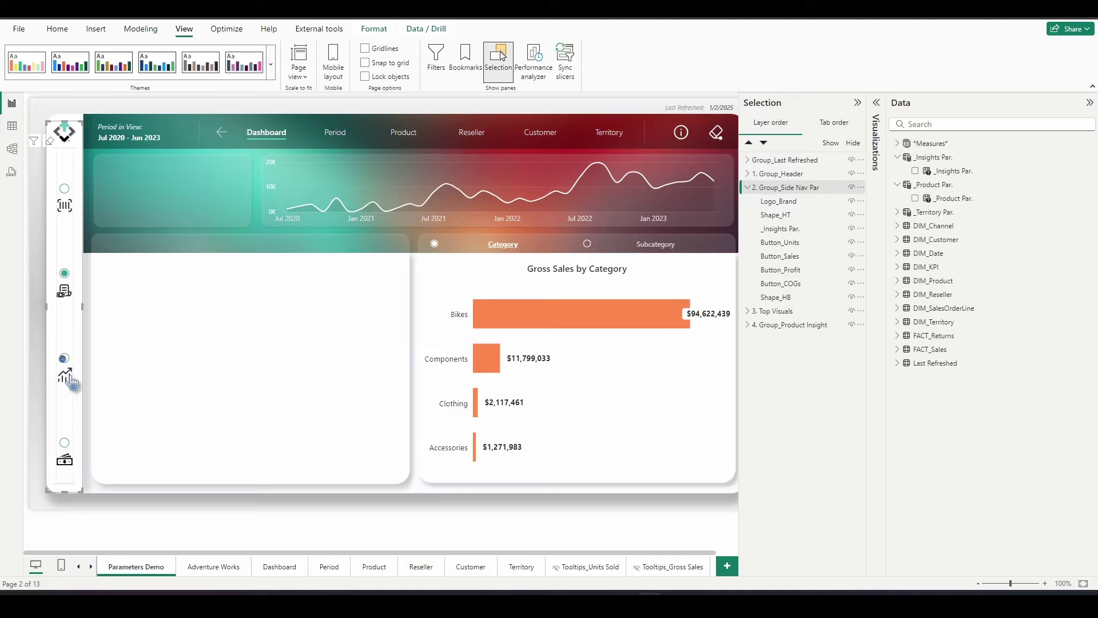
click(64, 374)
click(65, 441)
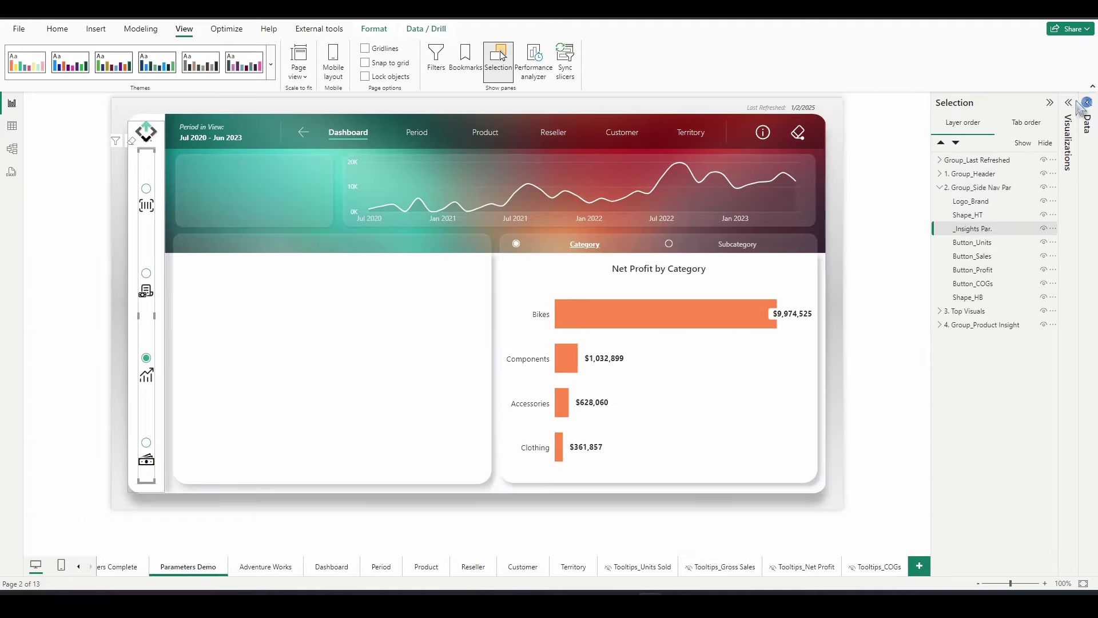
Collapse the data fields list, close the page's layer list, and deselect the sidebar slicer
click(1057, 103)
click(498, 60)
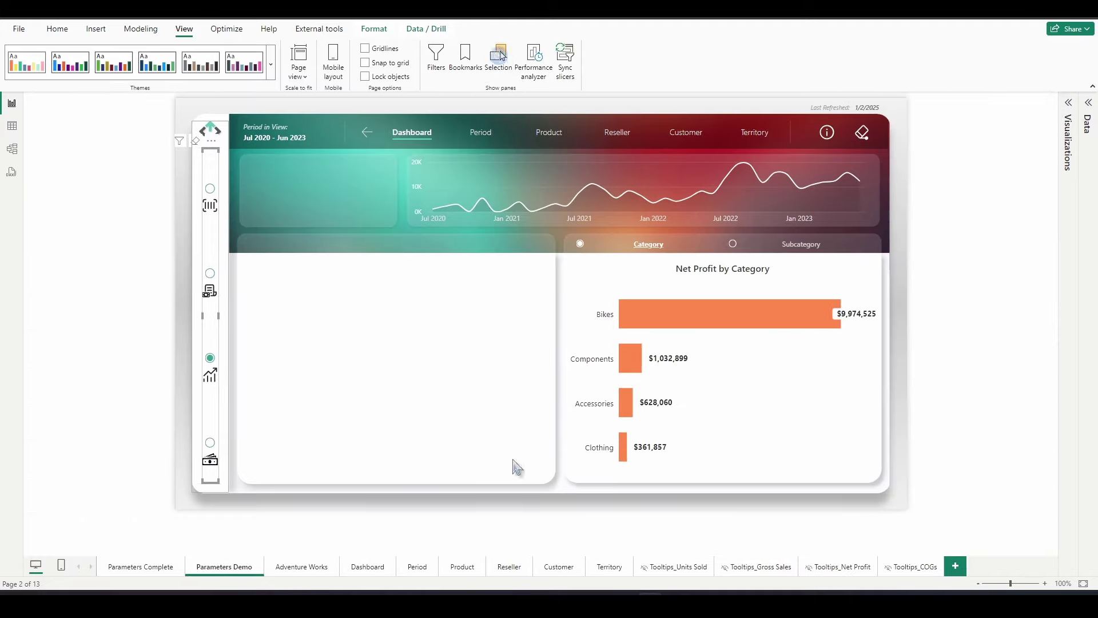
click(430, 536)
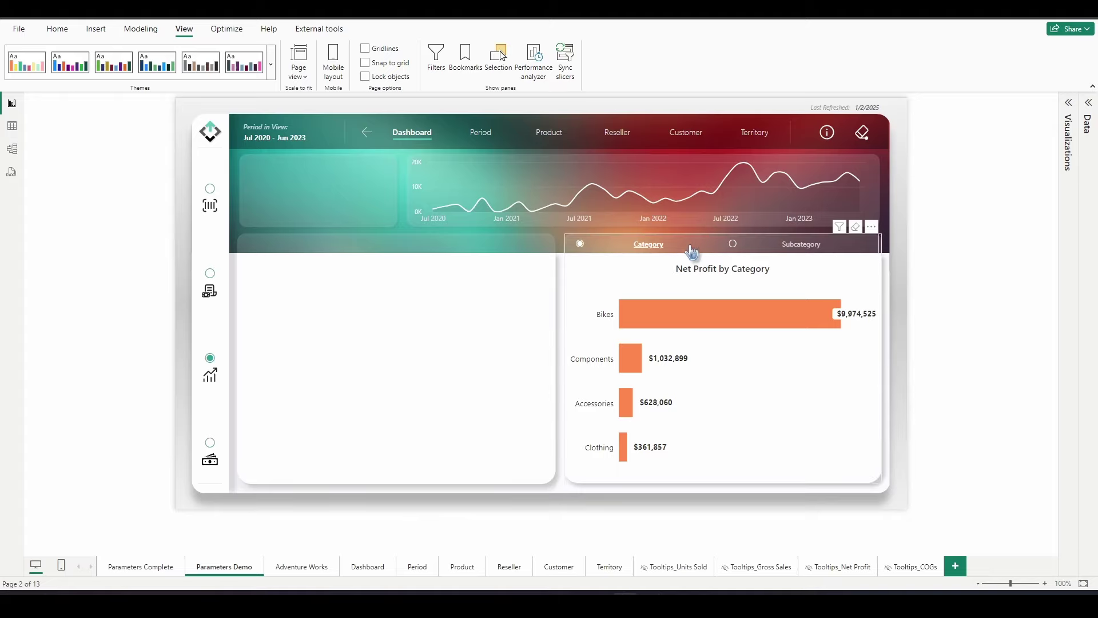
Test the chart with Subcategory and Category, and cycle the insights slicer through Units Sold, Gross Sales, Net Profit and COGs
click(733, 245)
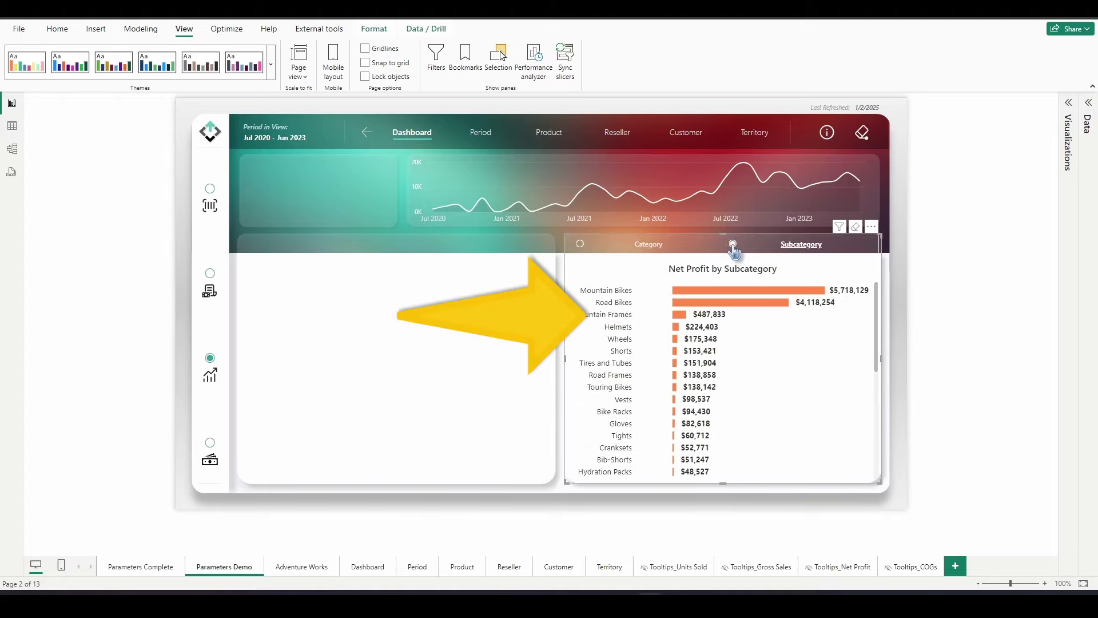
click(621, 244)
click(210, 190)
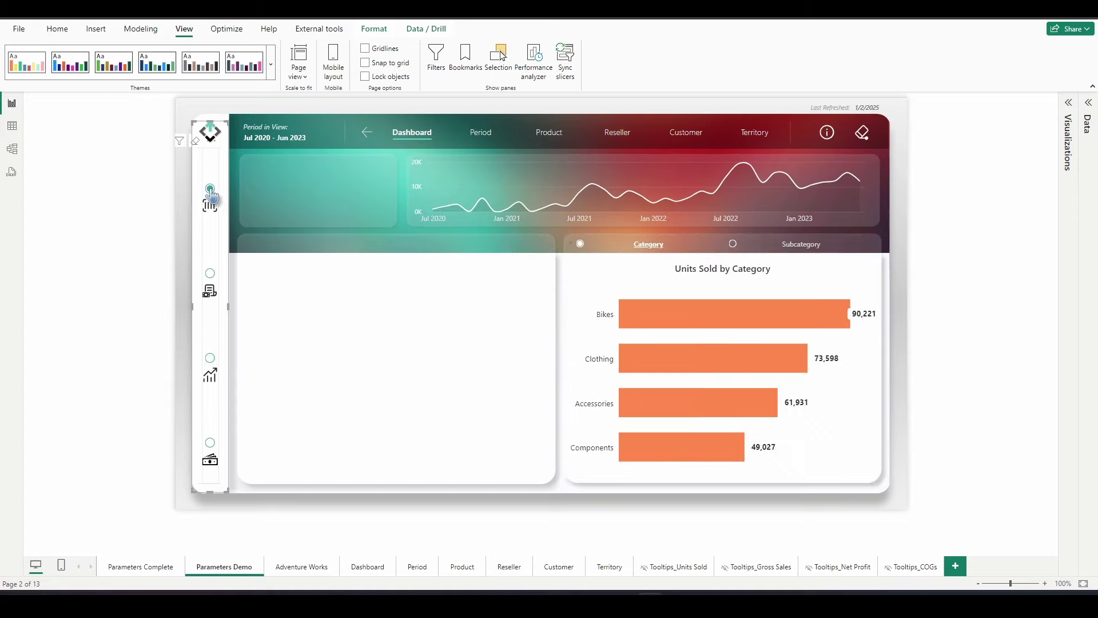
click(210, 273)
click(209, 358)
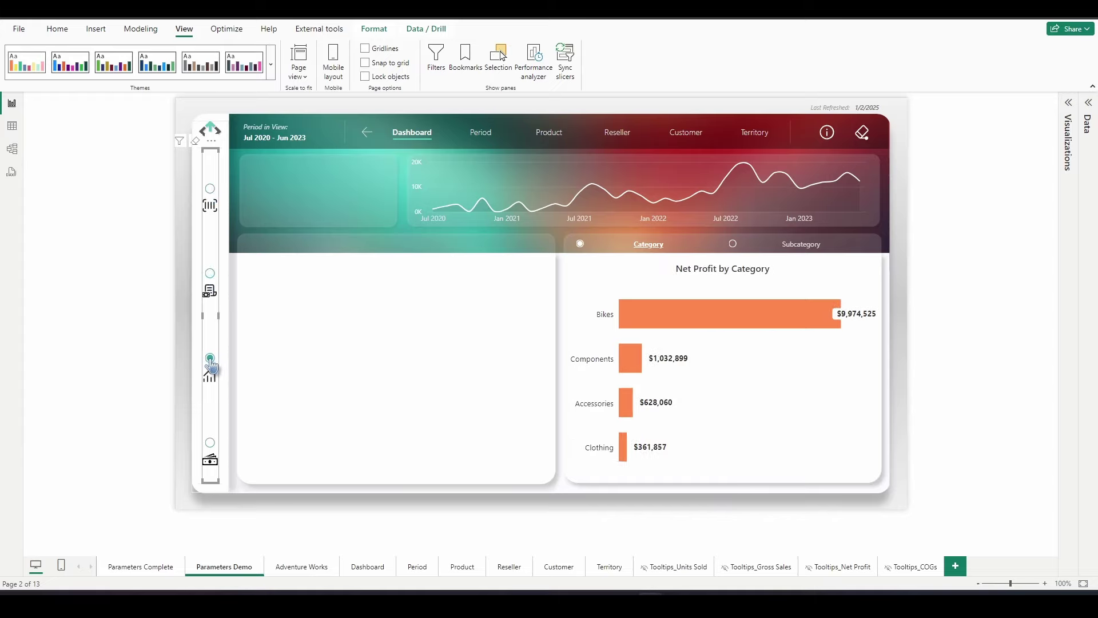
click(210, 443)
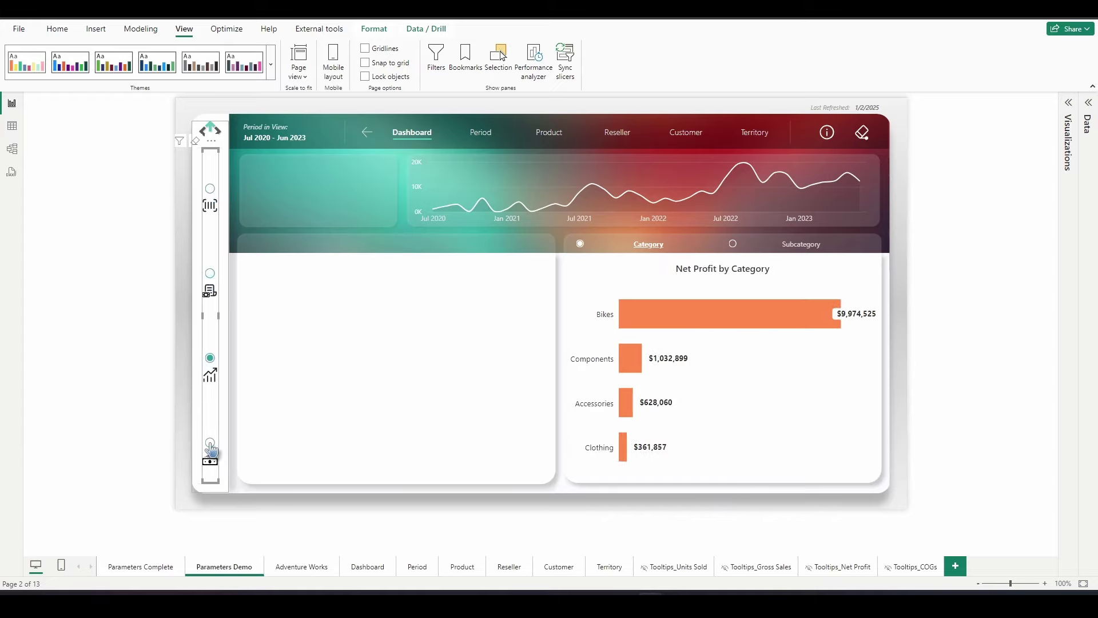
Select the category bar chart, restore the data and visualization settings, and show its Bars formatting options
click(758, 396)
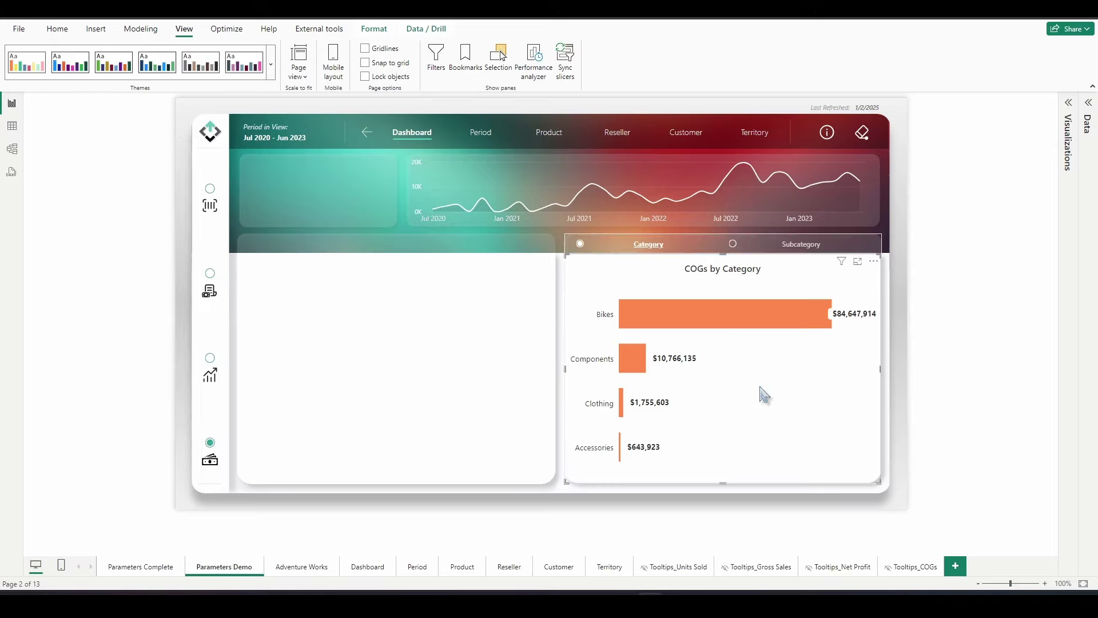
click(1088, 104)
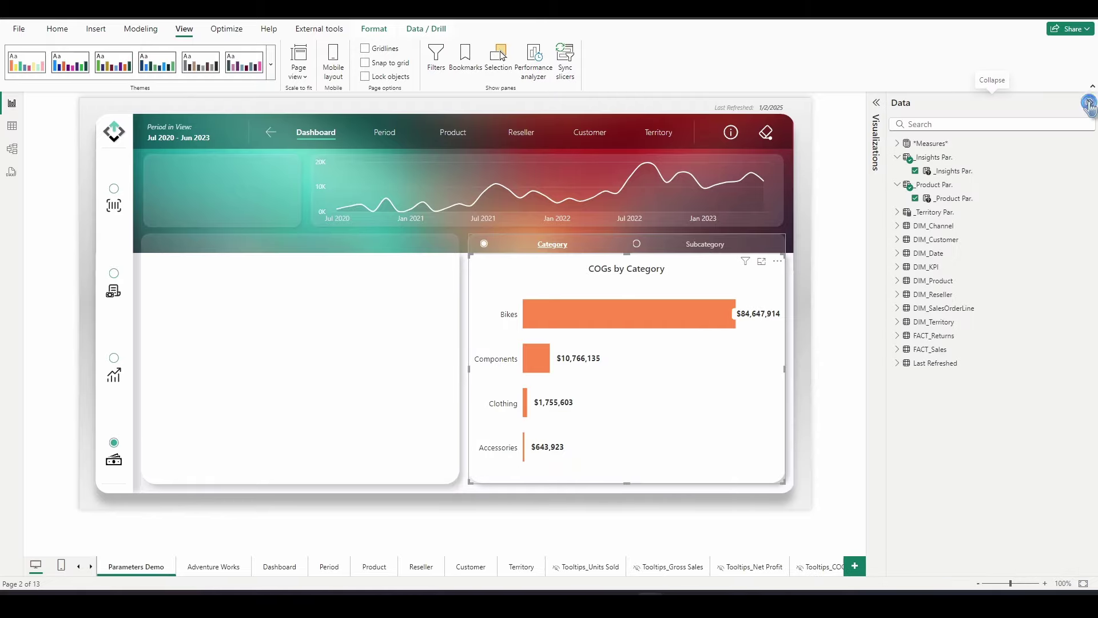
click(877, 104)
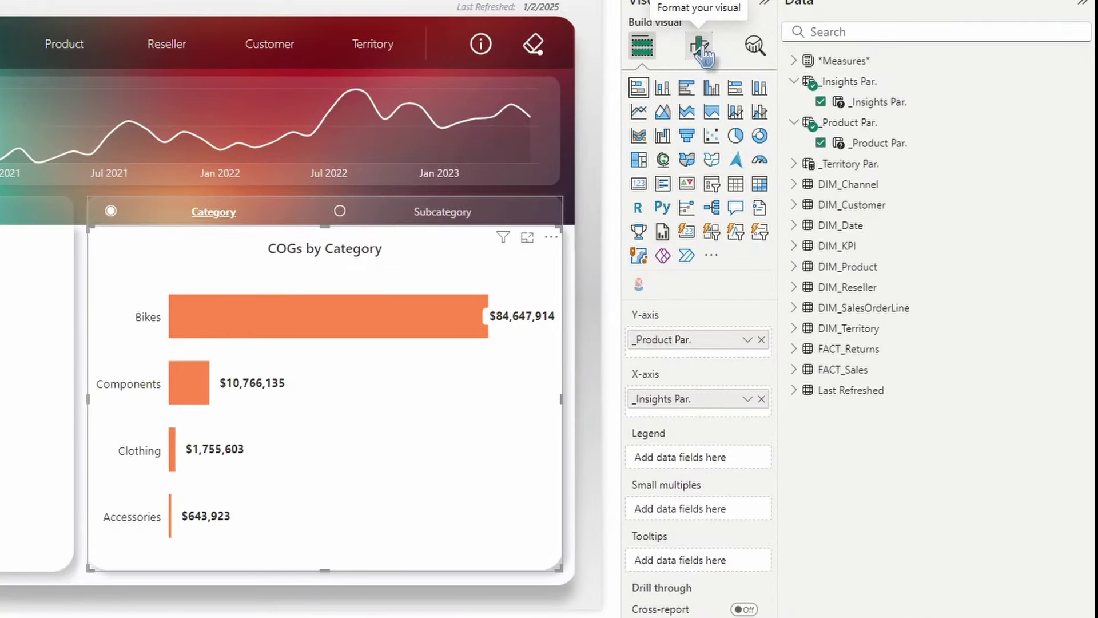
click(704, 51)
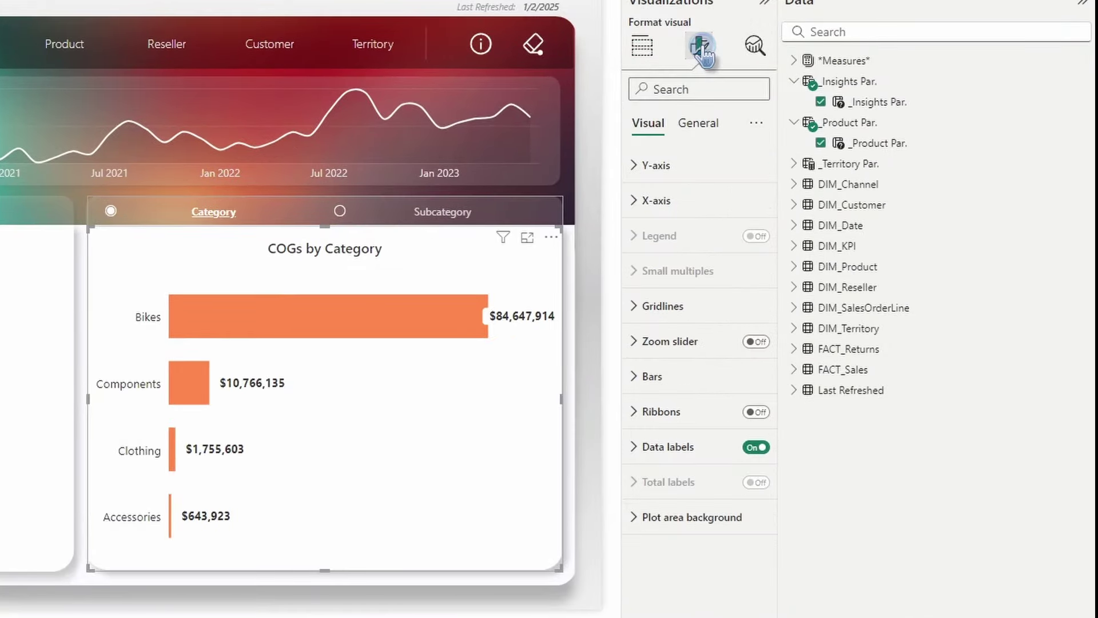
click(689, 380)
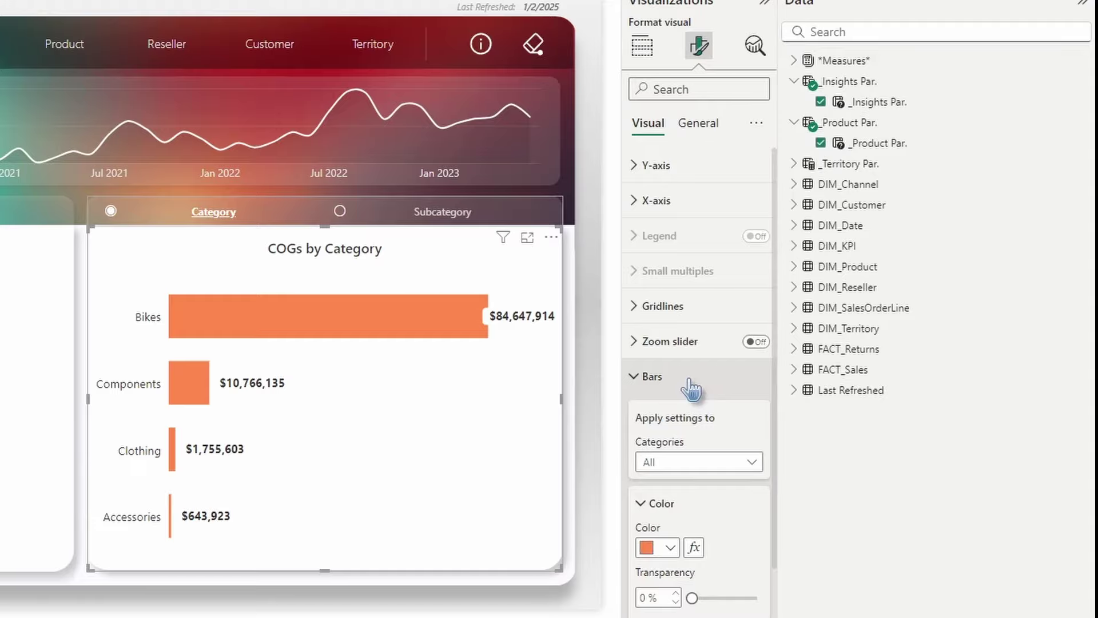
Apply conditional formatting to the bar color using the Field value style based on the MaxProductInsightColor measure from the _Parameter Demo folder
scroll(692, 395, down, 2)
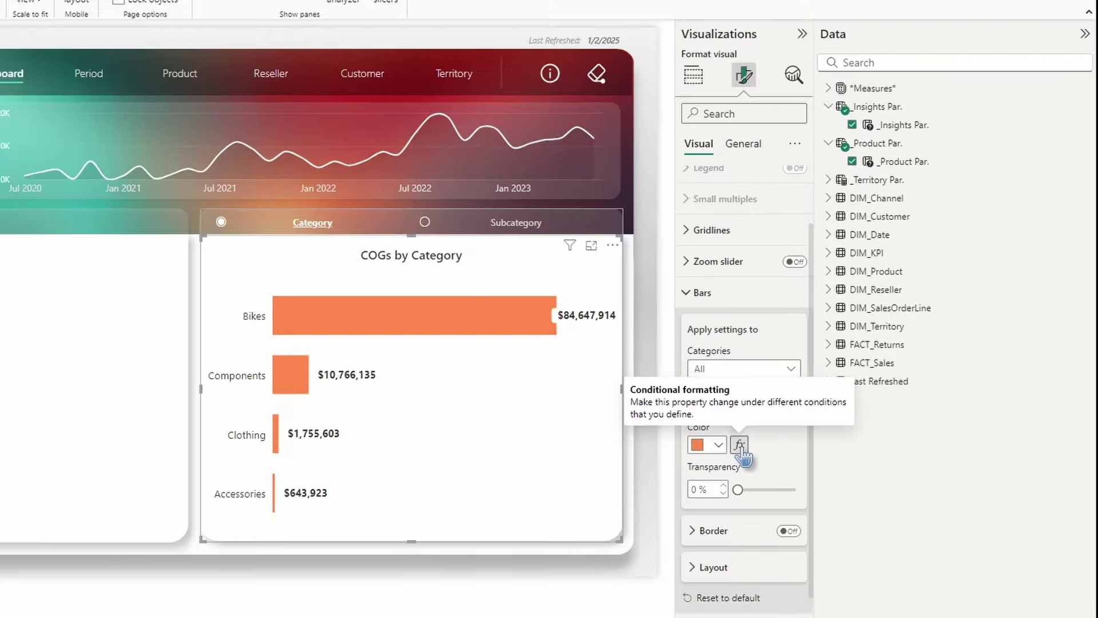
click(694, 462)
click(343, 174)
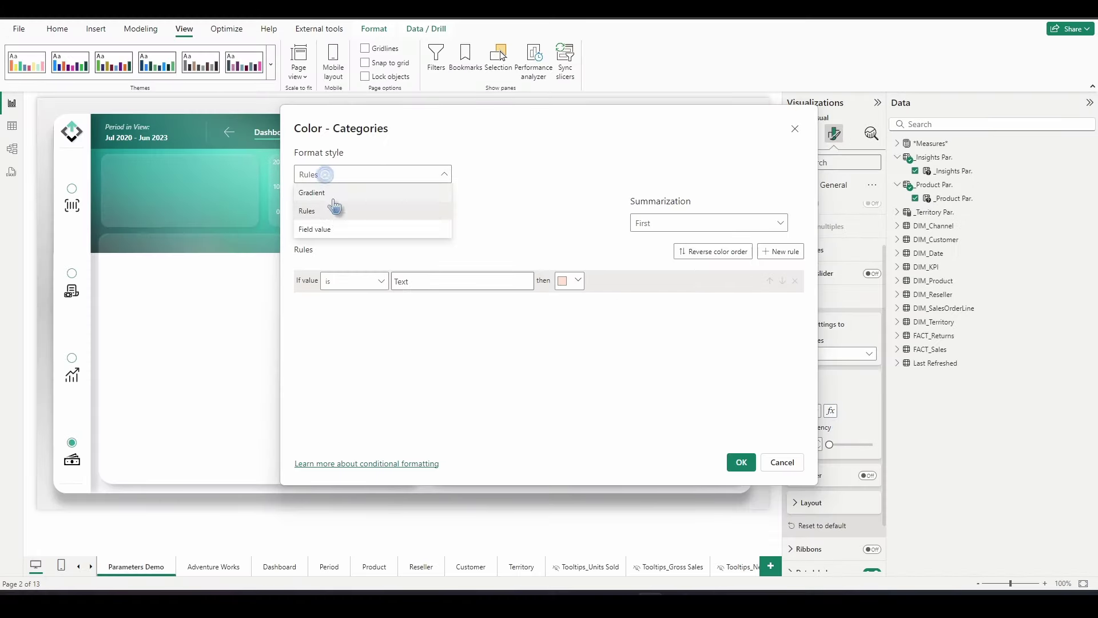
click(321, 230)
click(320, 230)
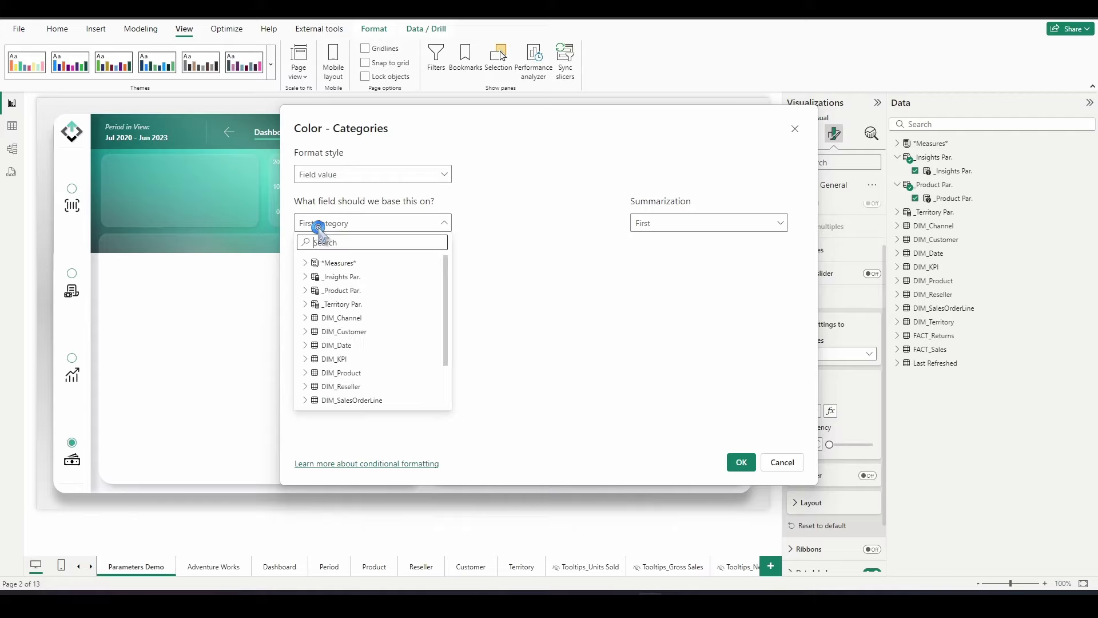
click(307, 264)
click(343, 276)
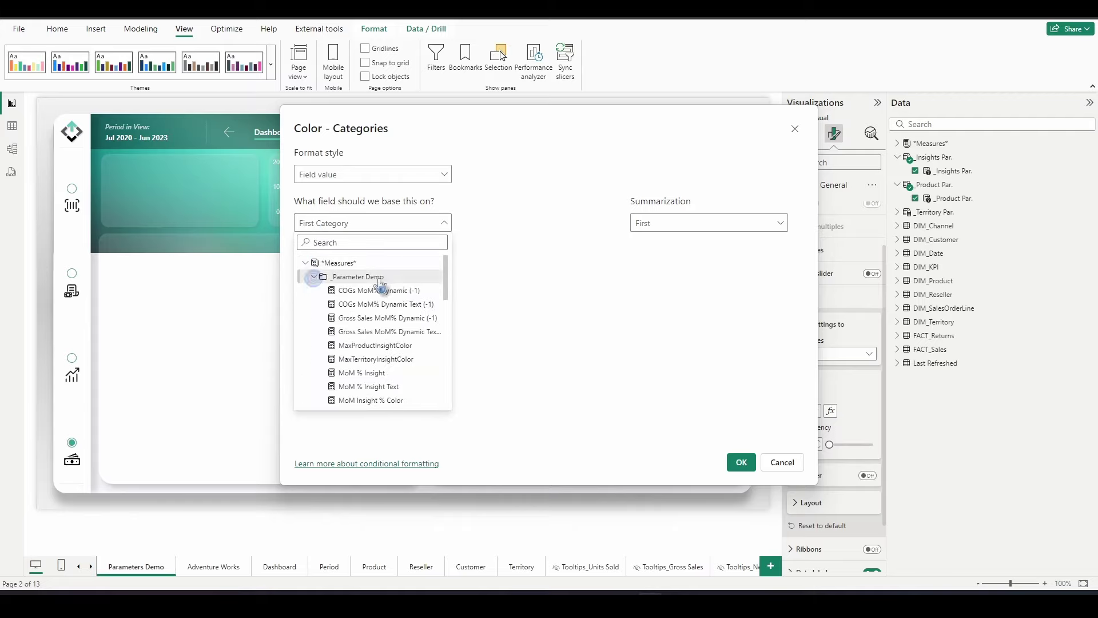
scroll(426, 337, down, 2)
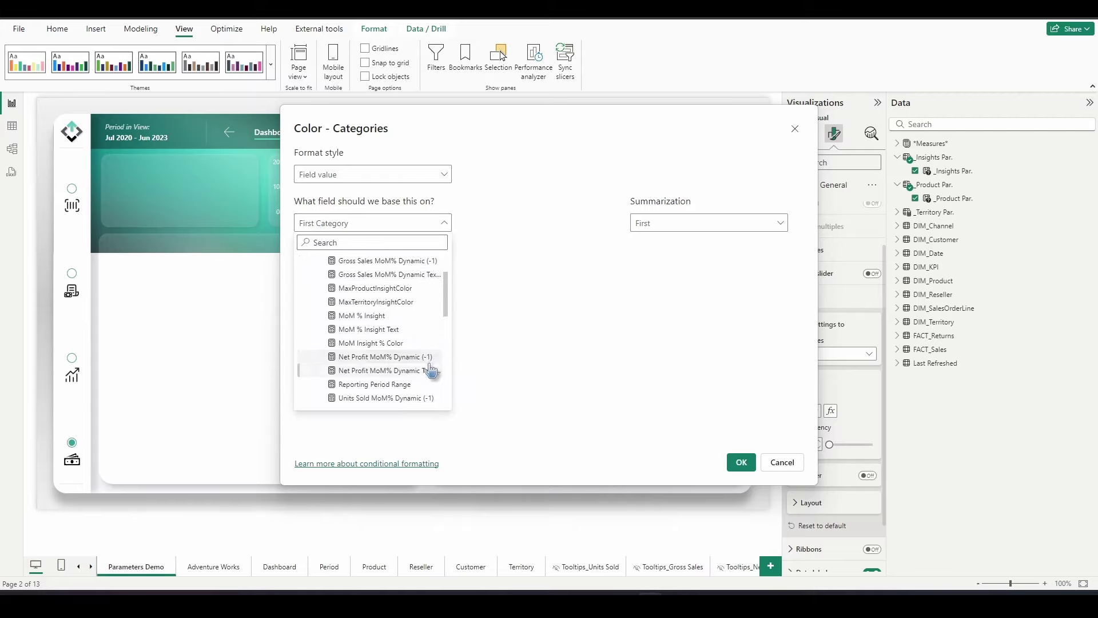
click(379, 288)
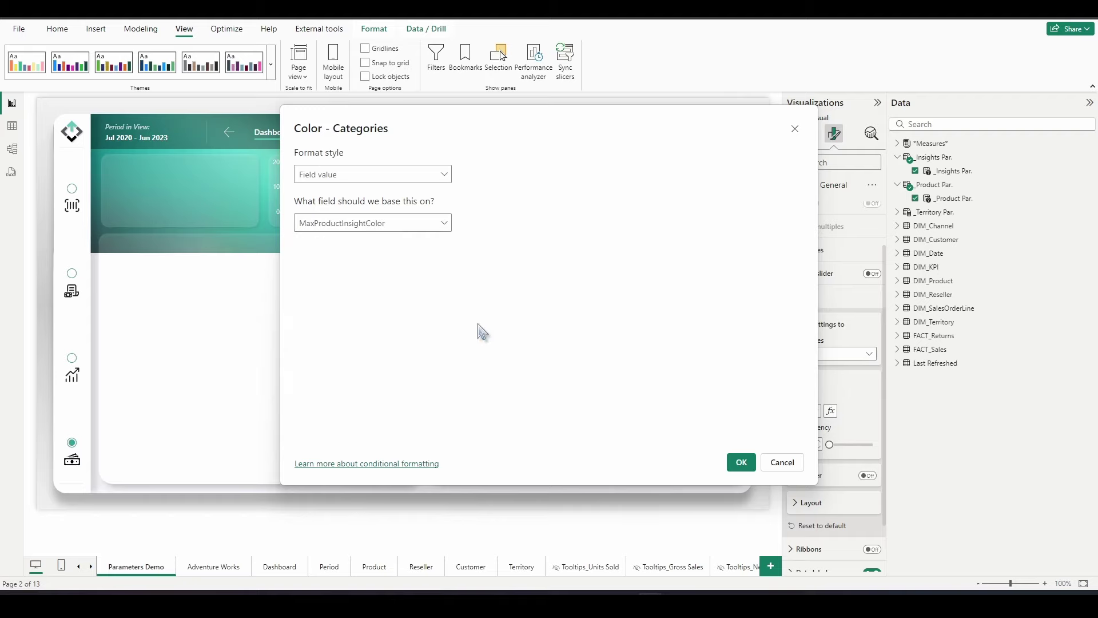
click(740, 462)
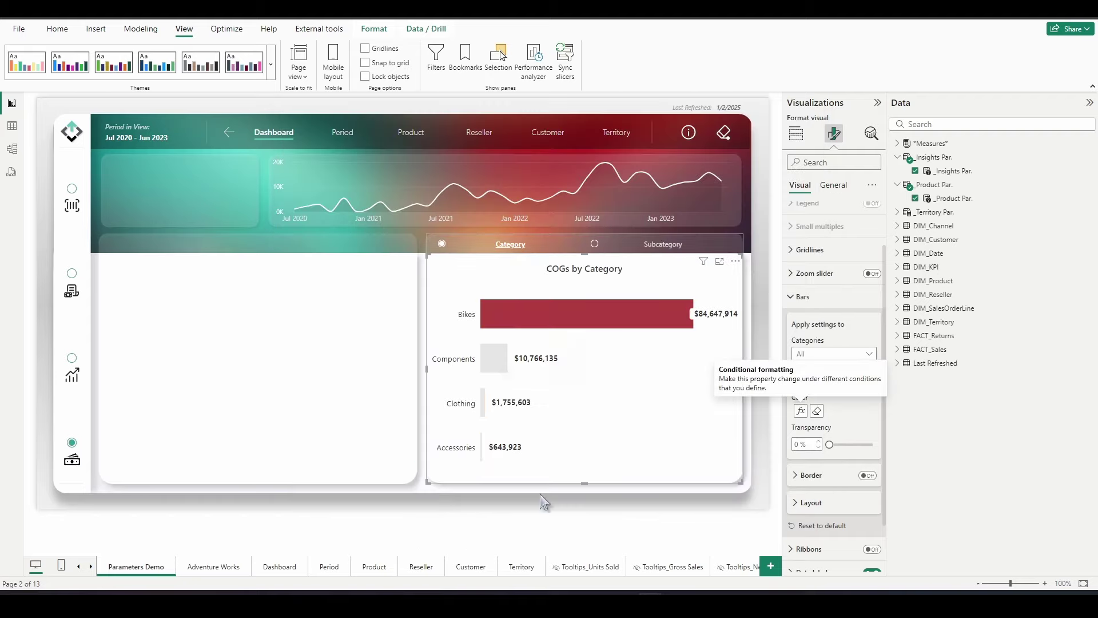
Check the bar colors for each insights slicer option, ending on Units Sold with everything deselected
click(71, 362)
click(71, 276)
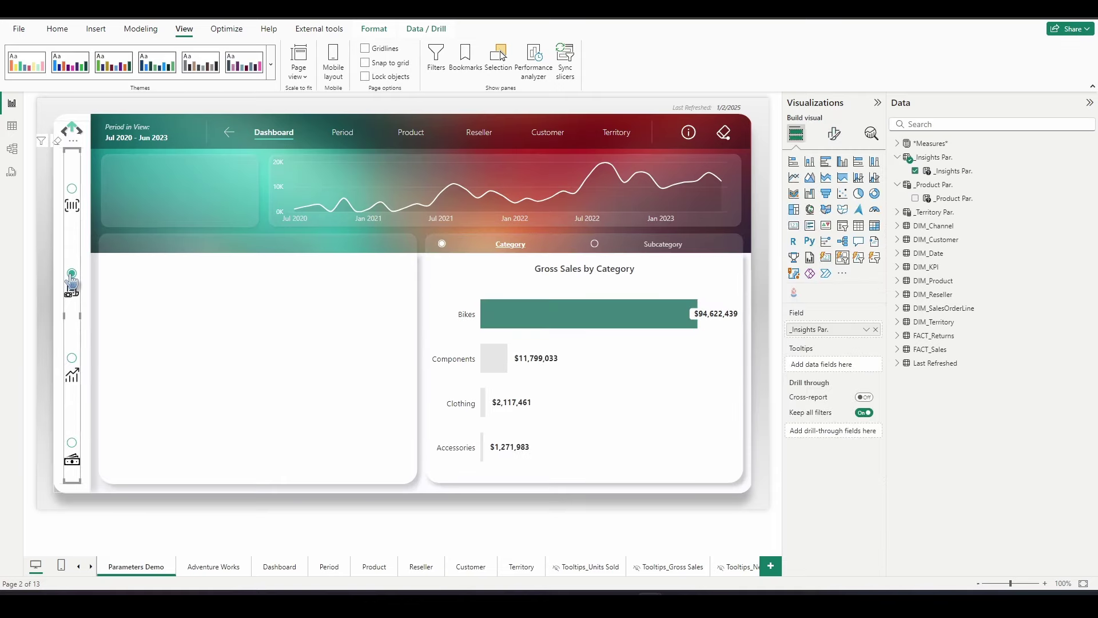
click(72, 190)
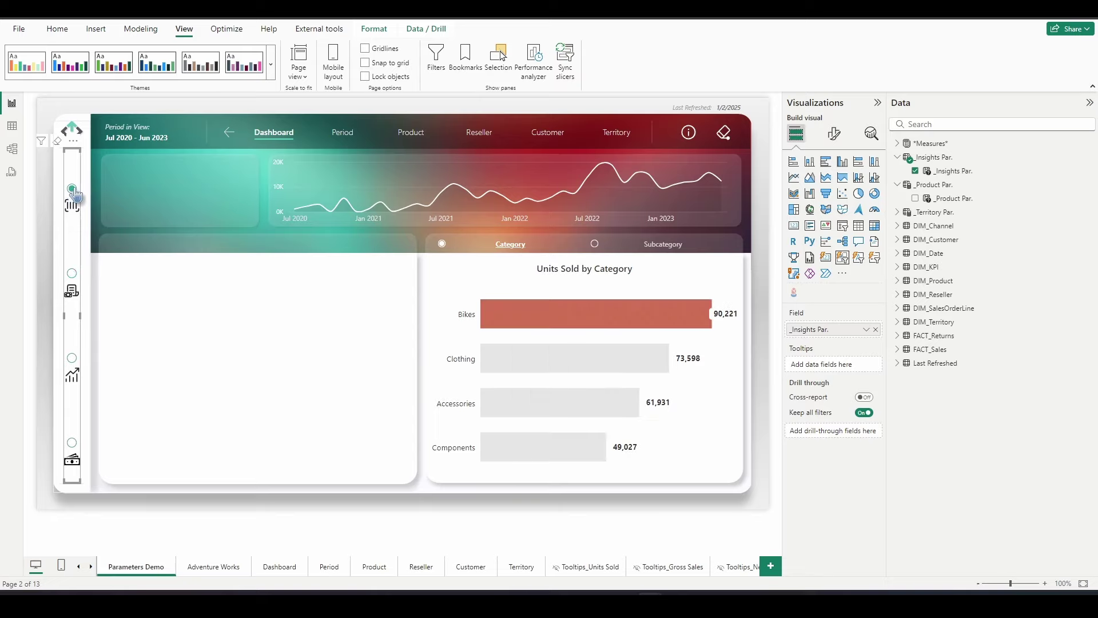
click(71, 275)
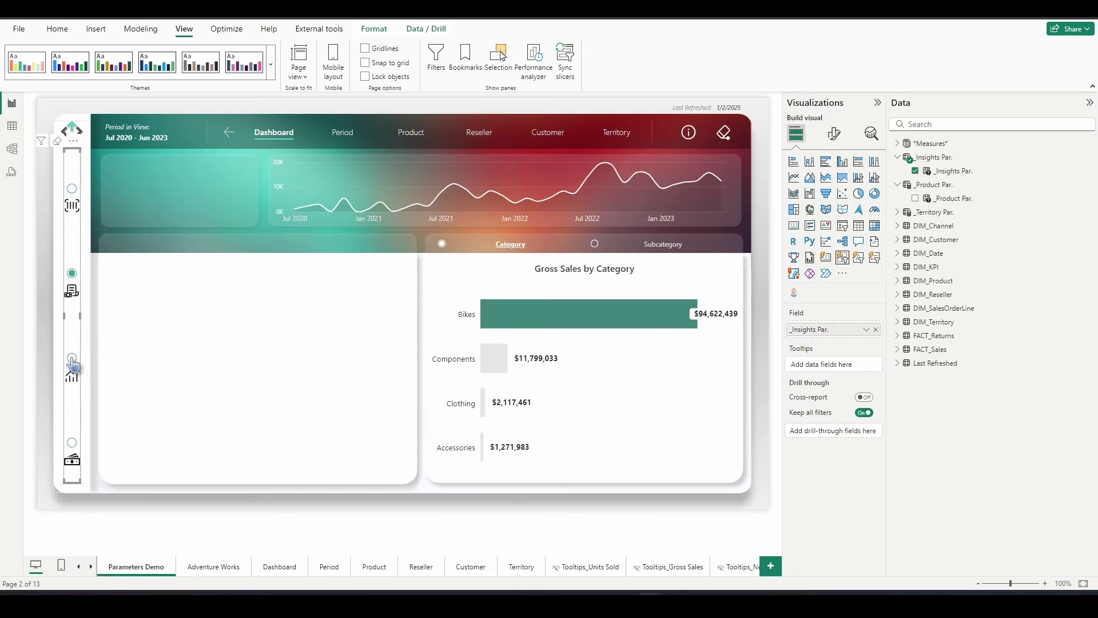
click(72, 360)
click(72, 443)
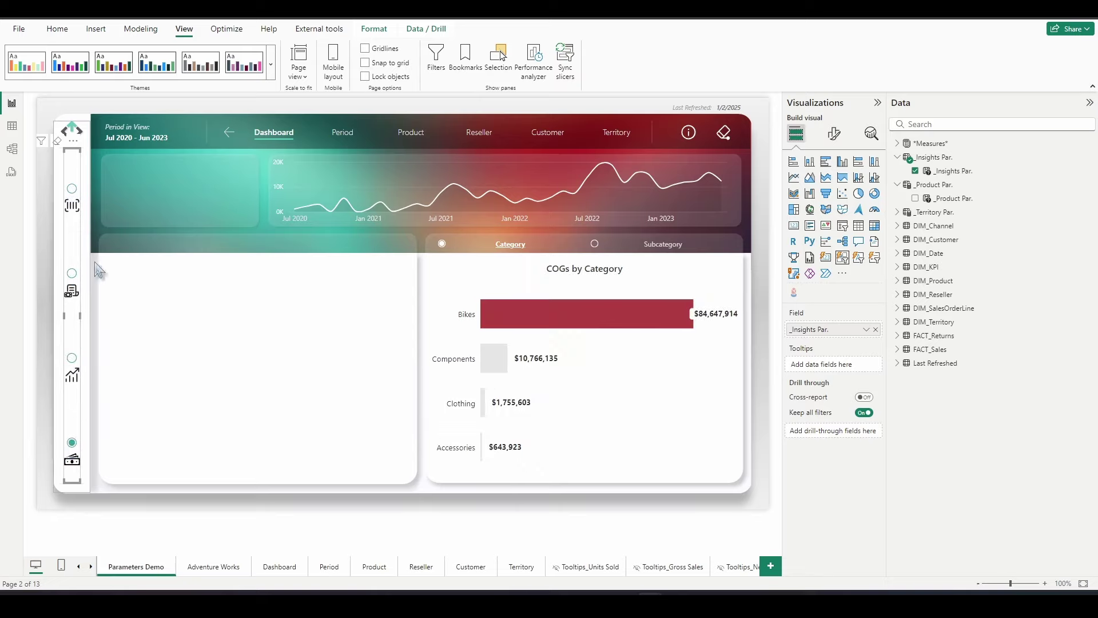
click(71, 188)
click(368, 518)
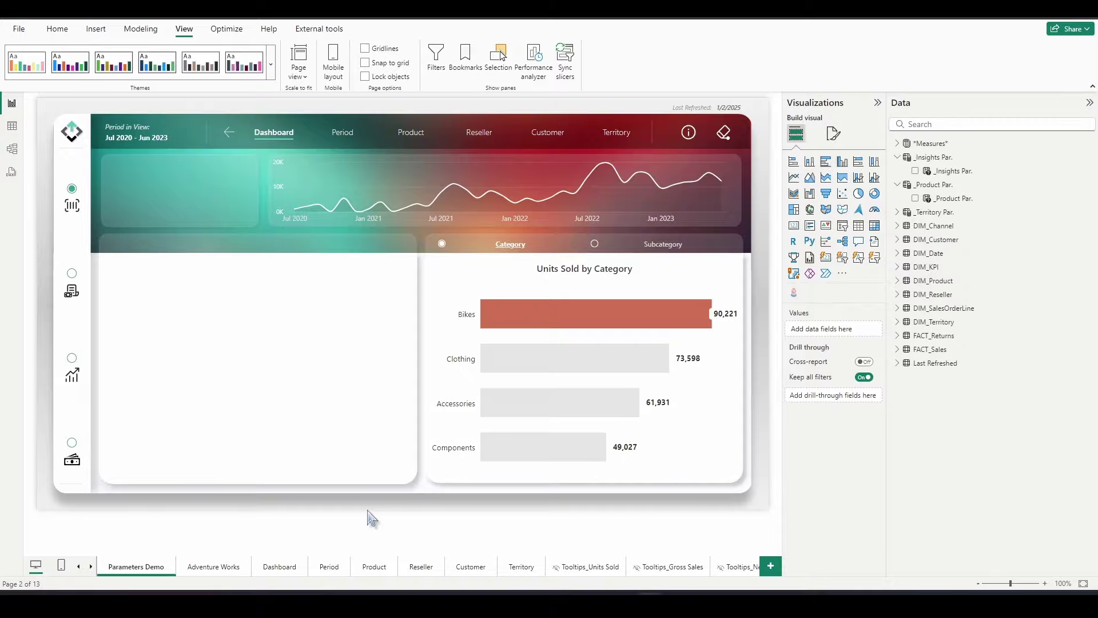